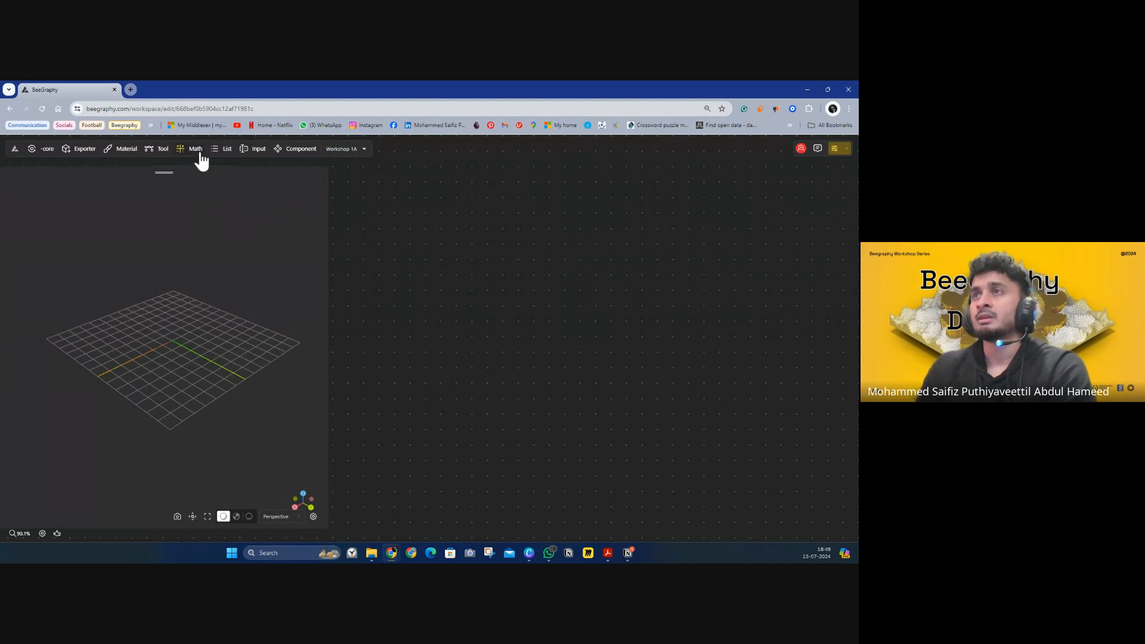
Place an Addition math node on the empty canvas
mouse_move(201, 159)
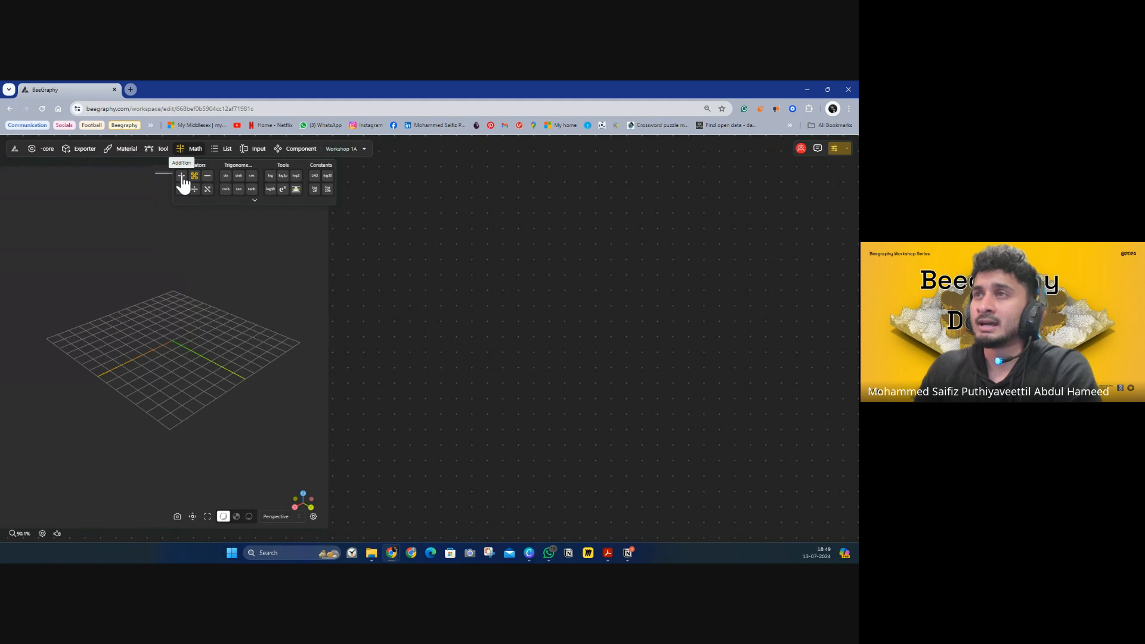
drag(182, 182, 482, 265)
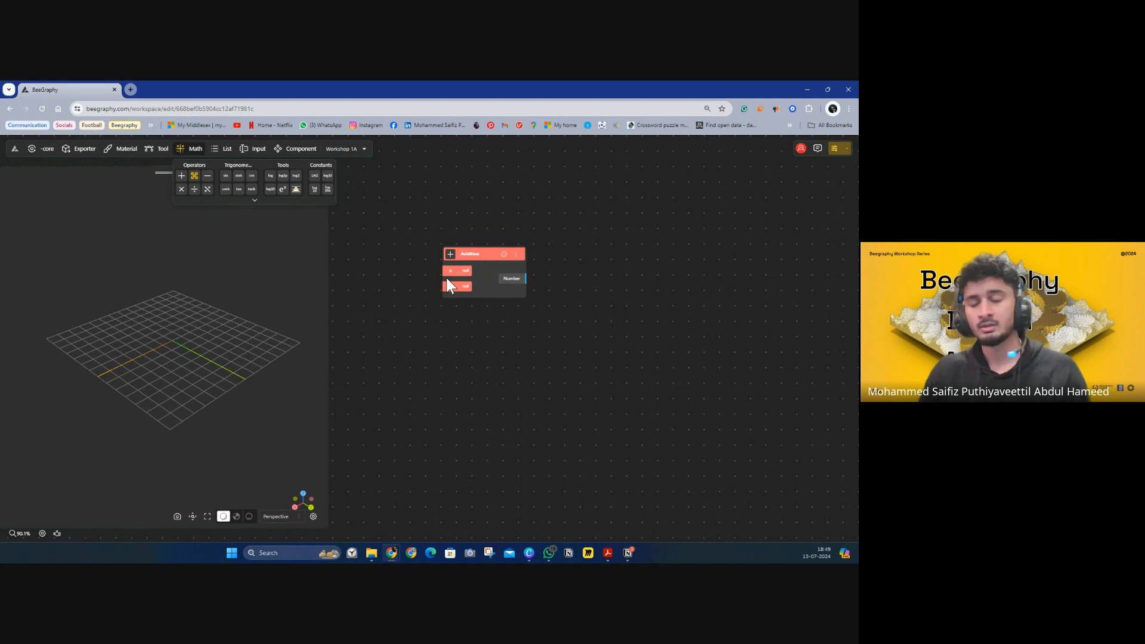
scroll(446, 278, up, 5)
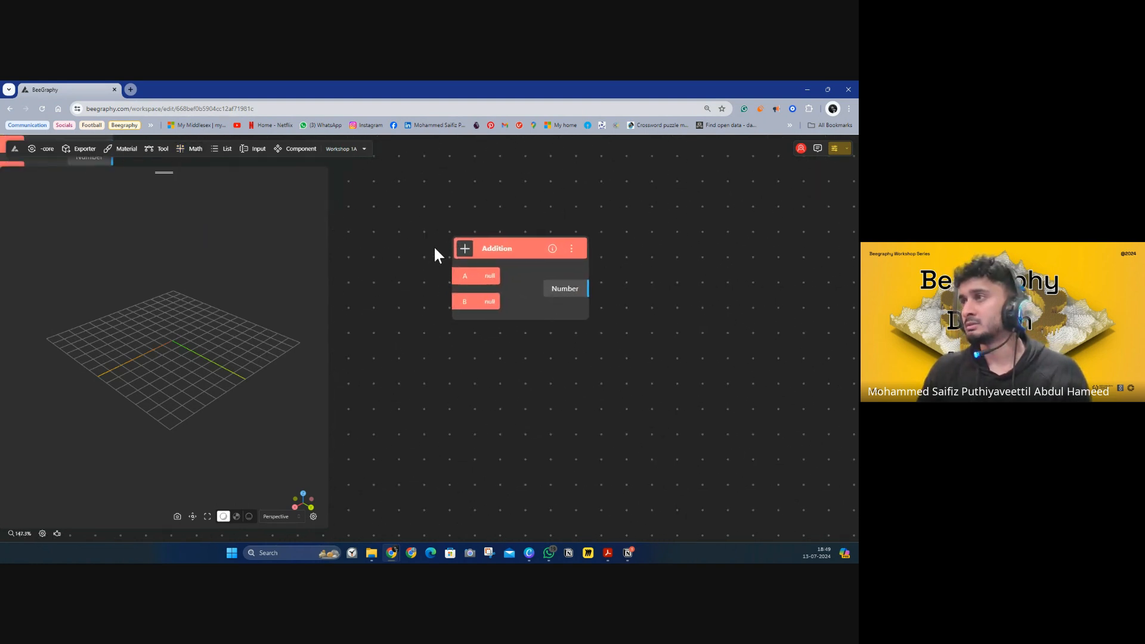
drag(435, 245, 546, 325)
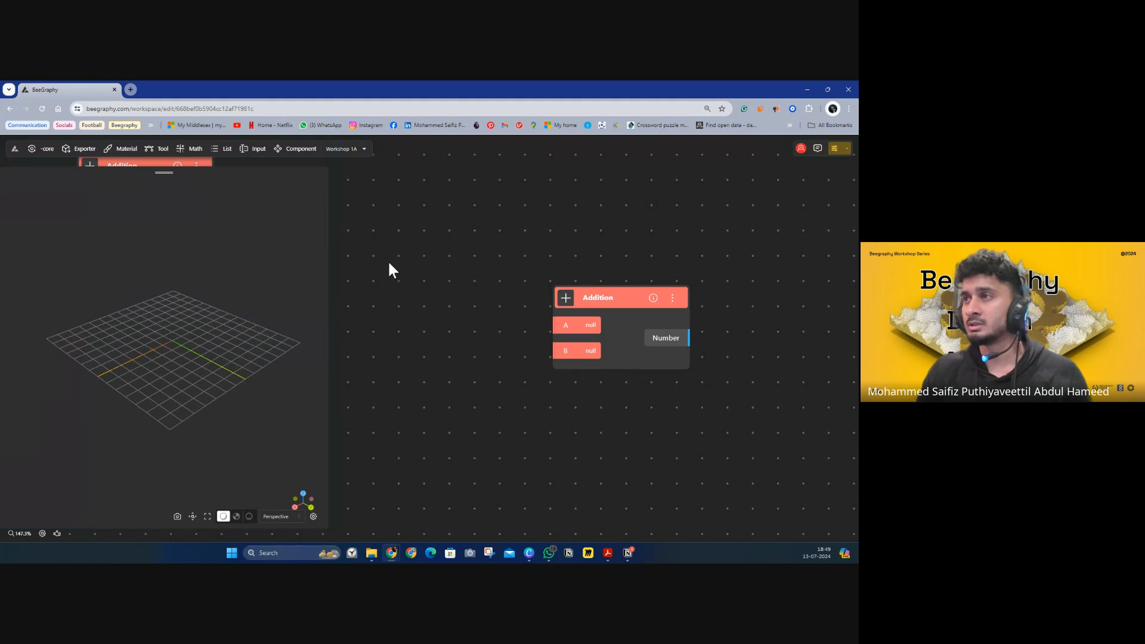
Add a Number Const node with the value 25 and connect its output to the Addition node's A input
drag(389, 264, 496, 242)
double_click(496, 242)
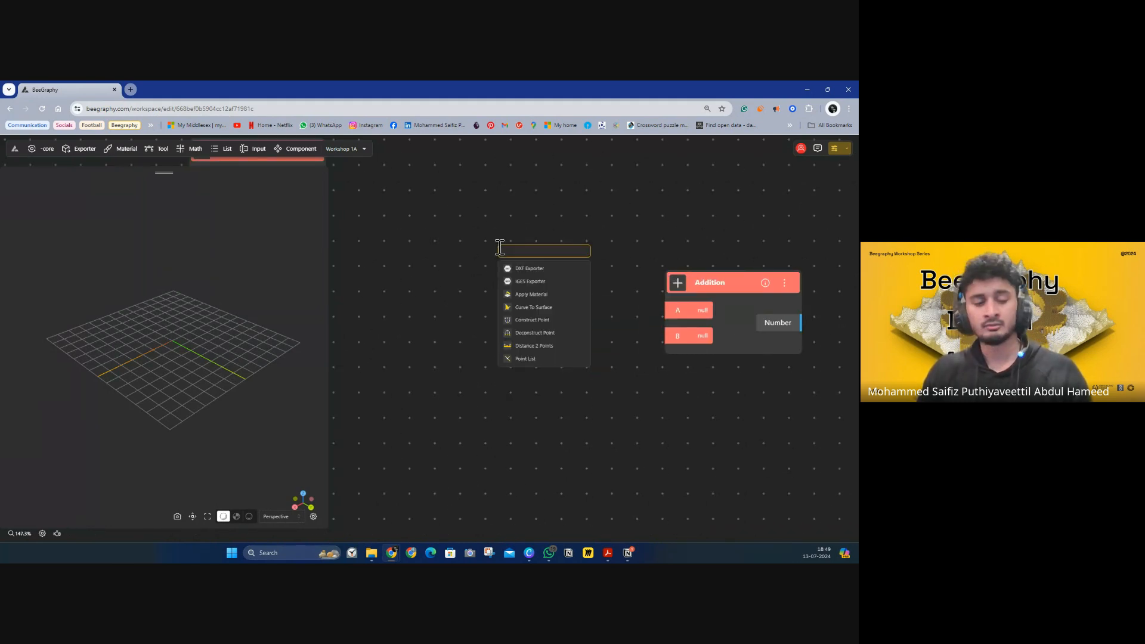
text(5)
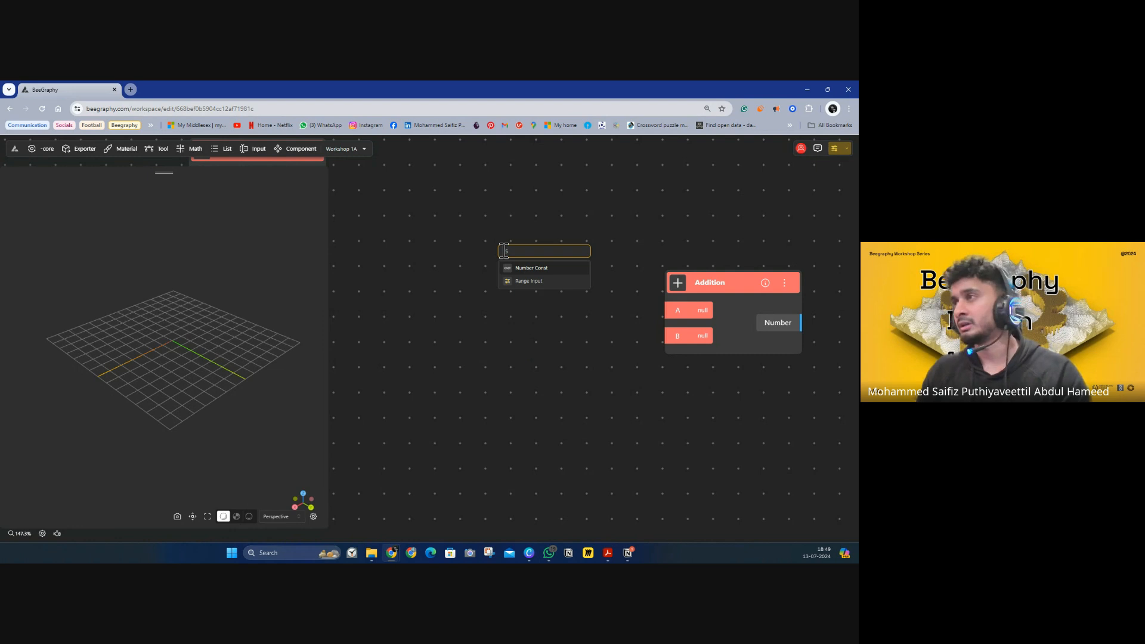
key(Return)
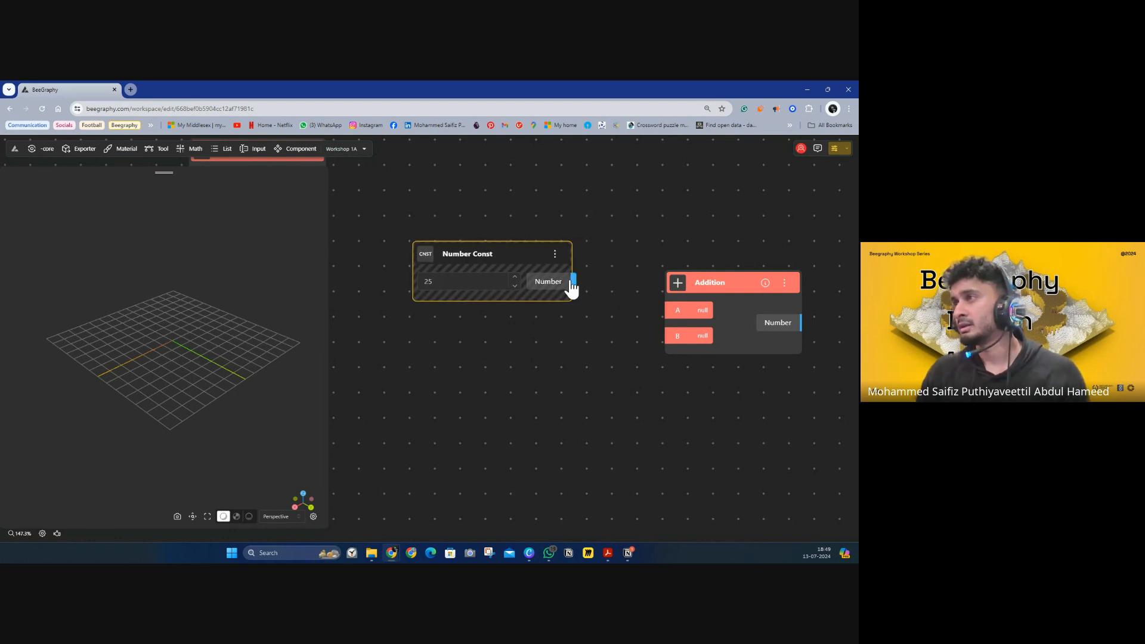
drag(572, 284, 668, 311)
right_drag(583, 280, 559, 248)
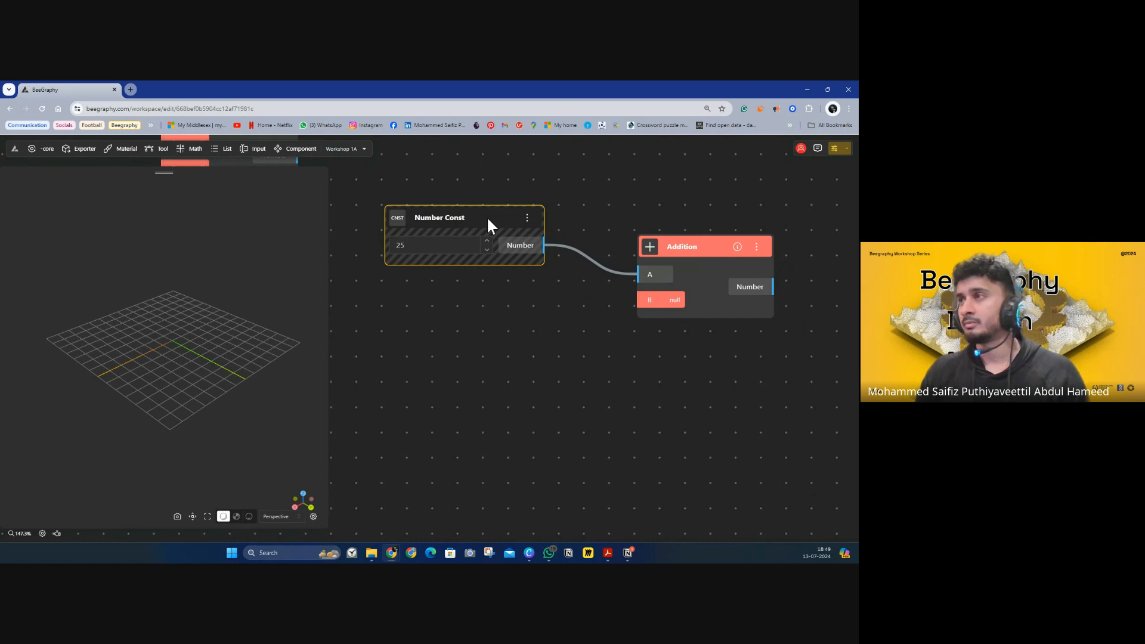
Duplicate the Number Const node below the original, remove surplus copies, and connect one copy to the Addition node's B input
alt+drag(488, 218, 495, 399)
drag(585, 300, 475, 381)
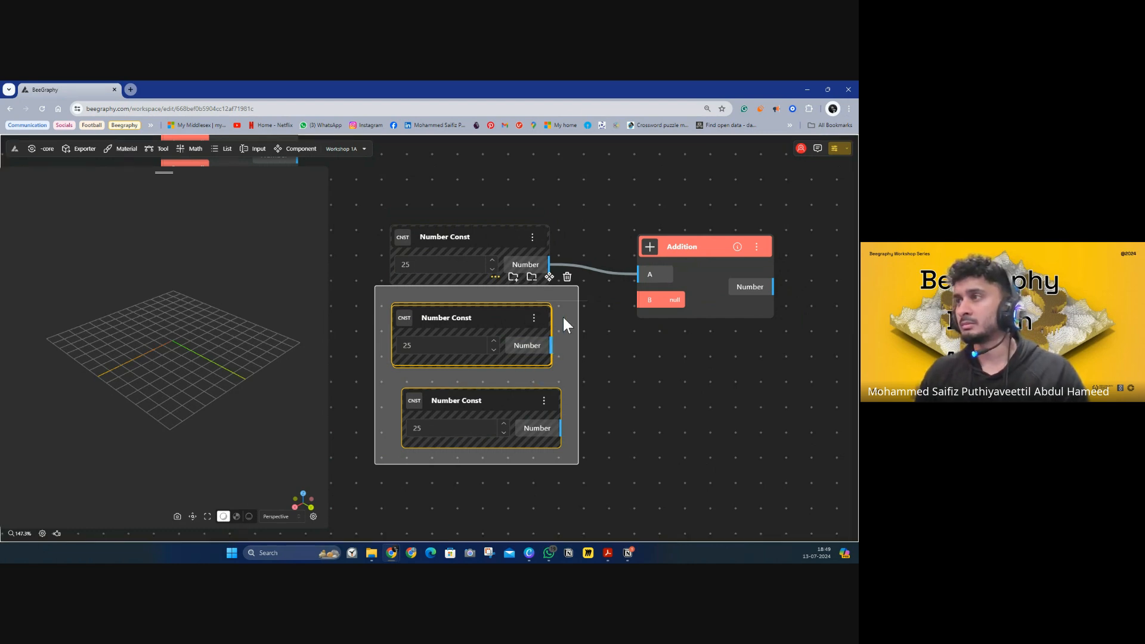
drag(598, 335, 458, 391)
key(Delete)
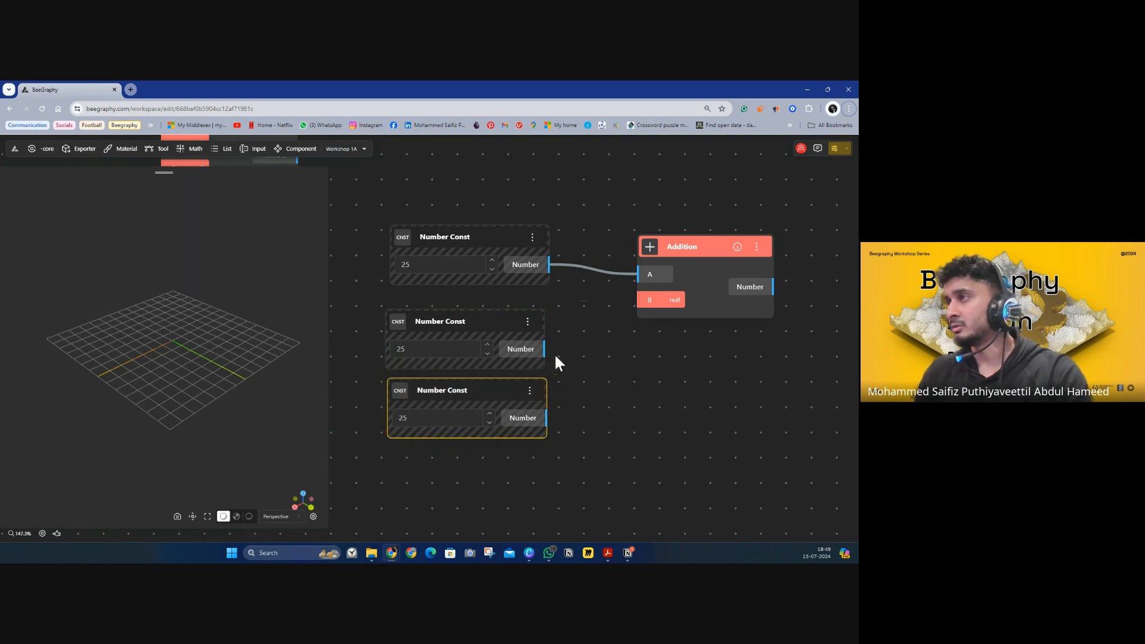
drag(544, 349, 639, 300)
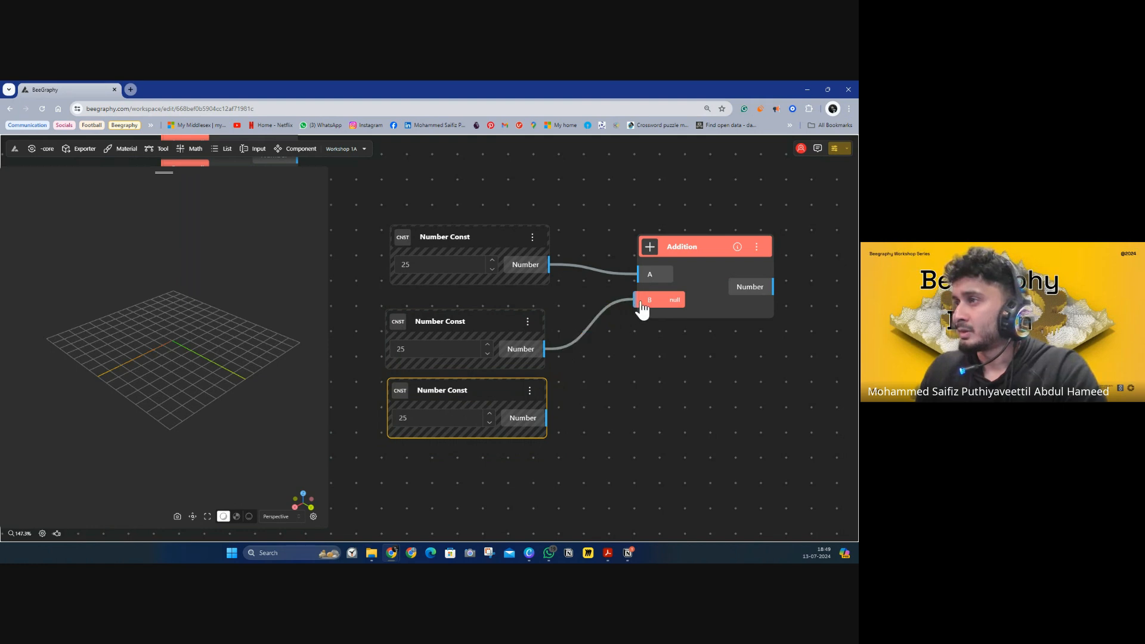
Add a Panel node beside the Addition node and feed it the Addition node's Number output
drag(746, 344, 596, 341)
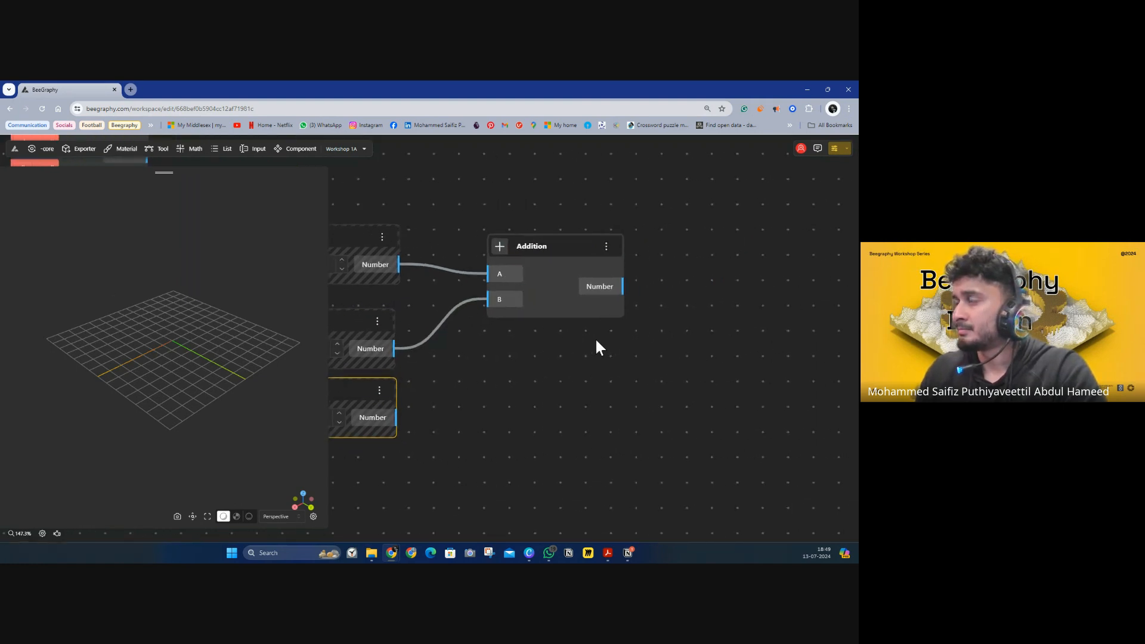
click(603, 288)
click(735, 321)
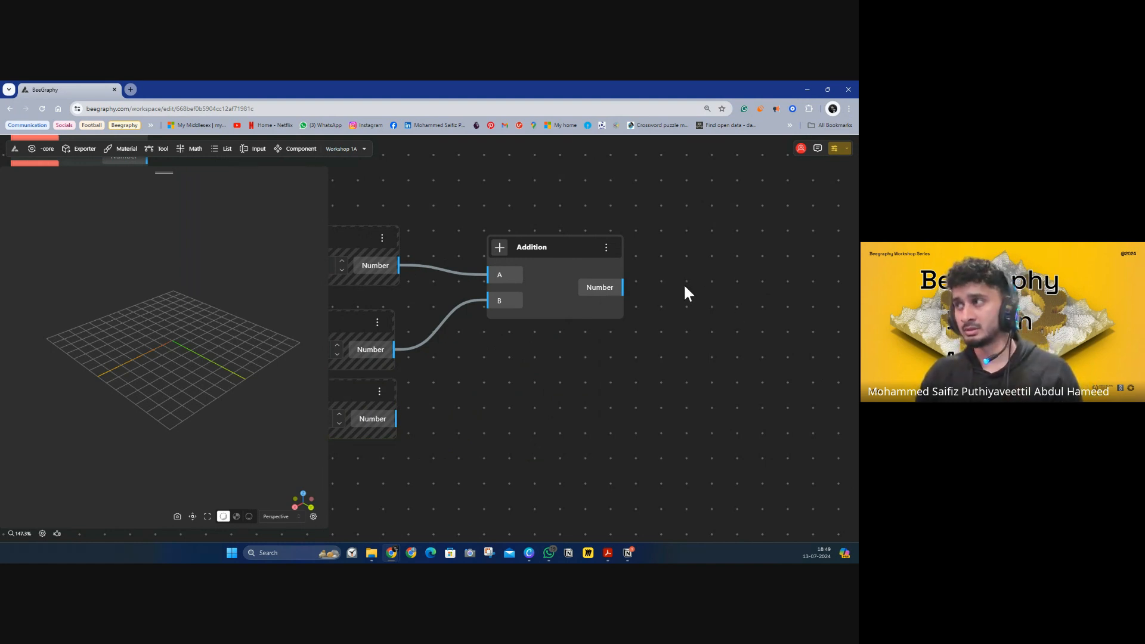
double_click(703, 288)
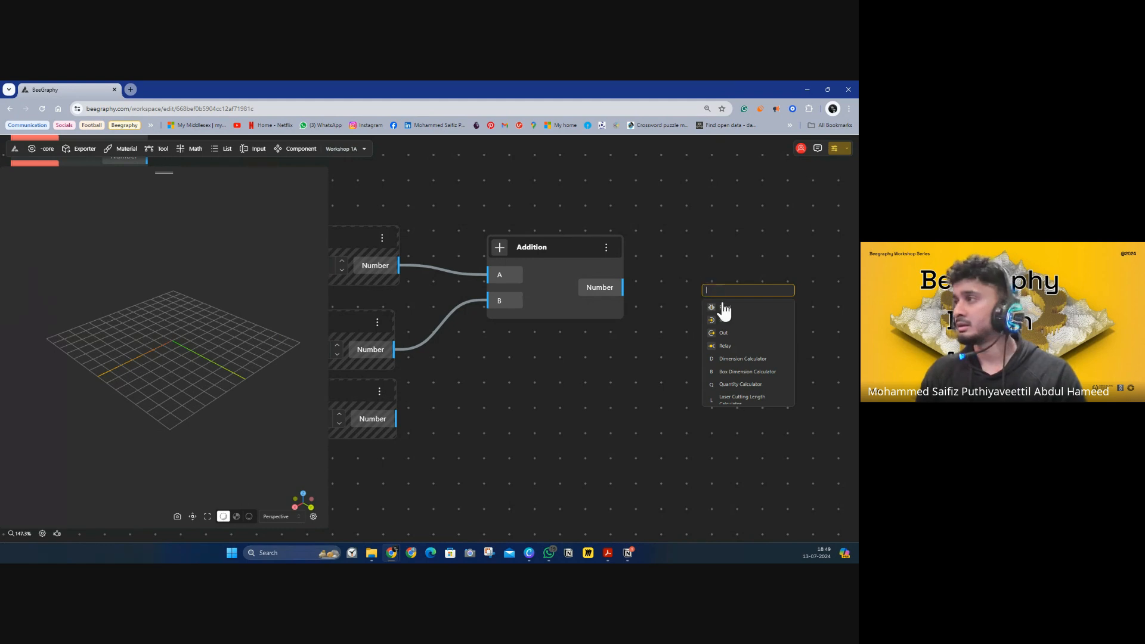
click(720, 307)
drag(704, 330, 623, 289)
drag(734, 402, 634, 380)
click(619, 341)
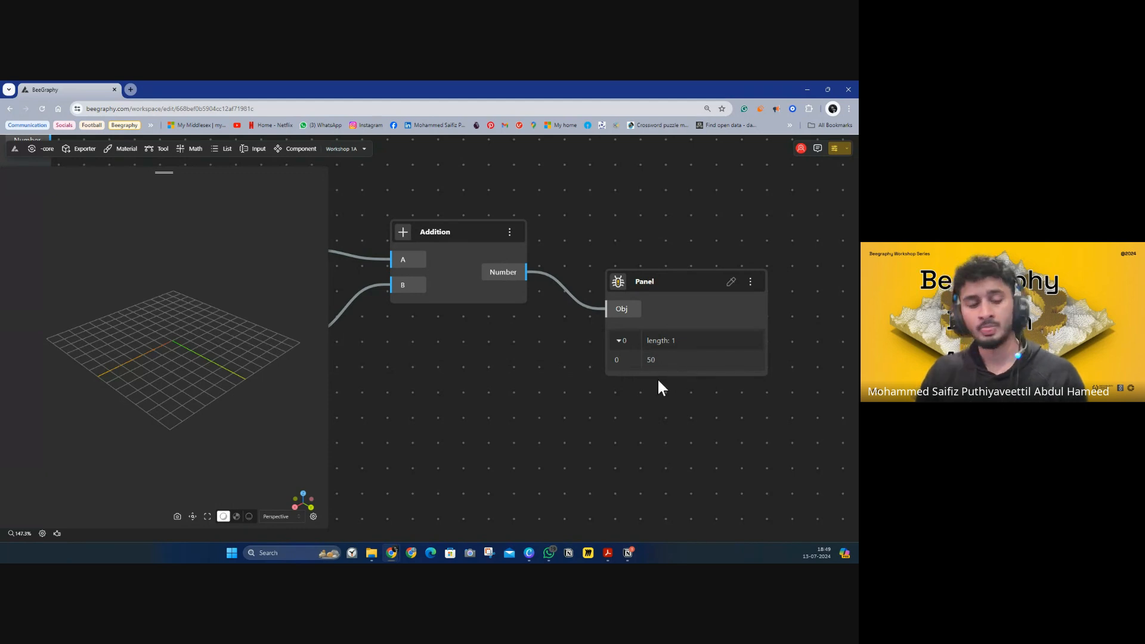
Set the Number Const connected to the Addition node's B input to 35
scroll(610, 372, down, 3)
drag(505, 377, 580, 364)
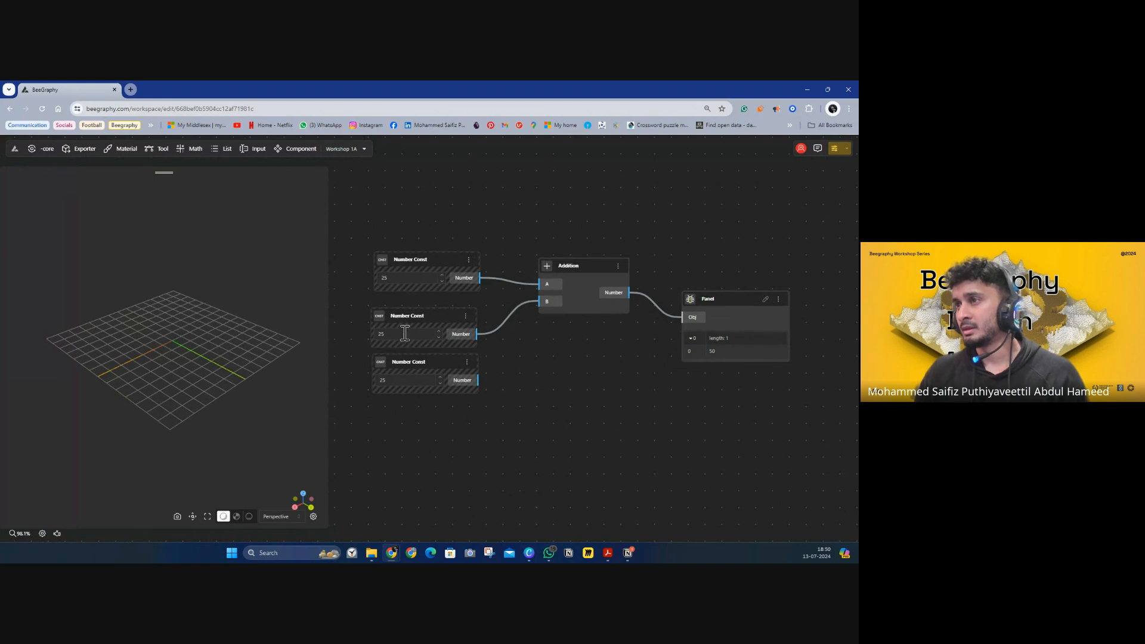
drag(405, 333, 377, 340)
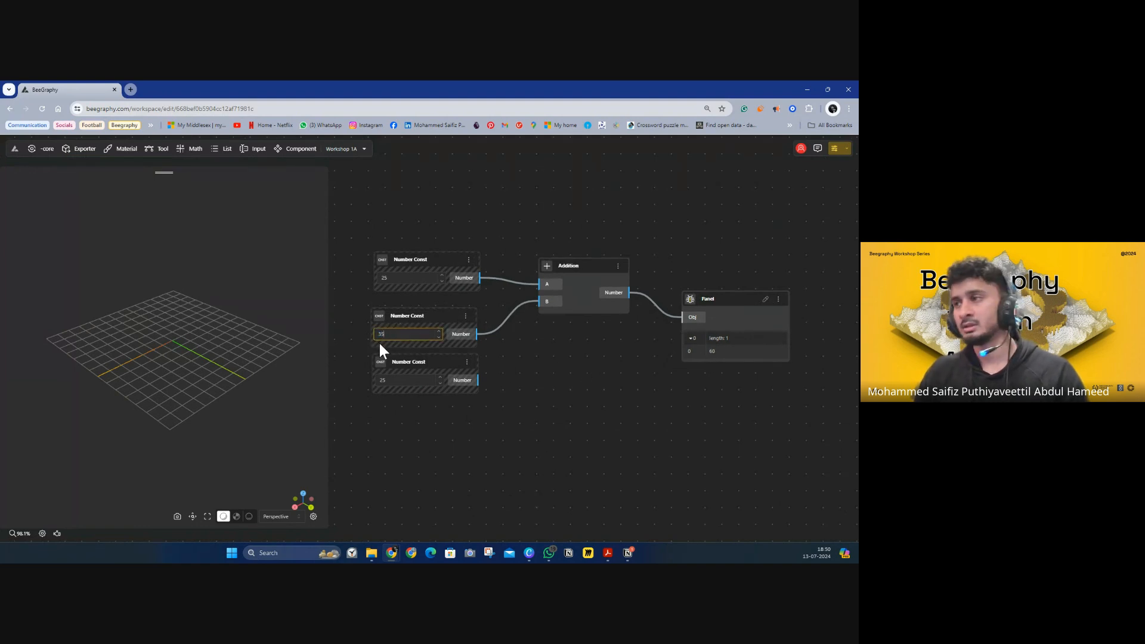
Delete the unconnected Number Const and the whole connected addition graph, including its Panel
click(472, 371)
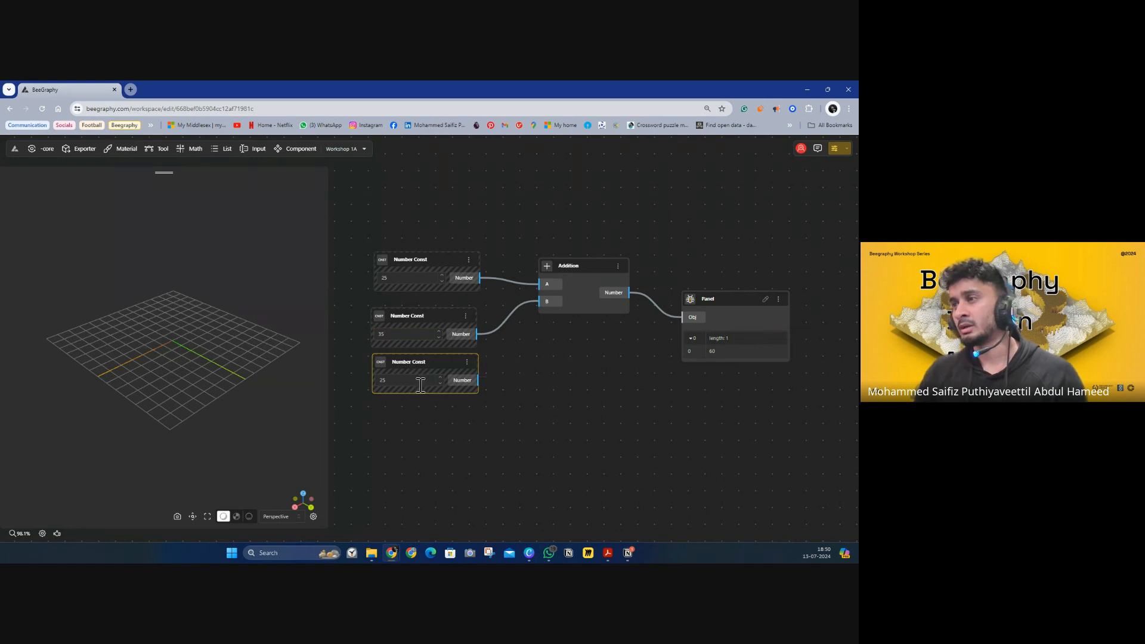
key(Delete)
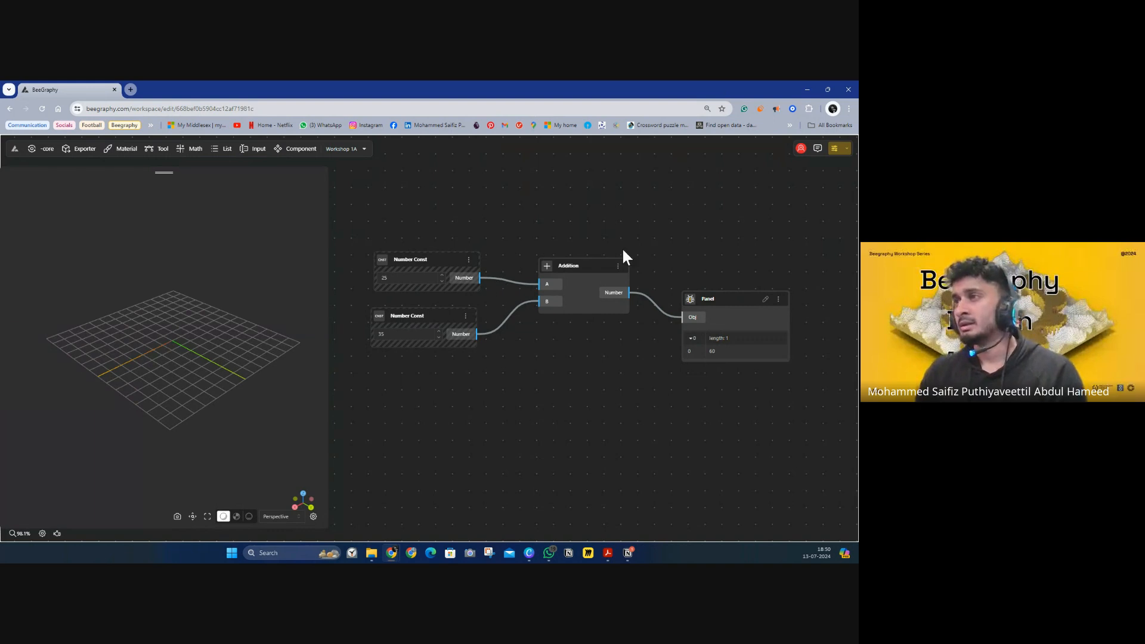
drag(732, 243, 412, 385)
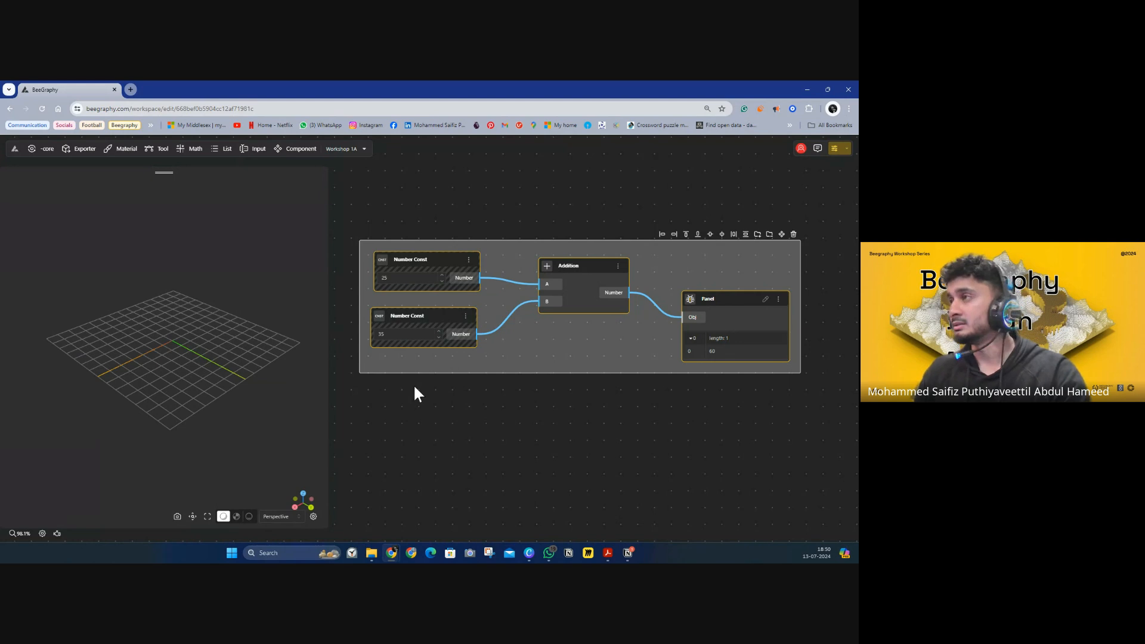
key(Delete)
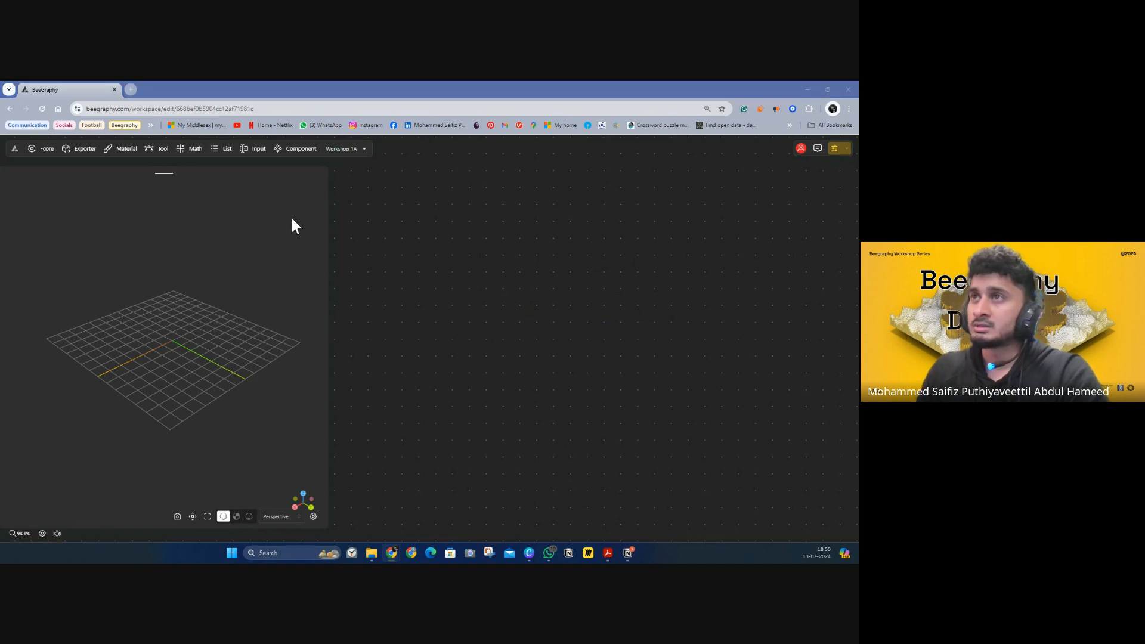
Place a Construct Point node from the vector tools on the empty canvas
click(192, 150)
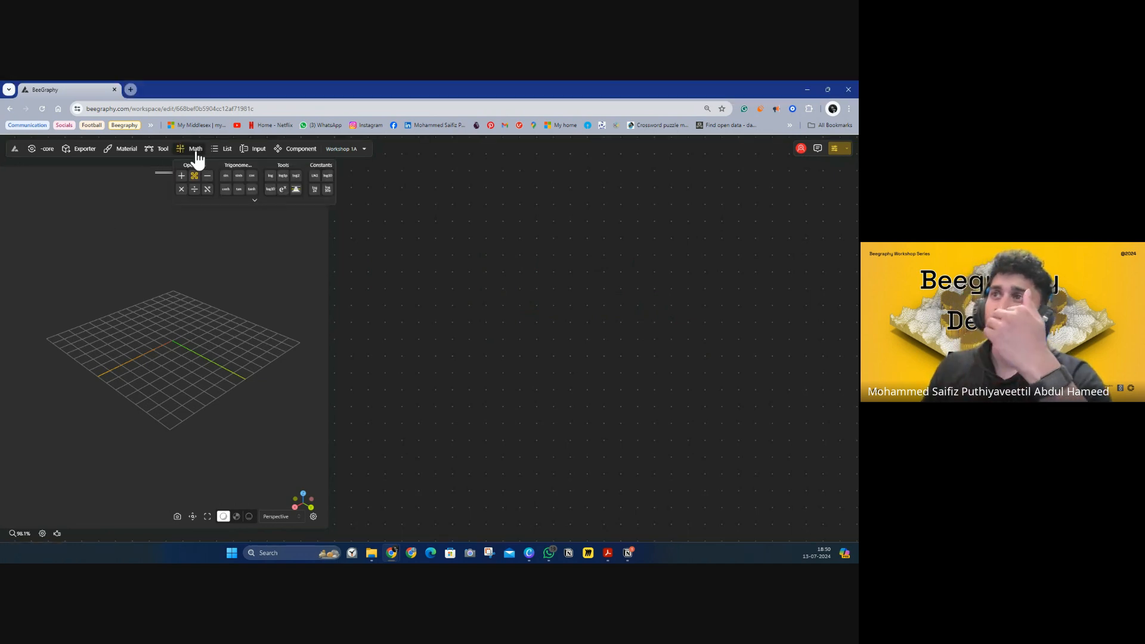
click(161, 156)
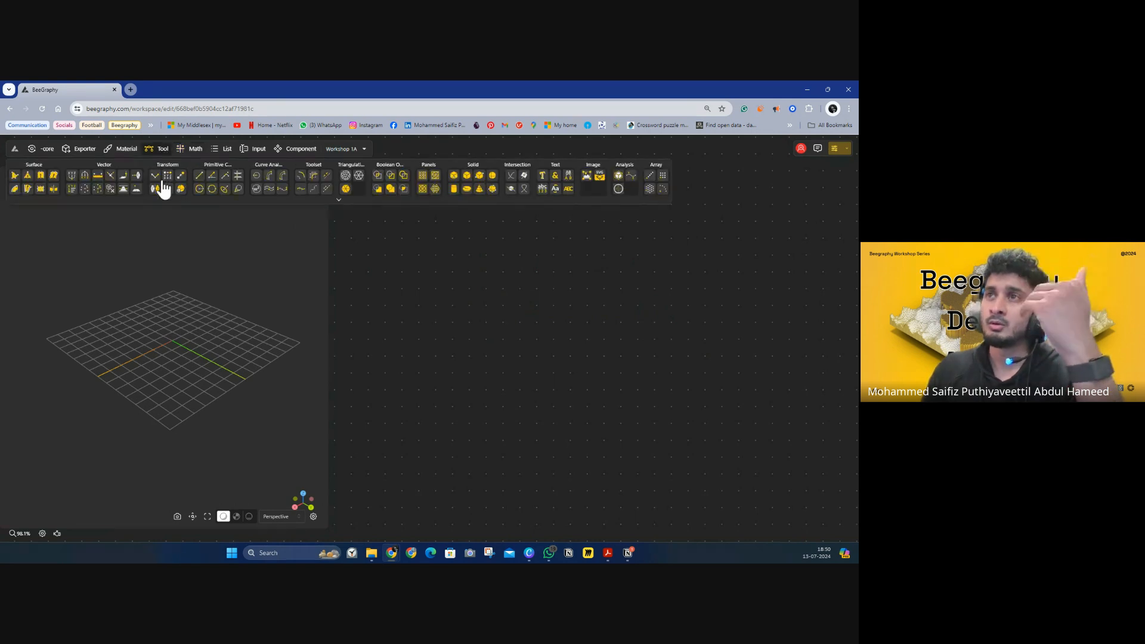
click(339, 202)
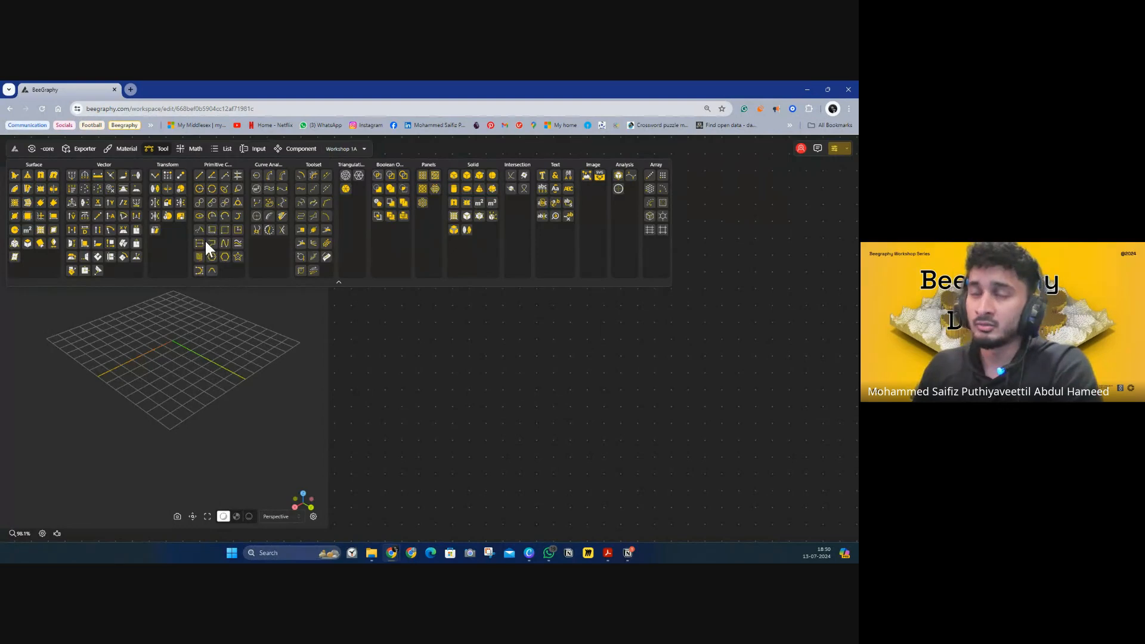
click(72, 185)
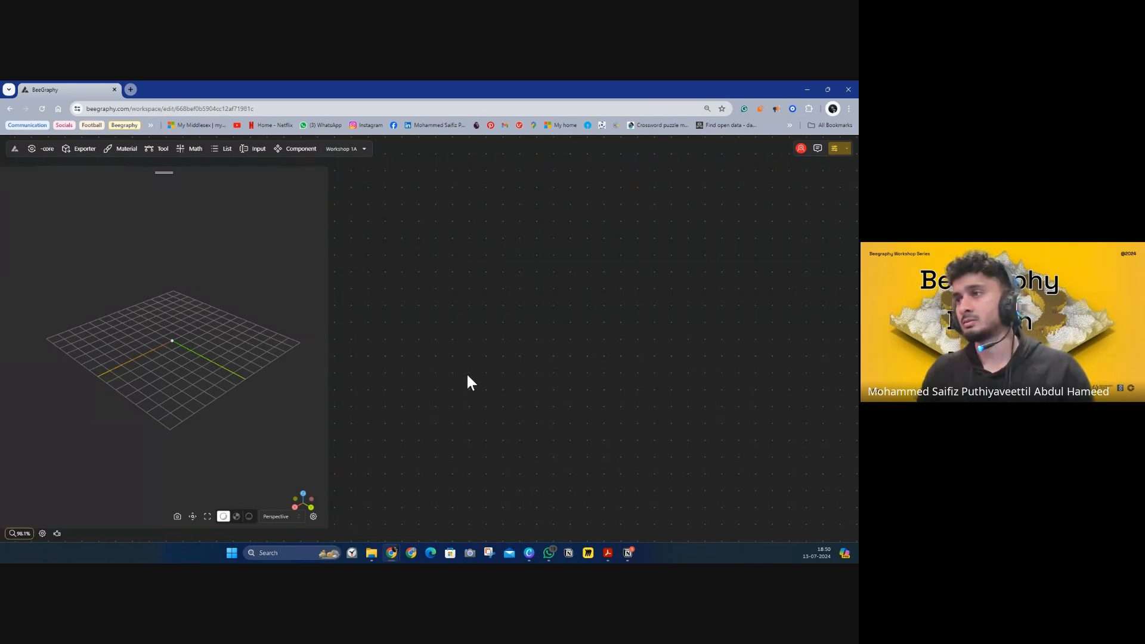
click(162, 154)
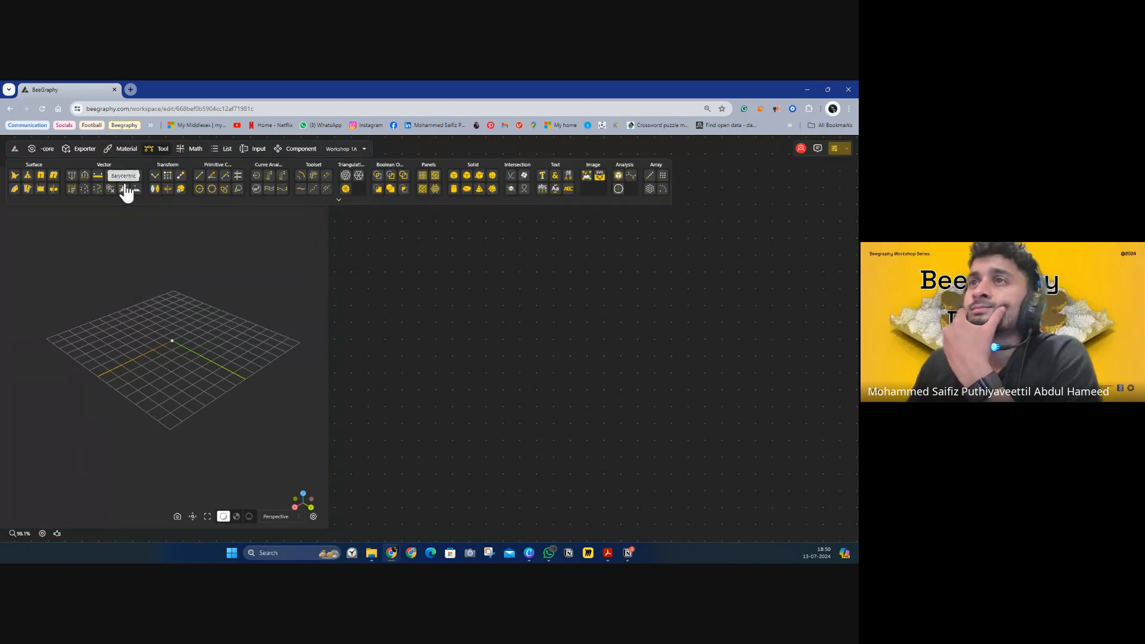
drag(72, 179, 490, 244)
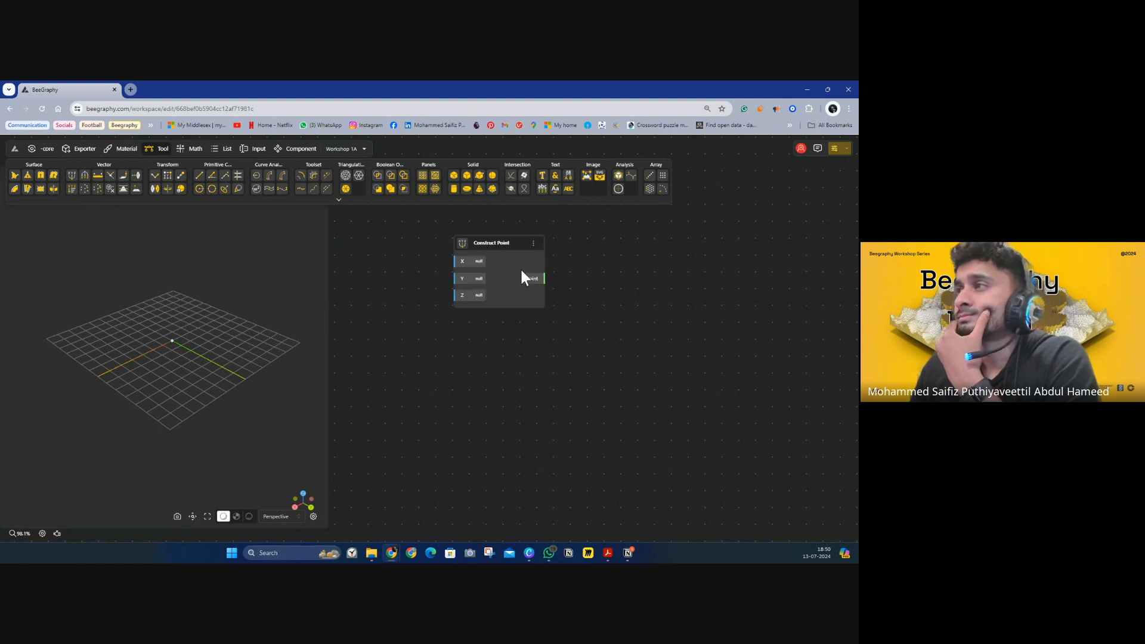
Delete the leftover Addition node and move the Construct Point node higher on the canvas
scroll(481, 245, up, 2)
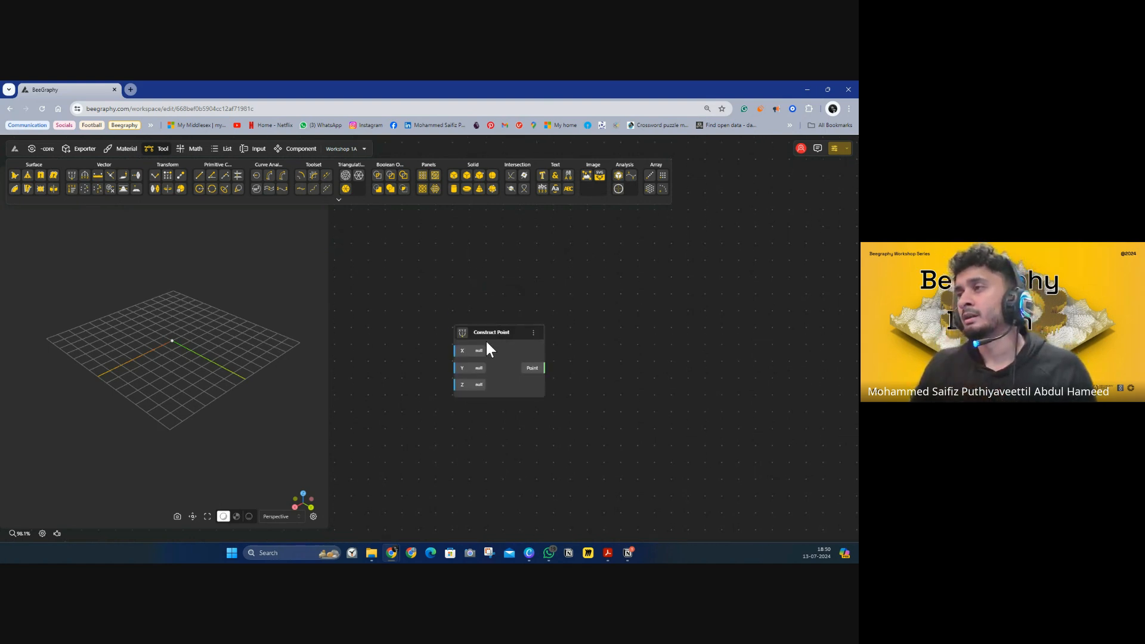
scroll(485, 339, up, 3)
drag(412, 349, 514, 322)
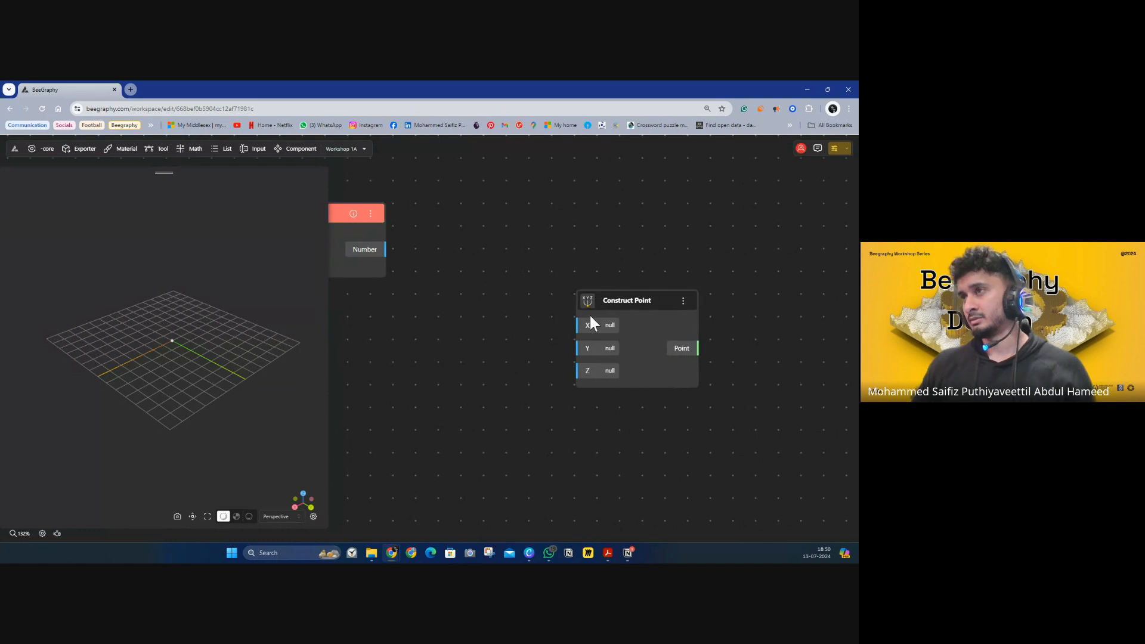
key(Delete)
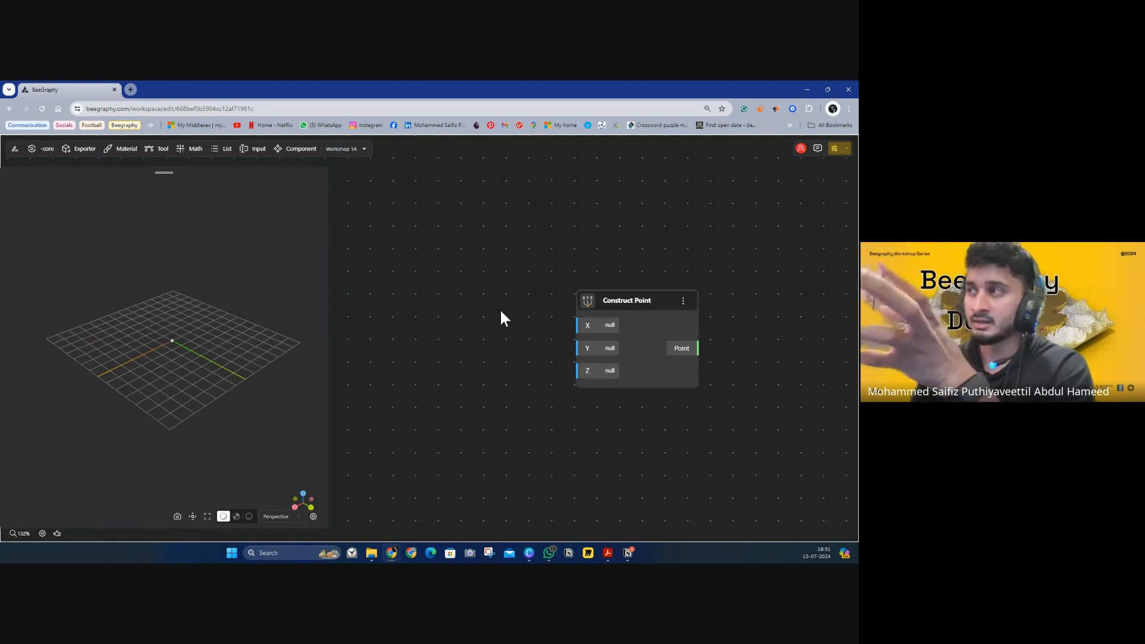
drag(609, 302, 529, 198)
drag(672, 323, 548, 328)
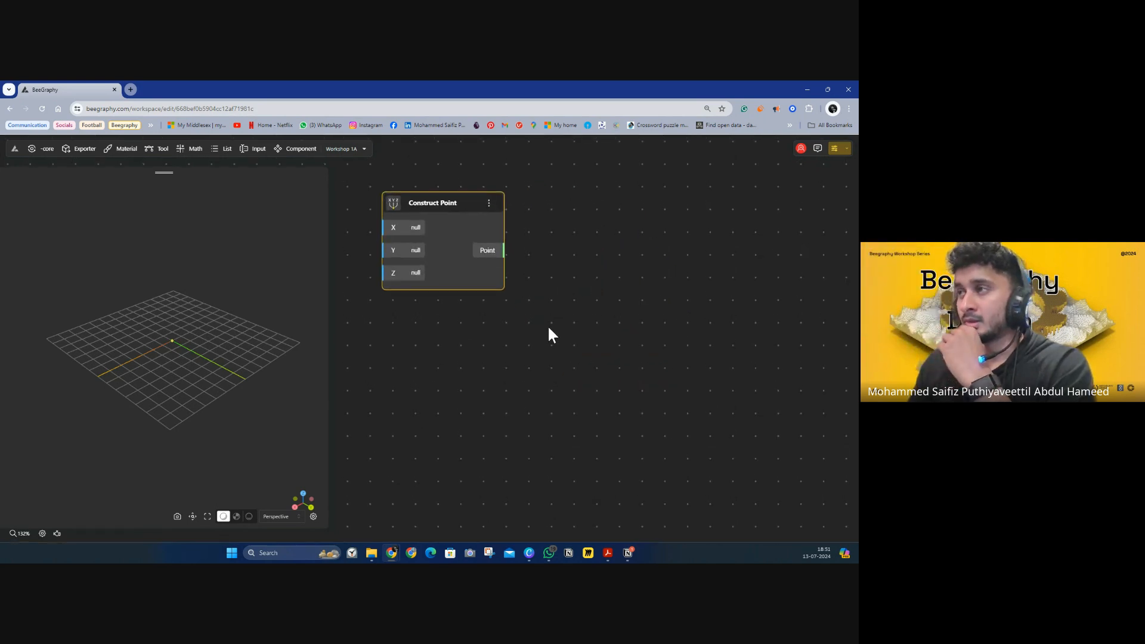
Add a VectorX node from the vector tools and position it below the Construct Point node
click(156, 152)
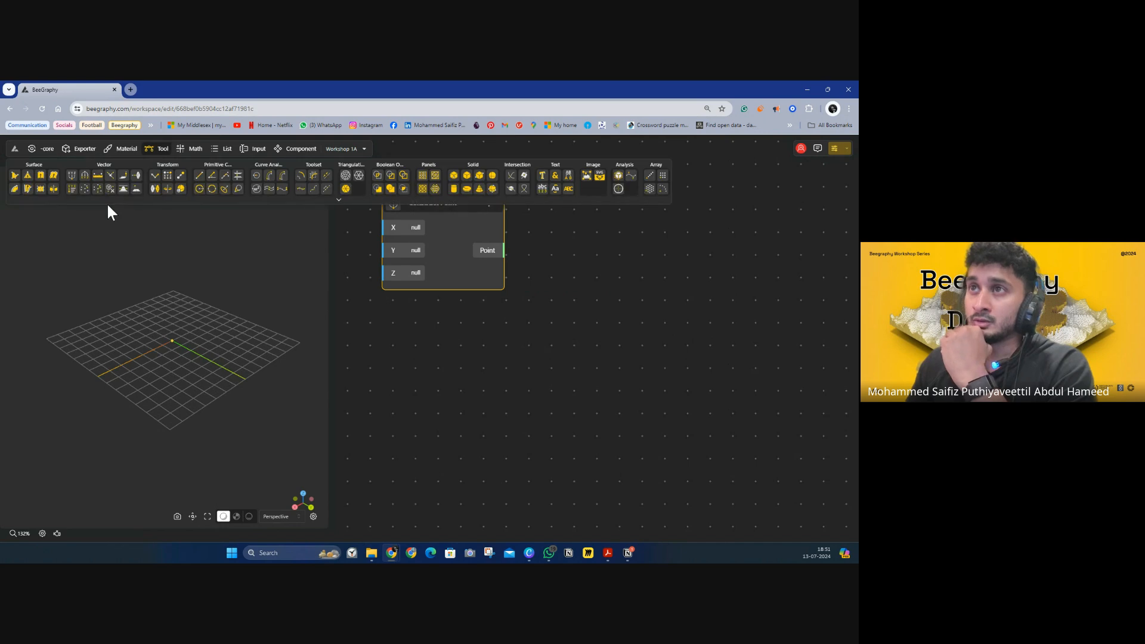
click(339, 200)
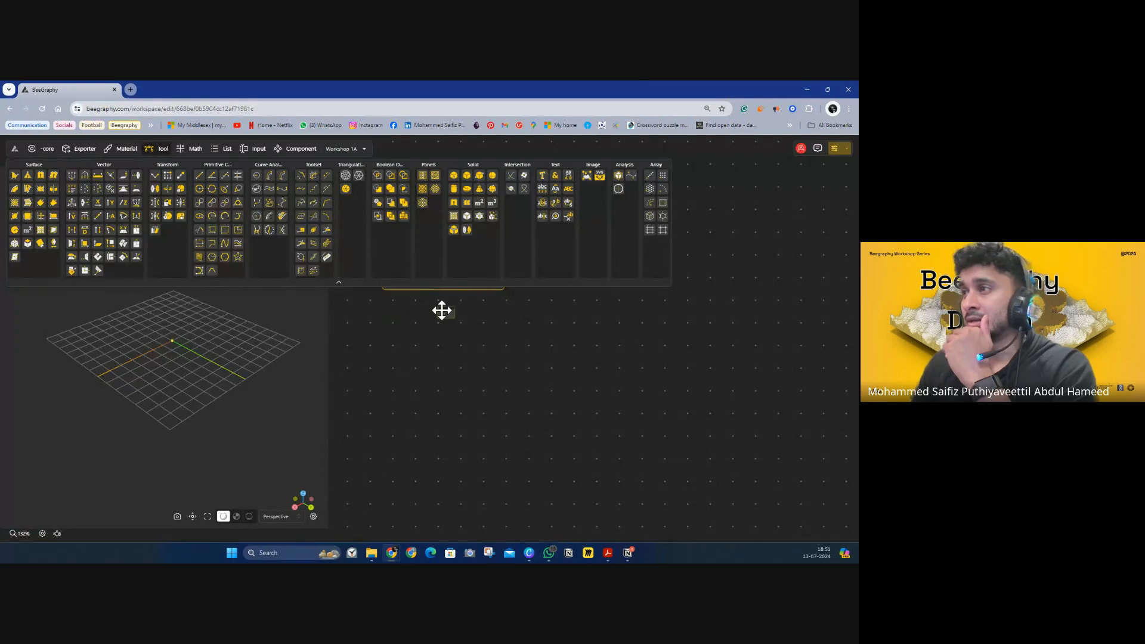
click(476, 313)
drag(469, 305, 459, 319)
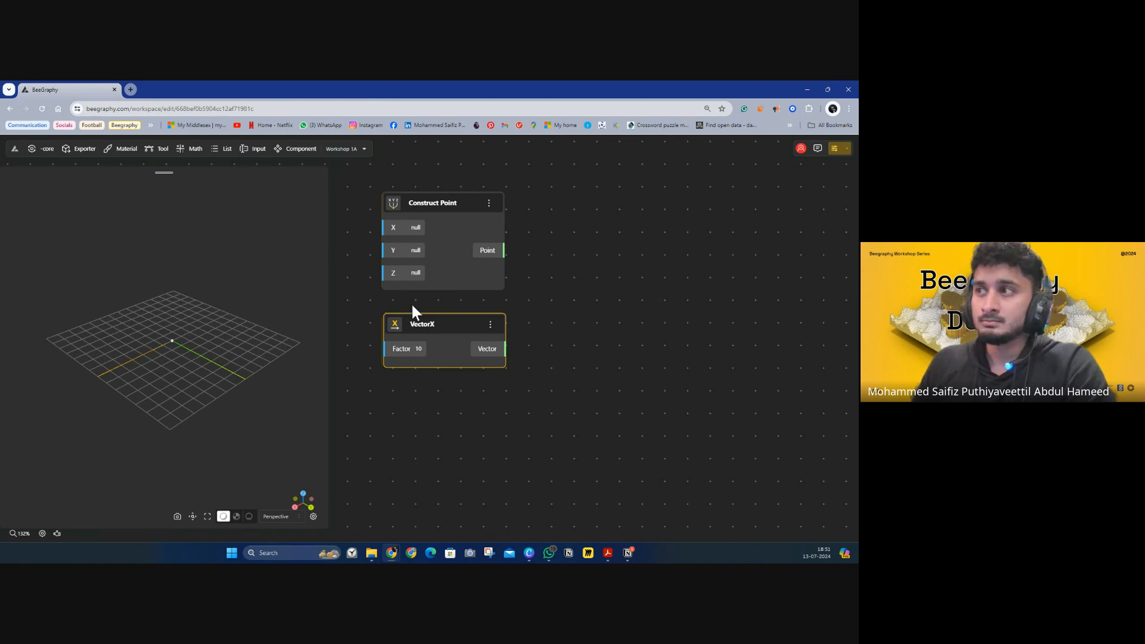
drag(418, 323, 455, 351)
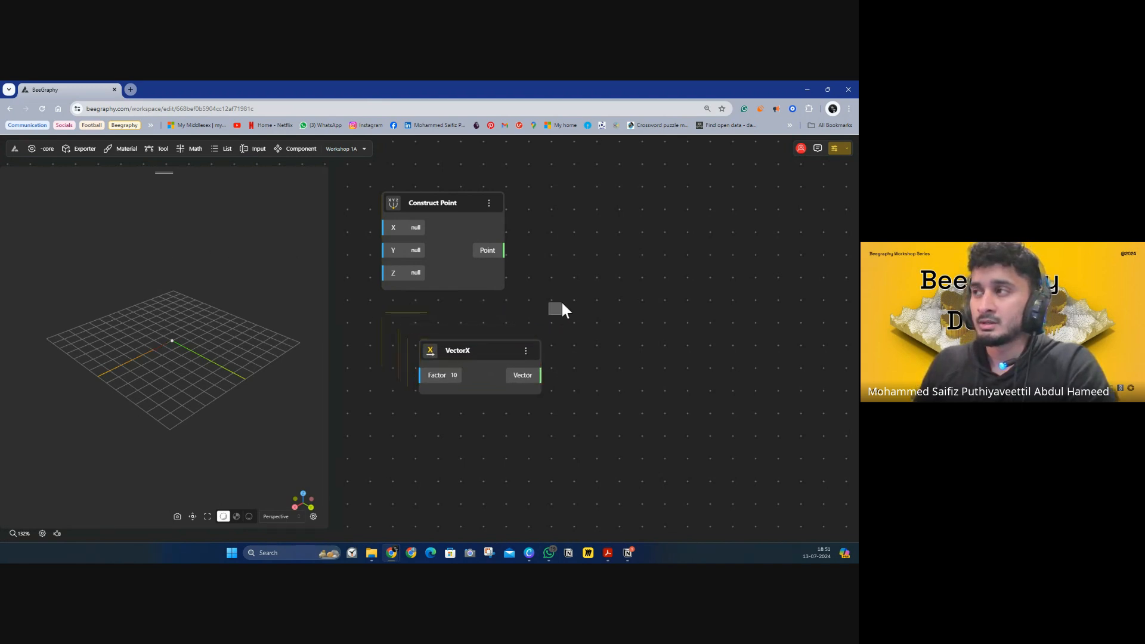
Add a Deconstruct Point node from the vector tools and position it beside the Construct Point node
click(154, 152)
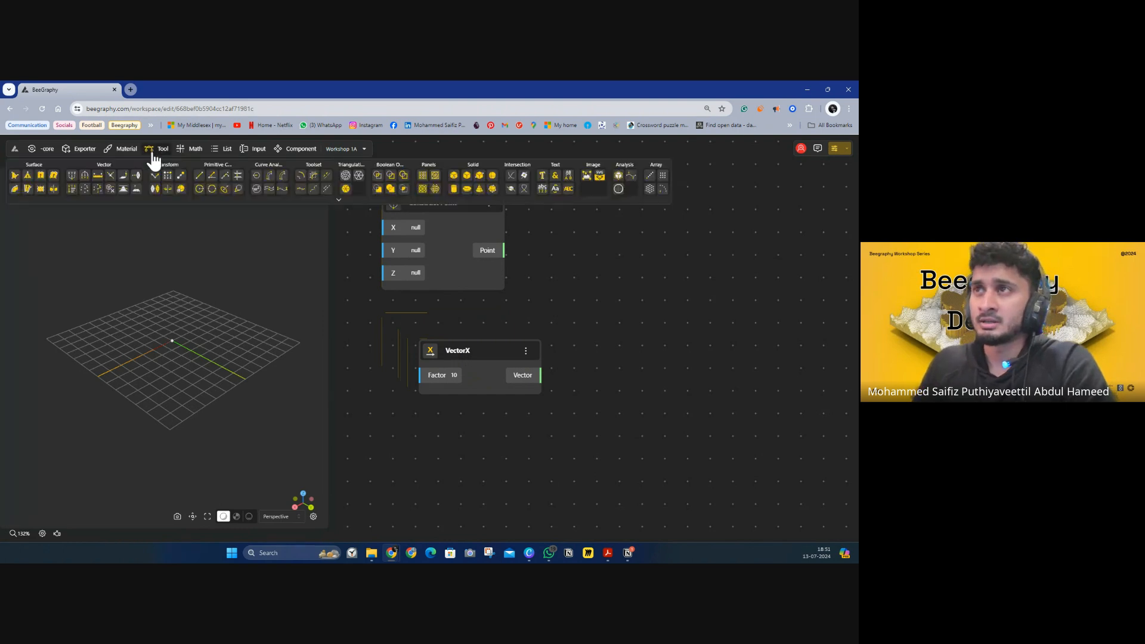
click(337, 201)
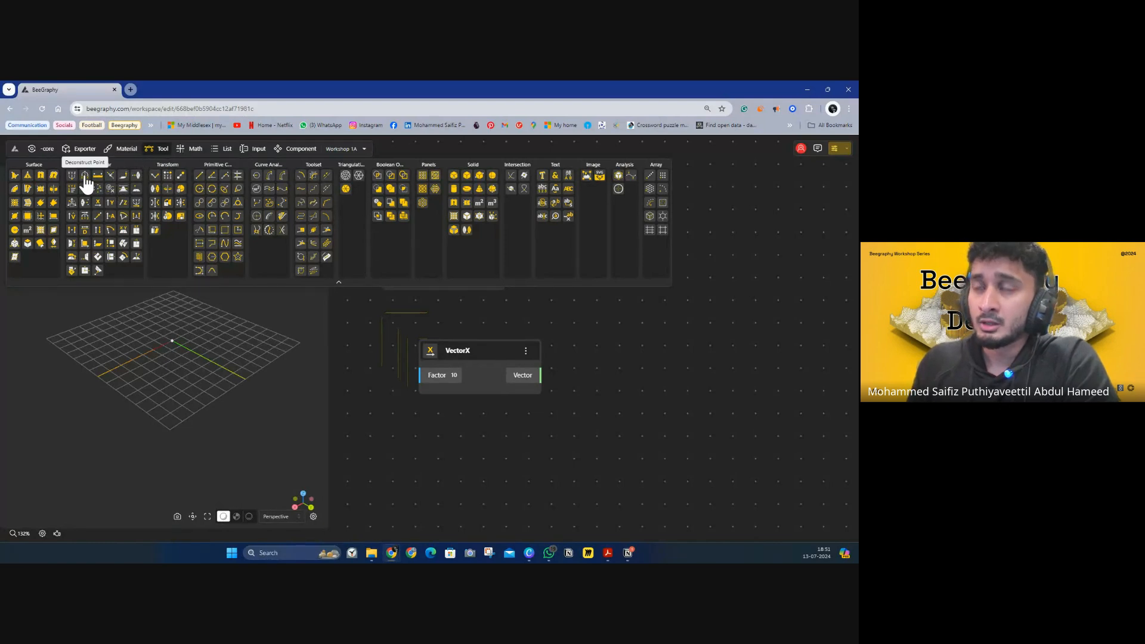
drag(85, 179, 655, 359)
click(610, 334)
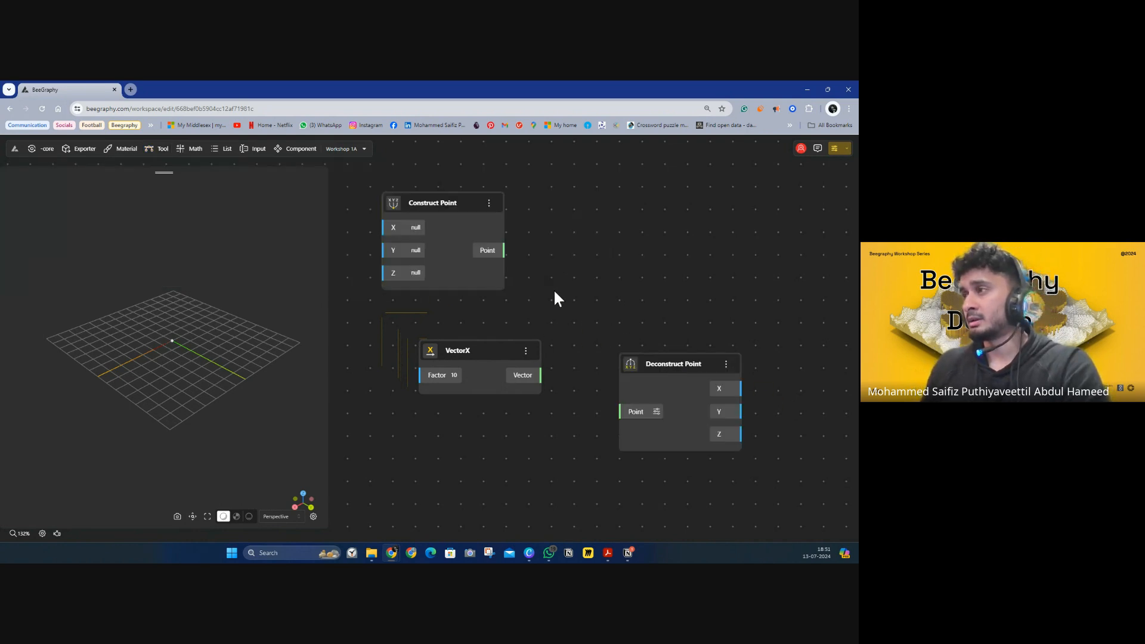
drag(555, 299, 610, 334)
drag(736, 402, 716, 255)
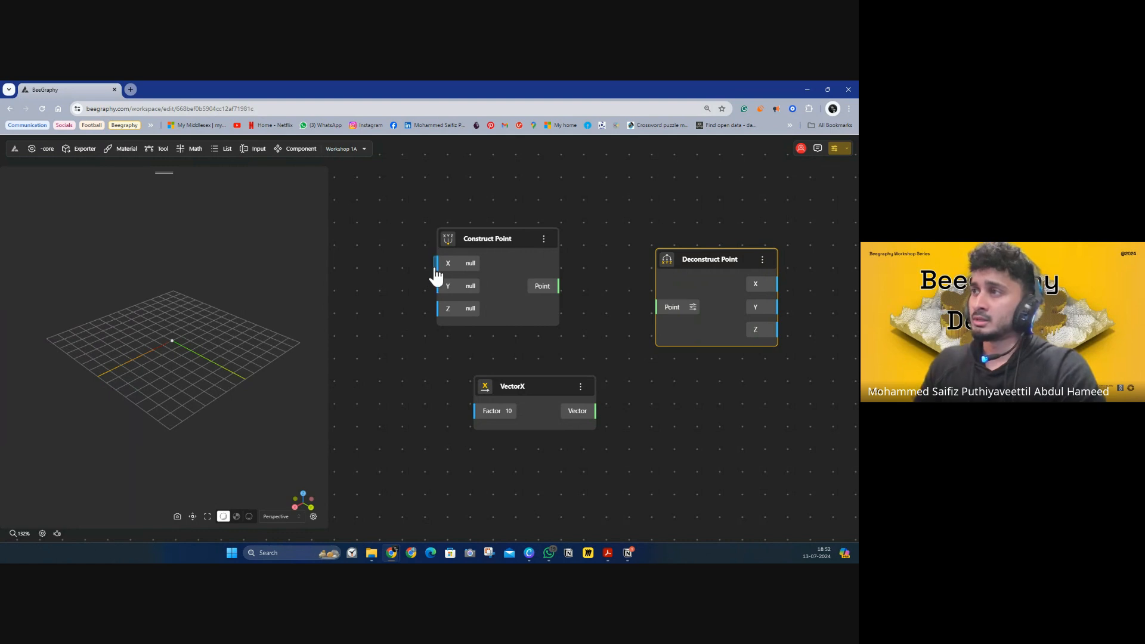
Add a Number Const node in front of Construct Point and connect its Number output to the X input
scroll(428, 281, down, 2)
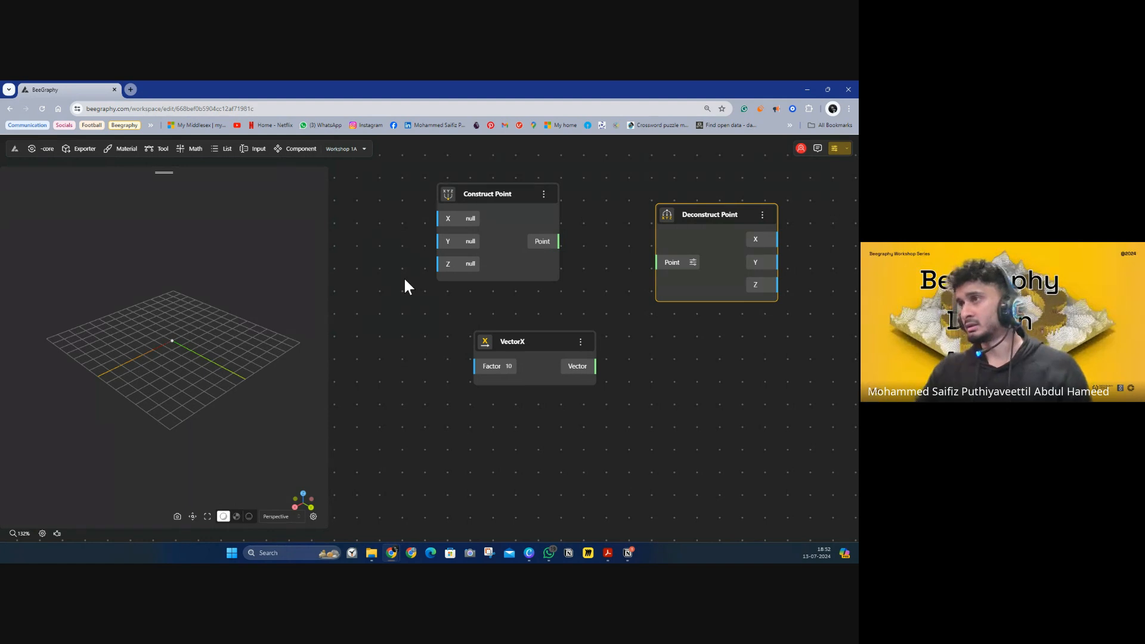
scroll(417, 286, down, 3)
ctrl+scroll(416, 287, down, 3)
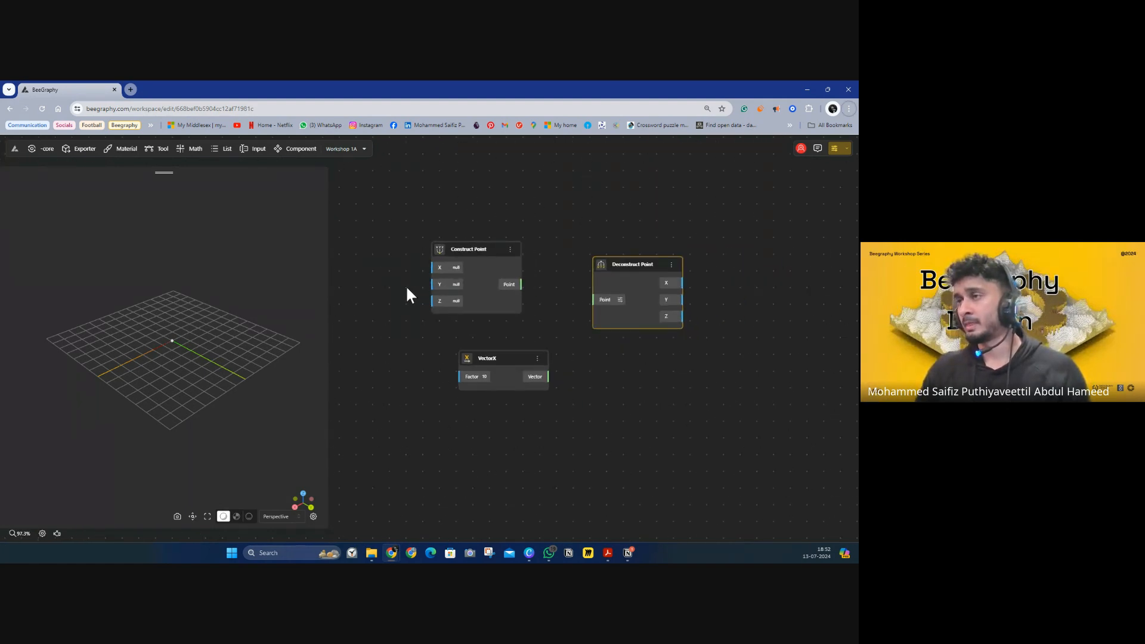
drag(405, 285, 446, 288)
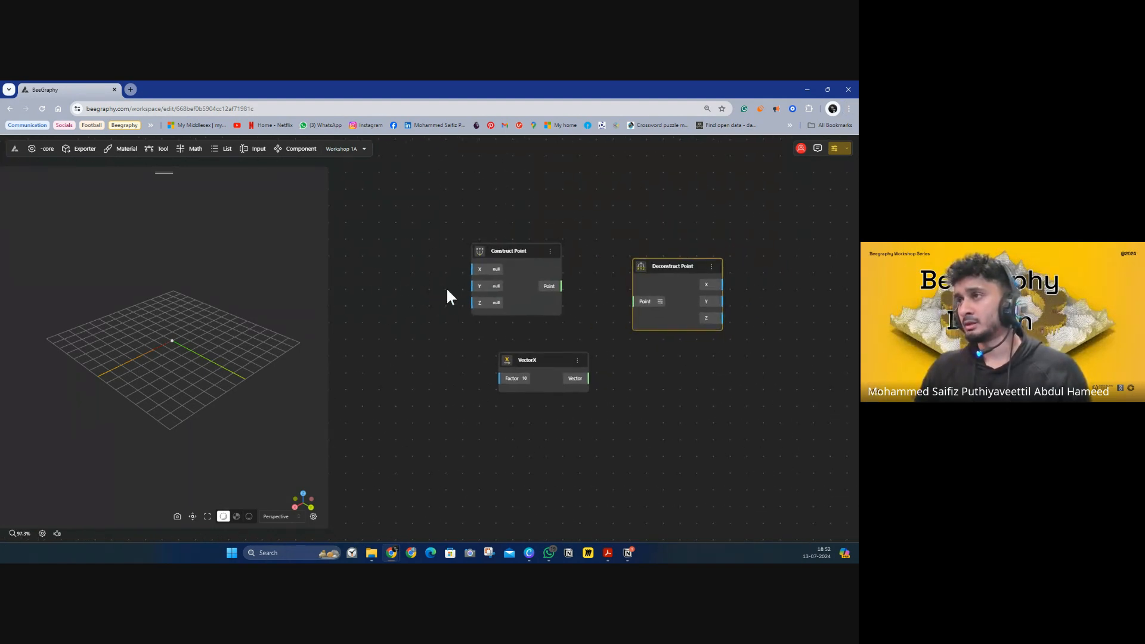
double_click(393, 273)
text(nu)
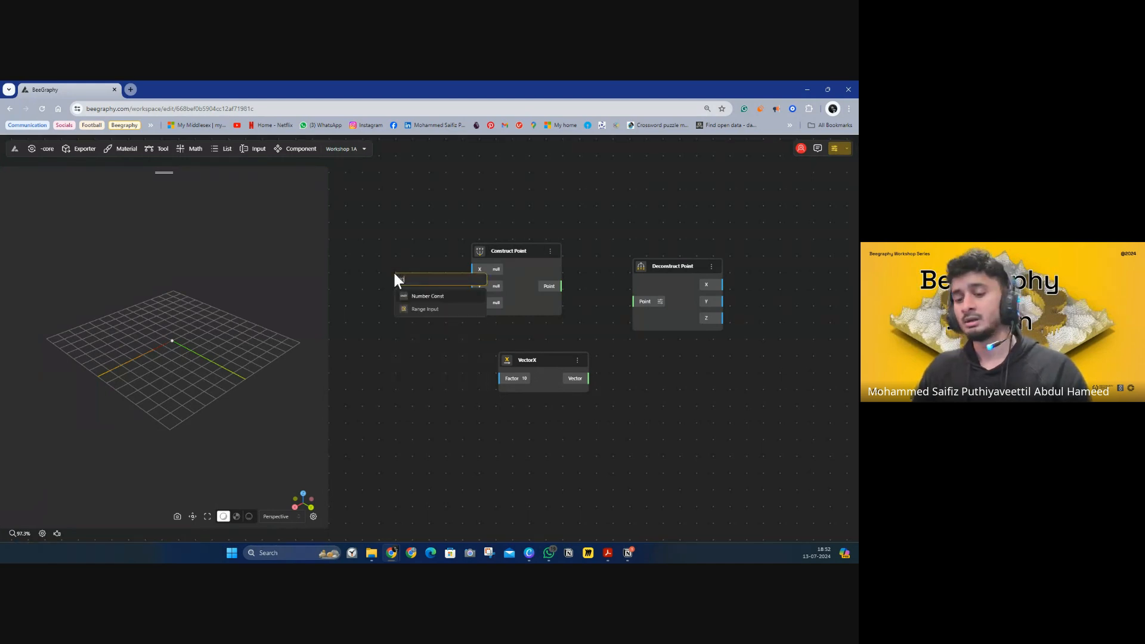
key(Return)
drag(416, 278, 367, 249)
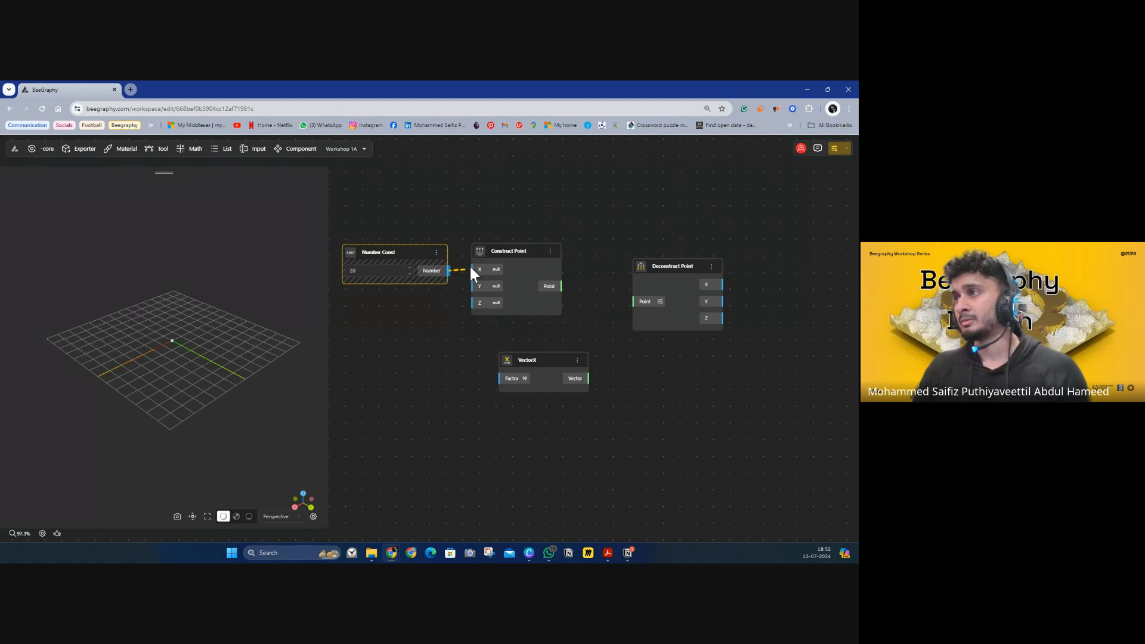
drag(470, 267, 472, 269)
Duplicate the Number Const, discarding surplus copies, connect the copy to Construct Point's Y input and set it to 10
alt+drag(411, 249, 397, 352)
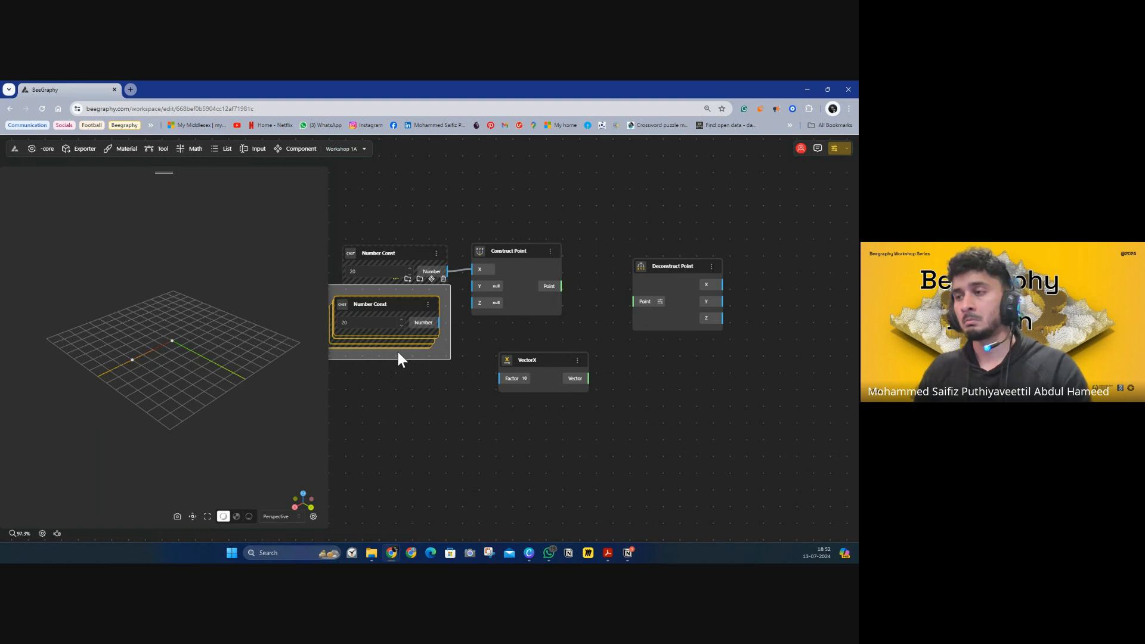
key(Delete)
alt+drag(387, 259, 405, 302)
double_click(355, 321)
text(1)
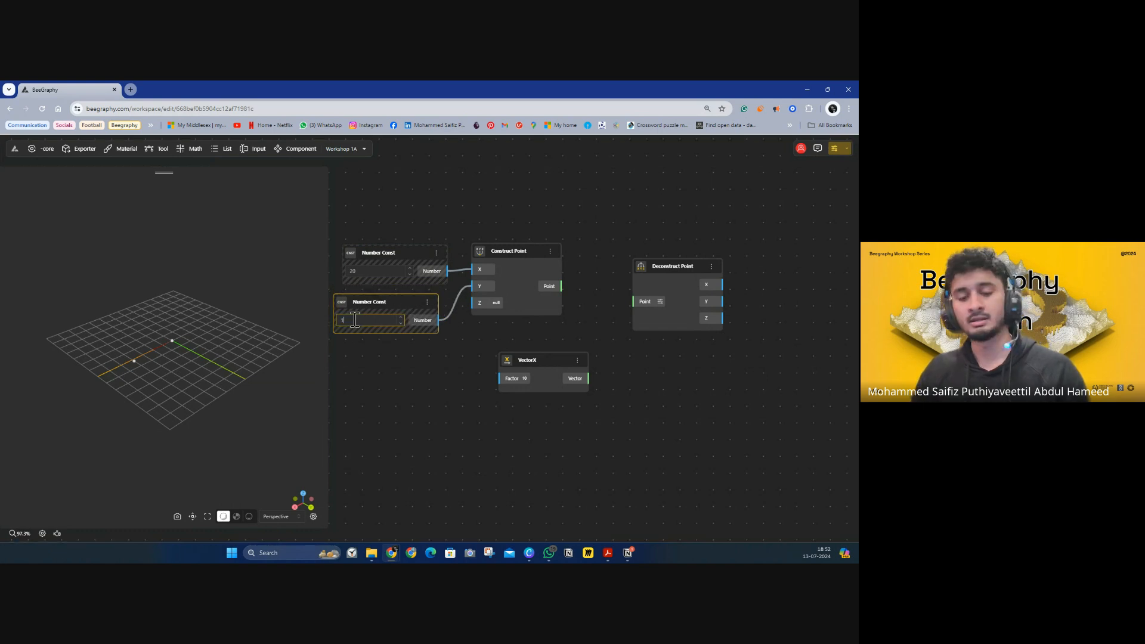
text(0)
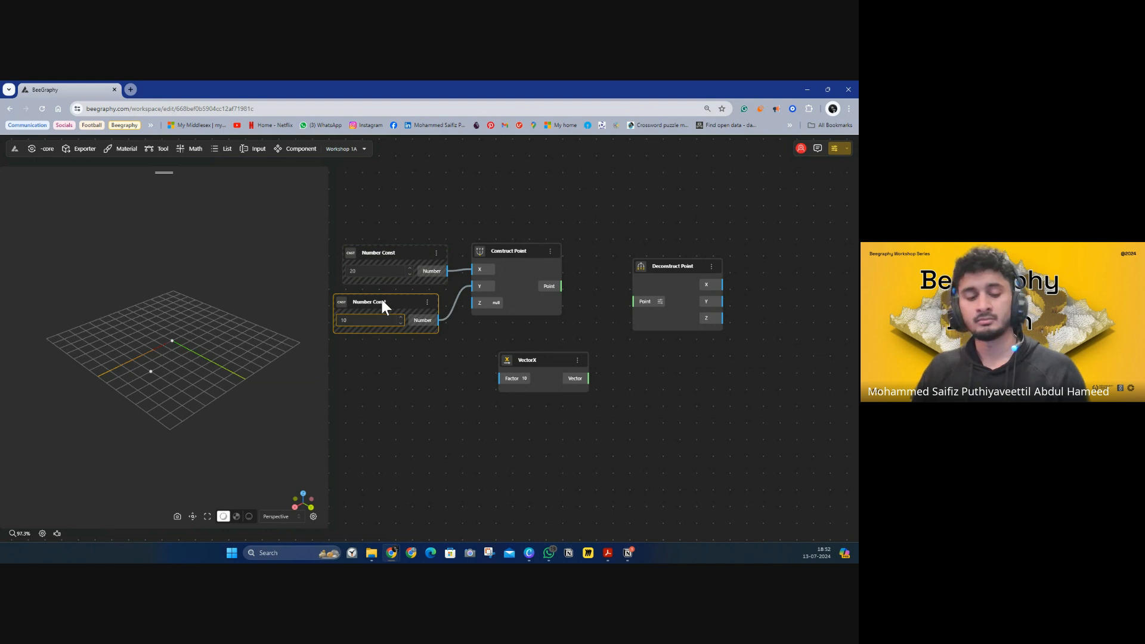
Duplicate the second Number Const below it, connect the copy to Construct Point's Z input and set it to 15
alt+drag(383, 302, 479, 303)
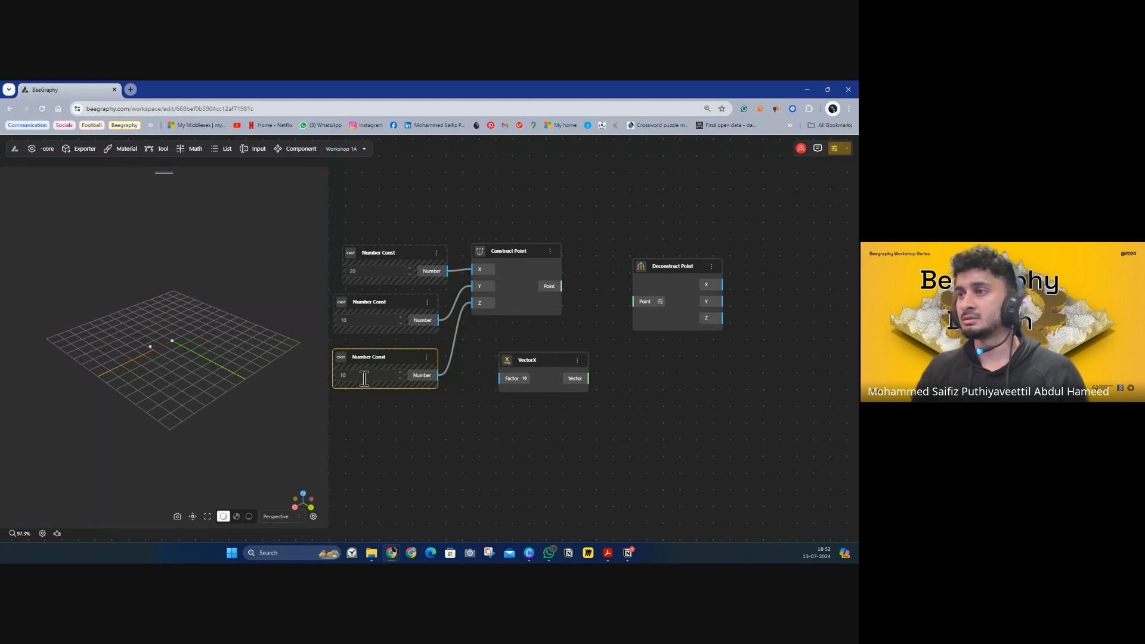
click(364, 376)
key(BackSpace)
text(5)
click(472, 403)
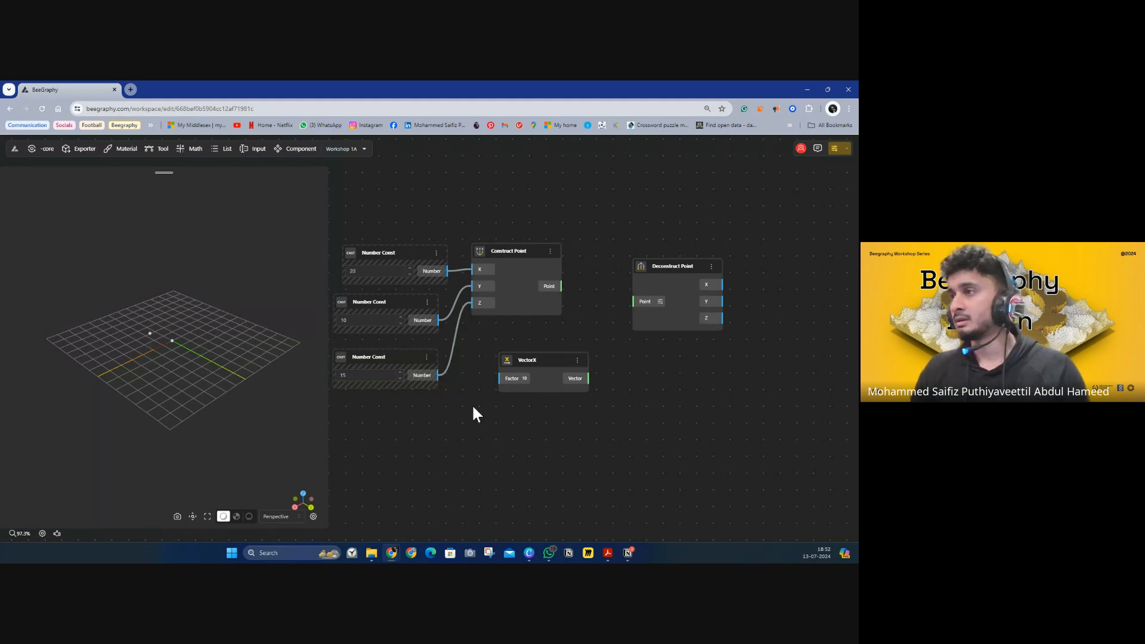
Connect Construct Point's output to Deconstruct Point and attach a new Panel to the X output, expanding its list
drag(643, 301, 561, 286)
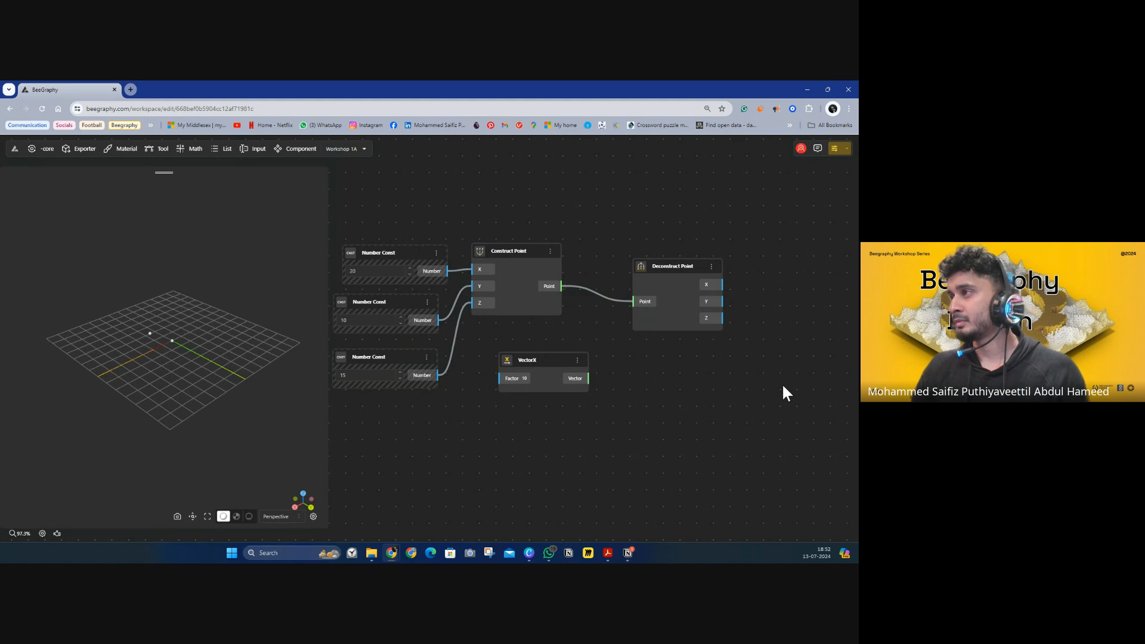
drag(699, 363, 593, 372)
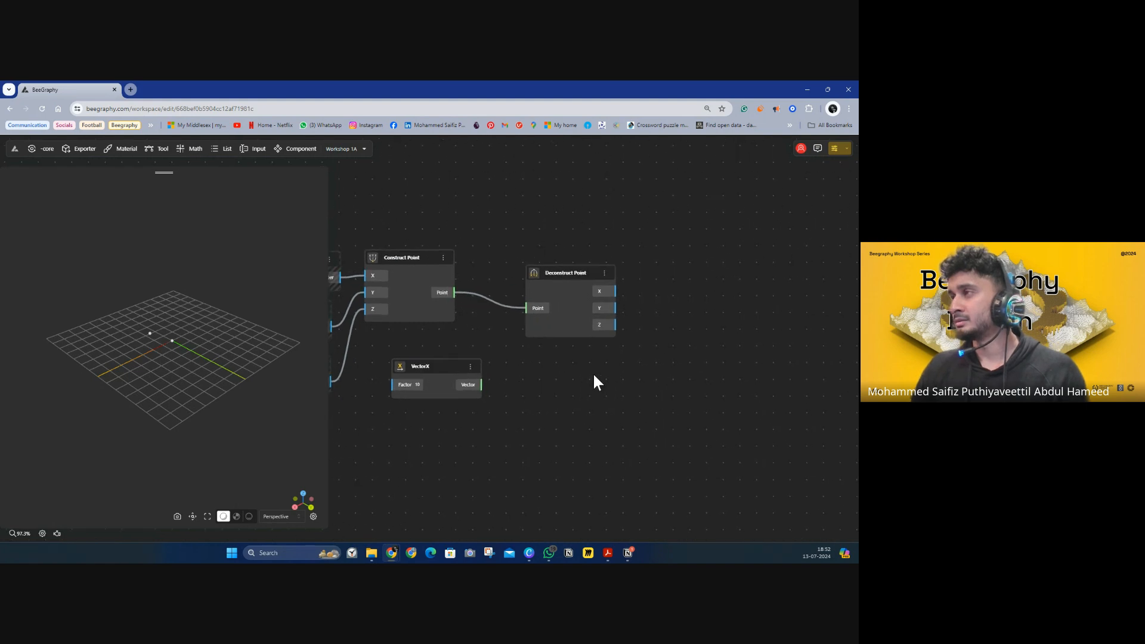
double_click(666, 326)
text(pa)
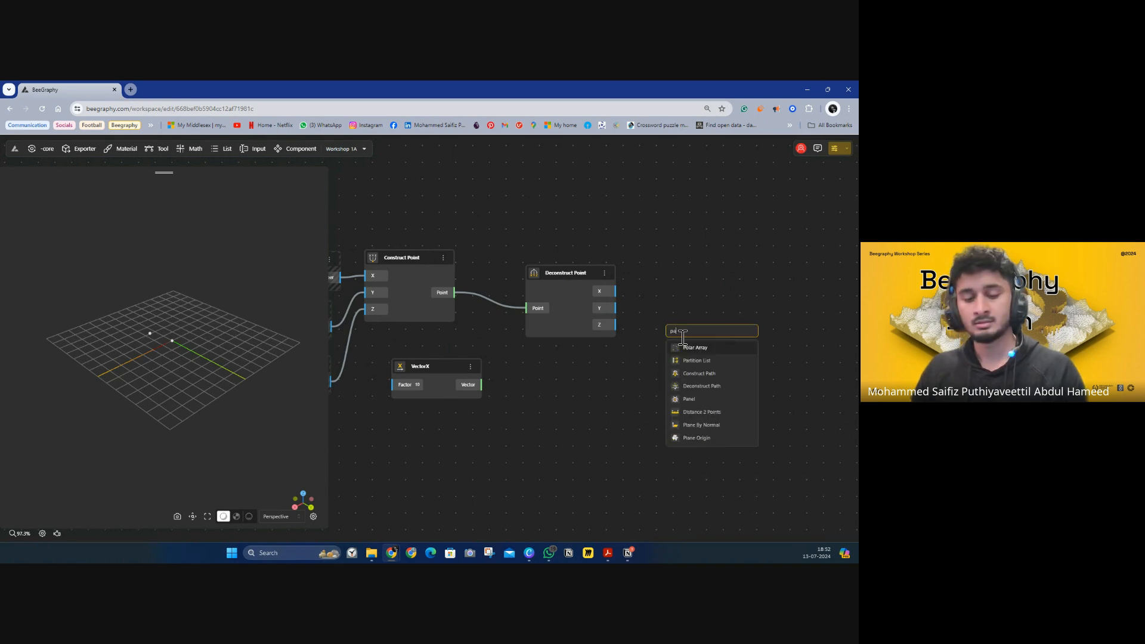
text(n)
click(690, 349)
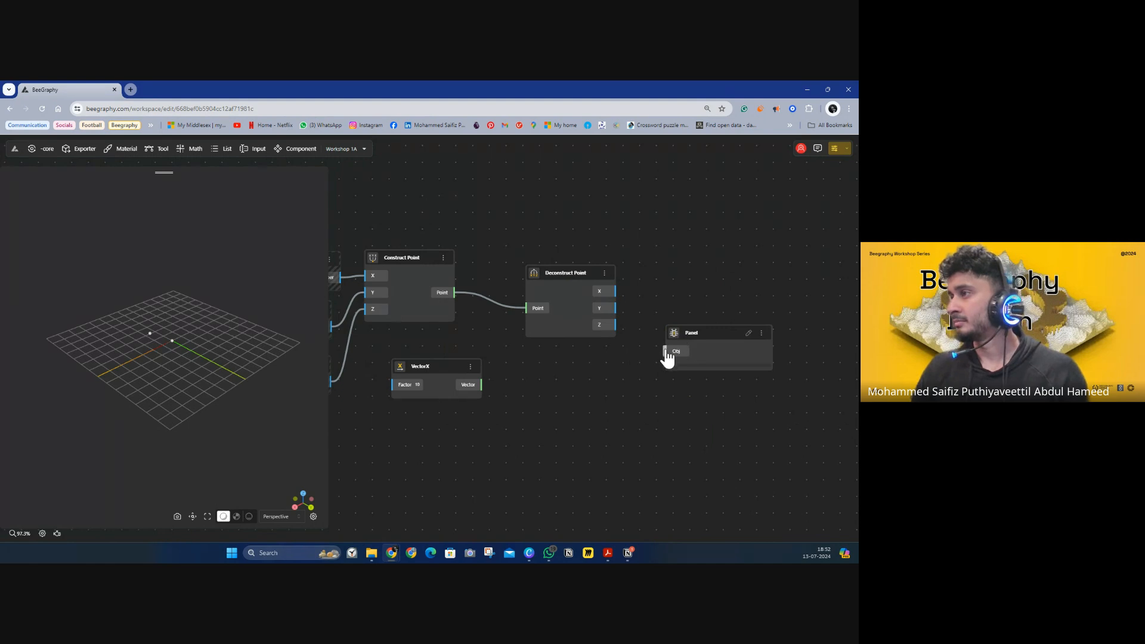
drag(667, 351, 615, 291)
click(675, 371)
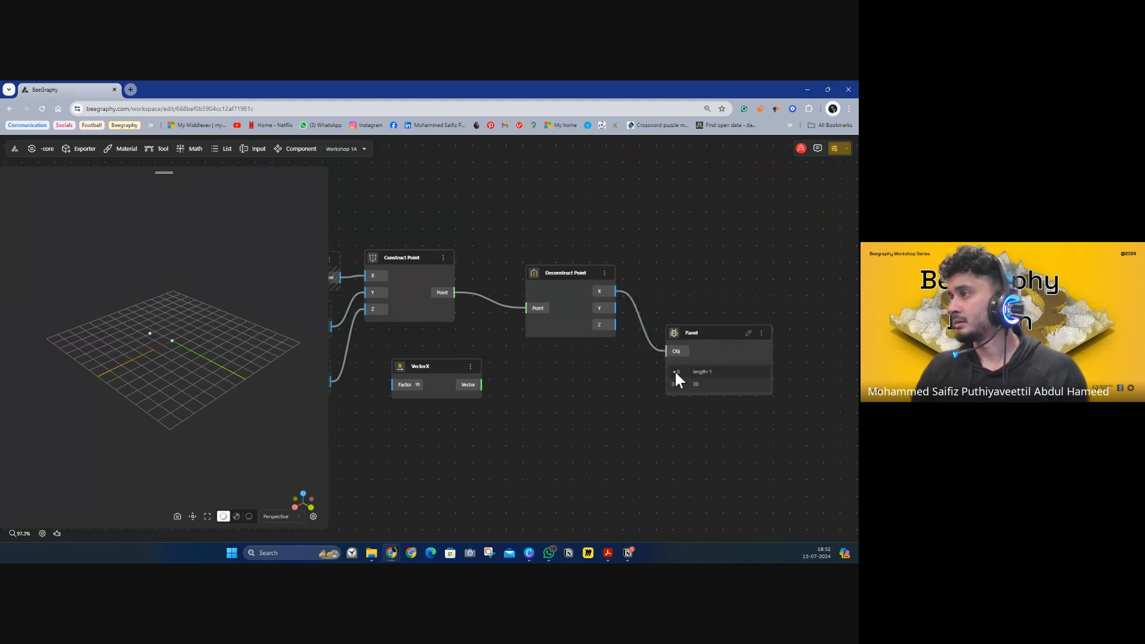
Connect Deconstruct Point's Y and Z outputs to the same Panel input alongside X
drag(658, 401, 762, 424)
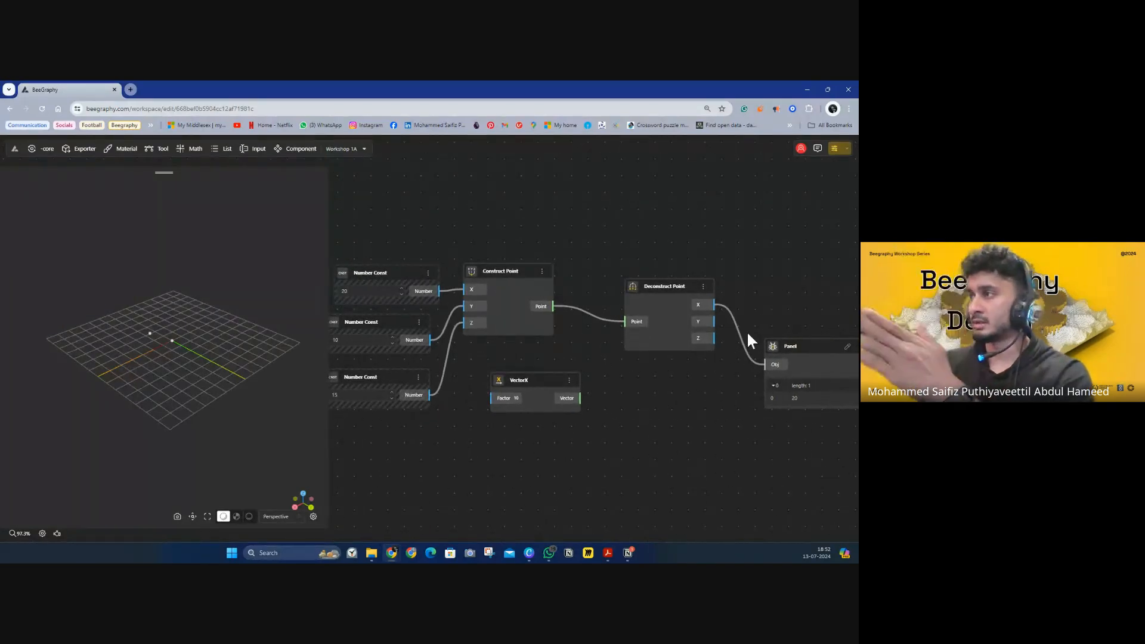
drag(763, 365, 715, 327)
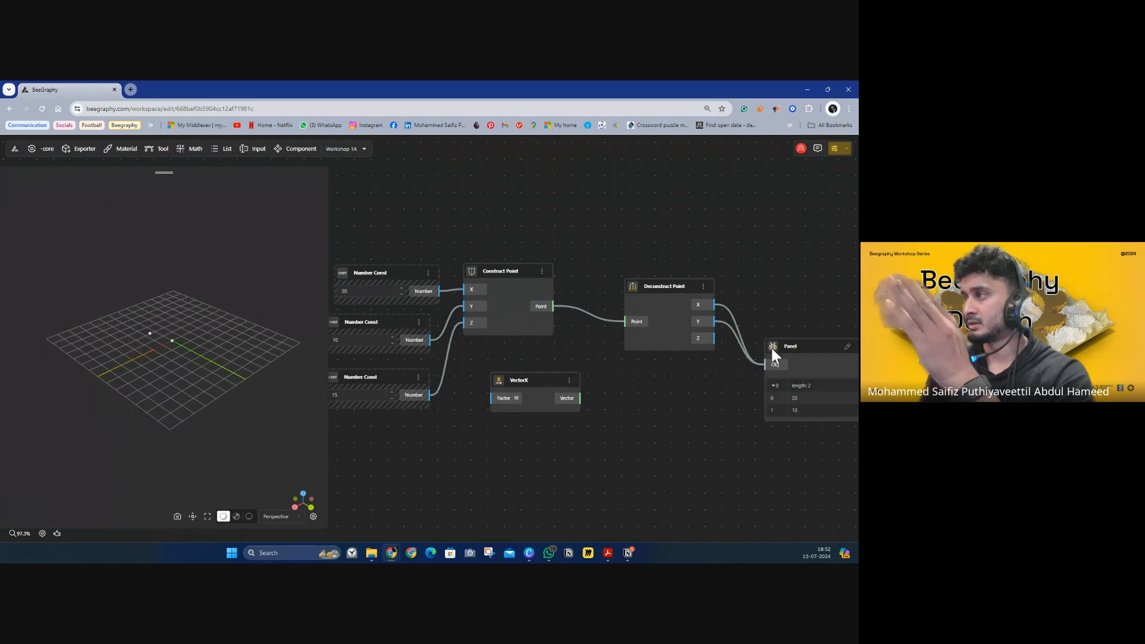
drag(765, 364, 714, 338)
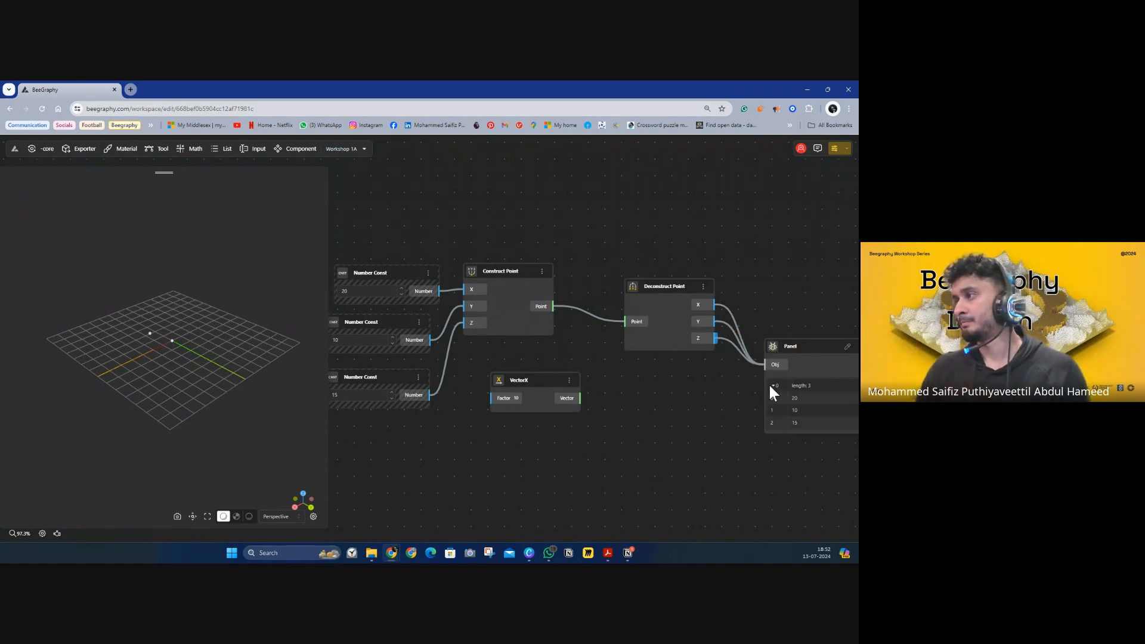
drag(724, 397, 664, 369)
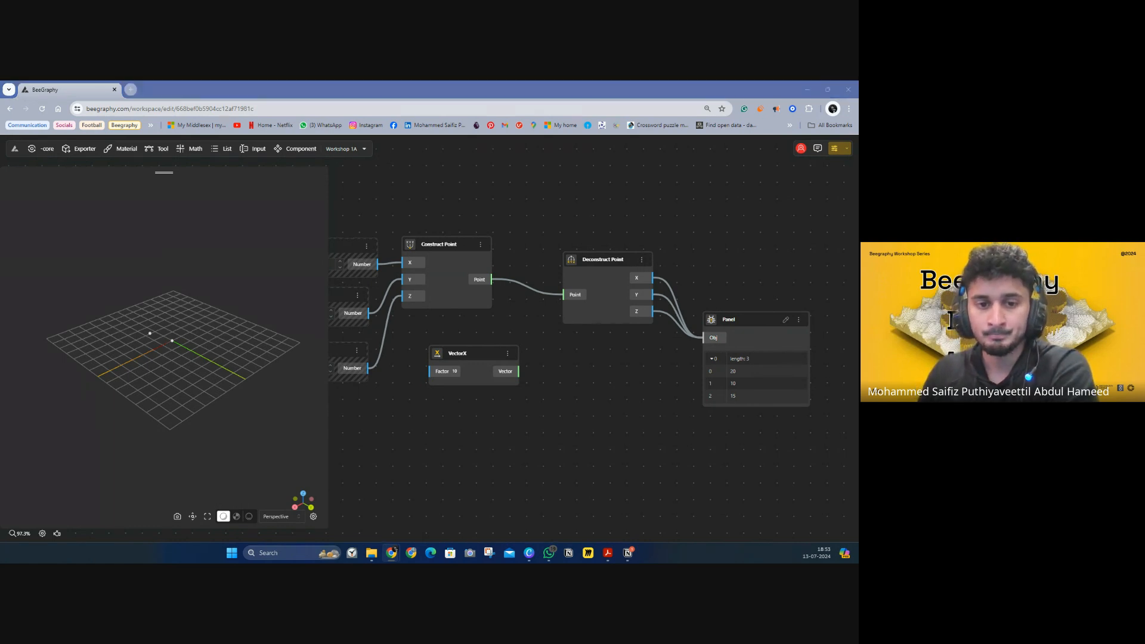
Delete the whole point graph, including the VectorX node, to empty the canvas
scroll(579, 266, down, 1)
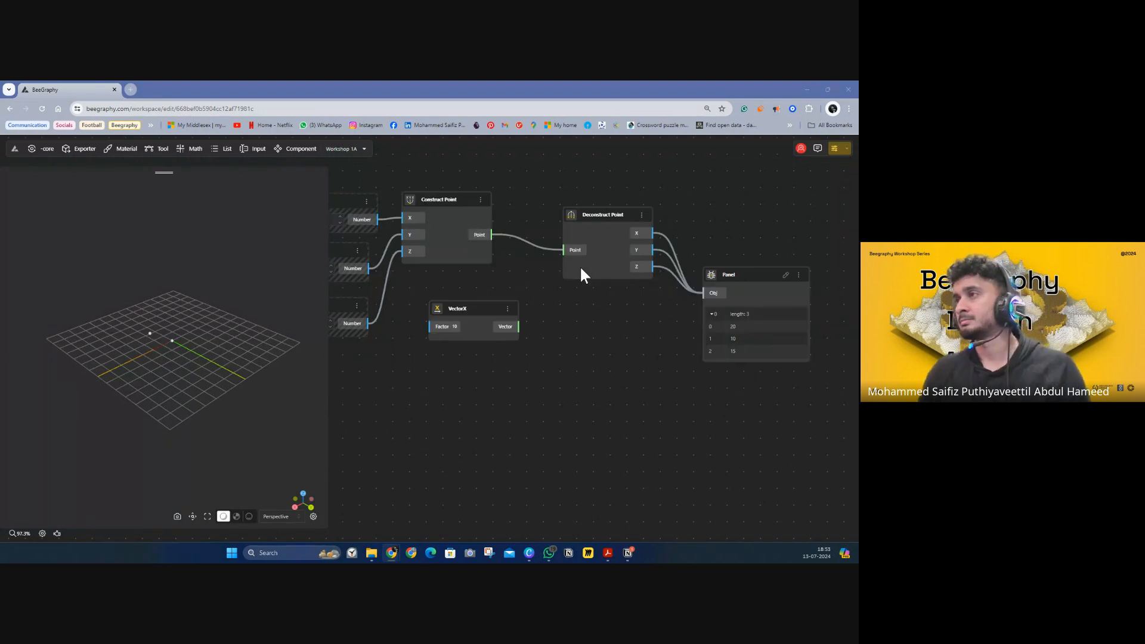
scroll(553, 269, down, 1)
ctrl+scroll(553, 269, down, 1)
scroll(553, 270, down, 1)
middle_drag(554, 270, 603, 336)
drag(774, 239, 411, 383)
key(Delete)
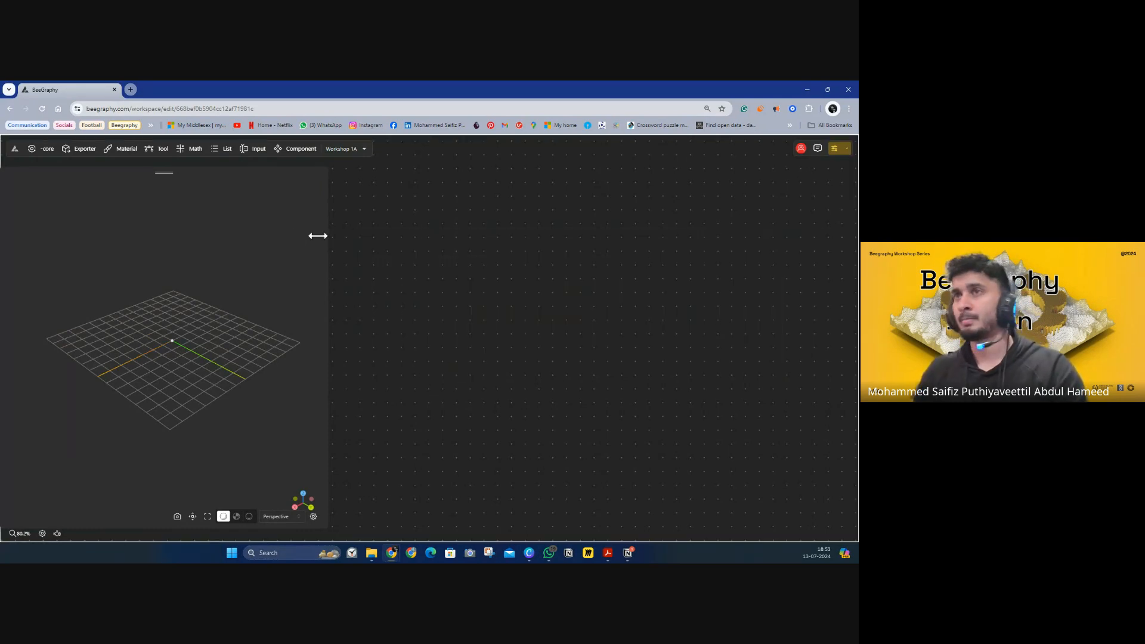
Examine the full set of vector tools in the expanded tool collection
click(156, 152)
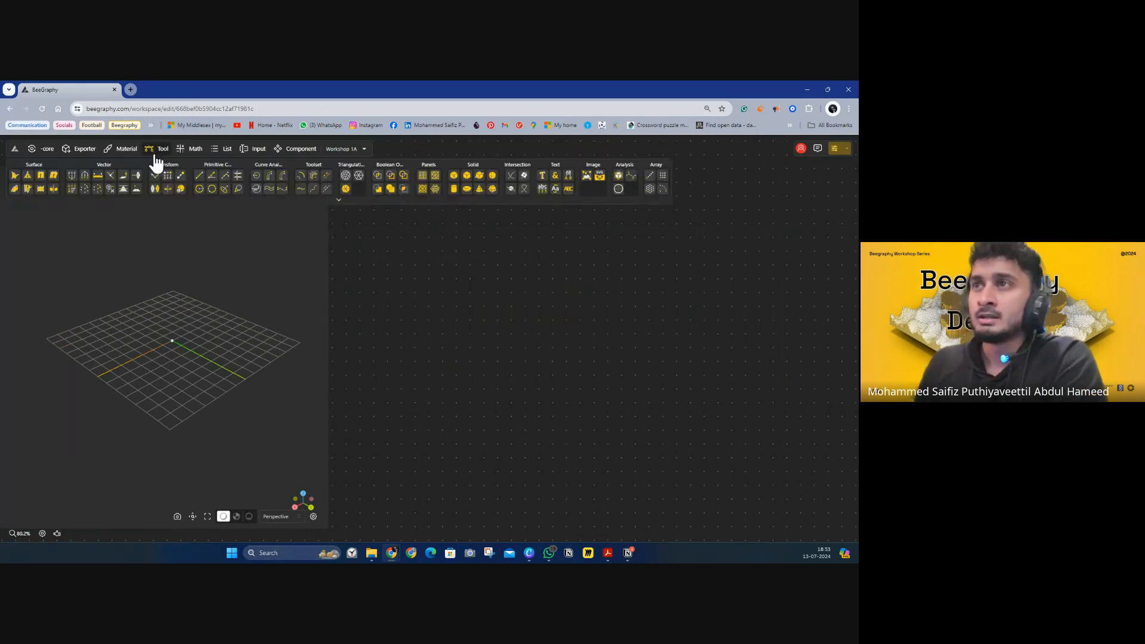
click(344, 202)
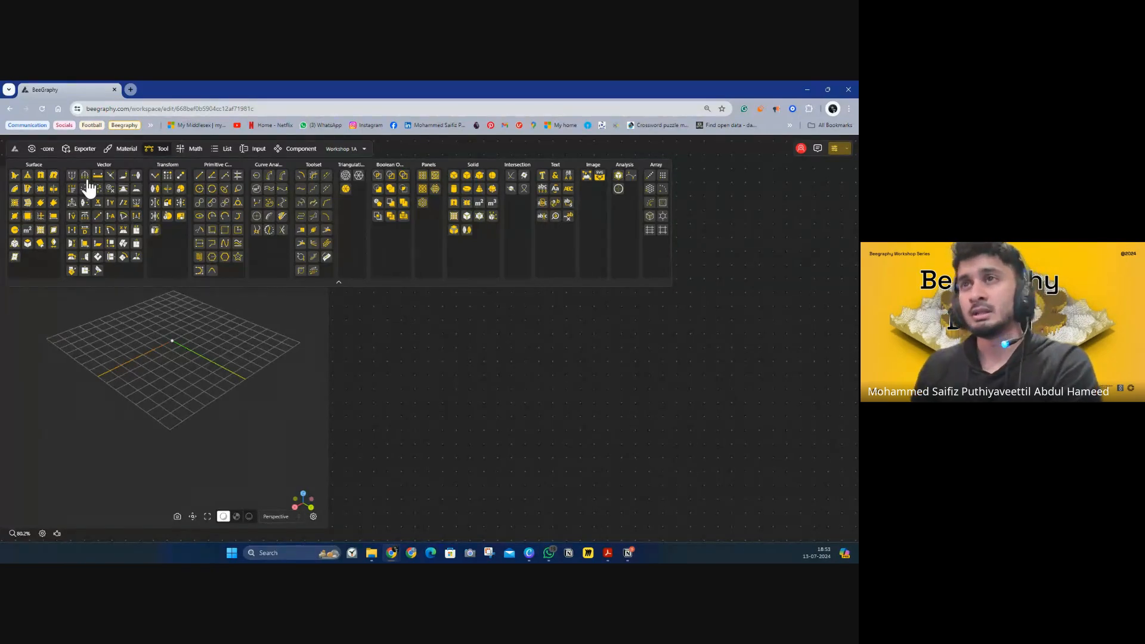
click(574, 367)
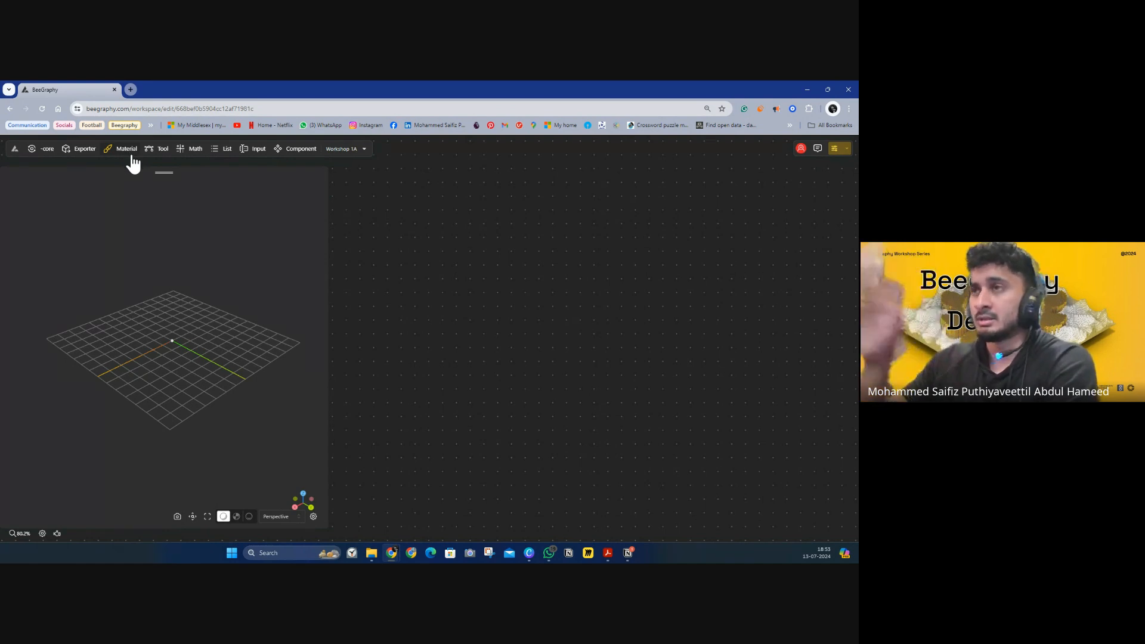
click(154, 151)
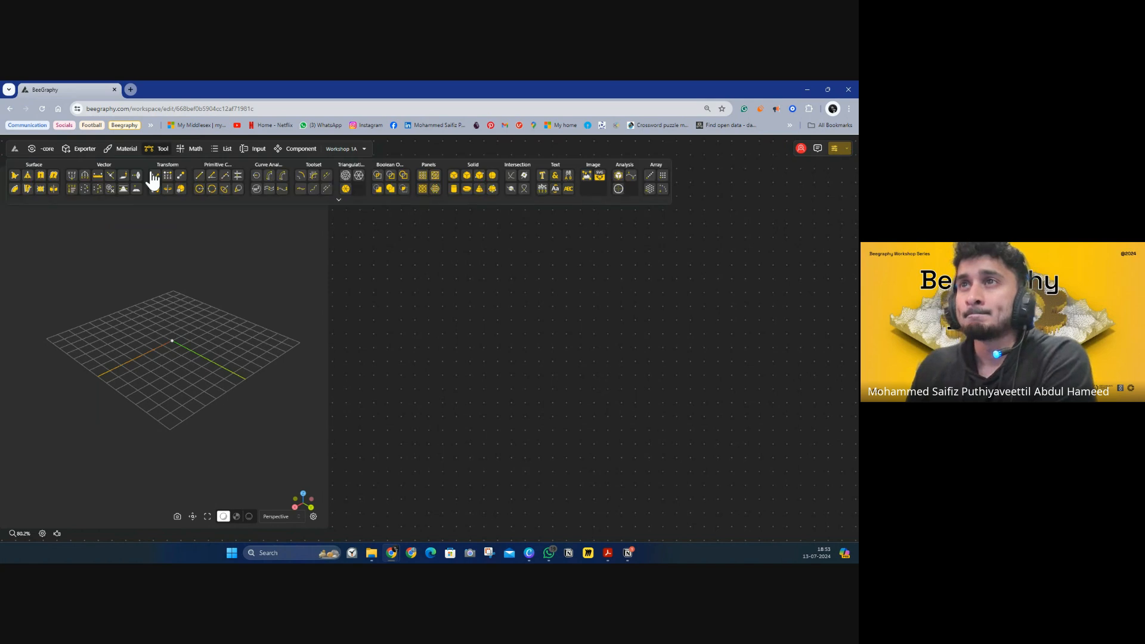
click(338, 203)
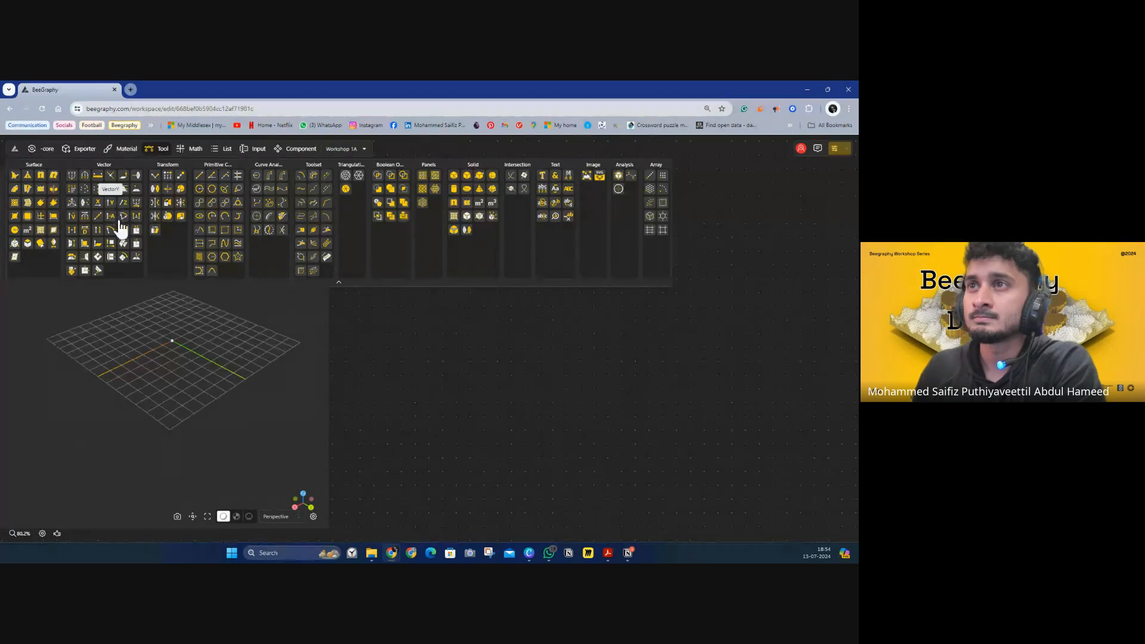
click(449, 346)
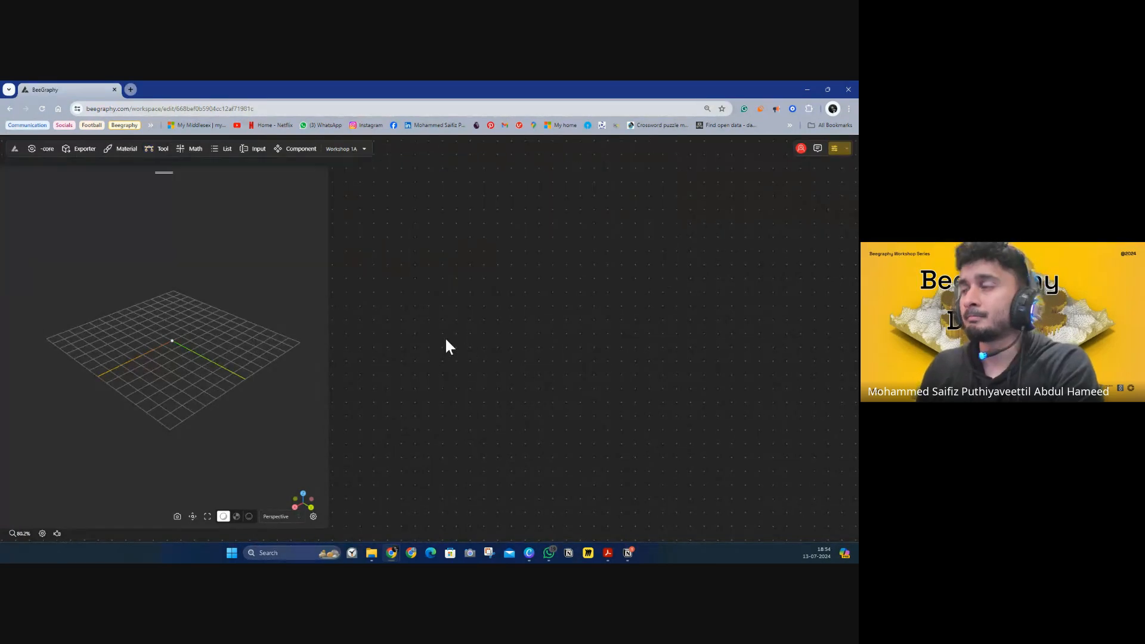
Add a Construct Point node to the empty canvas by searching for "point"
double_click(489, 299)
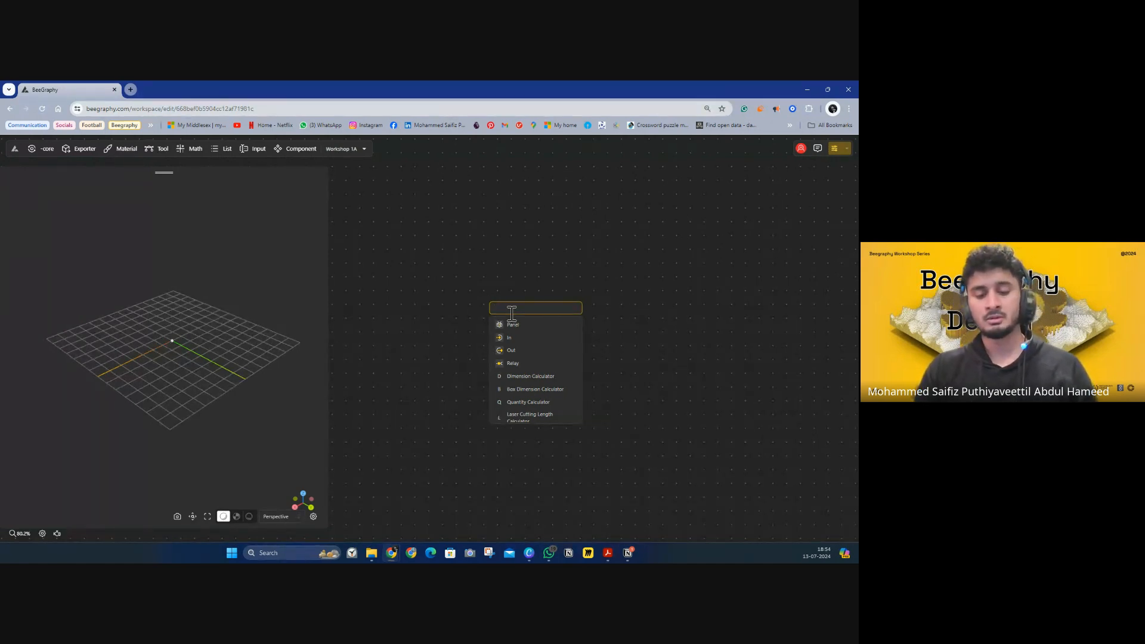
text(cons)
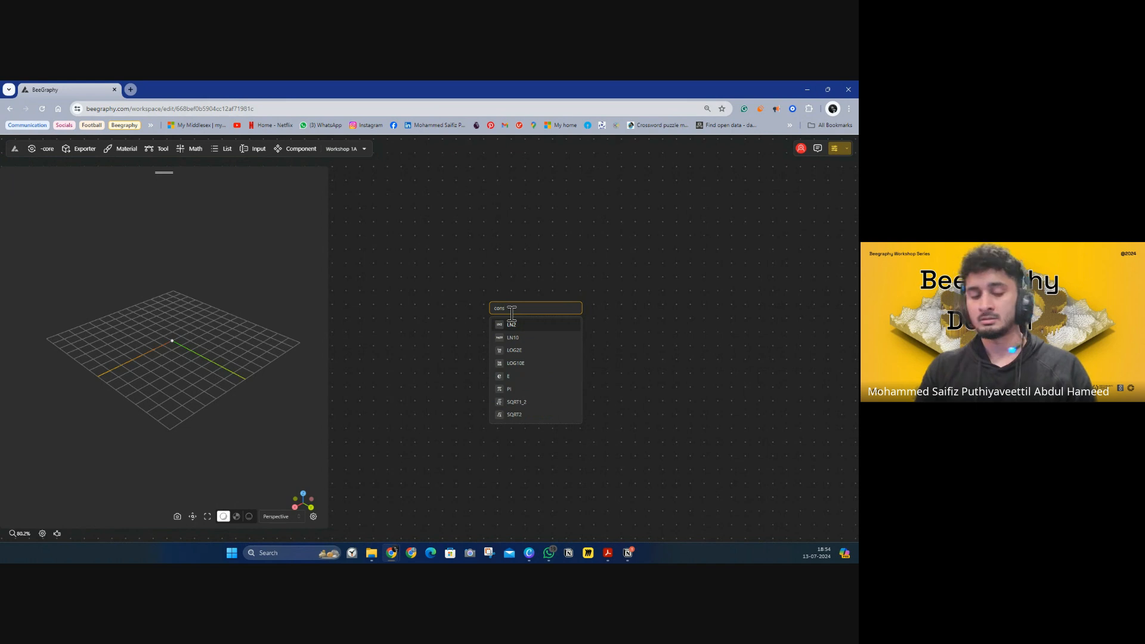
key(BackSpace)
key(BackSpace)
key(BackSpace)
key(BackSpace)
text(point)
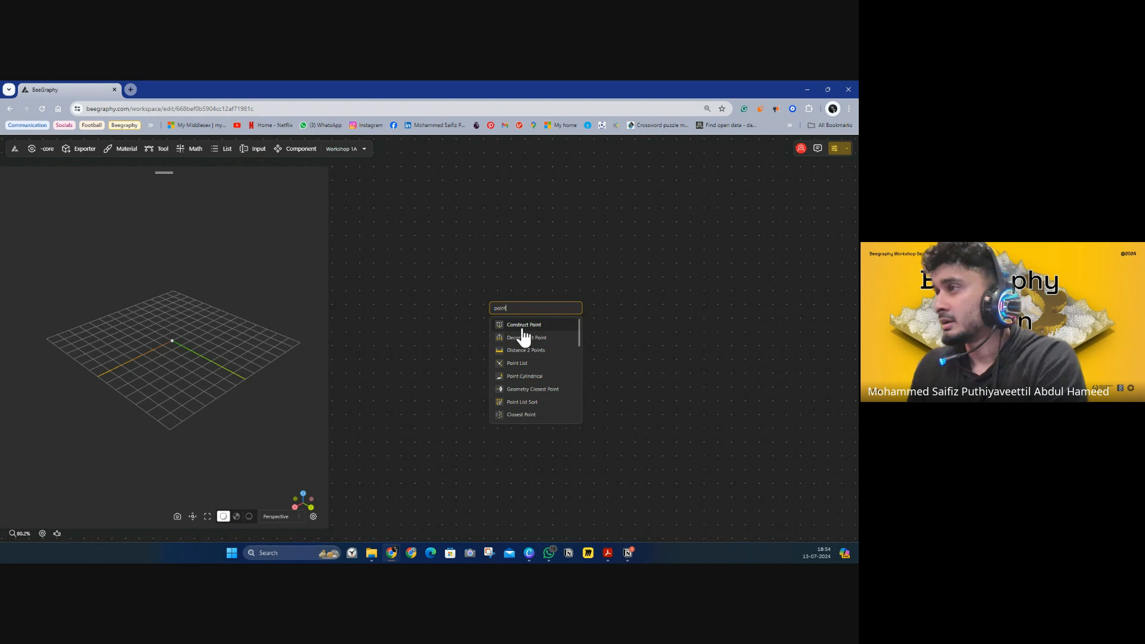
click(518, 326)
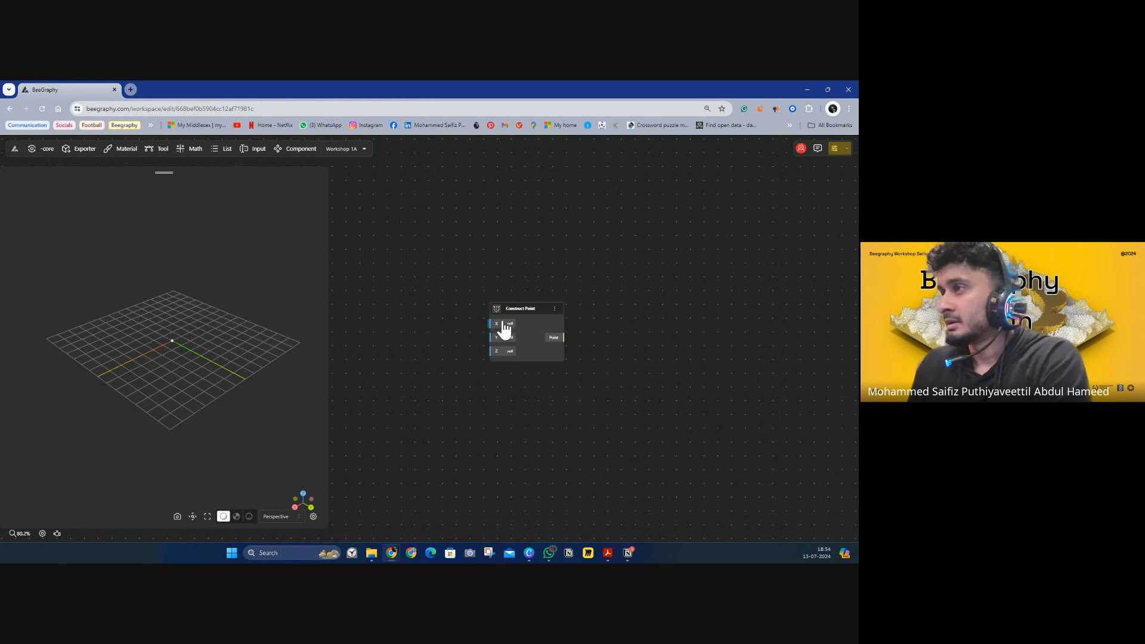
Move the Construct Point node higher on the canvas and duplicate it directly below
drag(507, 325, 489, 263)
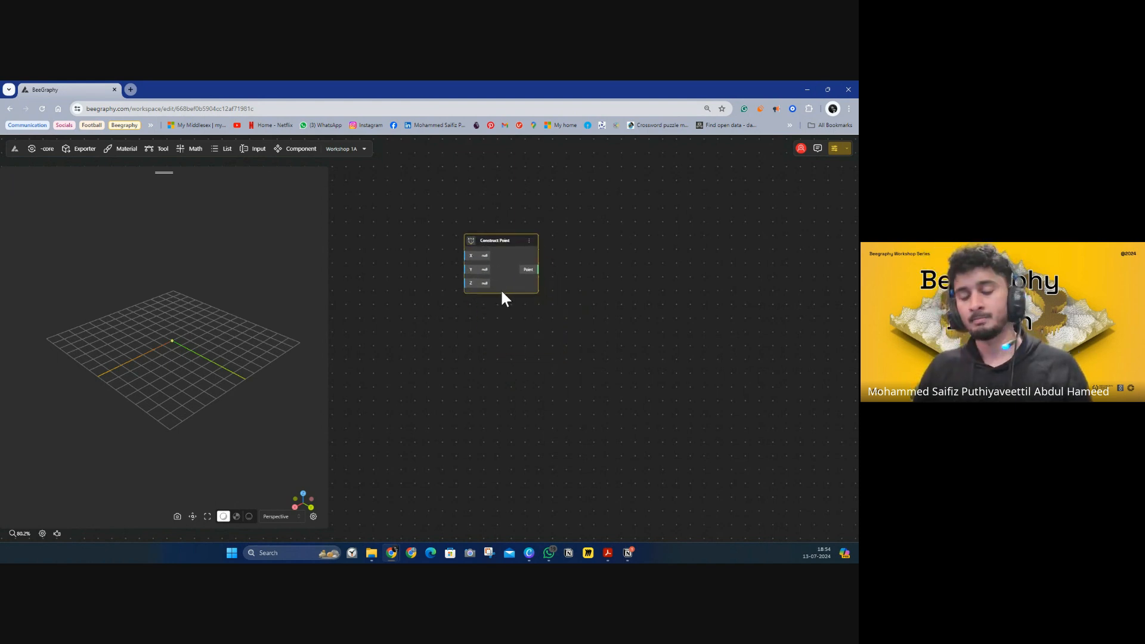
alt+drag(501, 251, 498, 305)
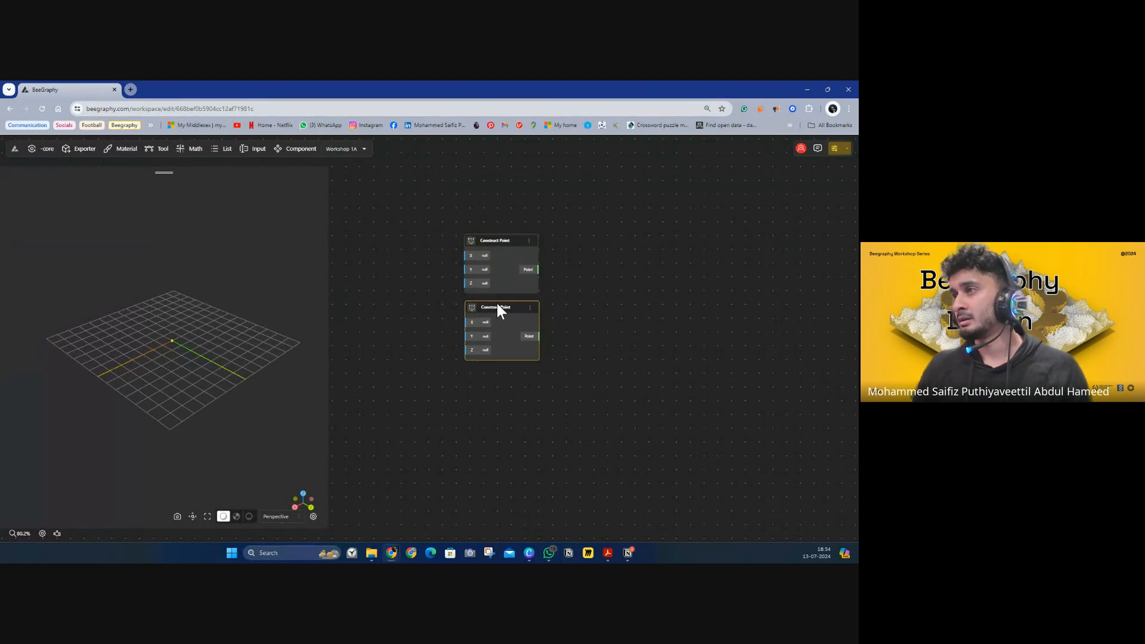
drag(579, 310, 576, 324)
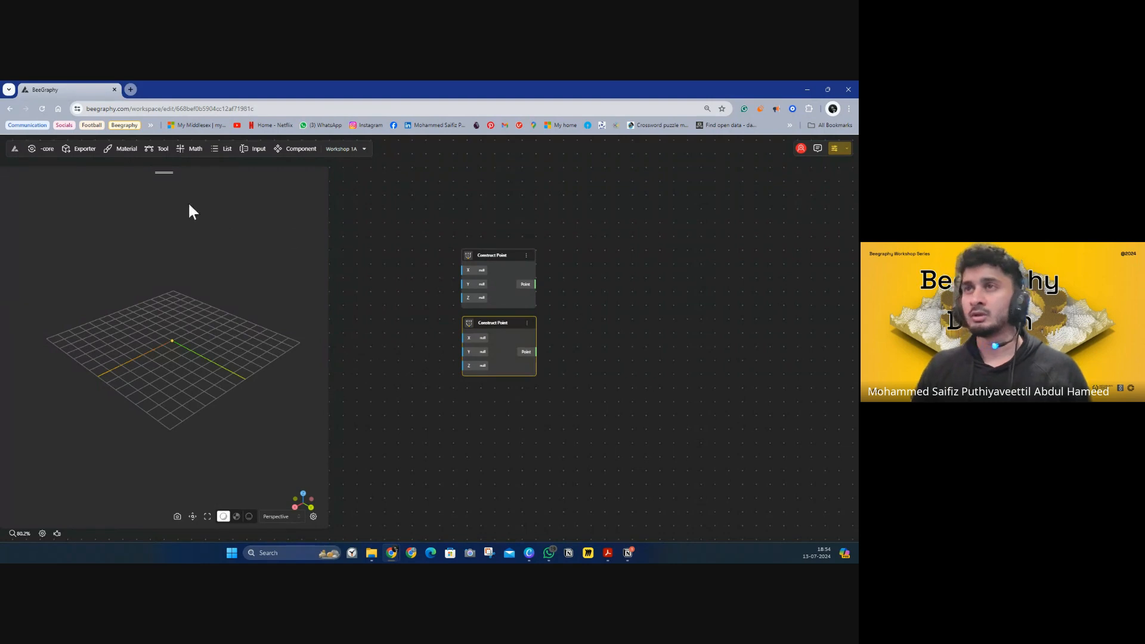
Add a Line node from the primitive curve tools and place it beside the two Construct Point nodes
click(161, 155)
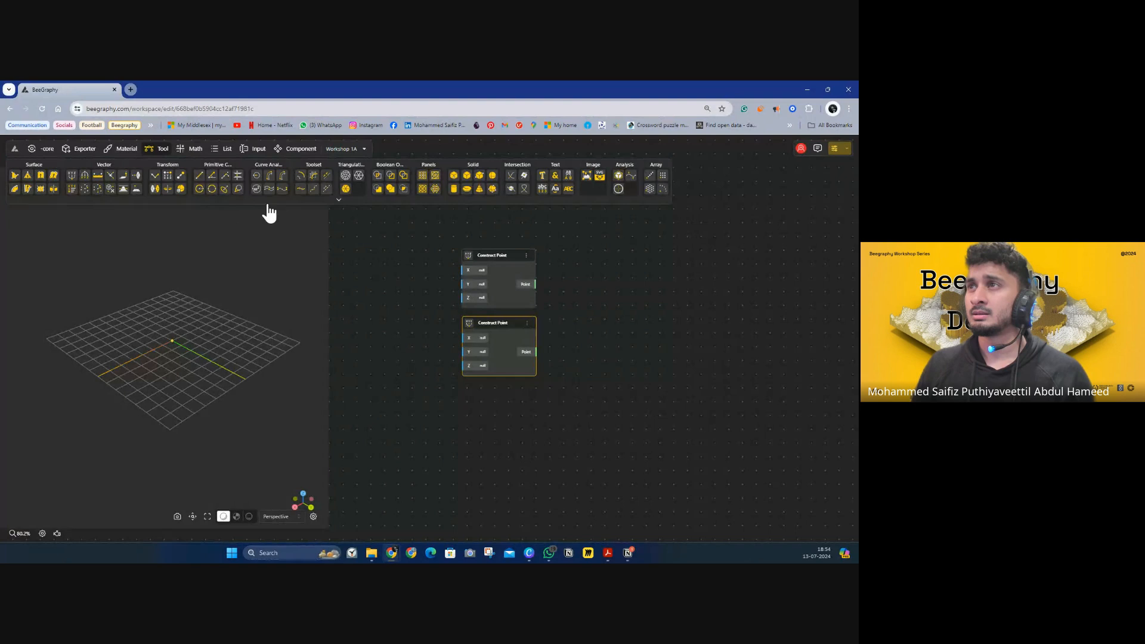
click(339, 200)
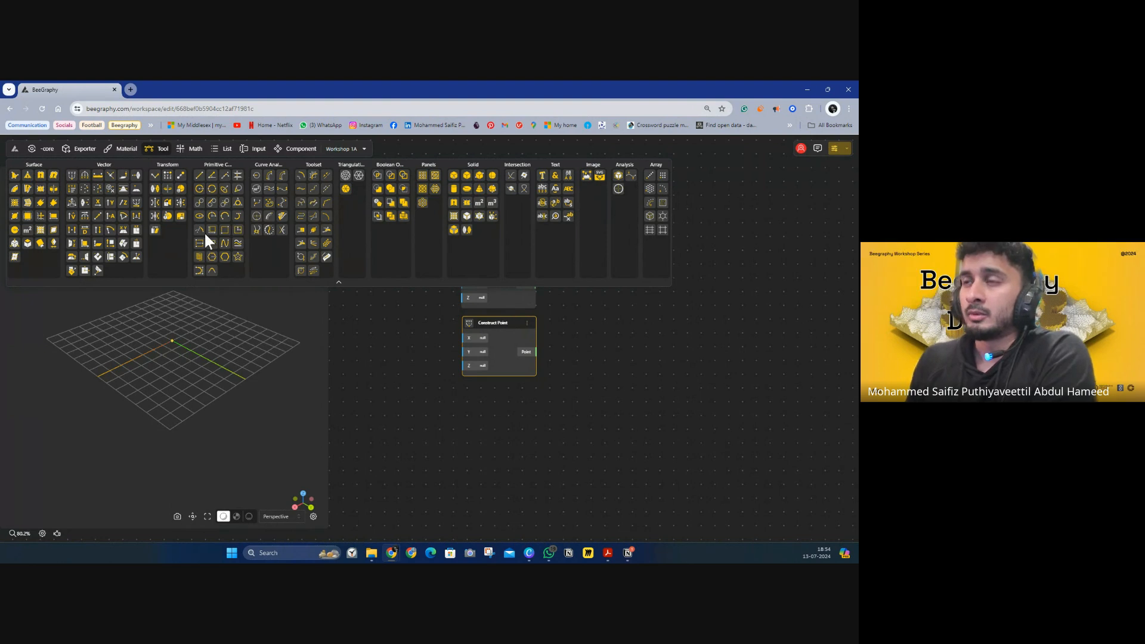
click(200, 177)
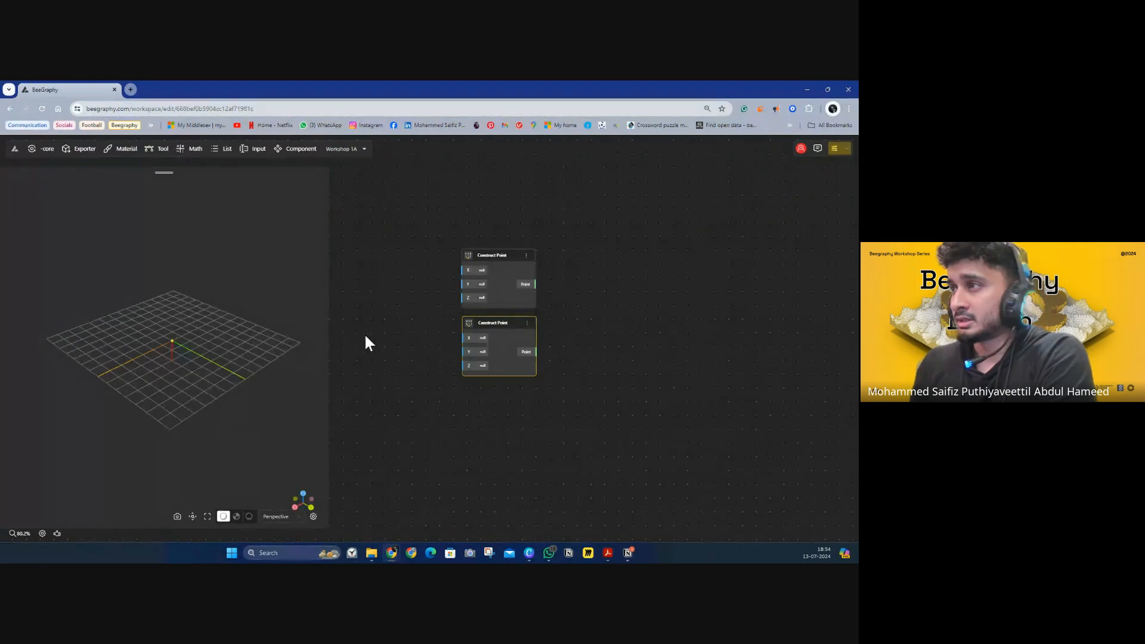
scroll(403, 361, down, 3)
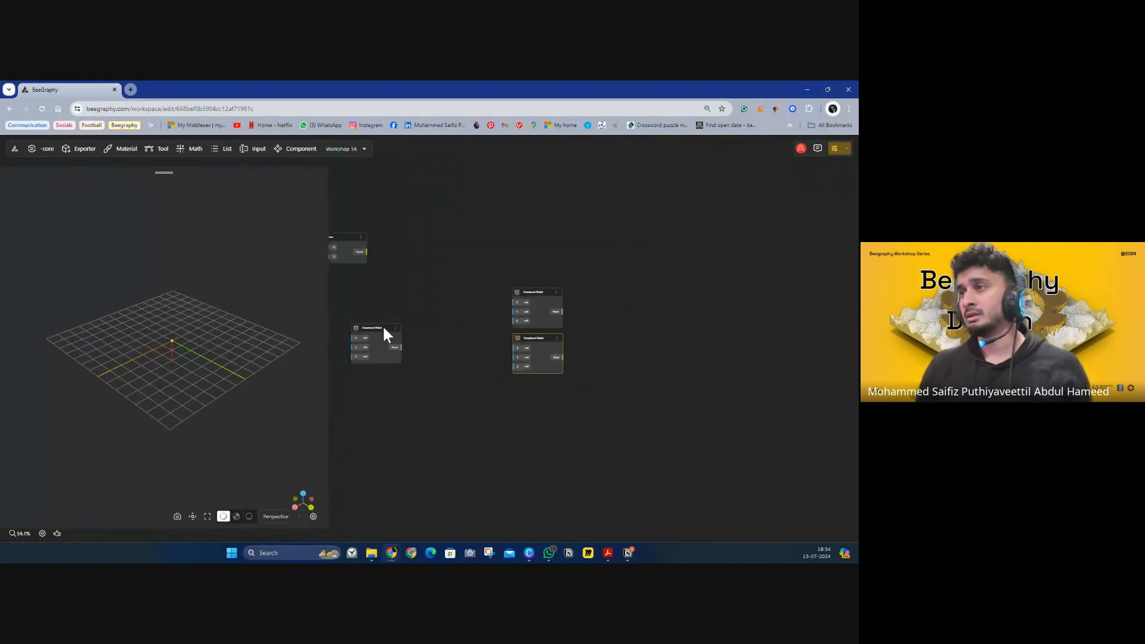
drag(359, 238, 600, 294)
Connect the upper Construct Point's output to the Line's Point 1 and the lower one's to Point 2
scroll(615, 313, up, 4)
scroll(605, 319, up, 3)
scroll(565, 294, down, 2)
drag(532, 344, 602, 311)
drag(412, 275, 477, 282)
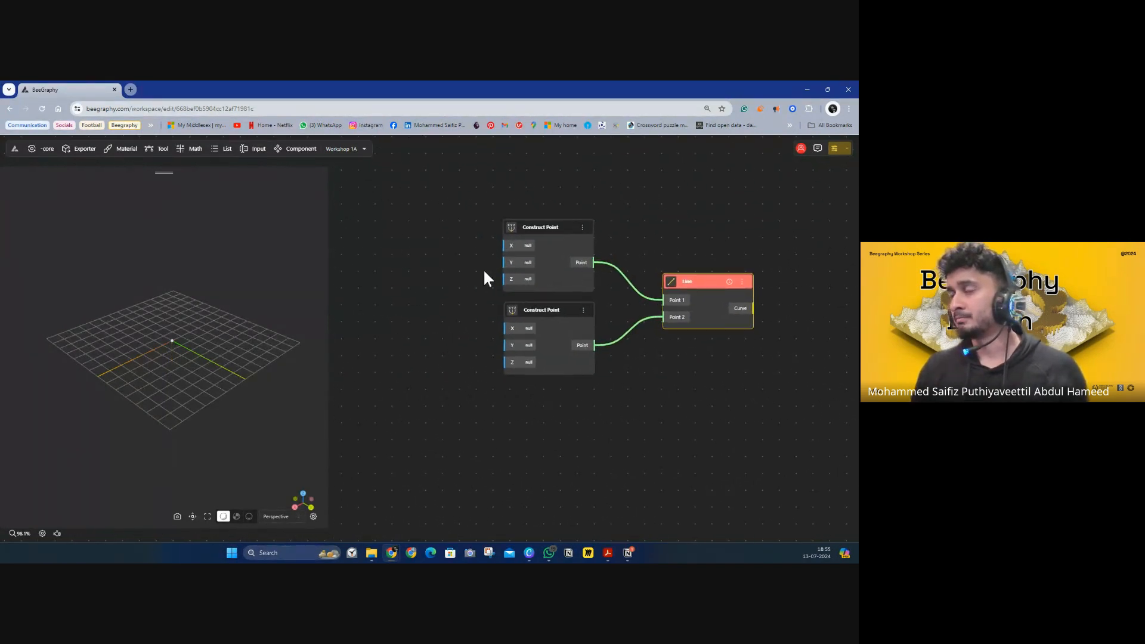
Set the upper Construct Point's X to 12 and Y to 1, and enter its Z coordinate
click(526, 247)
click(464, 231)
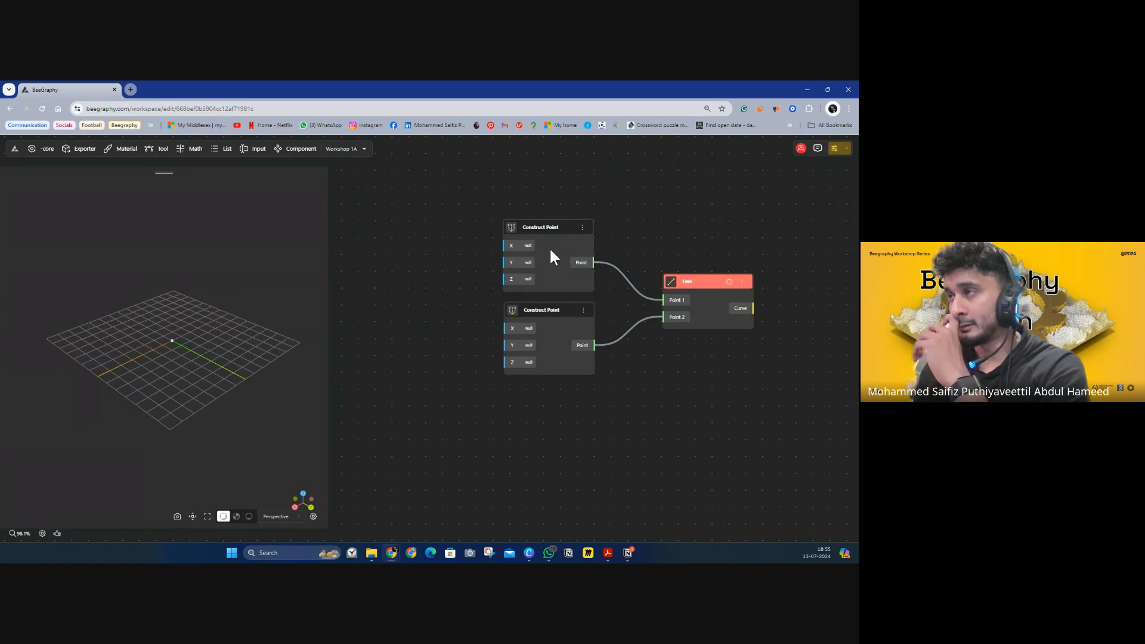
click(529, 245)
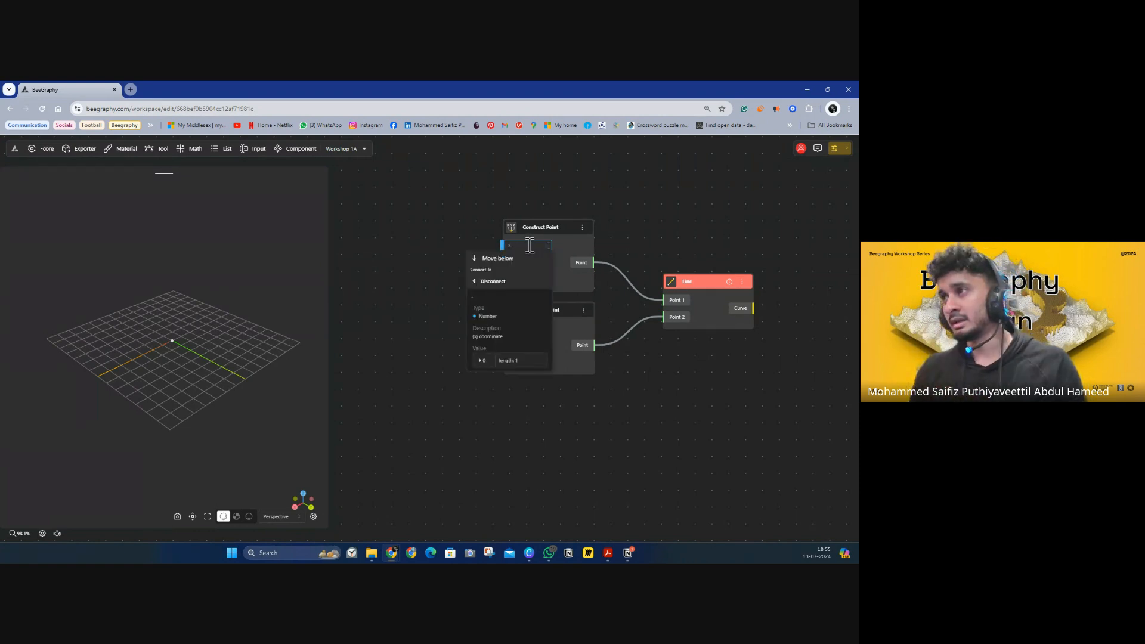
text(12)
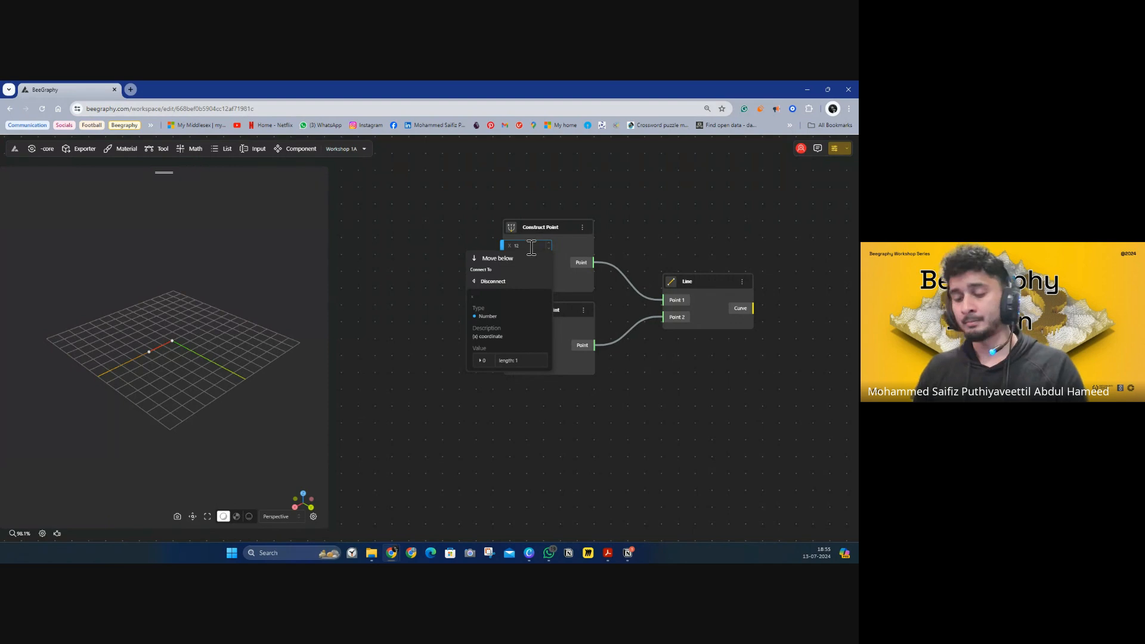
click(560, 246)
click(529, 264)
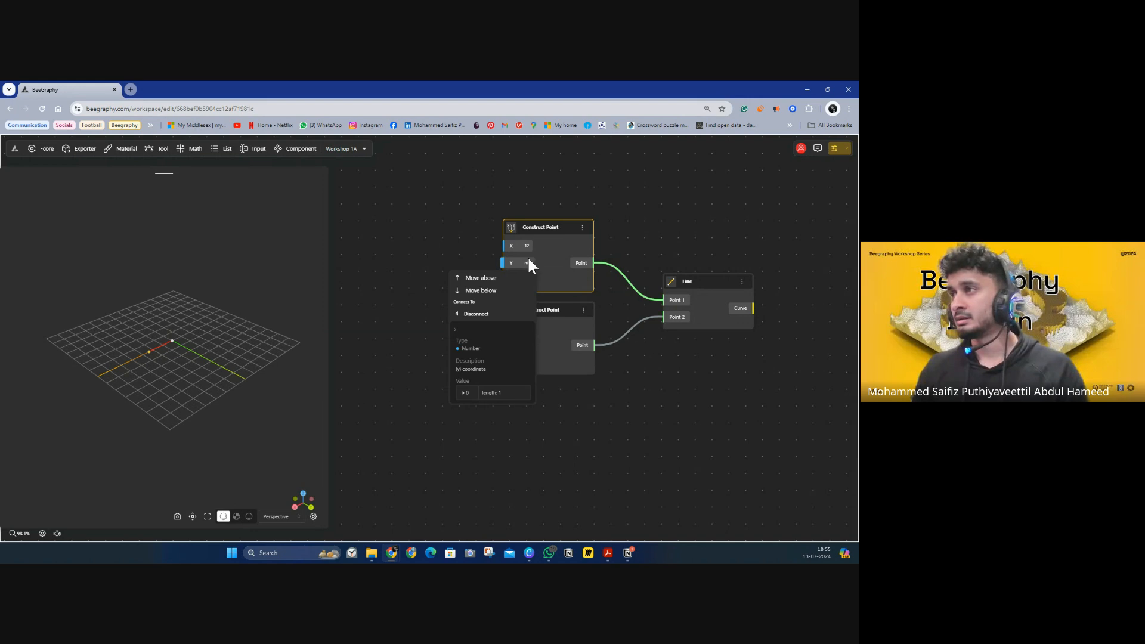
text(1)
key(Return)
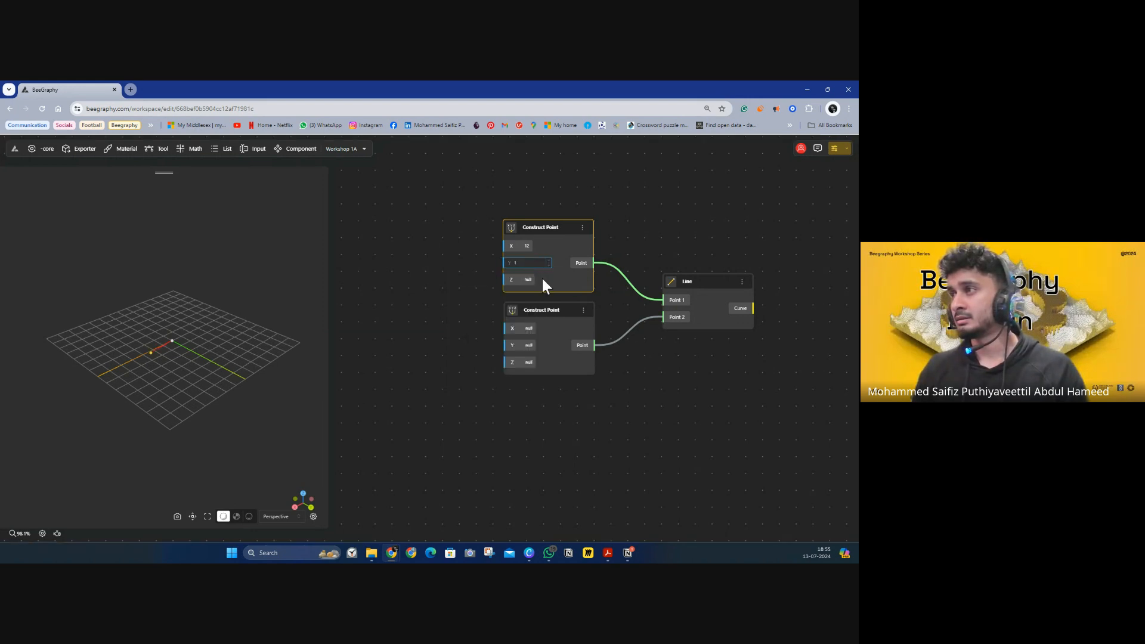
click(528, 280)
text(1)
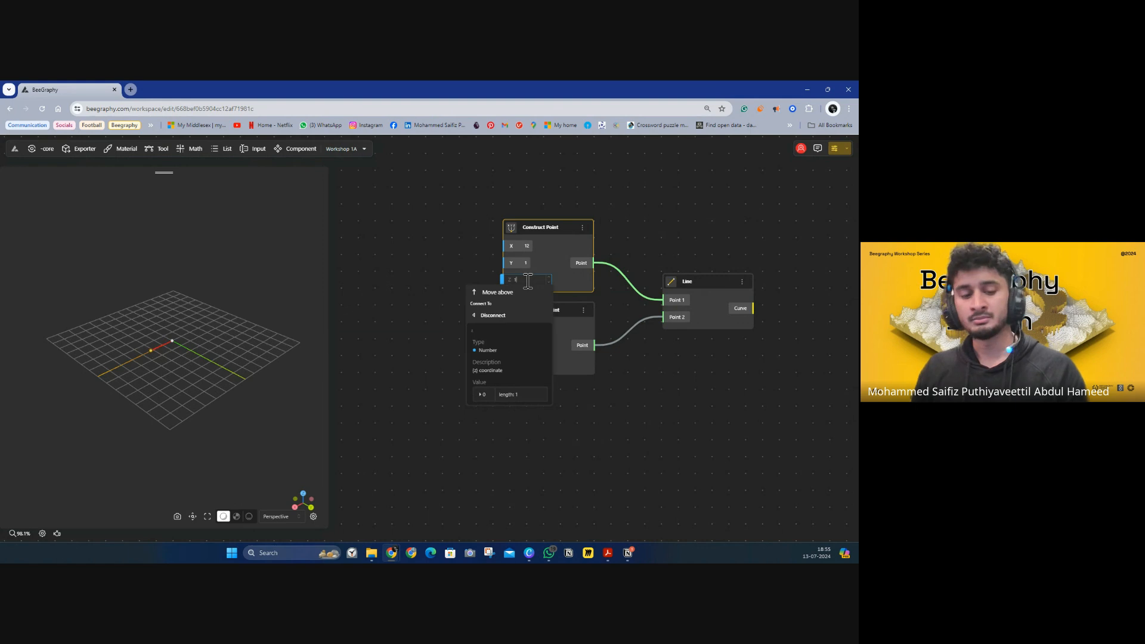
text(2)
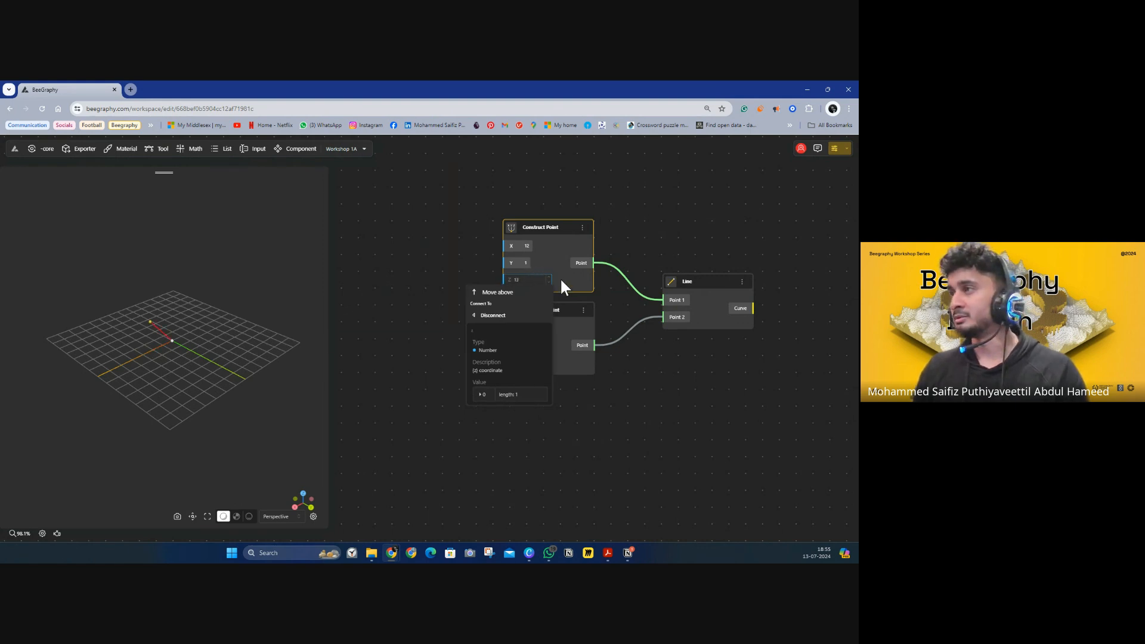
key(Return)
Set the lower Construct Point's X to 12 and Y to 11, and enter its Z coordinate
click(533, 328)
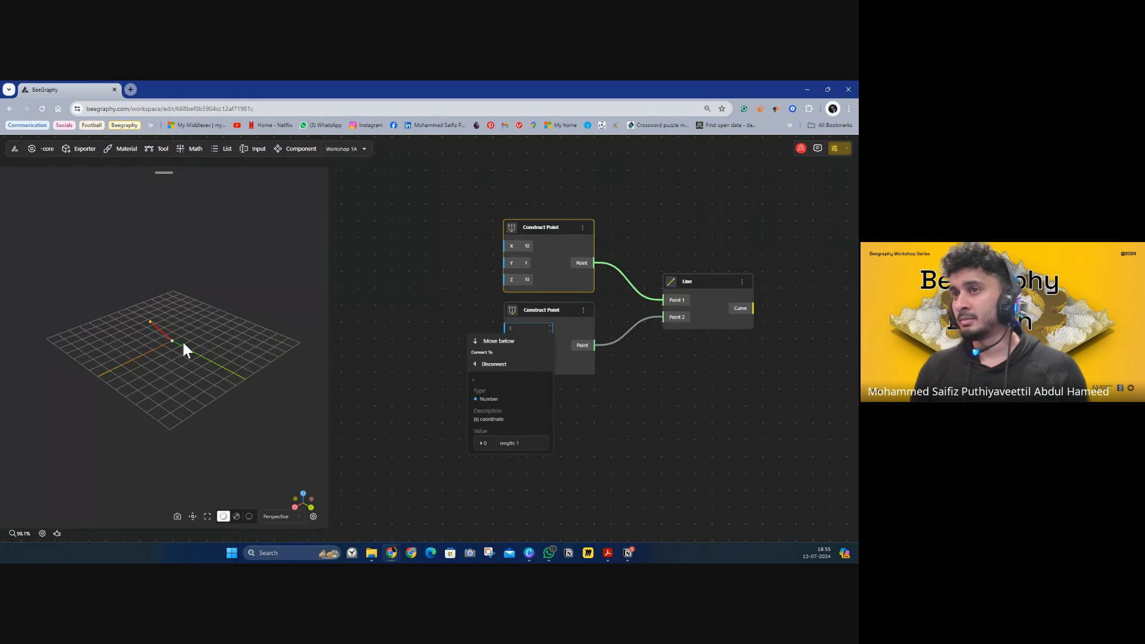
scroll(134, 331, up, 3)
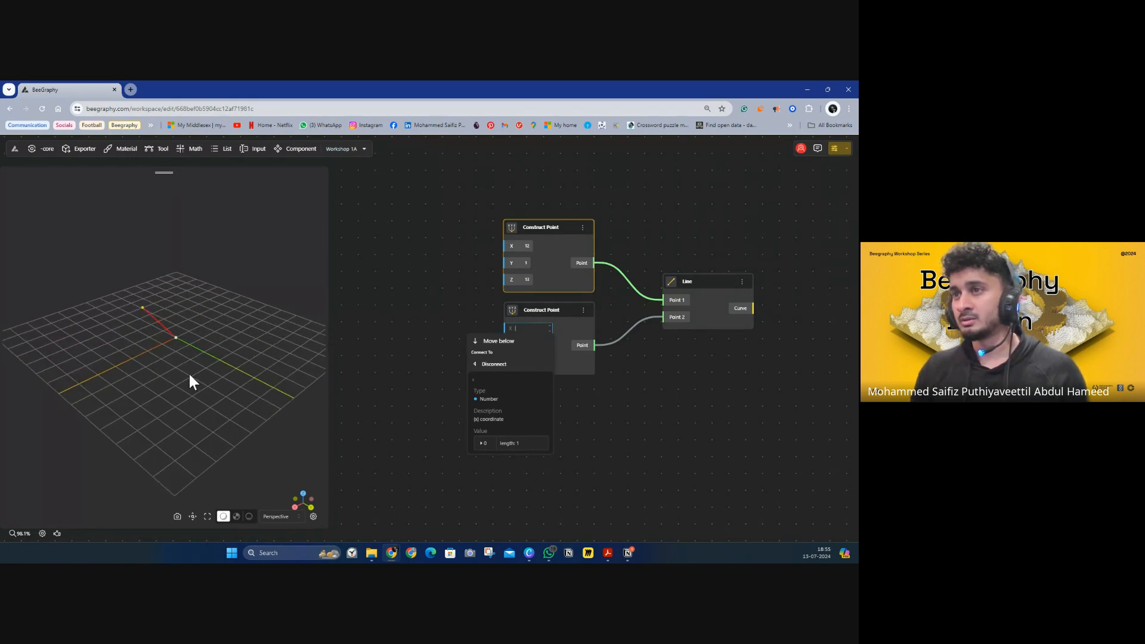
click(524, 328)
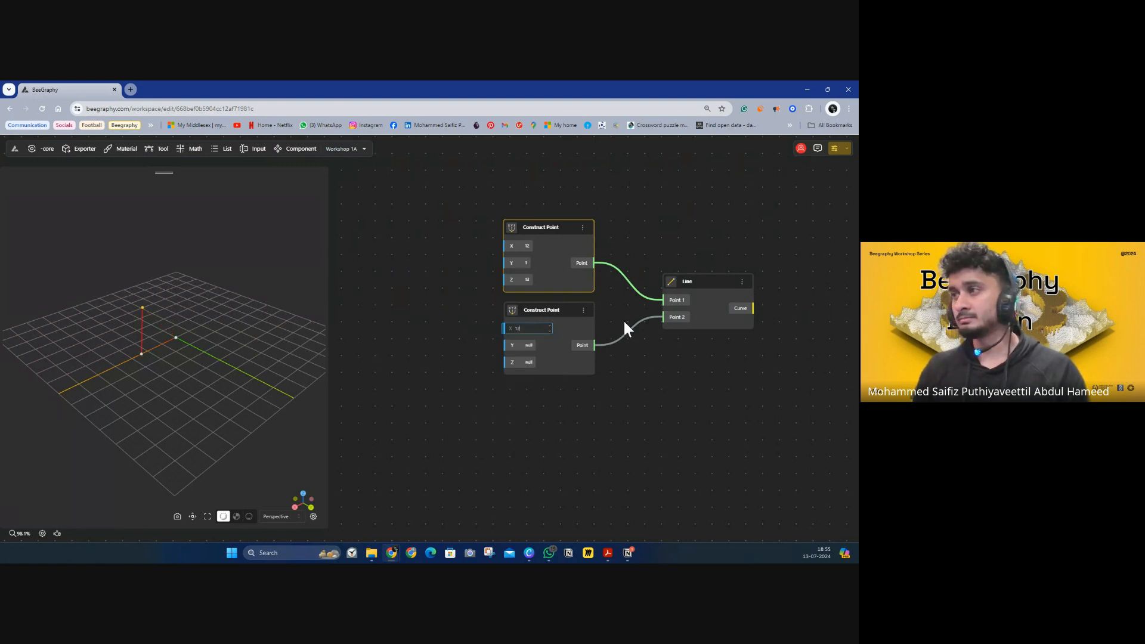
click(531, 345)
text(1)
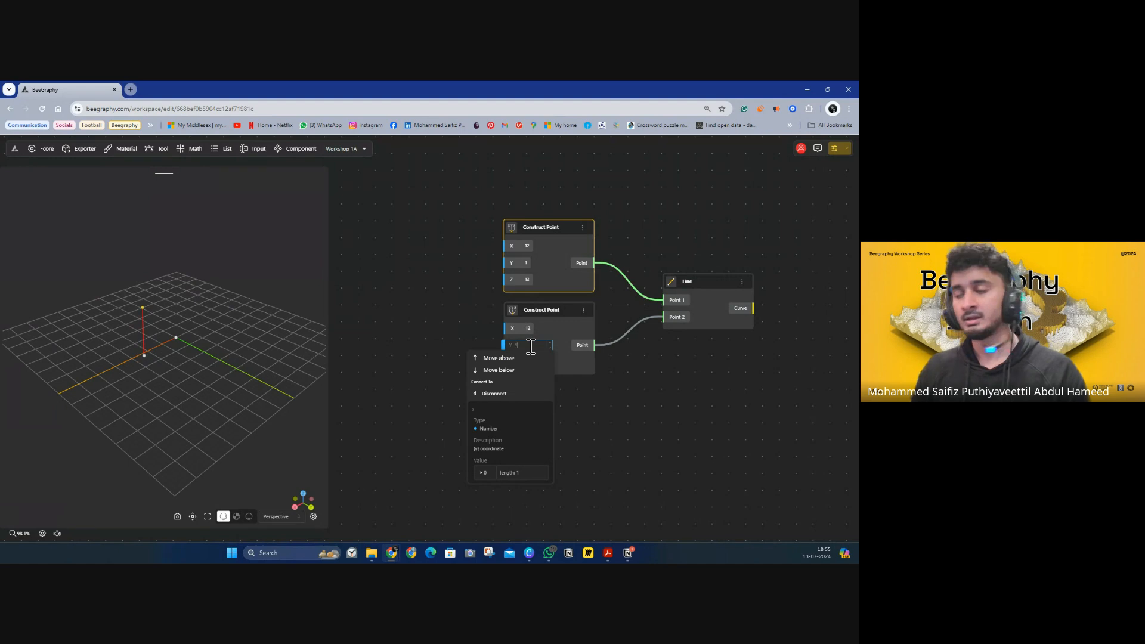
text(1)
click(546, 345)
click(533, 362)
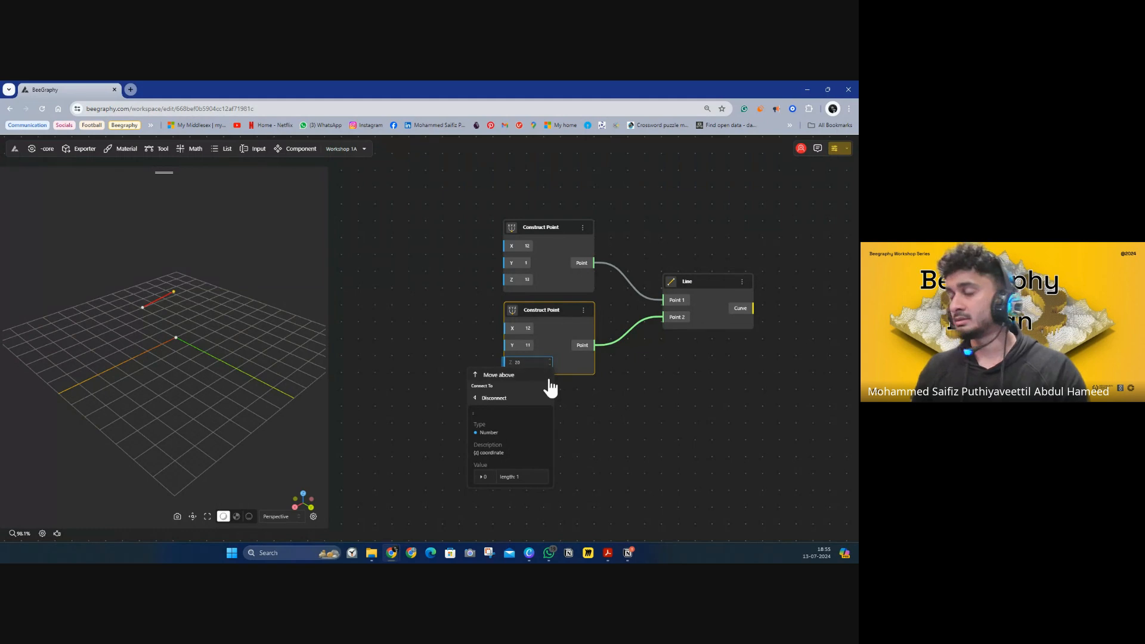
click(593, 392)
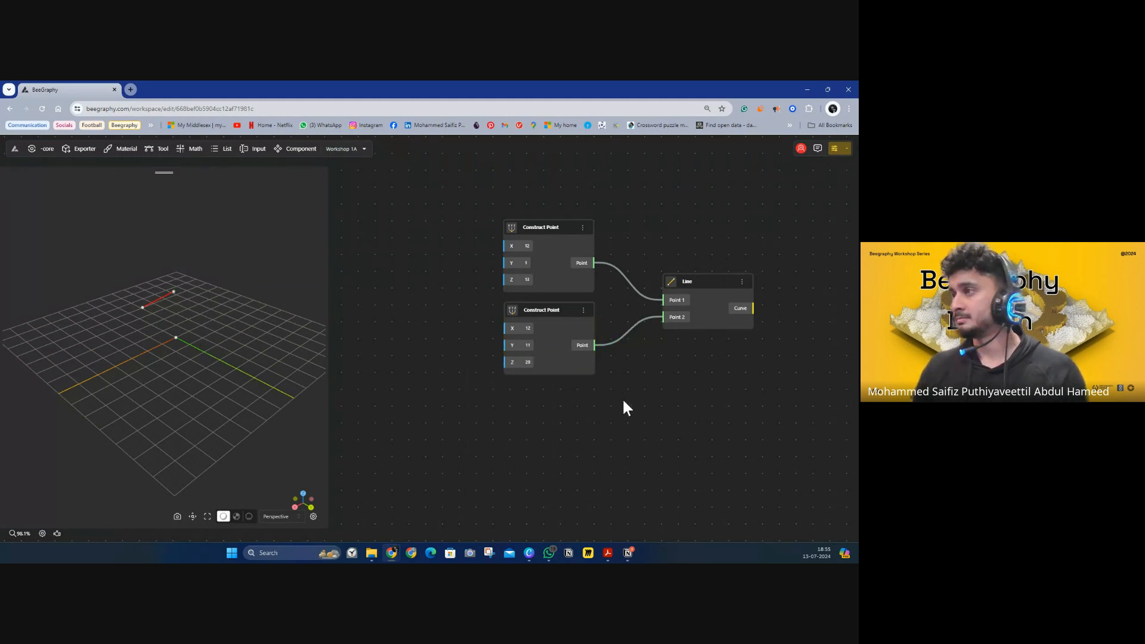
Select the Line node and frame and orbit the 3D view to examine the line between both points
click(702, 284)
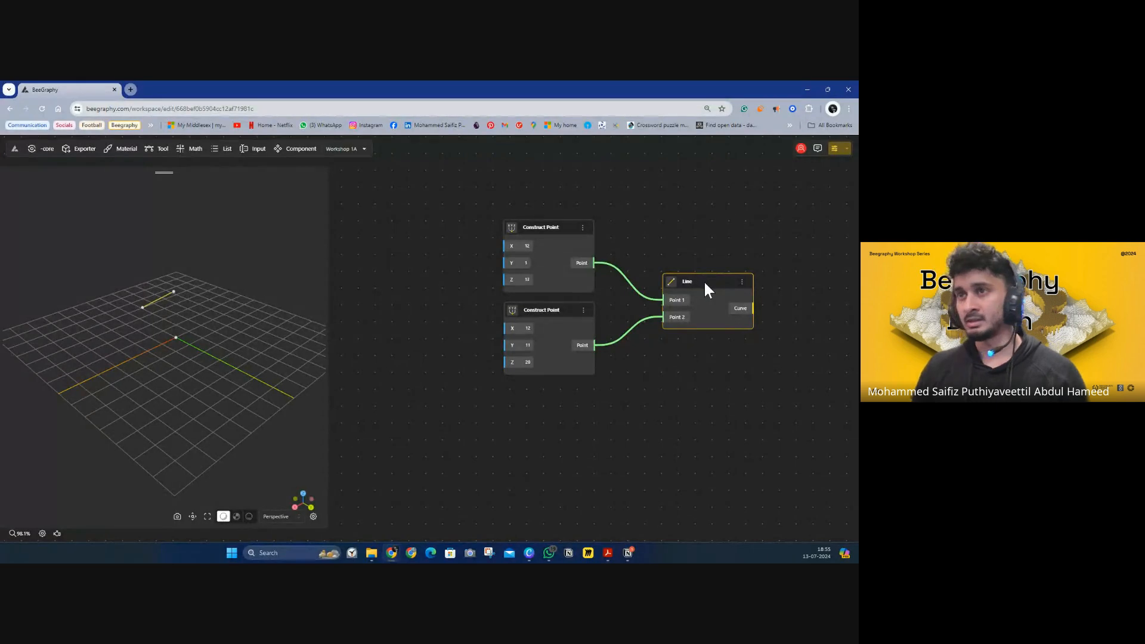
click(205, 515)
mouse_move(208, 373)
mouse_down()
mouse_move(205, 391)
mouse_move(227, 353)
mouse_move(266, 353)
mouse_move(244, 413)
mouse_move(214, 388)
mouse_move(212, 368)
mouse_up()
scroll(211, 364, down, 3)
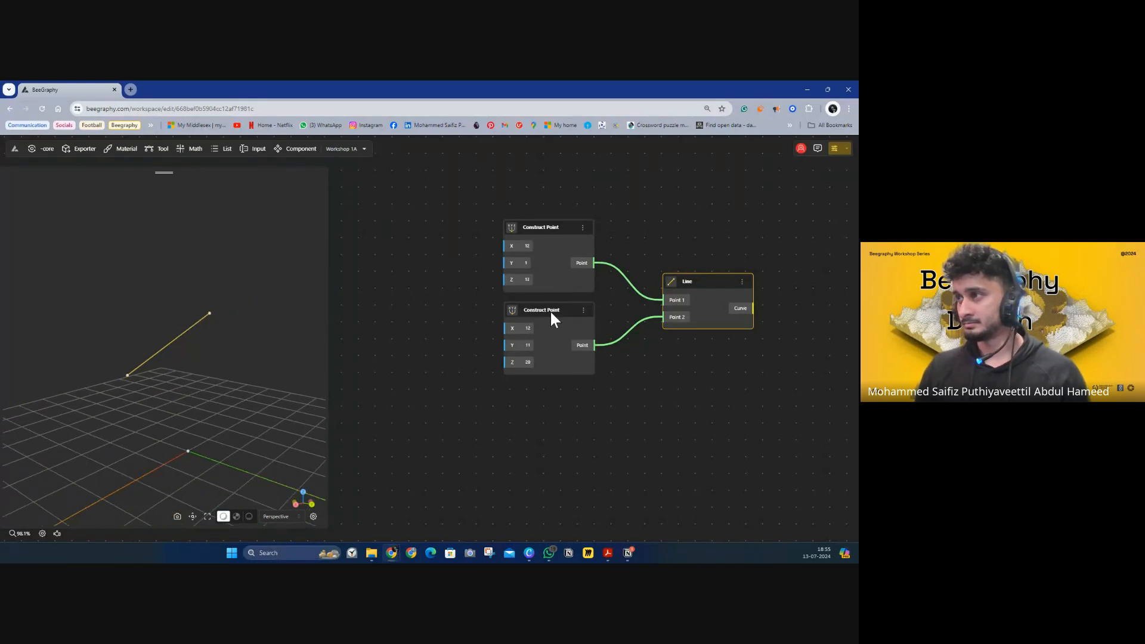
scroll(645, 380, down, 1)
drag(648, 349, 610, 391)
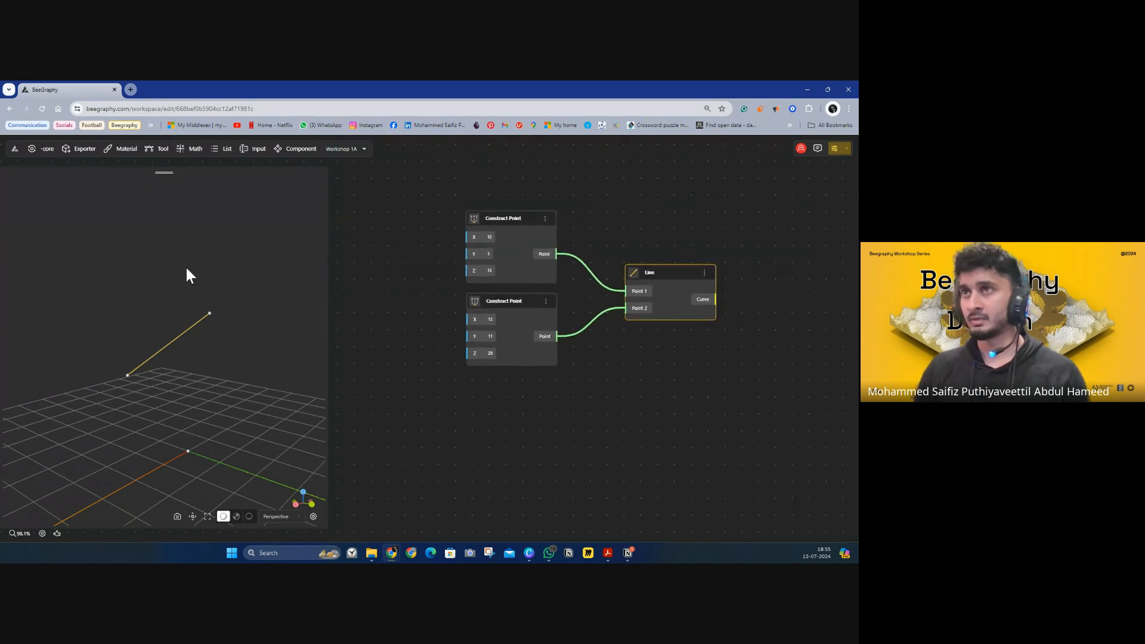
Add an Arc 3Pnt node from the primitive curve tools and place it below the Line node
click(160, 152)
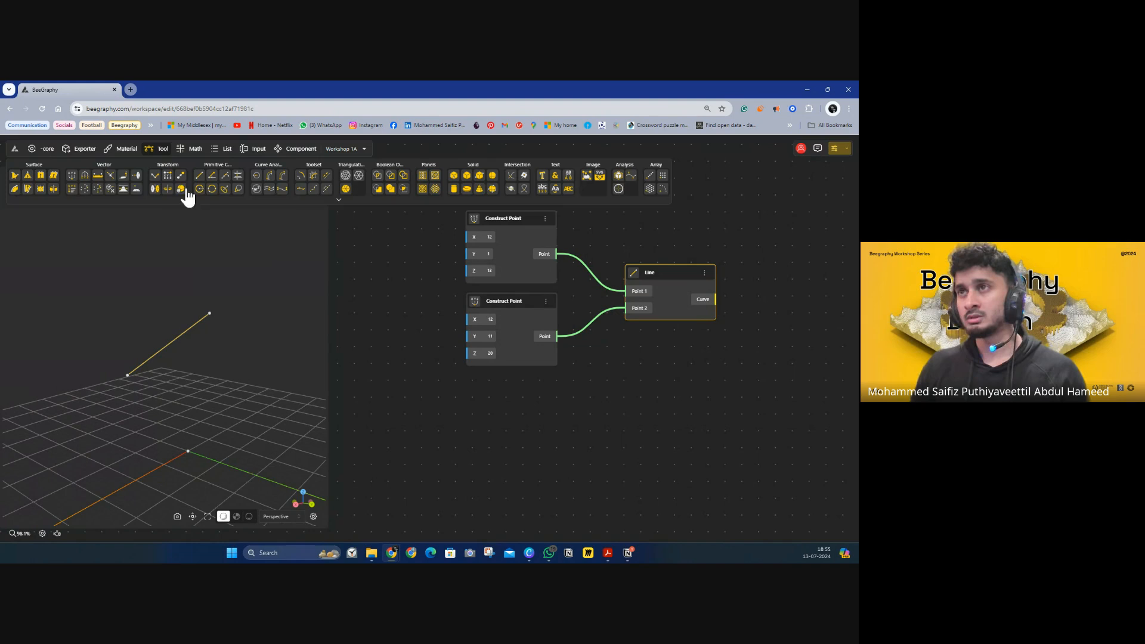
click(339, 201)
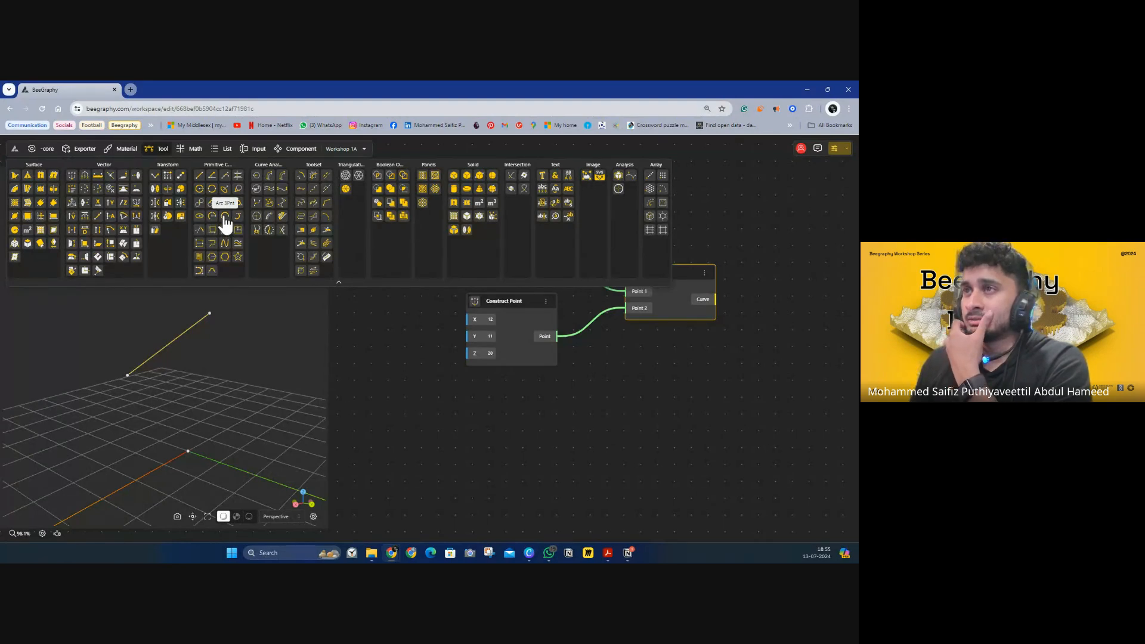
drag(226, 222, 752, 412)
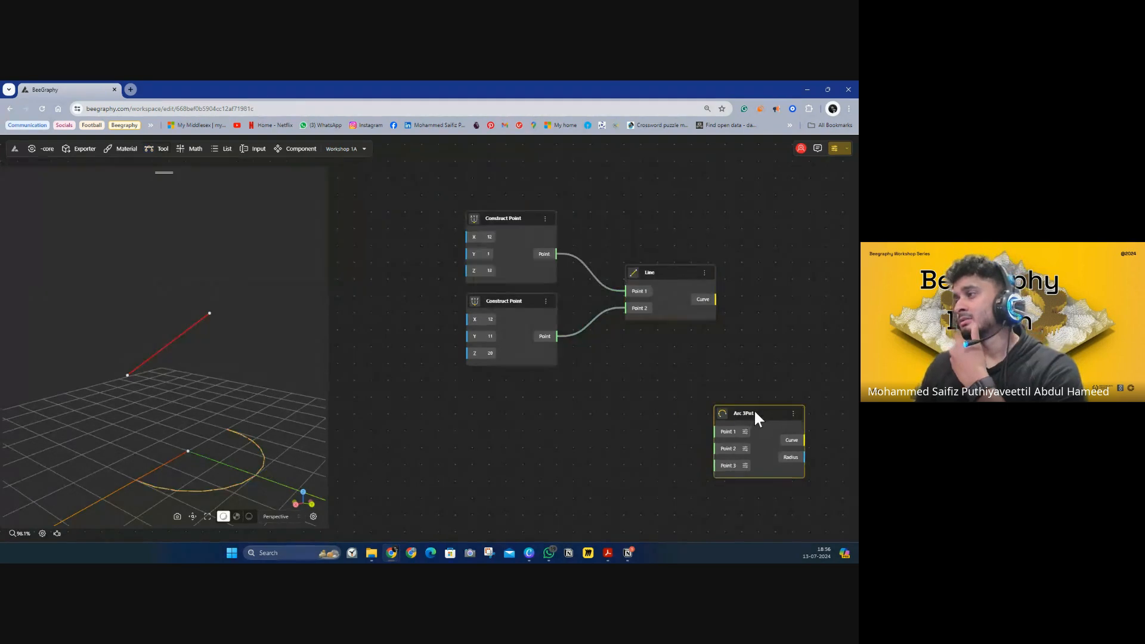
Duplicate the lower Construct Point node and place the copy beneath it as a third point
click(522, 301)
alt+drag(522, 301, 521, 427)
drag(624, 417, 551, 365)
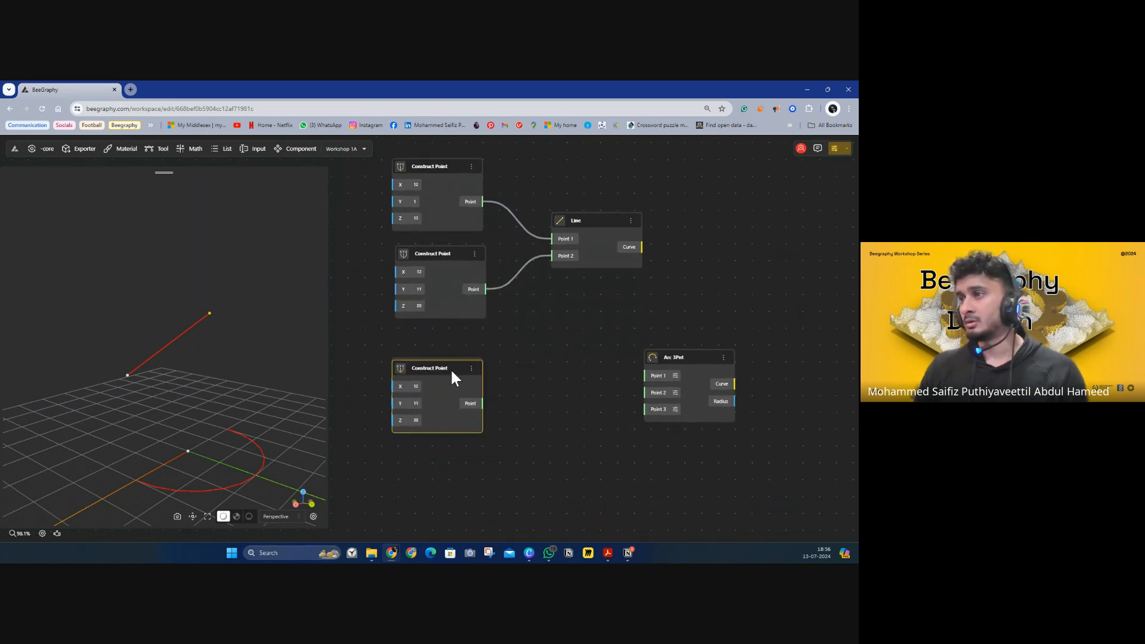
drag(452, 370, 455, 370)
Add an Interpolate node beside the third Construct Point and move Arc 3Pnt further down to make room
click(163, 154)
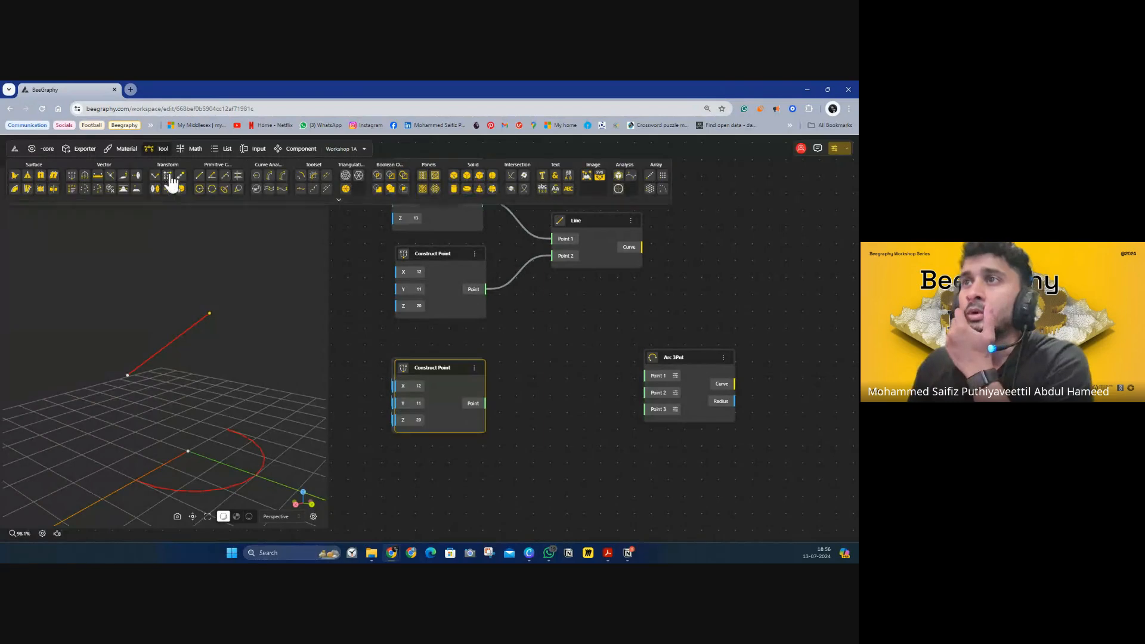
click(338, 202)
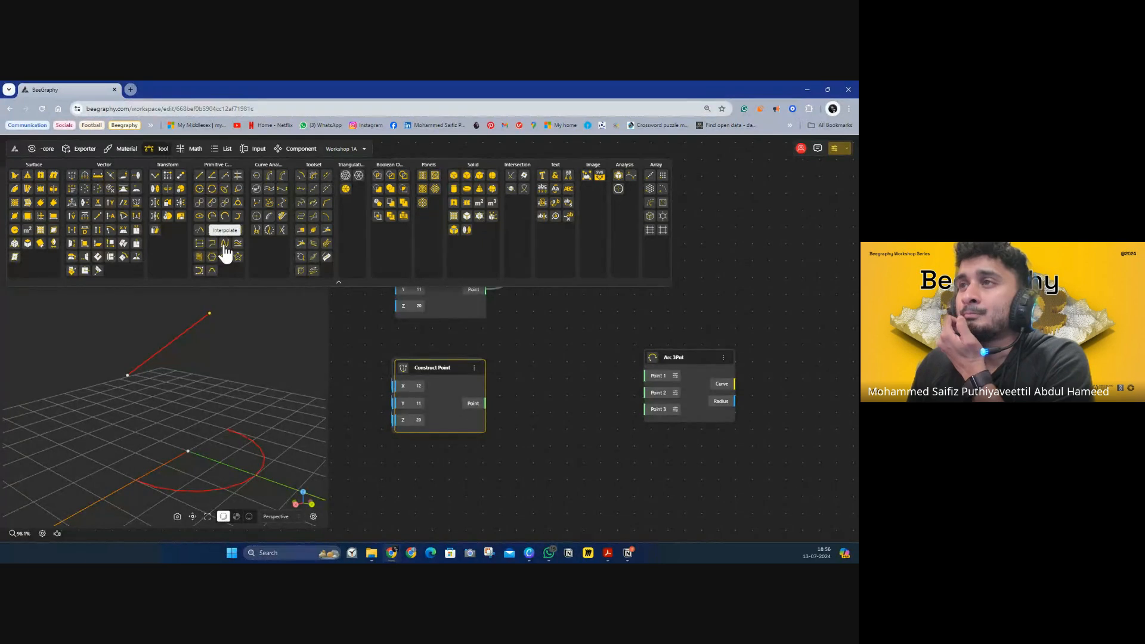
click(225, 243)
click(708, 294)
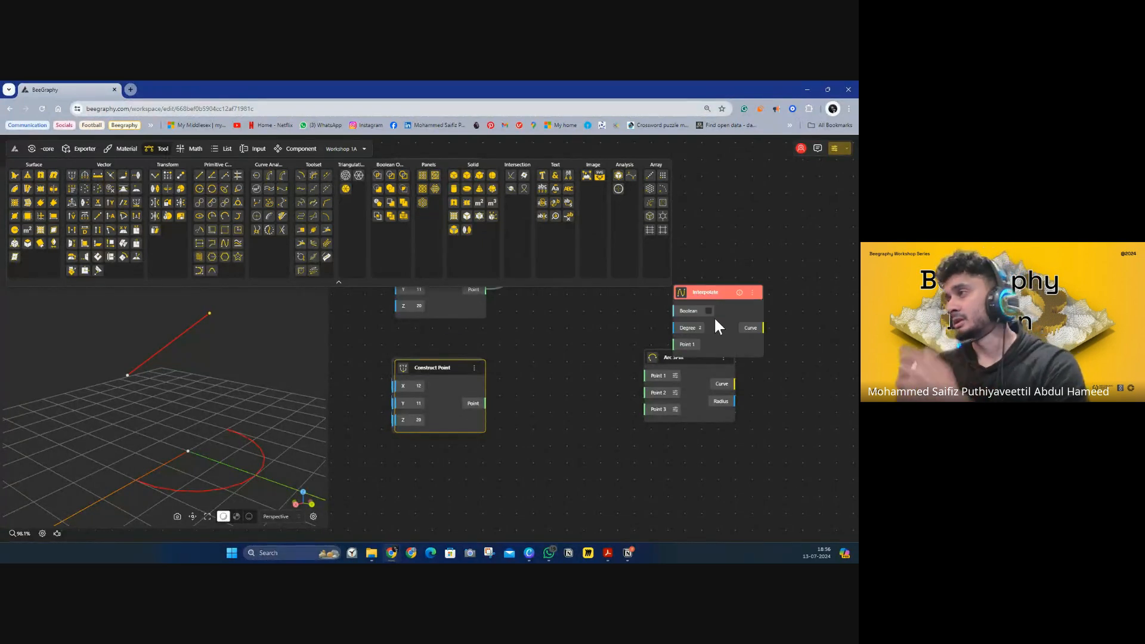
drag(708, 297, 678, 273)
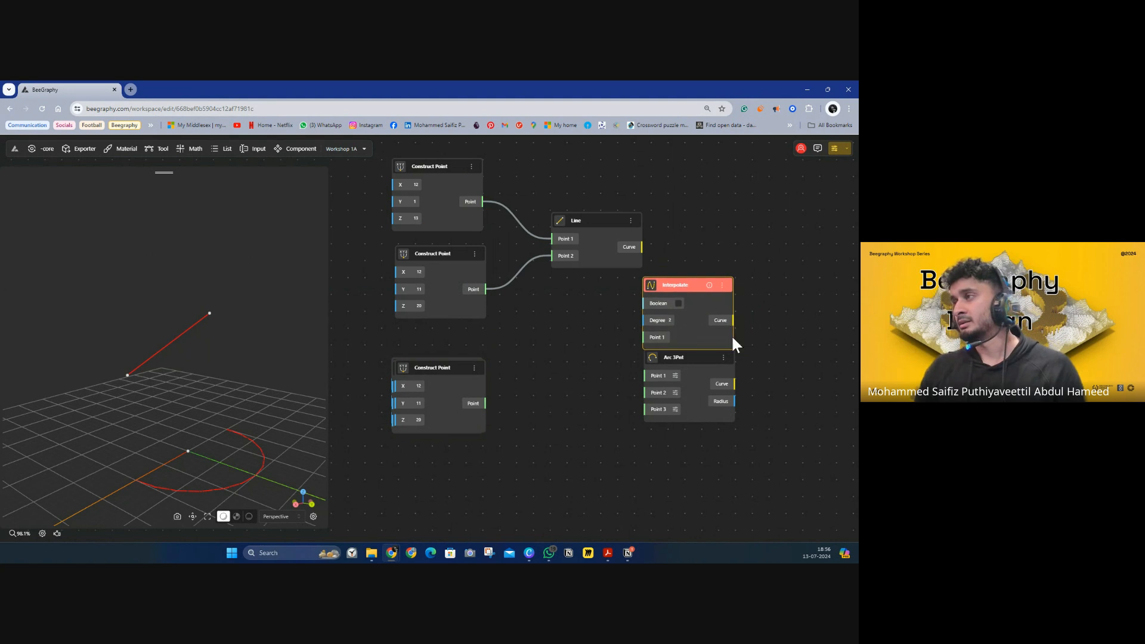
drag(643, 336, 724, 474)
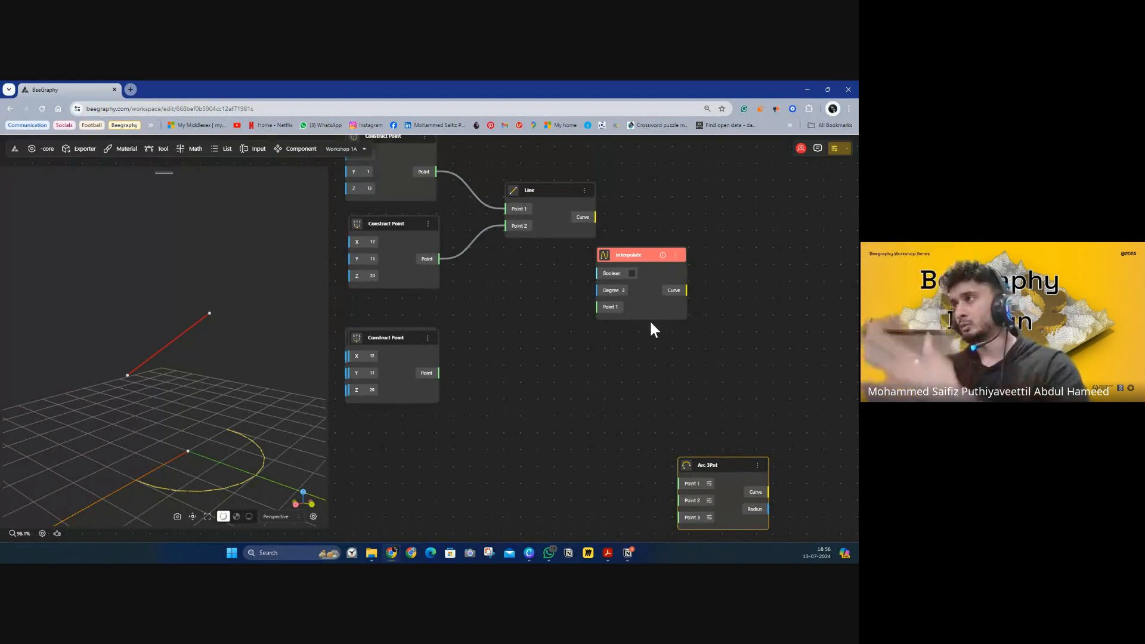
drag(626, 254, 604, 334)
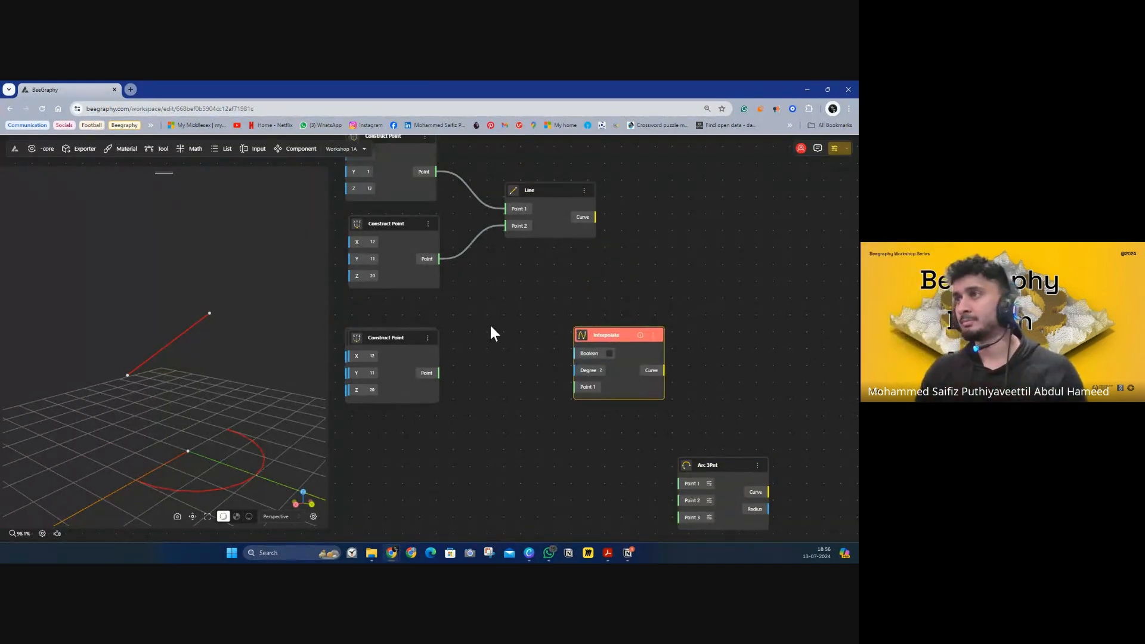
drag(484, 322, 427, 357)
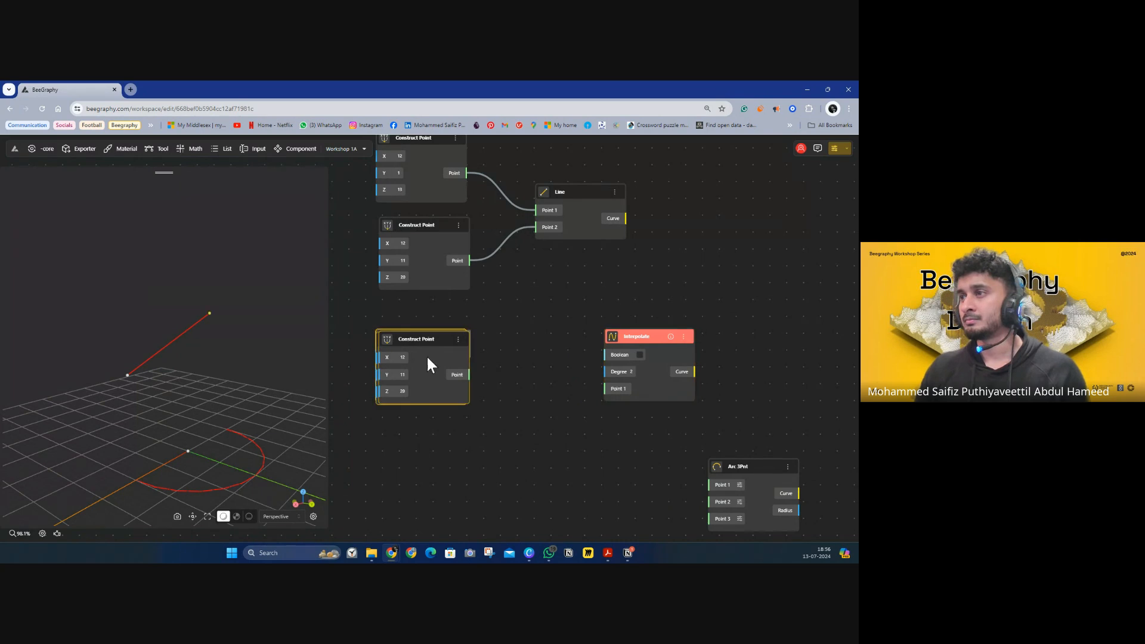
Replace the third Construct Point with a fresh copy of the second placed directly beneath it, and move Interpolate slightly up
key(Delete)
click(422, 222)
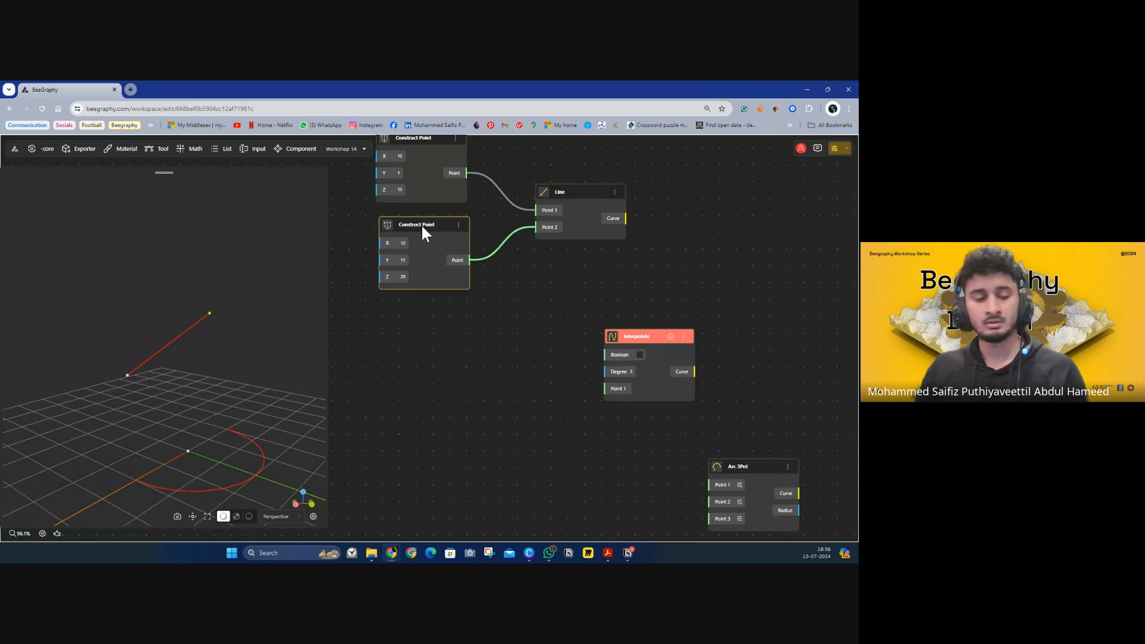
key(ctrl+c)
key(ctrl+v)
drag(432, 232, 428, 312)
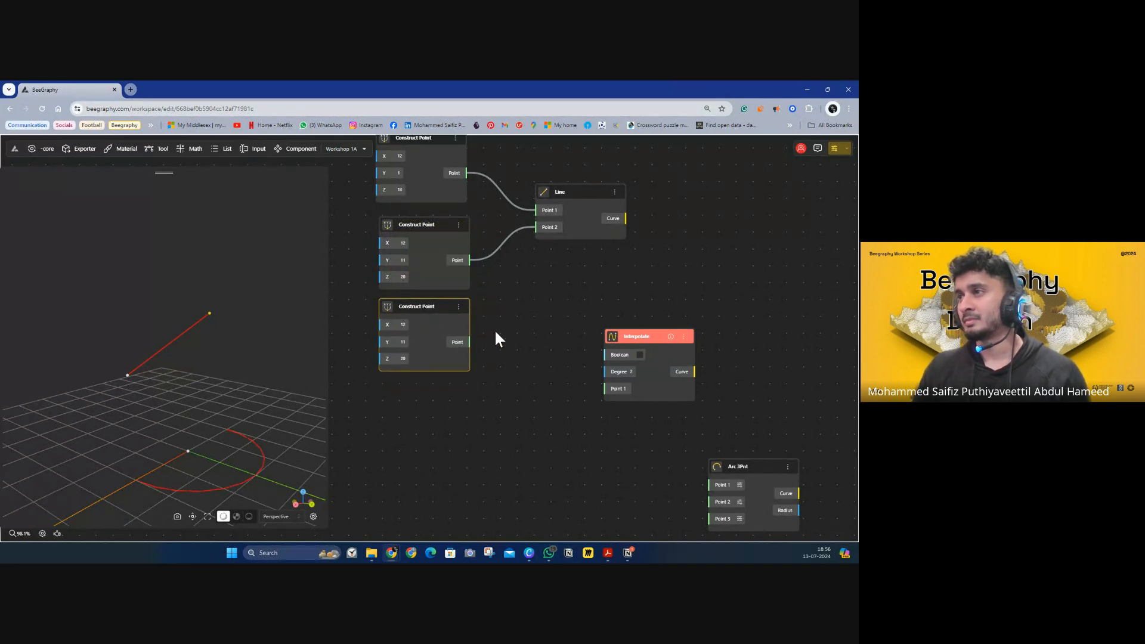
middle_drag(499, 331, 507, 316)
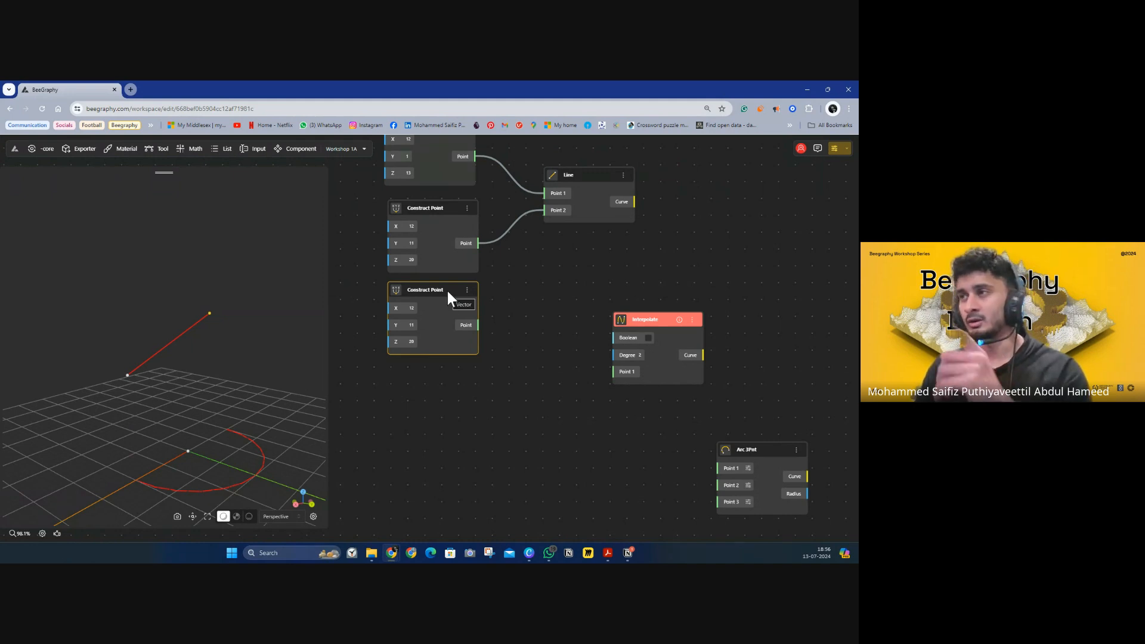
drag(444, 287, 443, 289)
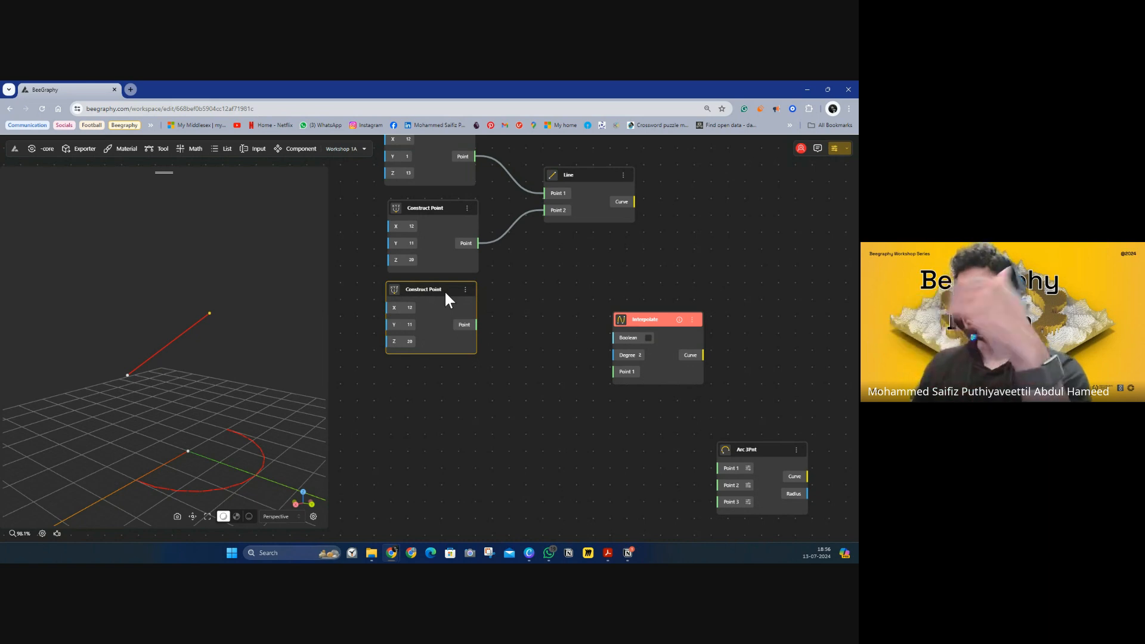
right_drag(505, 342, 531, 353)
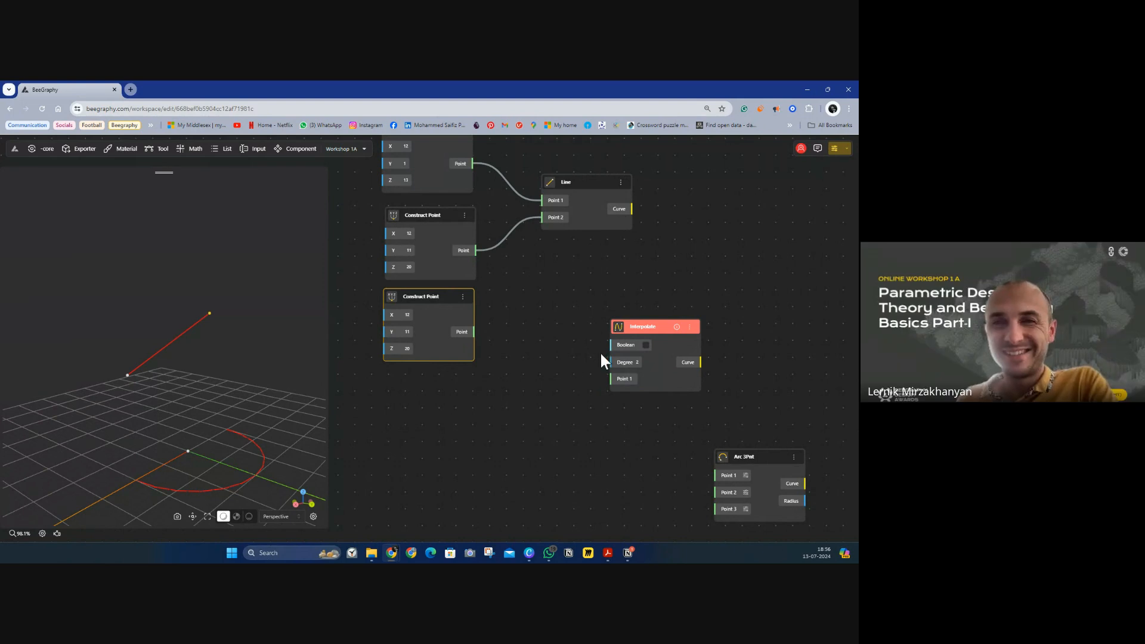
drag(472, 163, 529, 302)
drag(671, 357, 672, 335)
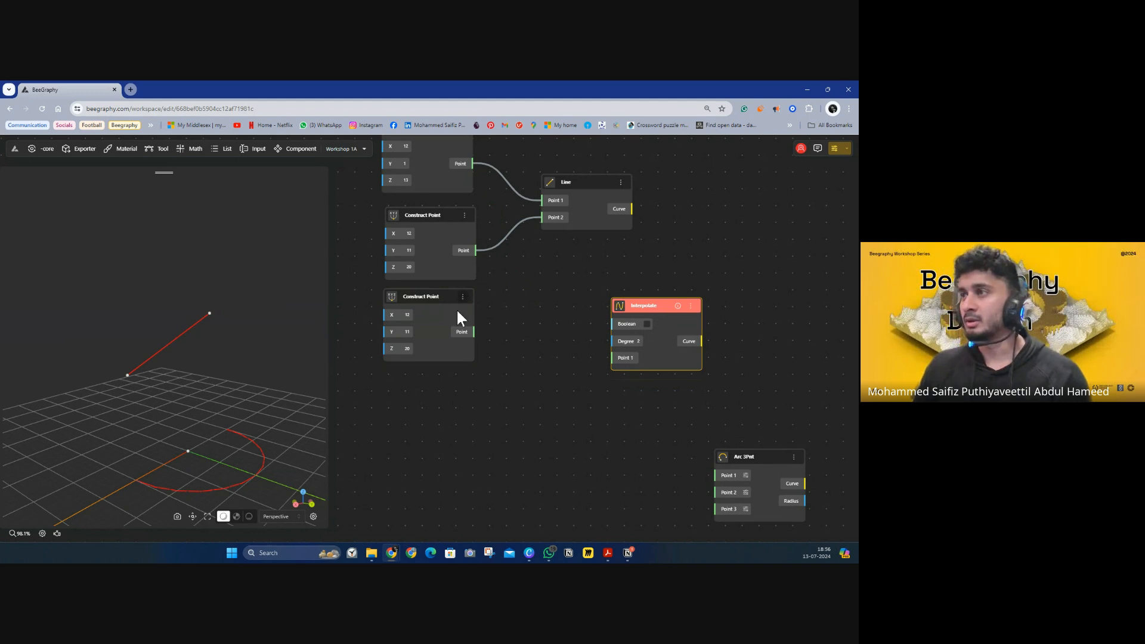
Set the third Construct Point's coordinates to X 16, Y 5 and Z 2
click(410, 316)
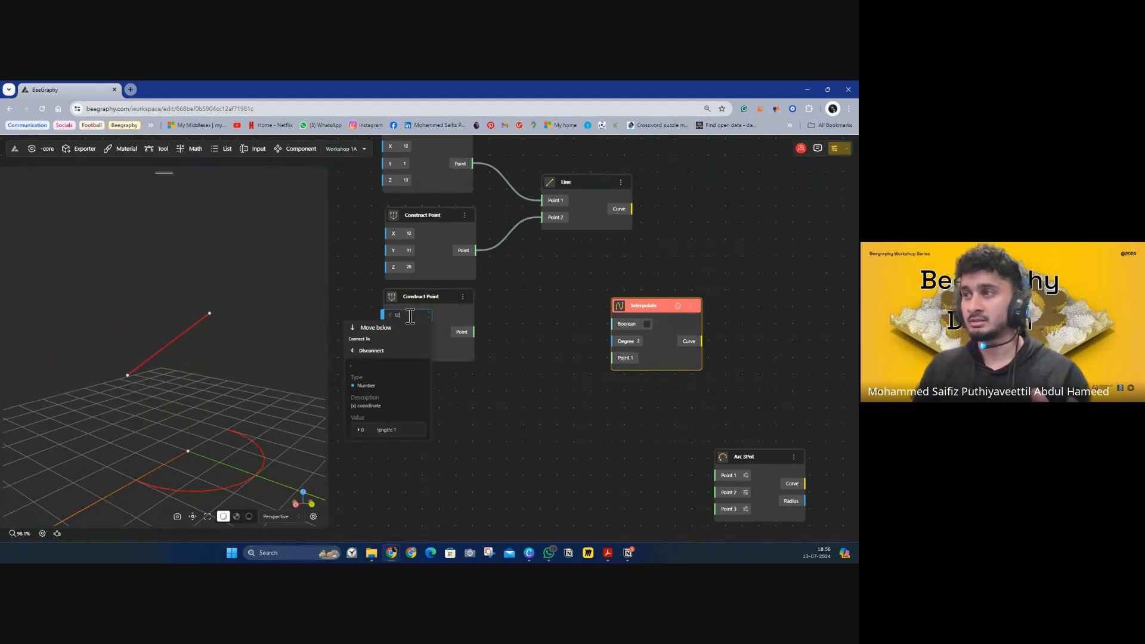
text(6)
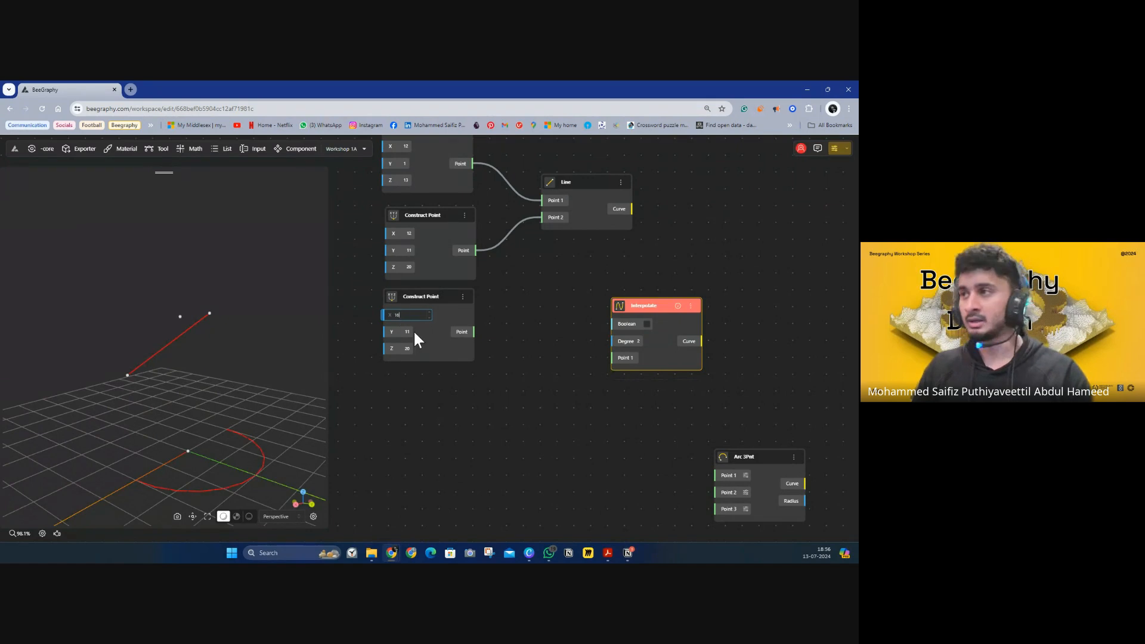
click(408, 332)
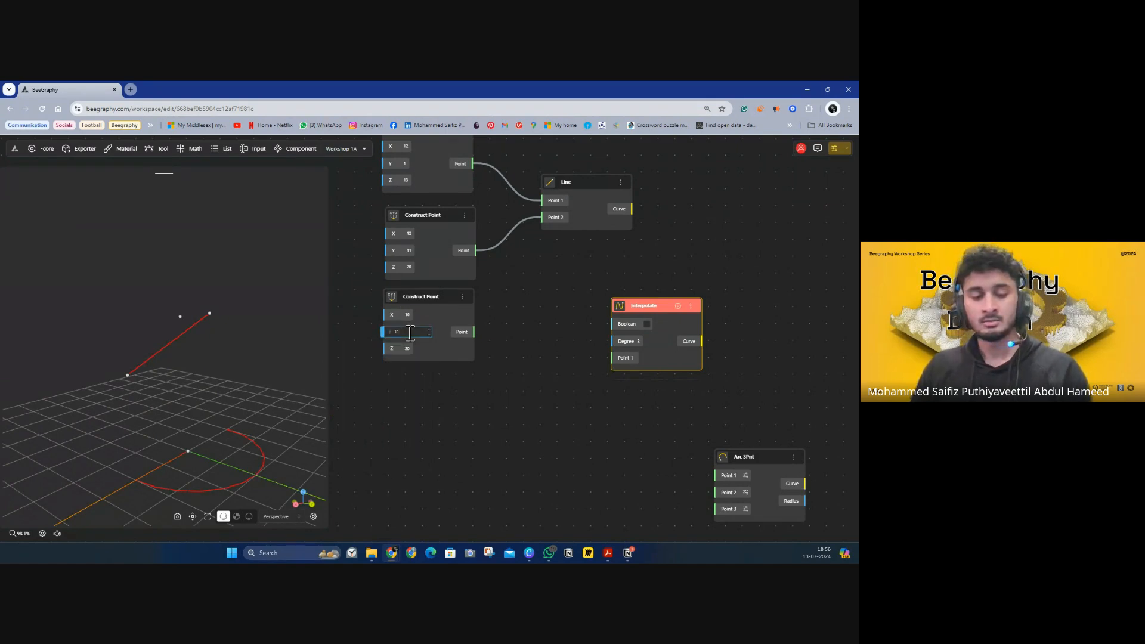
key(BackSpace)
key(BackSpace)
text(5)
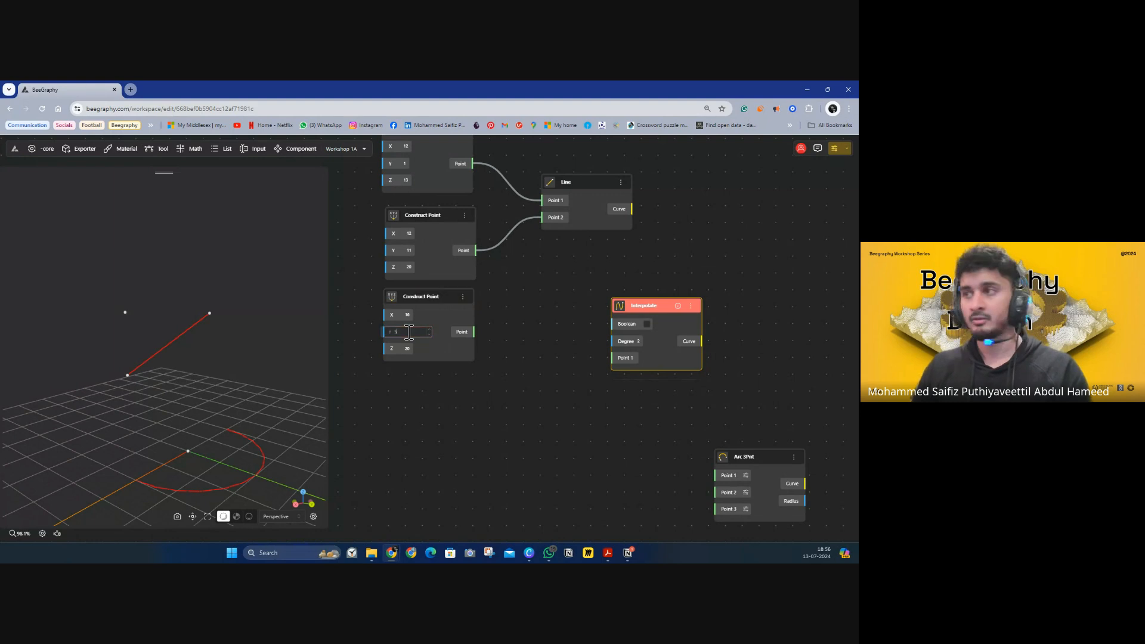
click(411, 349)
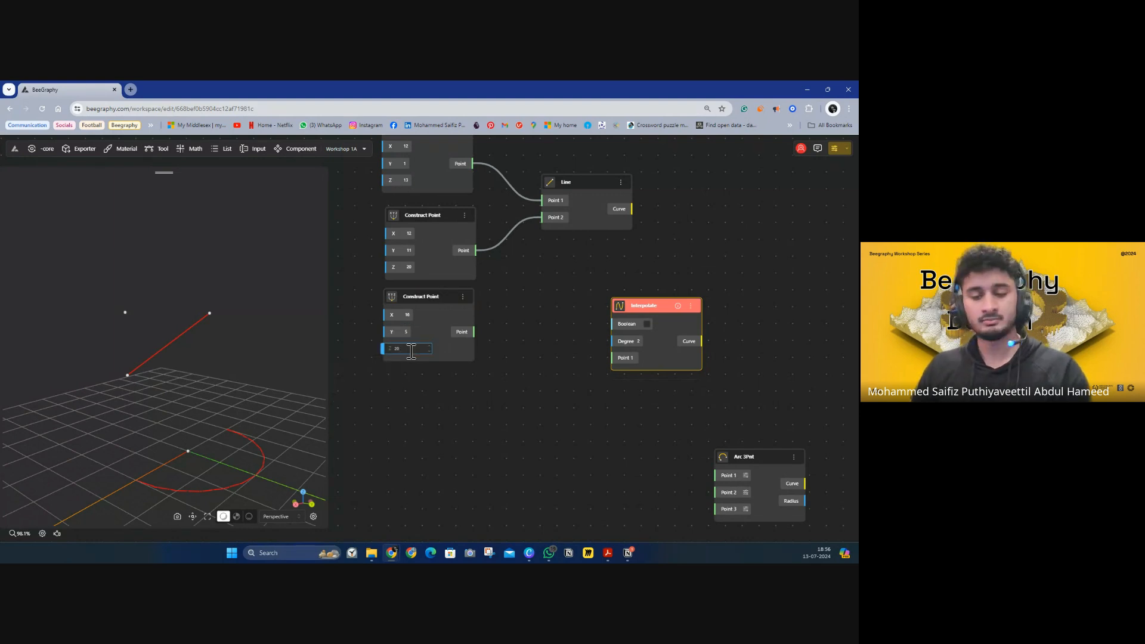
key(BackSpace)
click(516, 366)
click(414, 303)
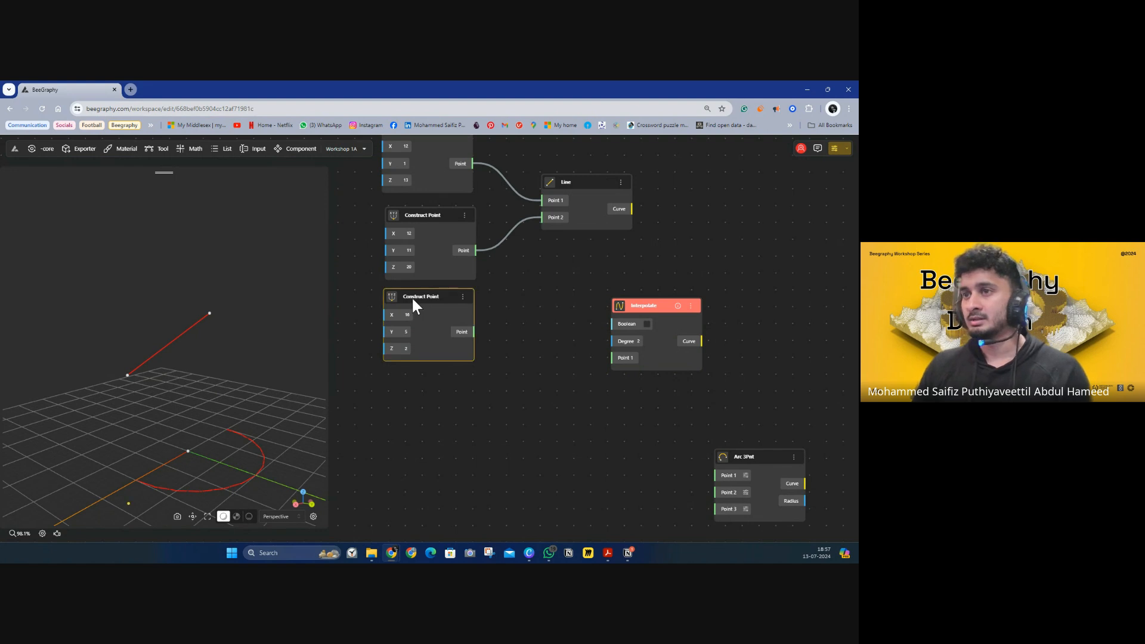
scroll(181, 396, down, 5)
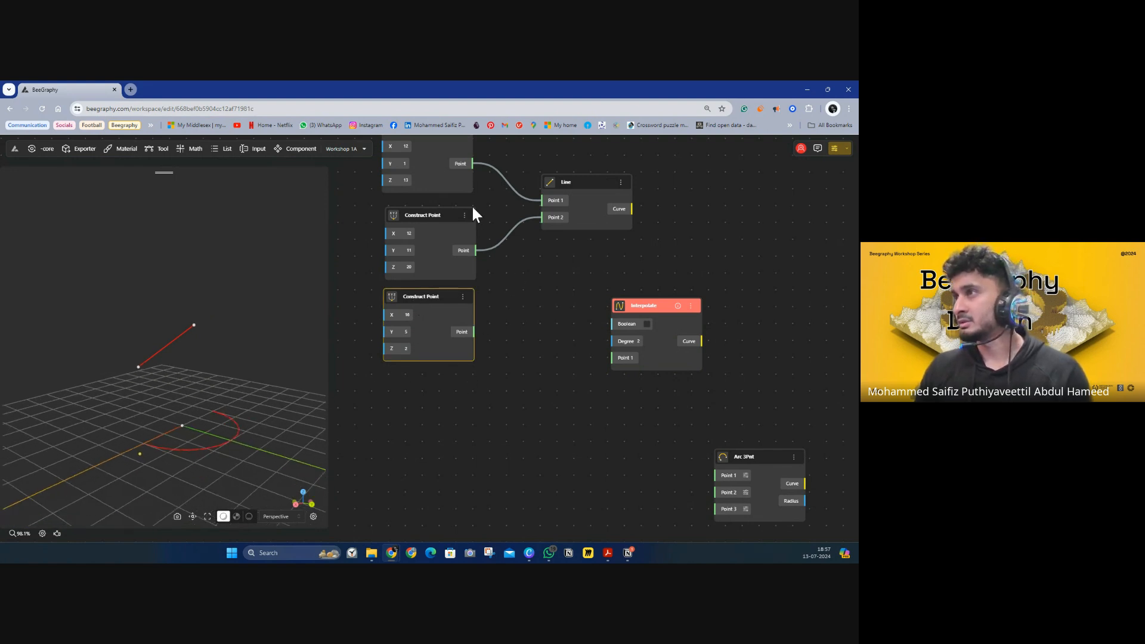
Connect all three Construct Point outputs to Interpolate's Point 1 input, shifting the Line node aside for clearance
drag(472, 164, 610, 364)
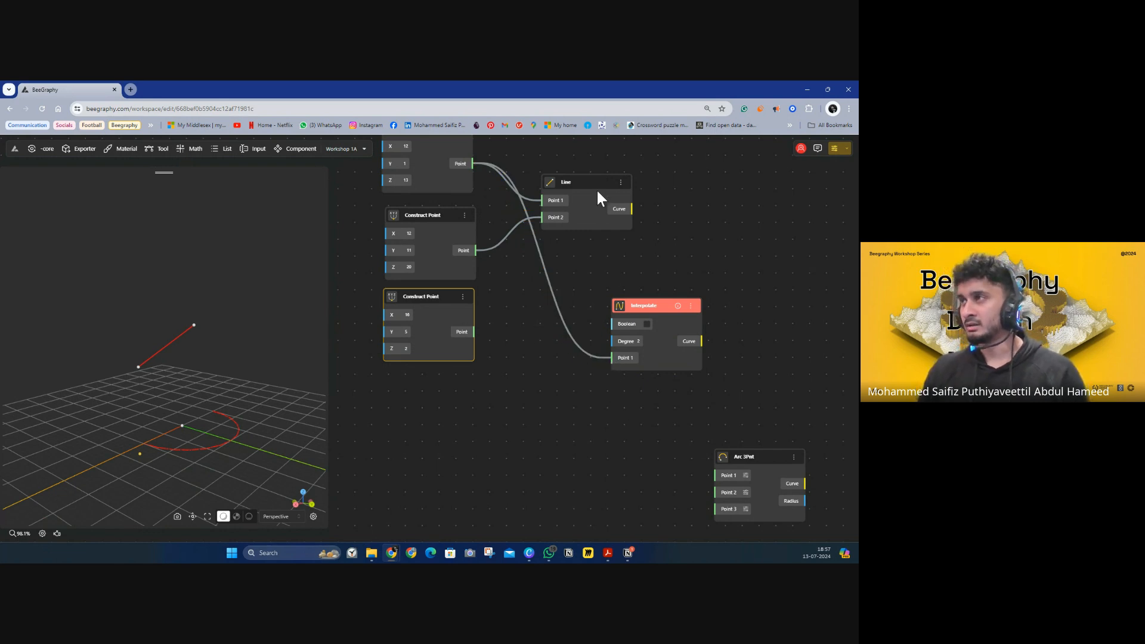
drag(598, 191, 671, 184)
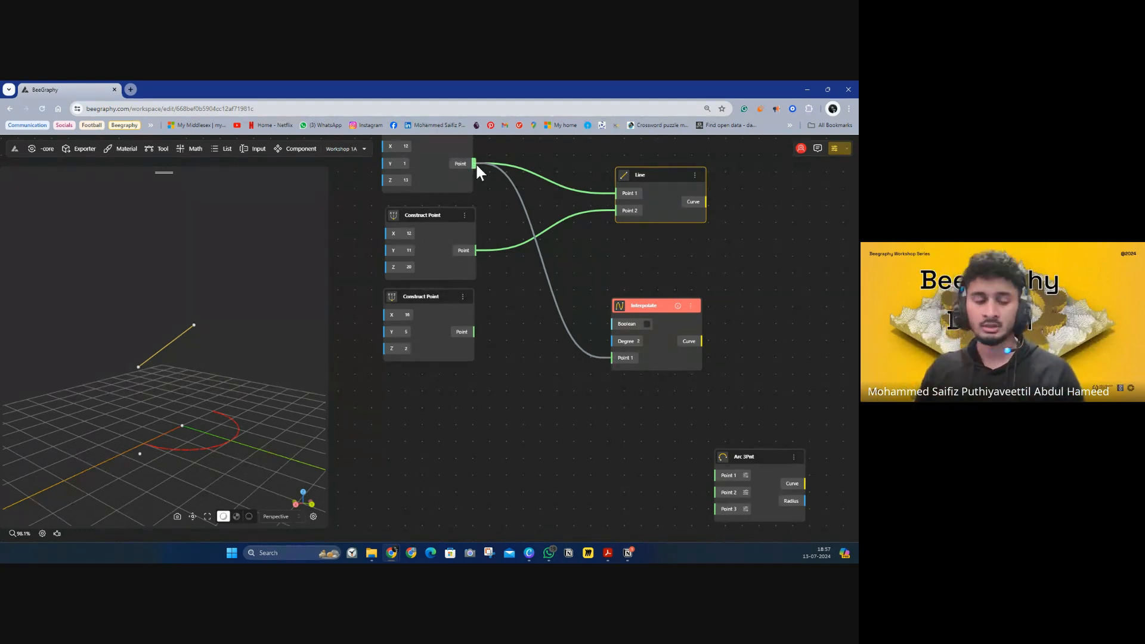
drag(495, 271, 613, 357)
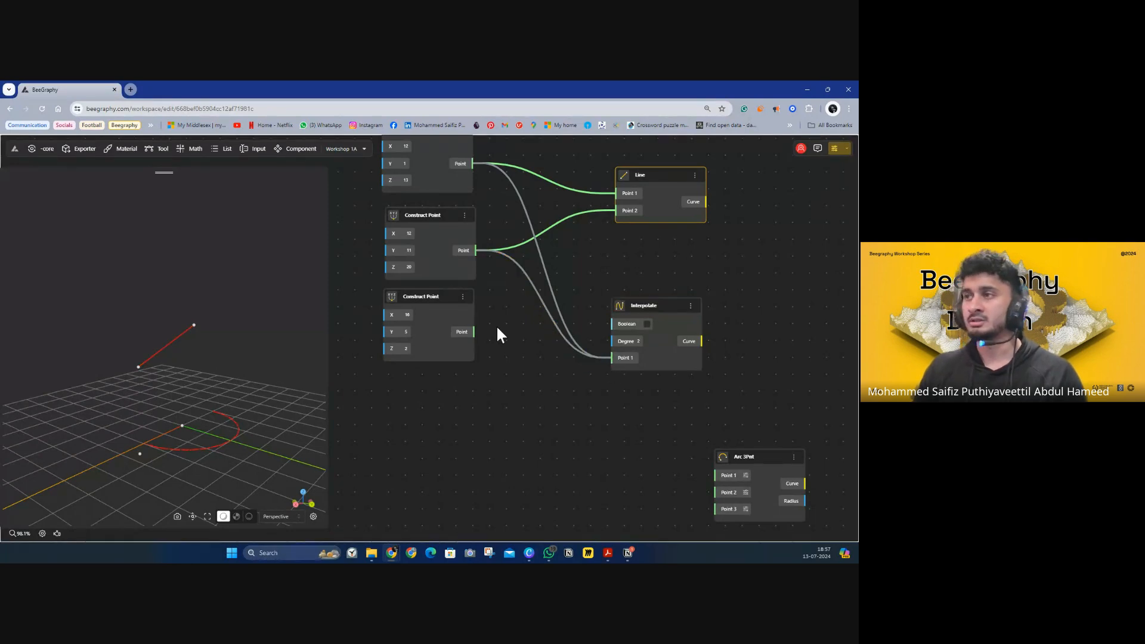
drag(475, 333, 612, 358)
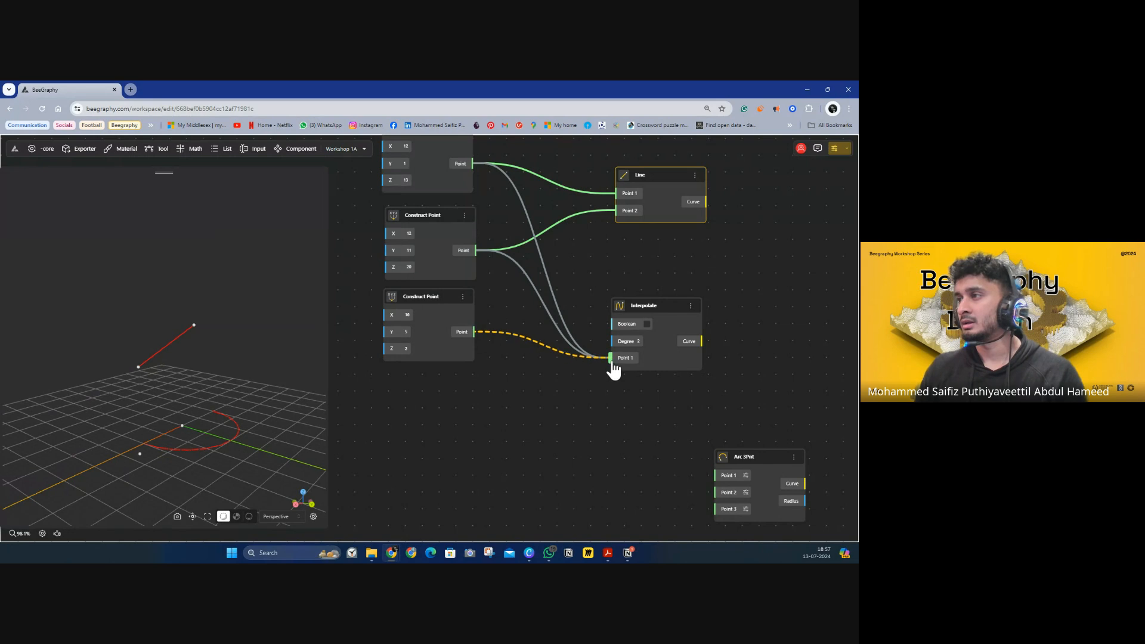
Try replacing the wires at Interpolate's Point 1 input with single connections, and reconnect all three Construct Point outputs
drag(476, 332, 613, 359)
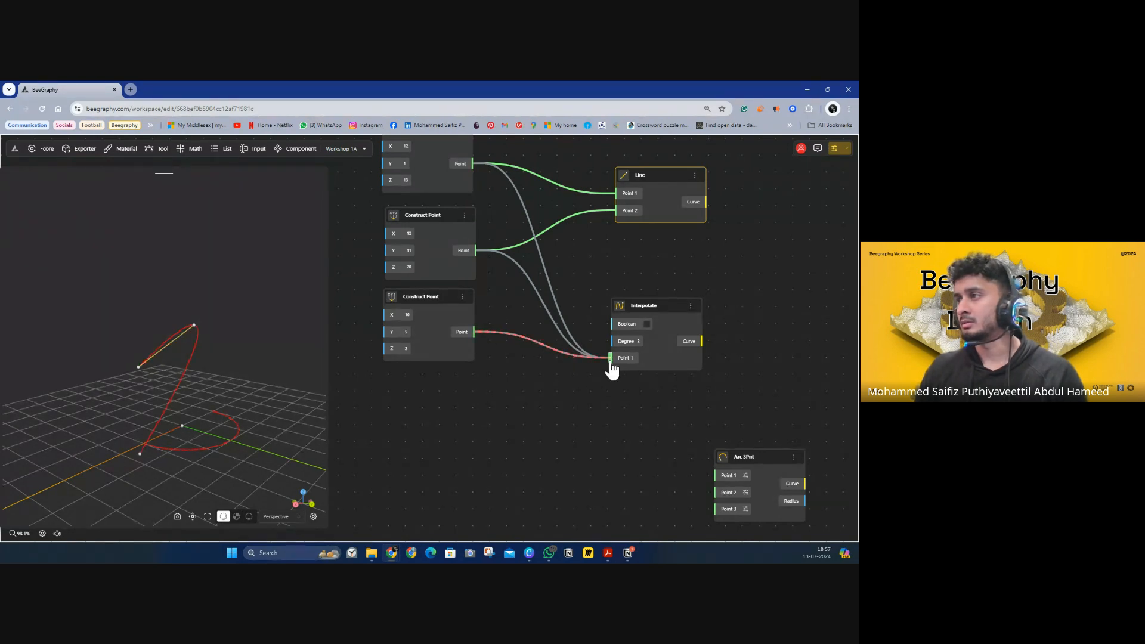
drag(479, 333, 610, 360)
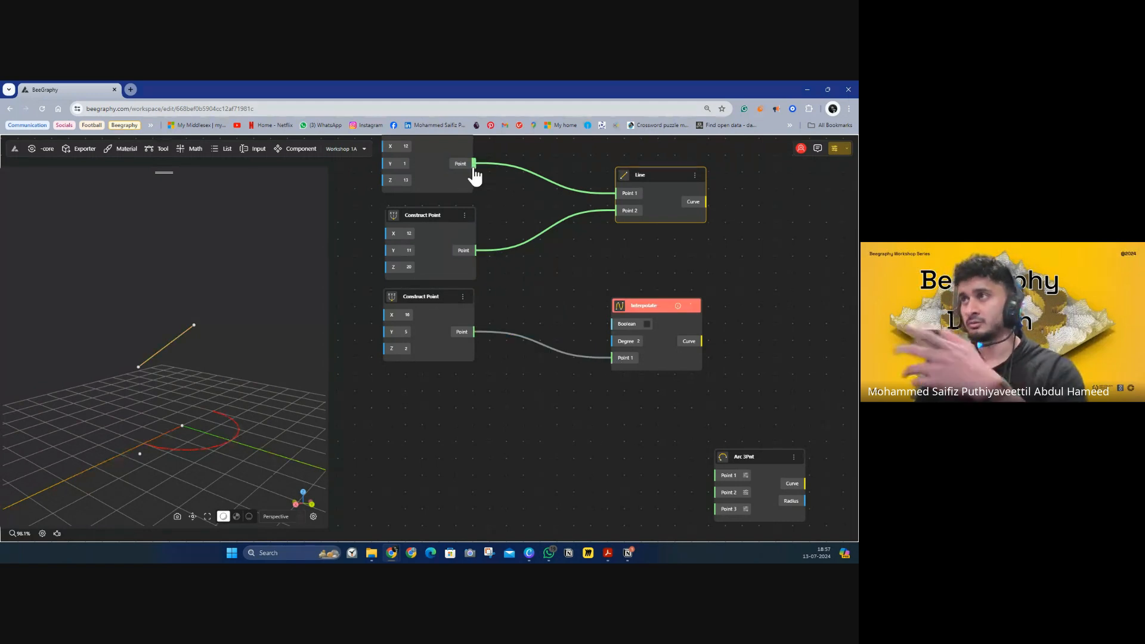
drag(476, 166, 614, 366)
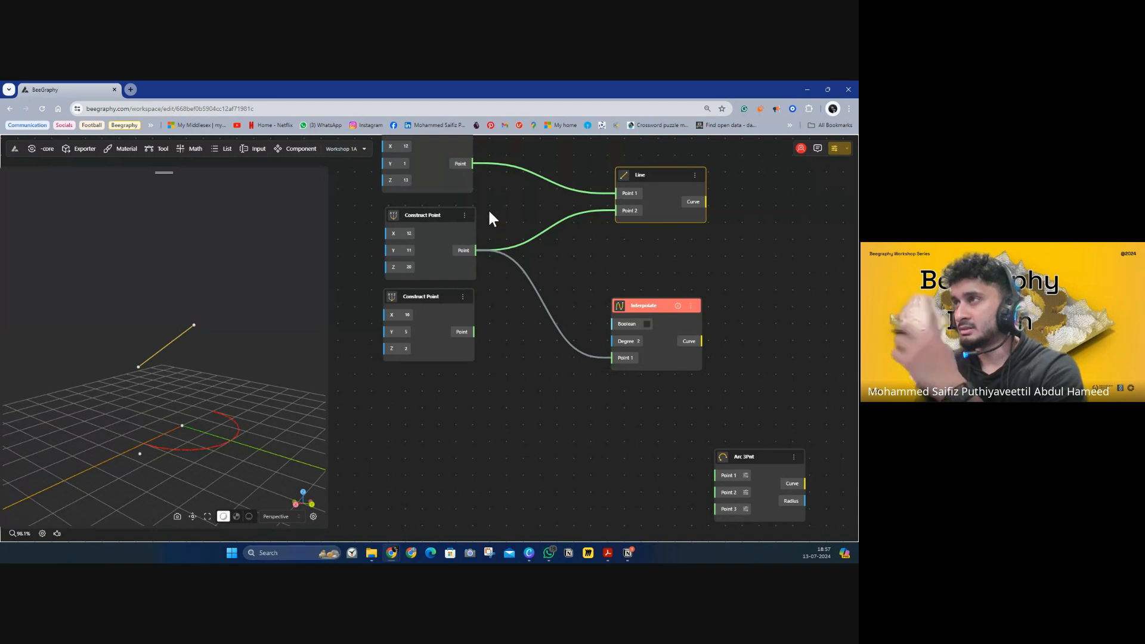
drag(472, 166, 616, 361)
drag(476, 332, 613, 360)
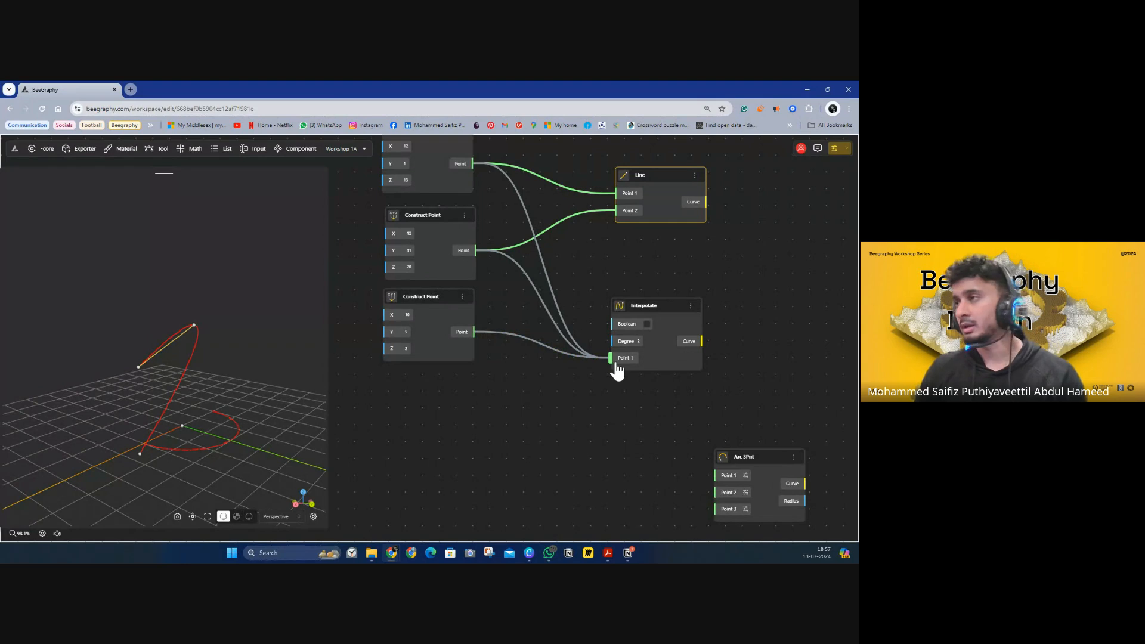
Select the Interpolate node and orbit the 3D view to examine its curve through the three points
mouse_move(621, 360)
mouse_down()
mouse_move(557, 358)
mouse_move(478, 333)
mouse_move(611, 369)
mouse_up()
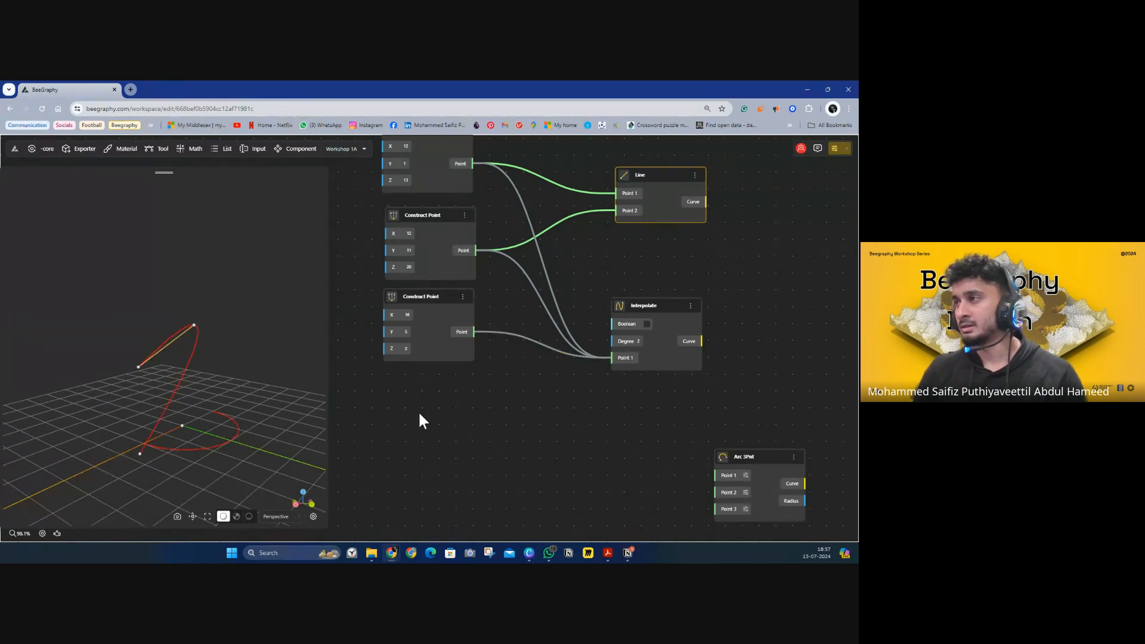
click(652, 309)
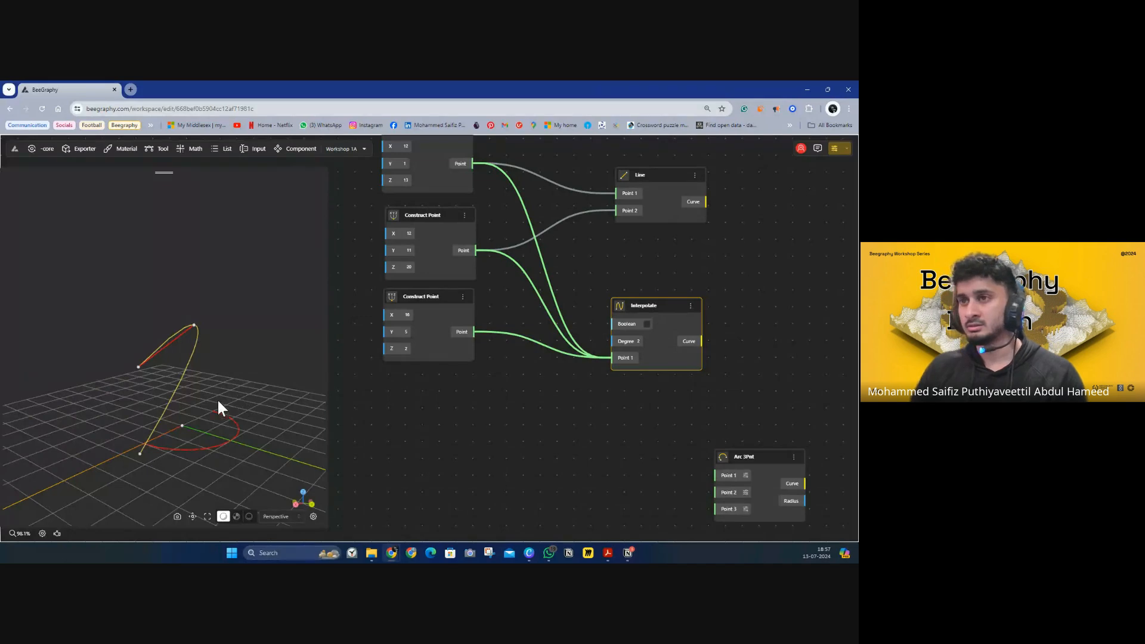
drag(219, 407, 309, 365)
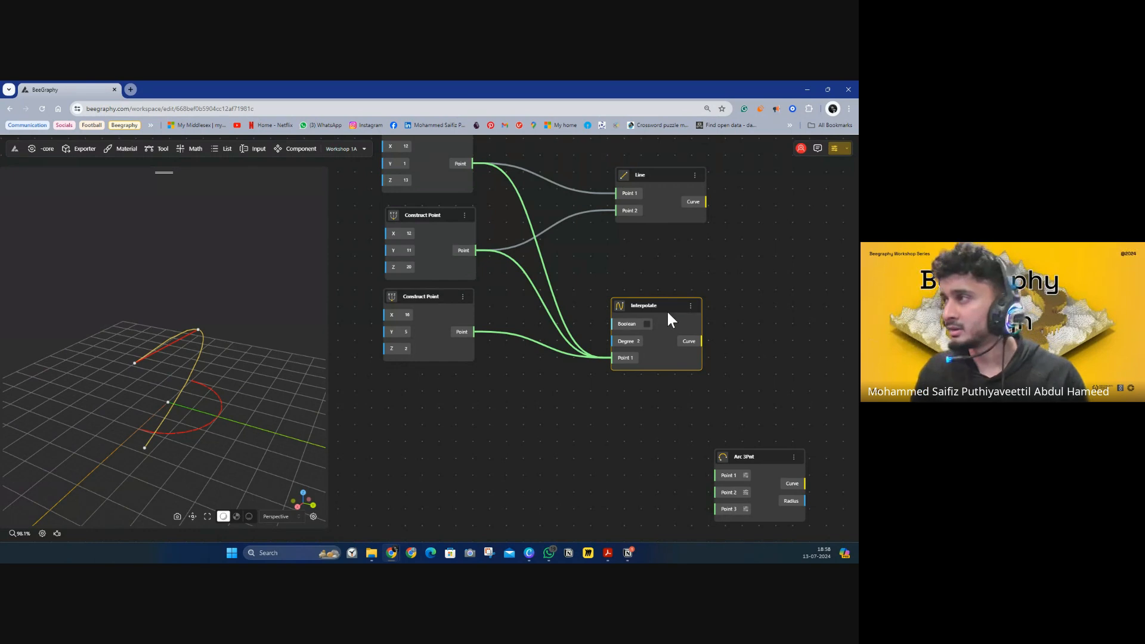
Move the Interpolate node up slightly and delete the Arc 3Pnt node
drag(668, 313, 667, 285)
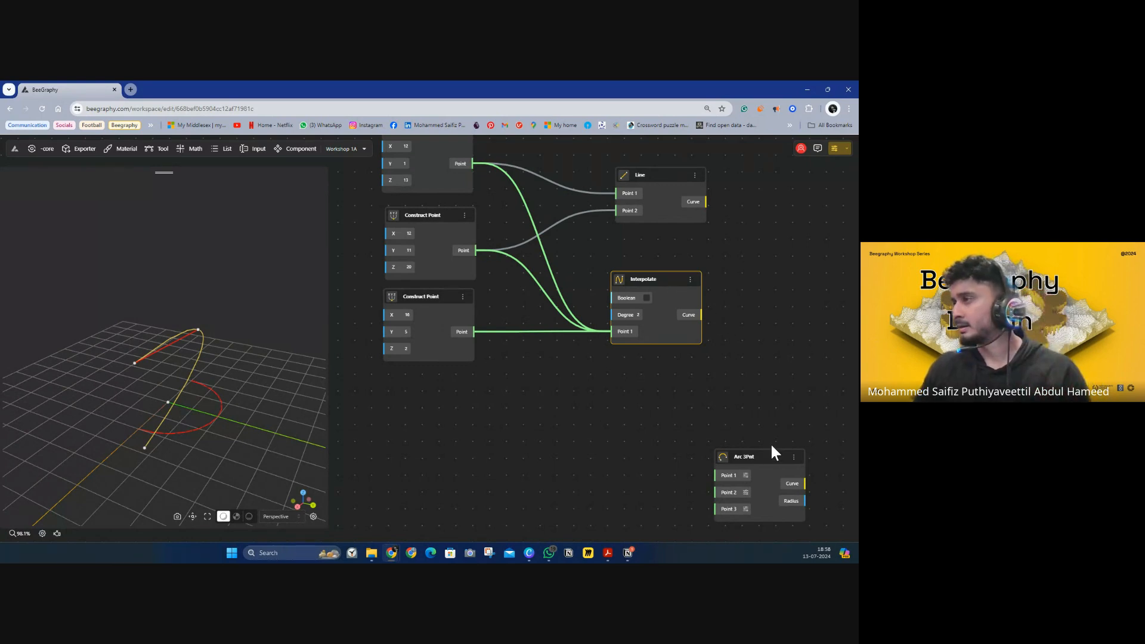
drag(772, 446, 657, 364)
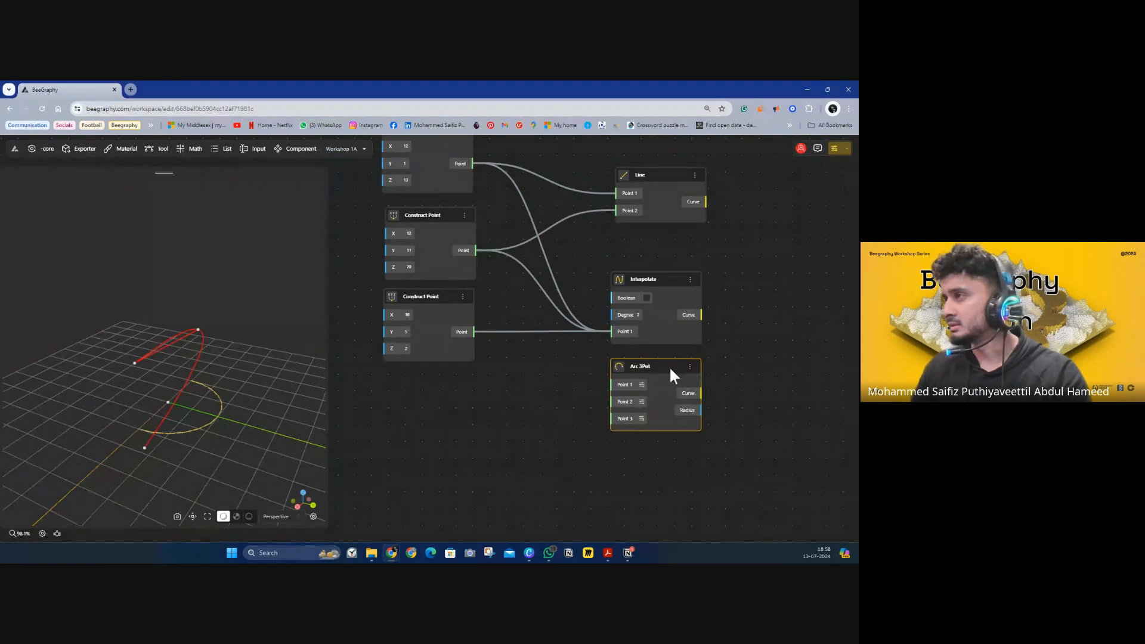
drag(670, 370, 674, 376)
key(Delete)
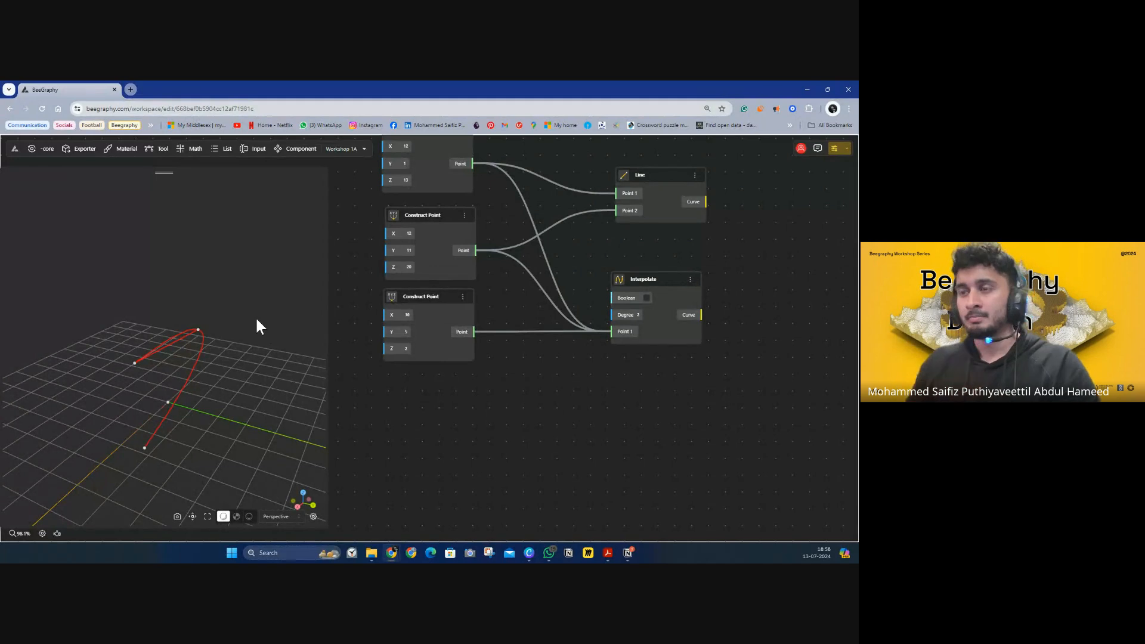
Add a Curve Editor node by searching for it and place it below the third Construct Point and Interpolate nodes
scroll(565, 415, down, 3)
scroll(596, 376, up, 1)
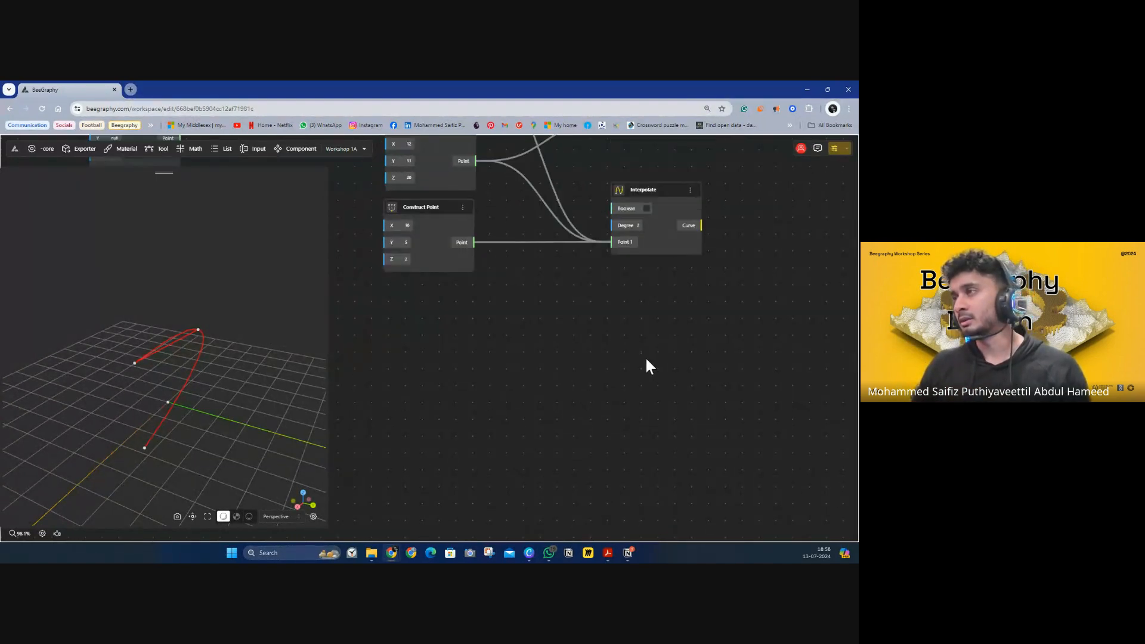
double_click(647, 357)
text(c)
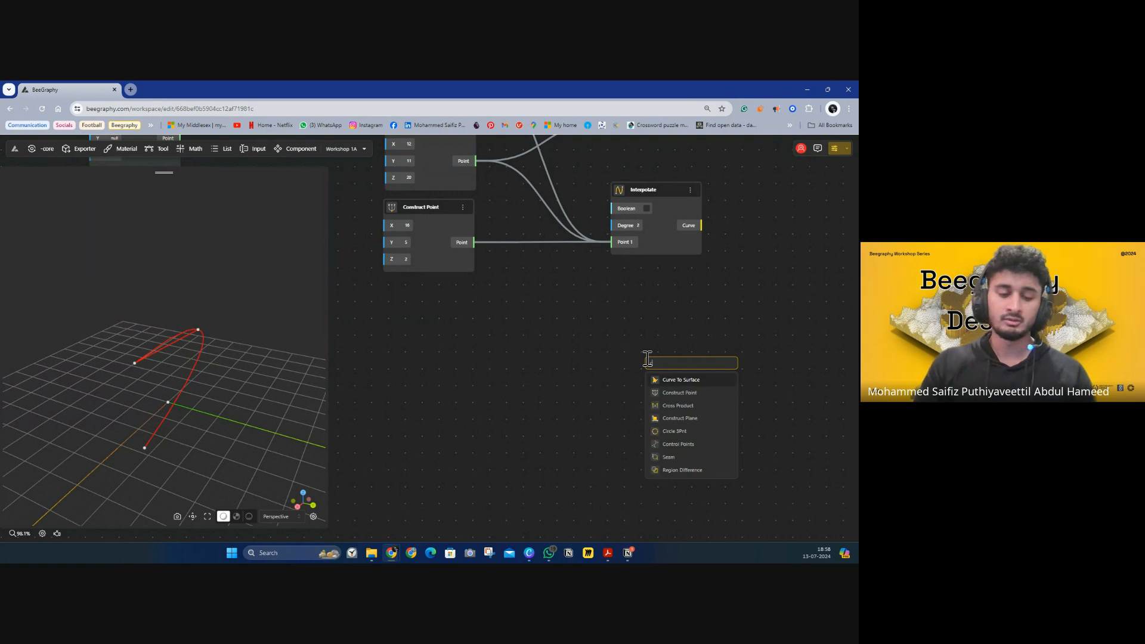
text(urve)
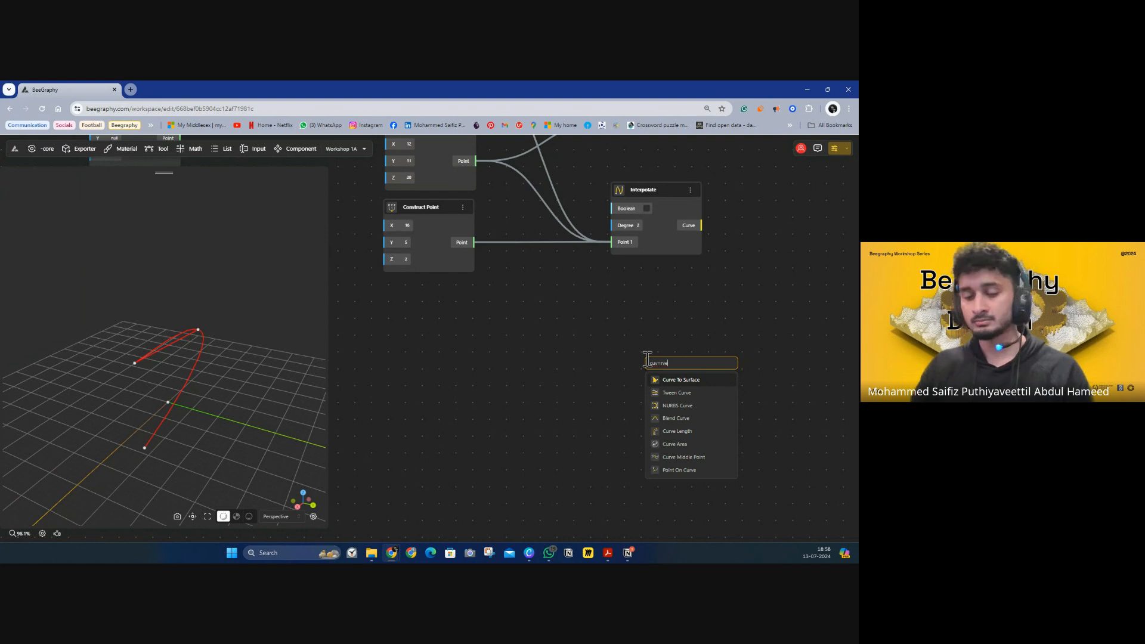
key(BackSpace)
key(BackSpace)
key(BackSpace)
text(rv)
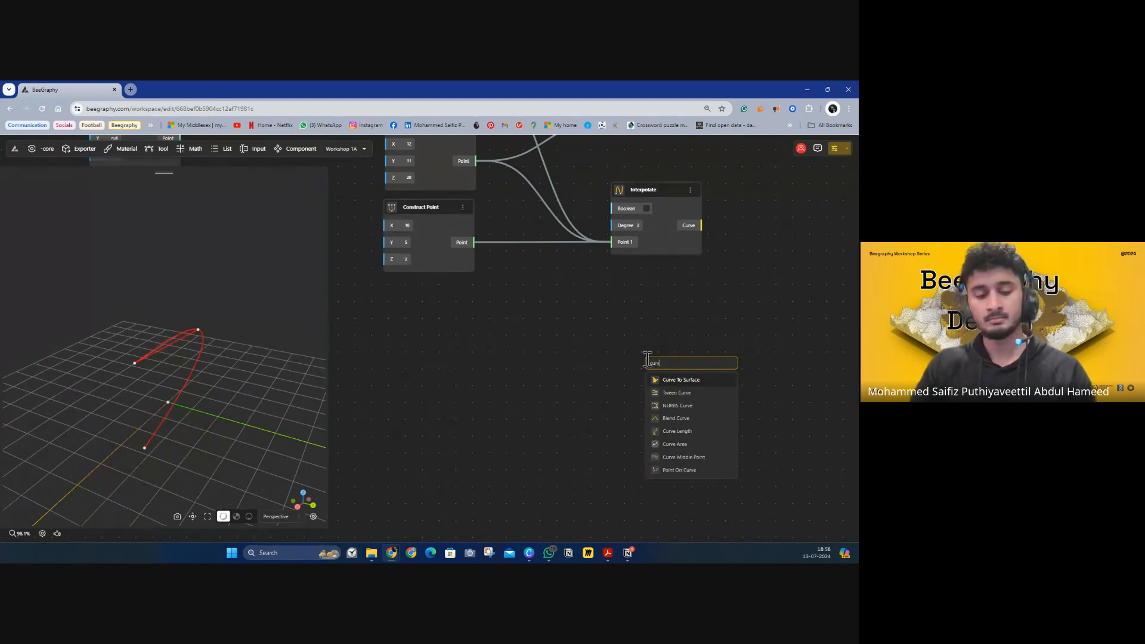
text(e editor)
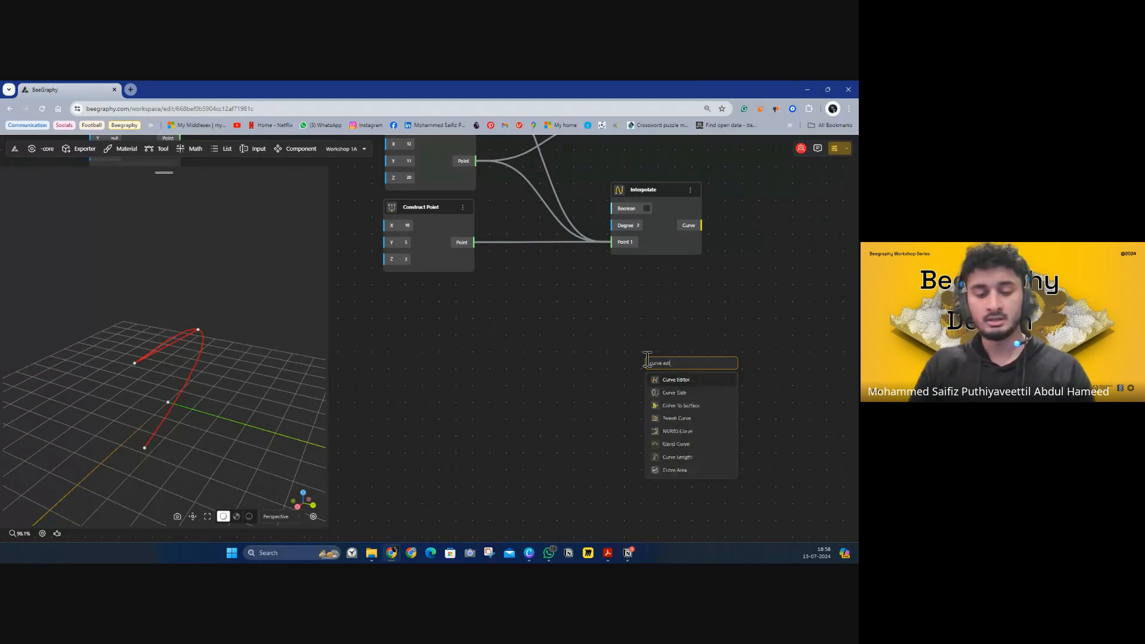
click(677, 382)
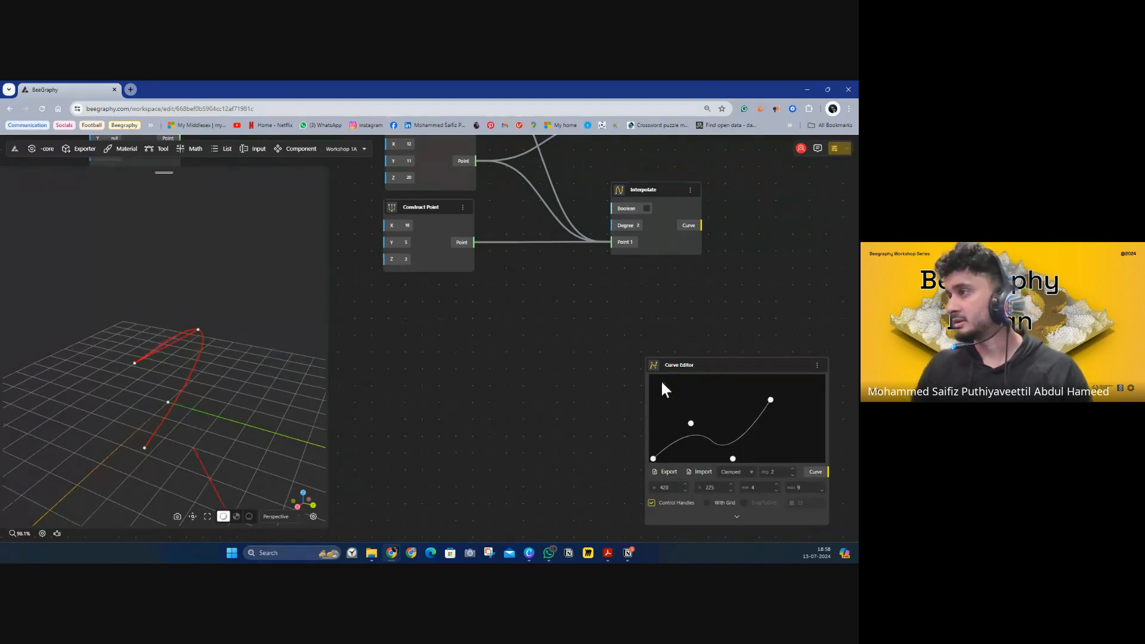
drag(696, 375, 509, 308)
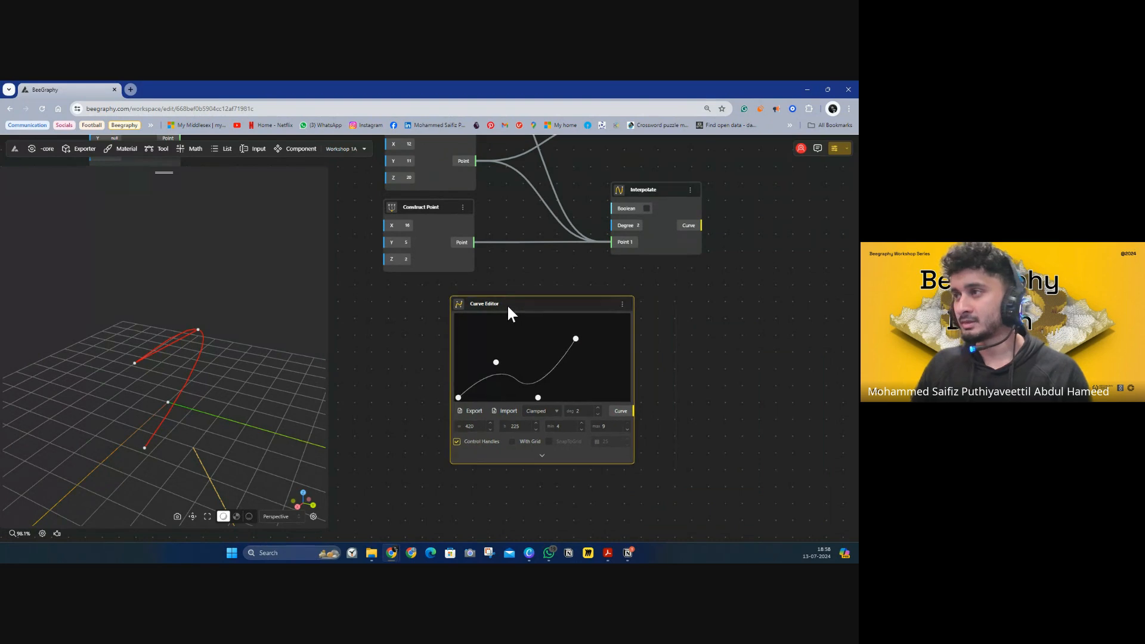
Frame and orbit the 3D view to examine the curve from the Curve Editor
click(192, 516)
drag(189, 383, 222, 375)
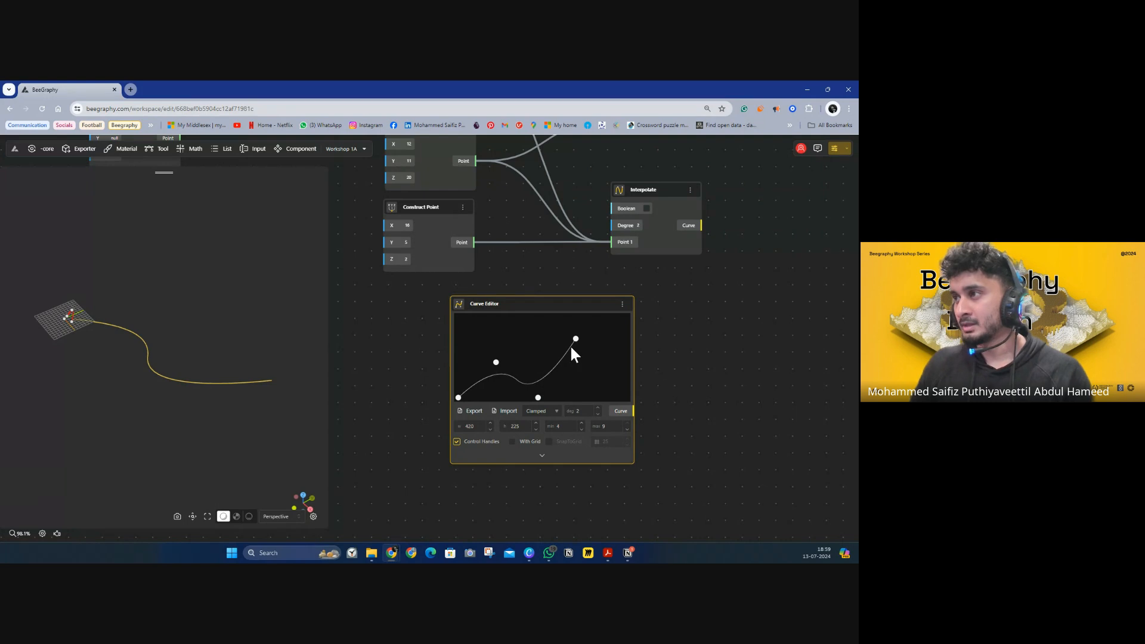
Move the Curve Editor node slightly up, and reshape its curve by repositioning the second, third and last control points
drag(156, 387, 174, 419)
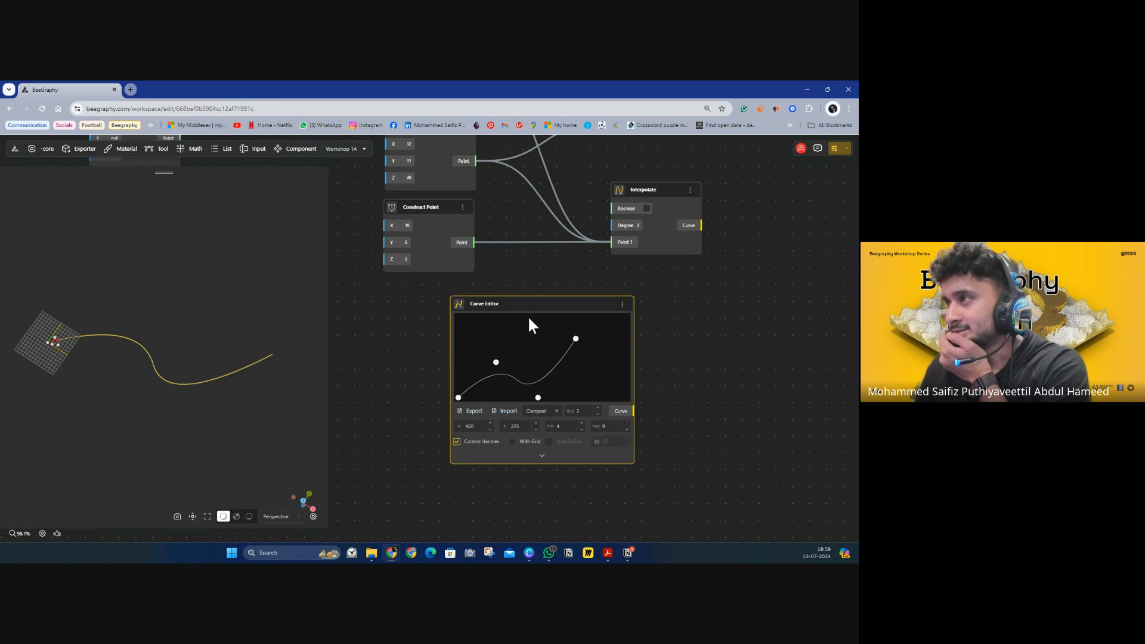
drag(531, 304, 504, 295)
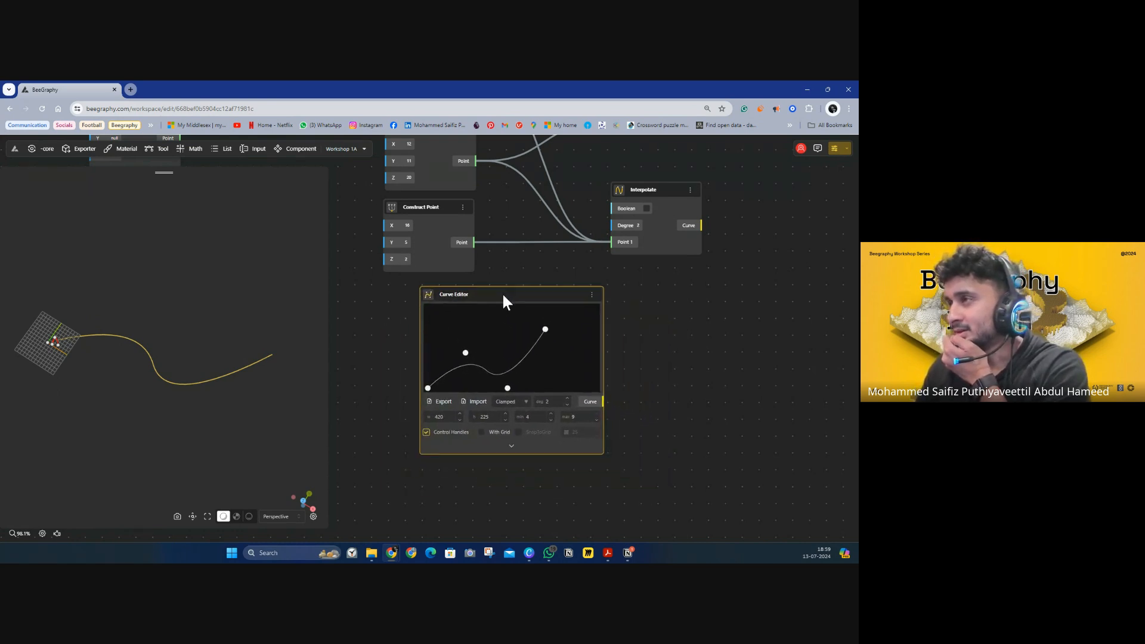
drag(466, 355, 441, 322)
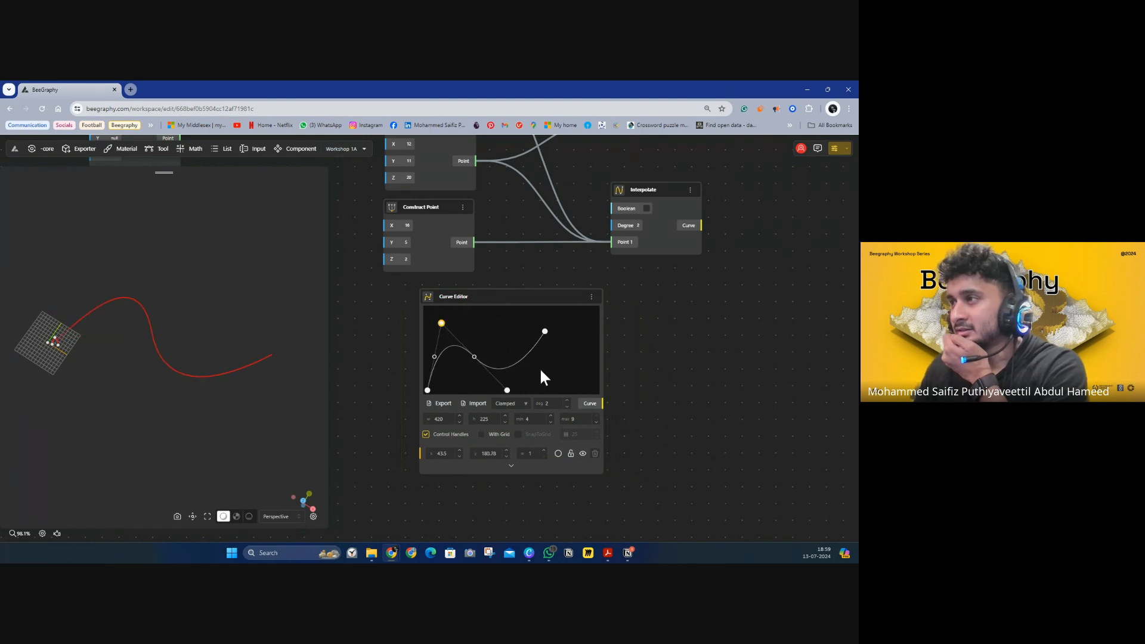
drag(544, 331, 496, 315)
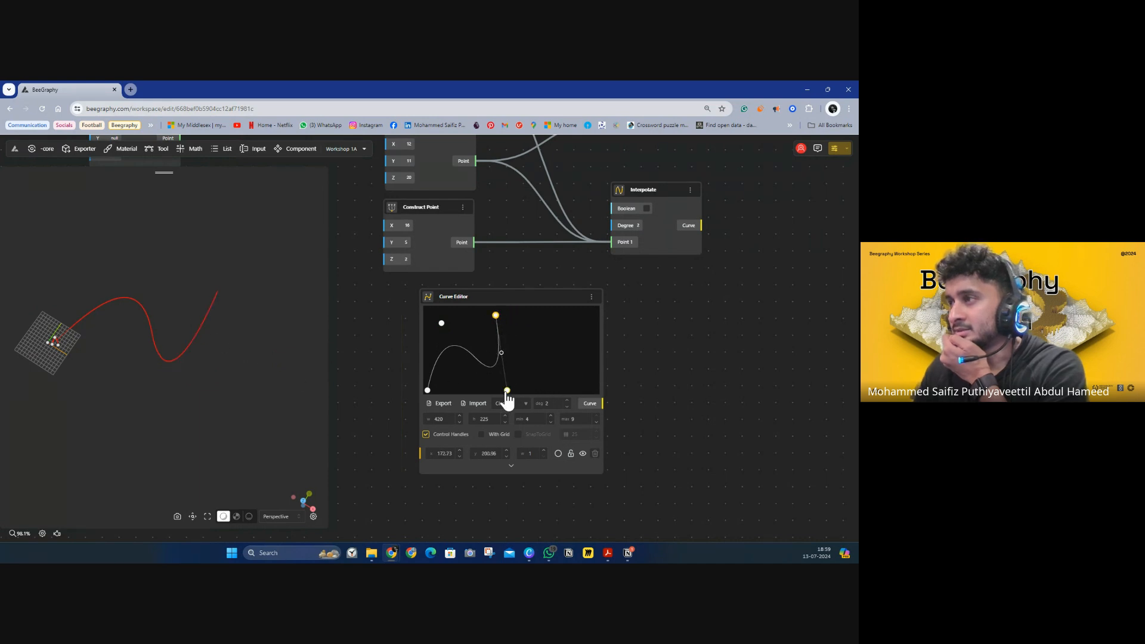
drag(507, 391, 527, 386)
drag(496, 316, 507, 322)
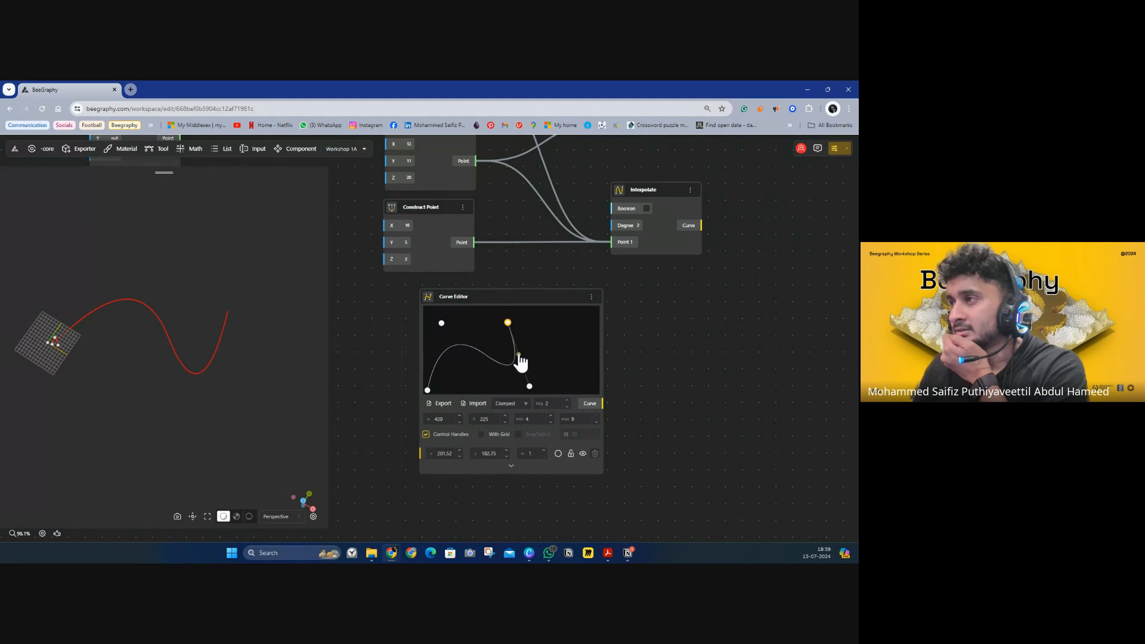
Extend the Curve Editor's curve with a fifth control point at about X 365.69, Y 157.72, and adjust the third and fourth points
drag(519, 356, 576, 332)
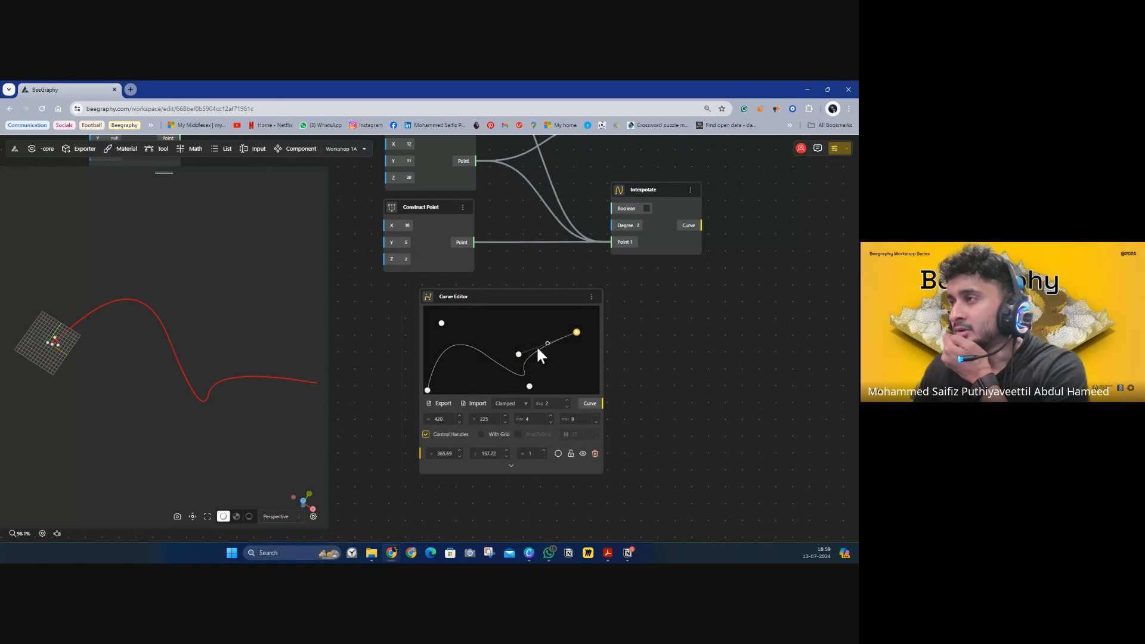
drag(518, 356, 506, 318)
drag(530, 386, 516, 388)
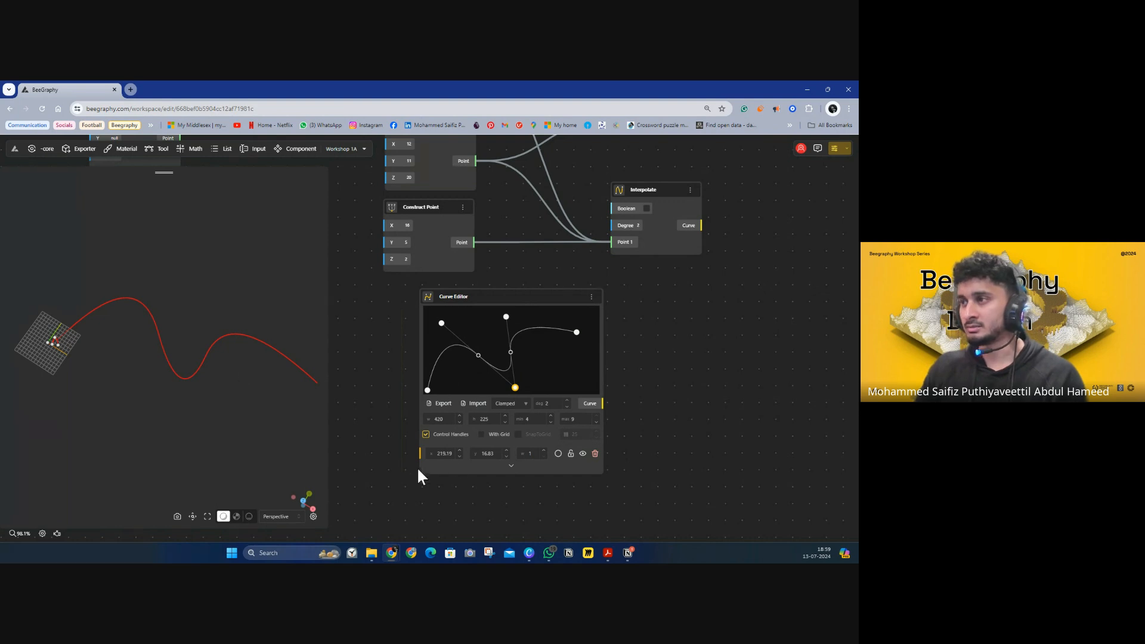
Expand the Curve Editor's list of control point coordinates to examine it, collapse it, and inspect the curve in 3D
click(511, 465)
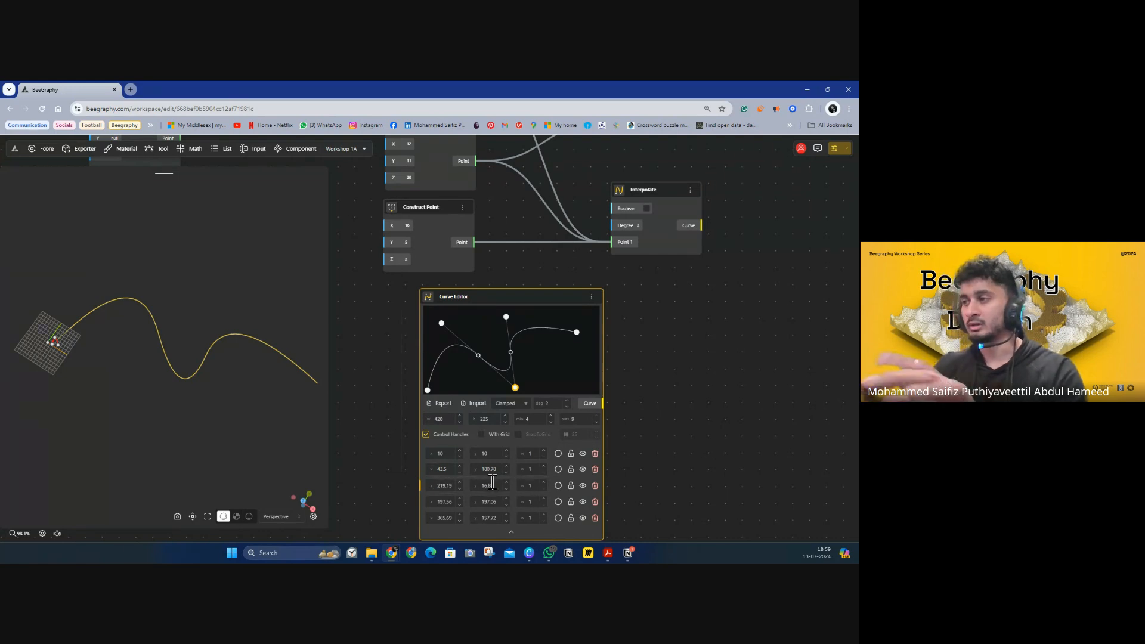
click(511, 532)
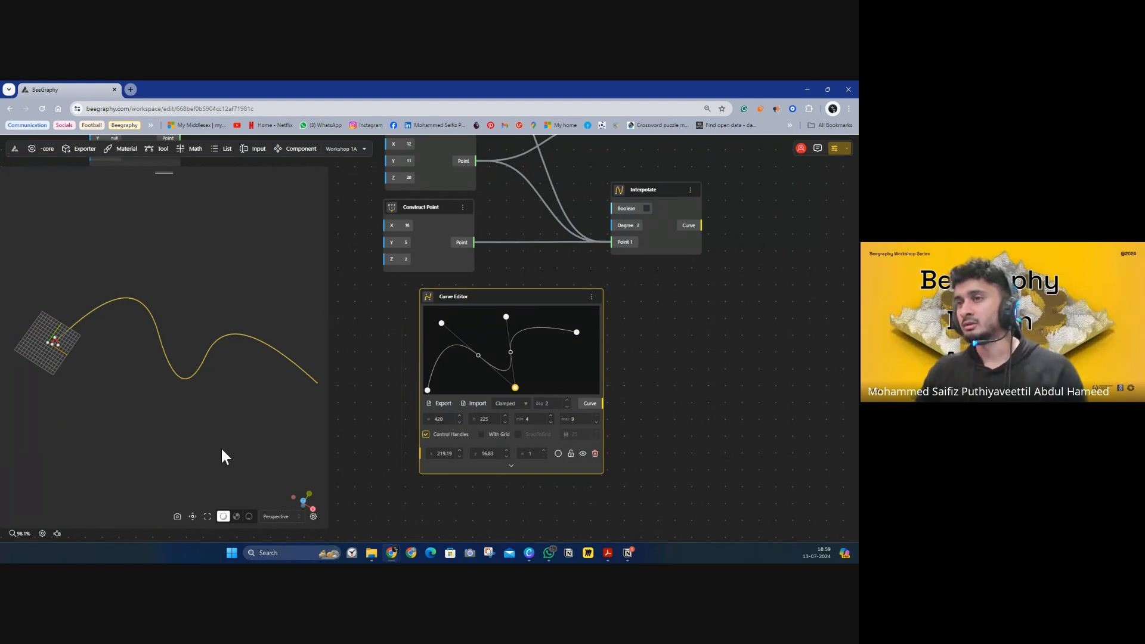
drag(224, 456, 217, 396)
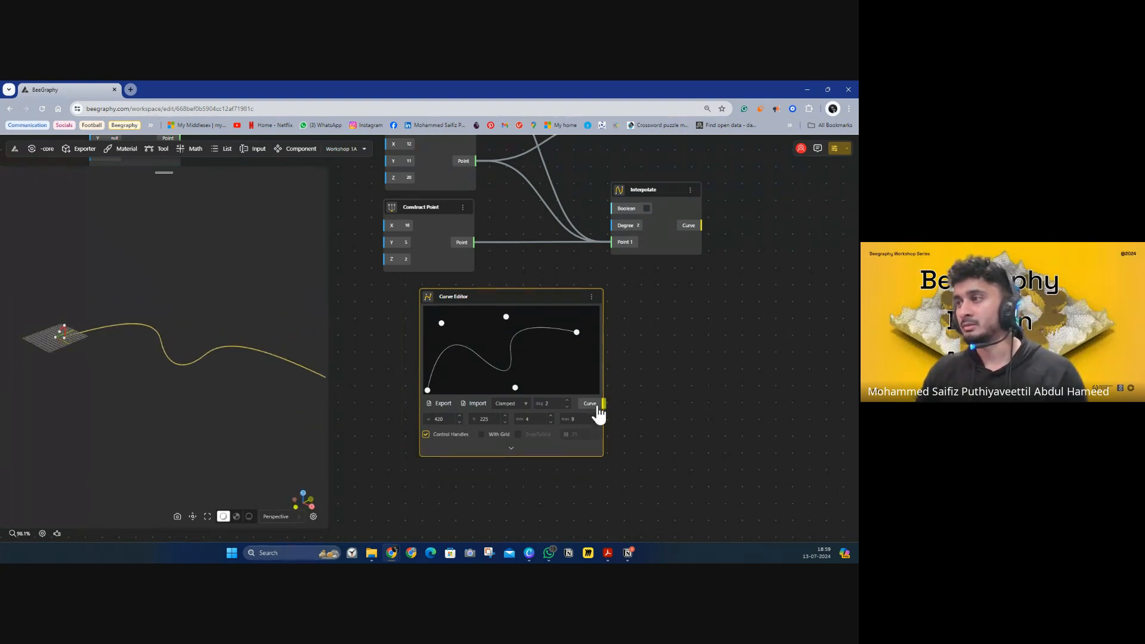
Try degree 3 for the Curve Editor's curve, and set the degree to 1
click(566, 401)
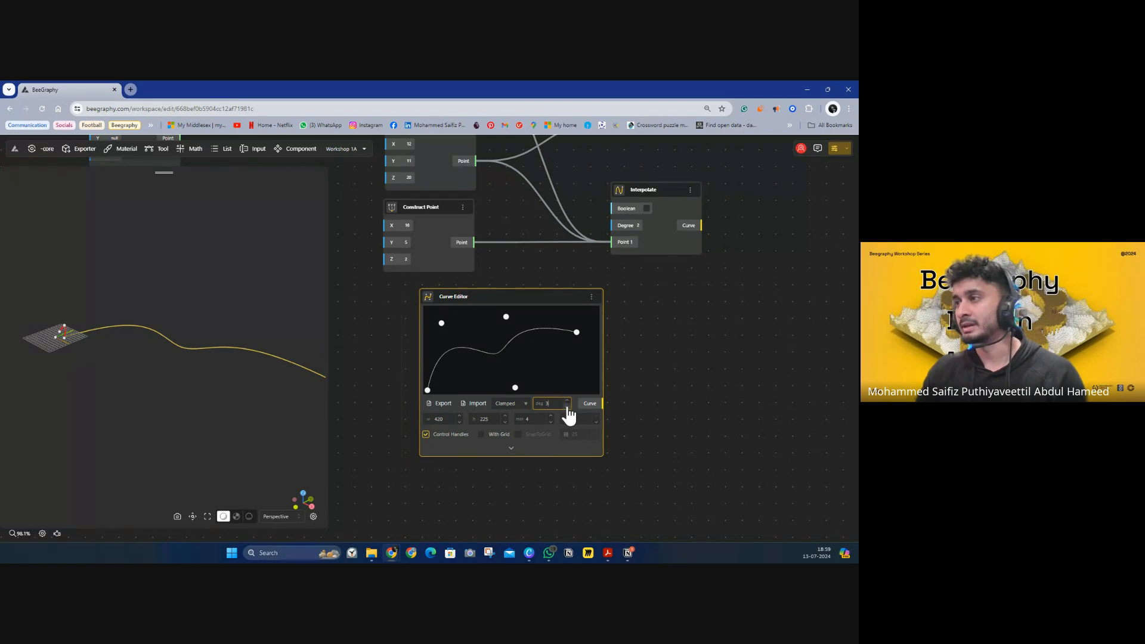
click(567, 407)
click(567, 406)
mouse_move(217, 415)
mouse_down()
mouse_move(237, 382)
mouse_move(316, 411)
mouse_move(247, 439)
mouse_move(297, 364)
mouse_move(266, 439)
mouse_move(223, 384)
mouse_move(224, 399)
mouse_up()
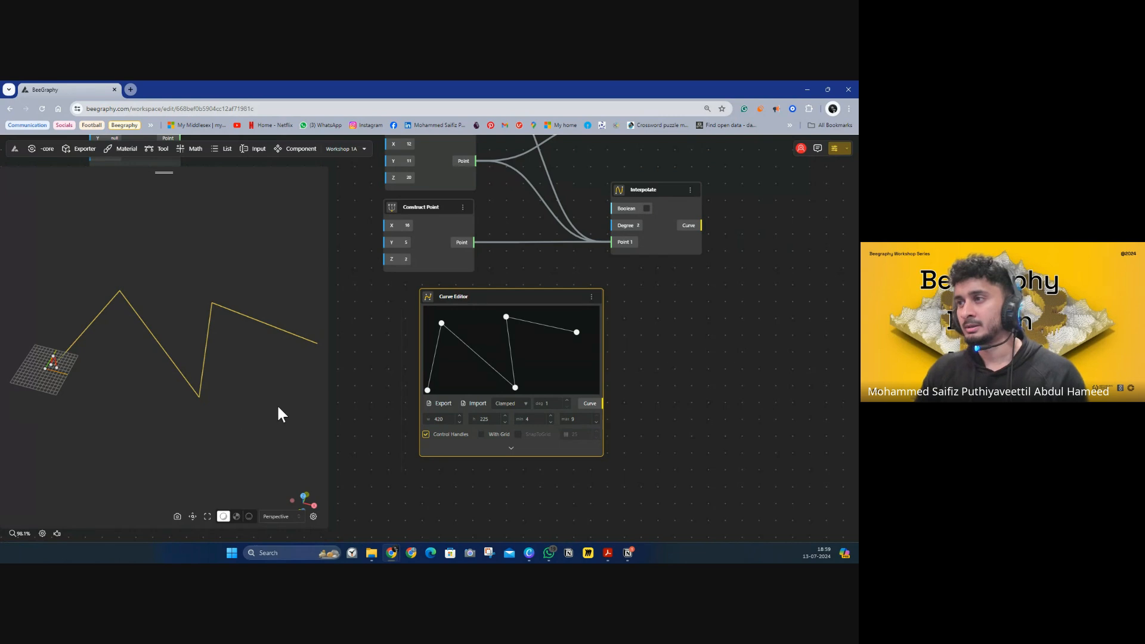
Reposition the Curve Editor node below the third Construct Point node, and pull a trial wire from its Curve output
drag(571, 302, 535, 307)
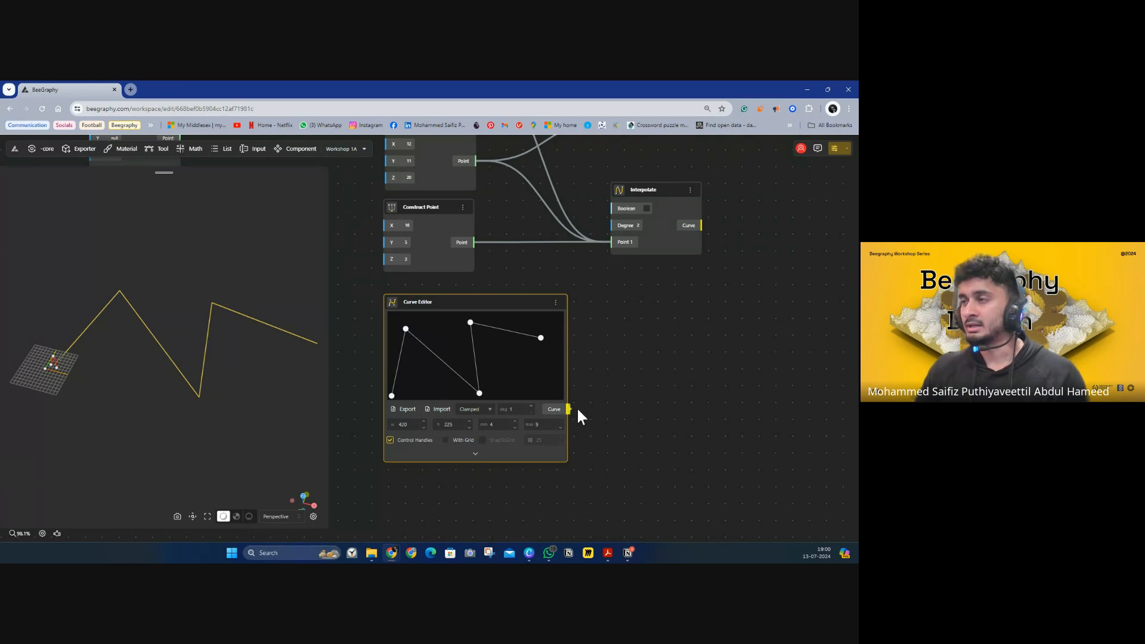
drag(568, 409, 705, 325)
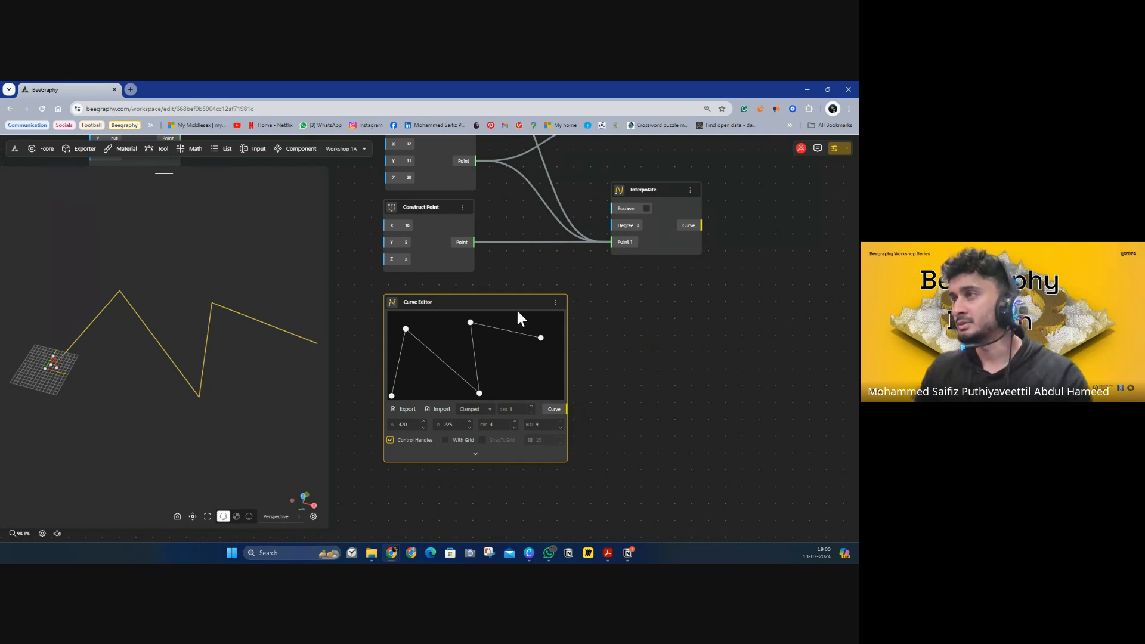
drag(518, 312, 534, 321)
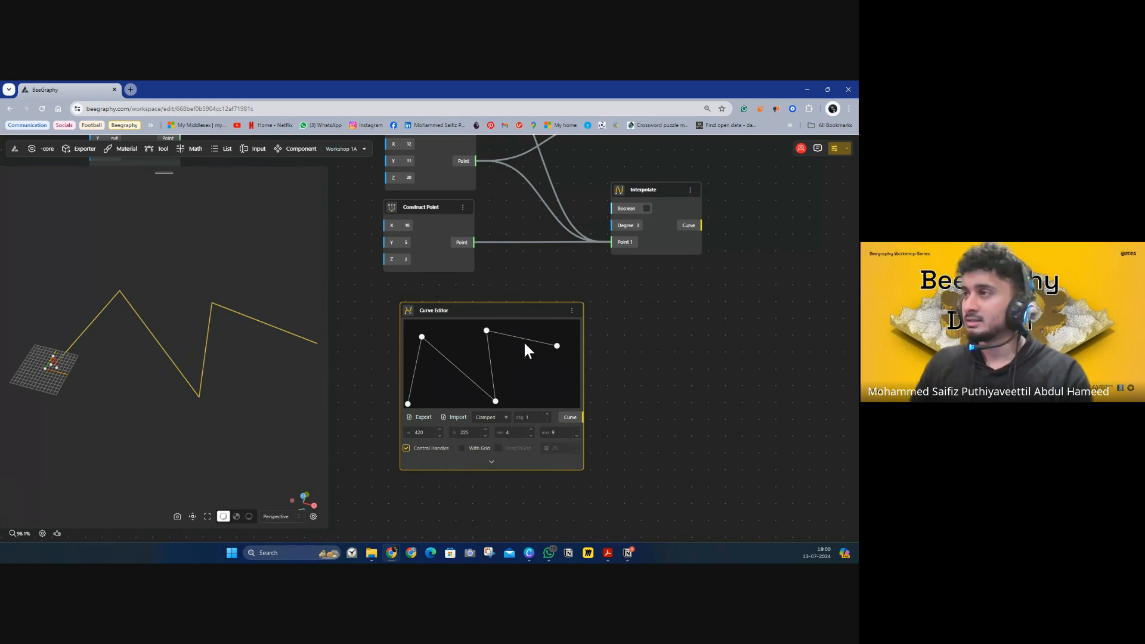
click(161, 149)
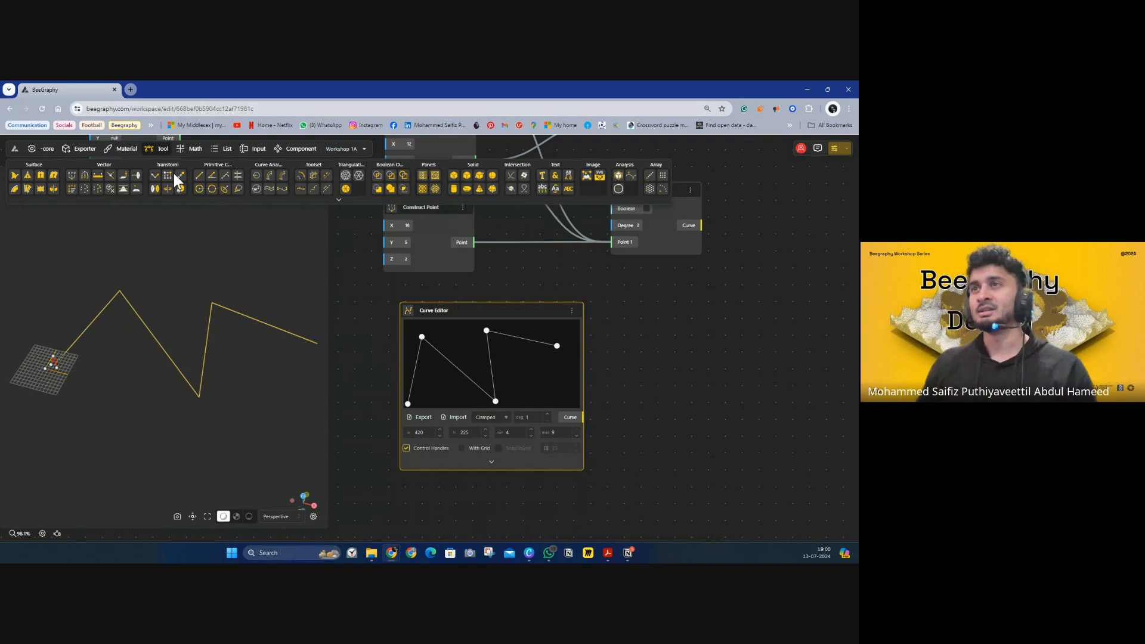
click(338, 201)
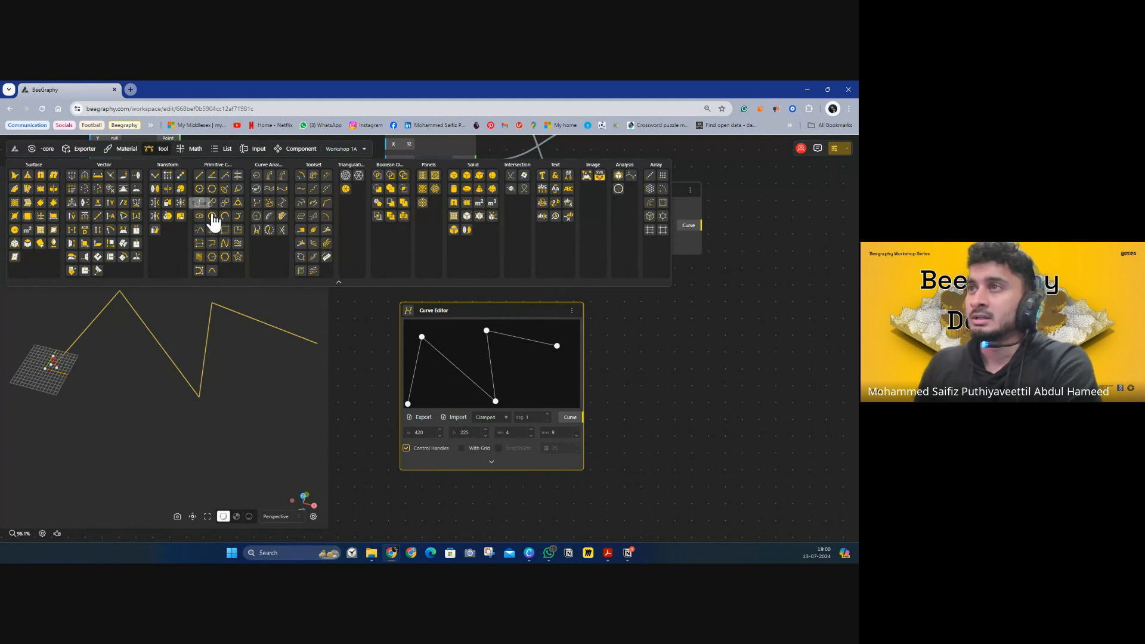
click(607, 385)
Add a Circle node above the Line node and connect the first Construct Point's output to its Origin input
scroll(607, 386, down, 3)
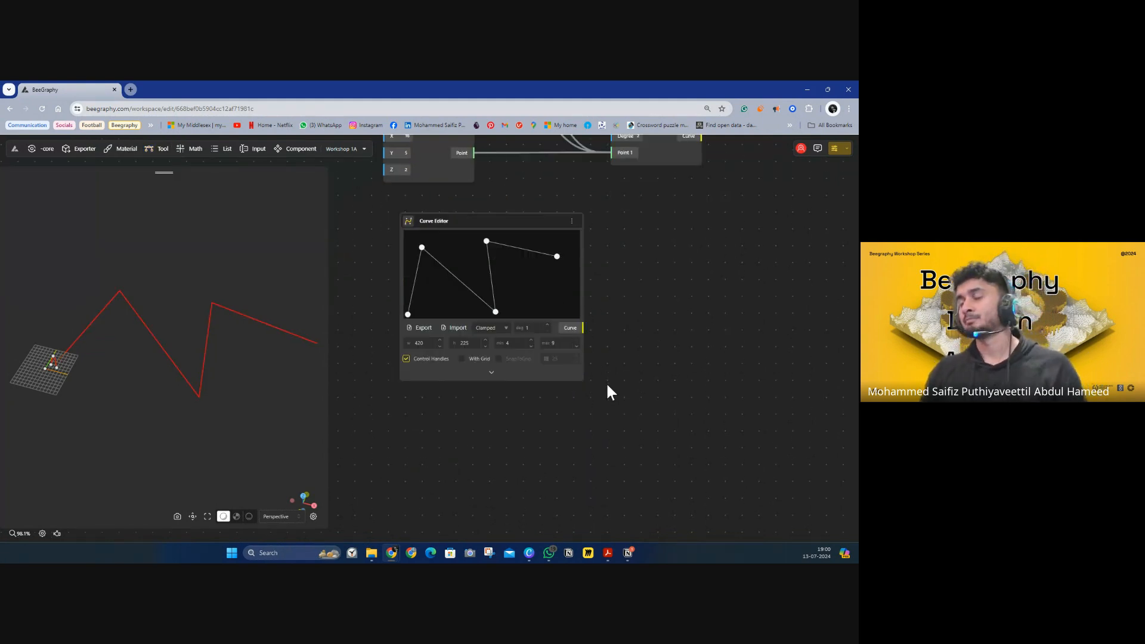
scroll(606, 382, down, 2)
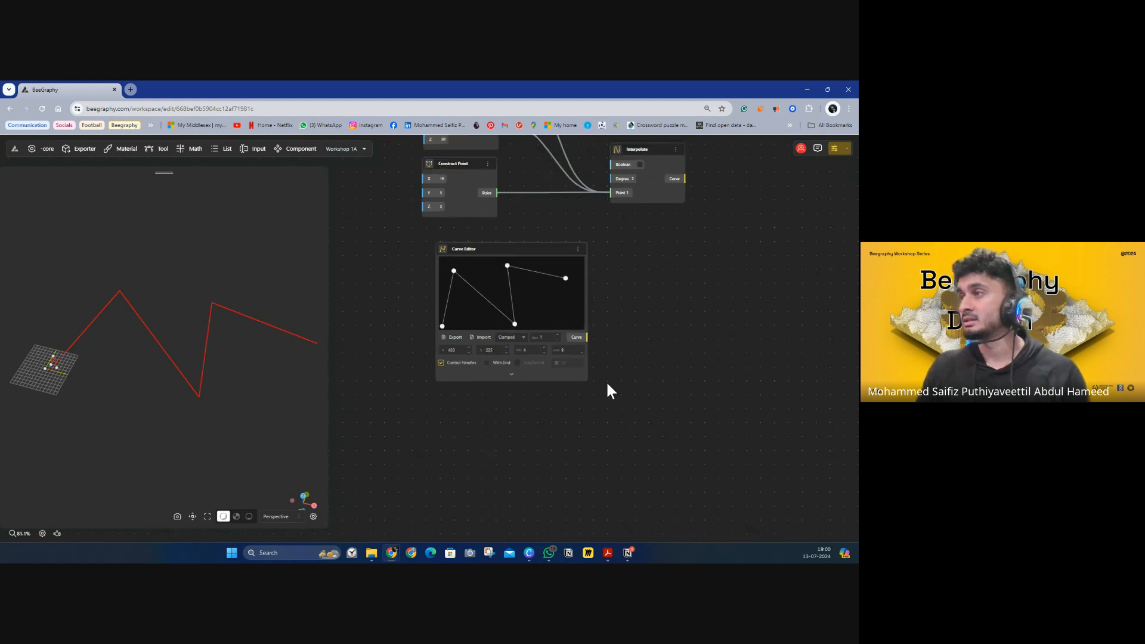
click(162, 149)
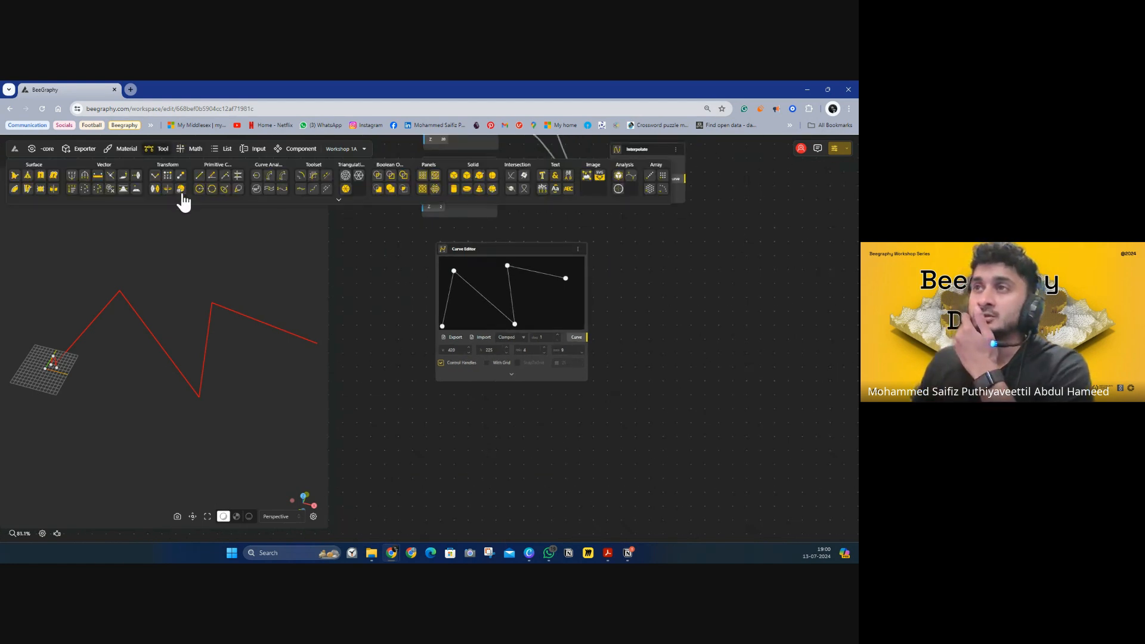
click(340, 201)
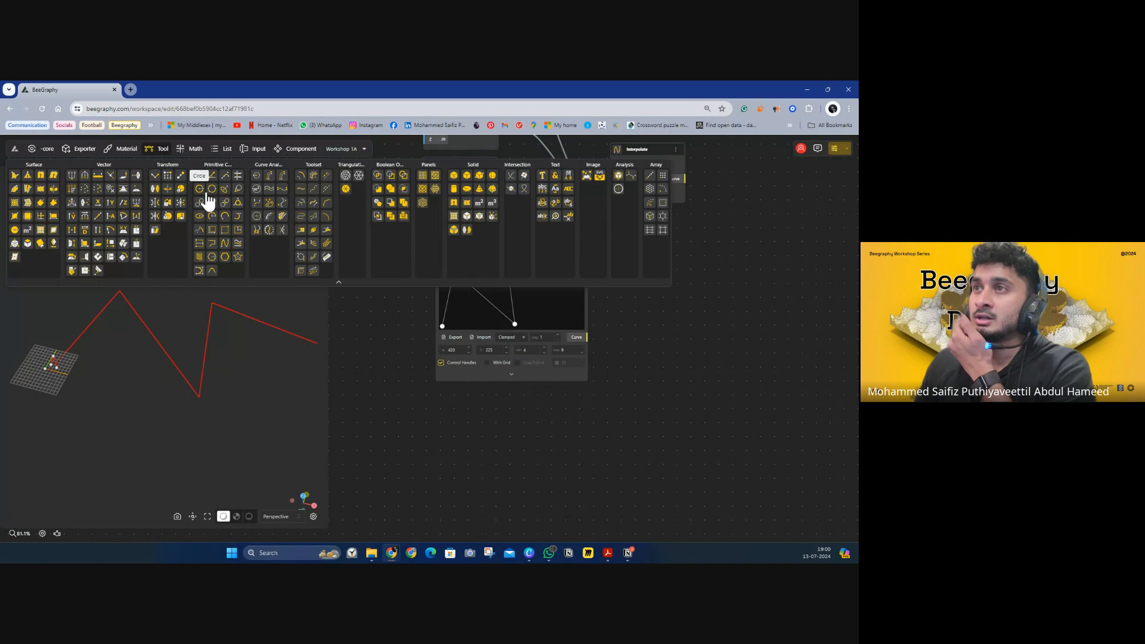
drag(202, 197, 667, 224)
drag(598, 213, 452, 309)
drag(508, 337, 564, 266)
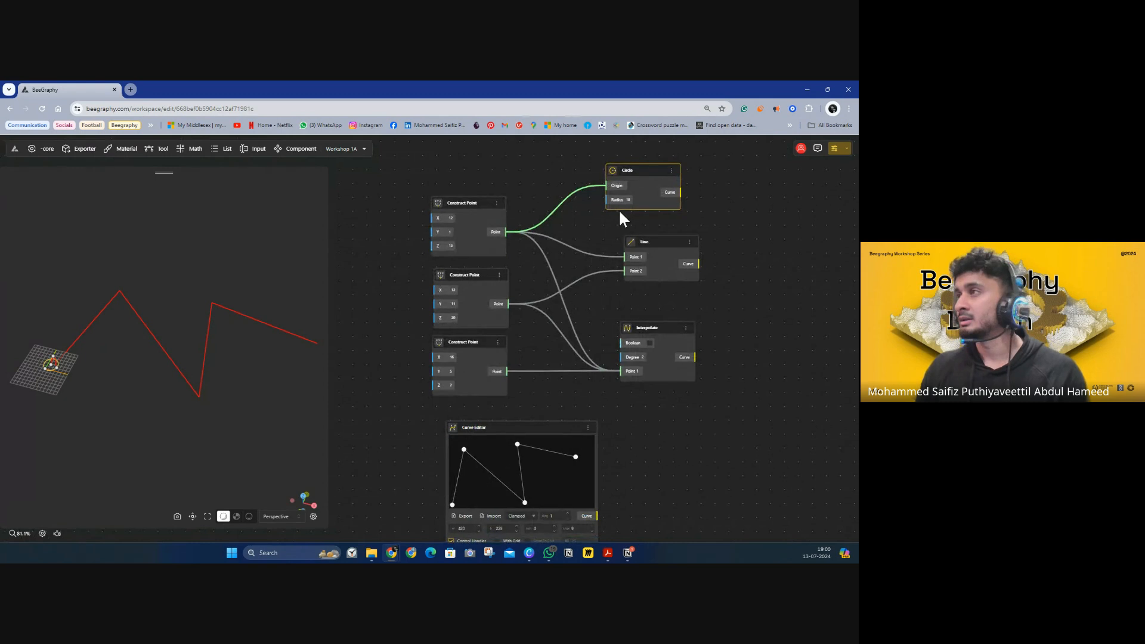
drag(618, 210, 637, 168)
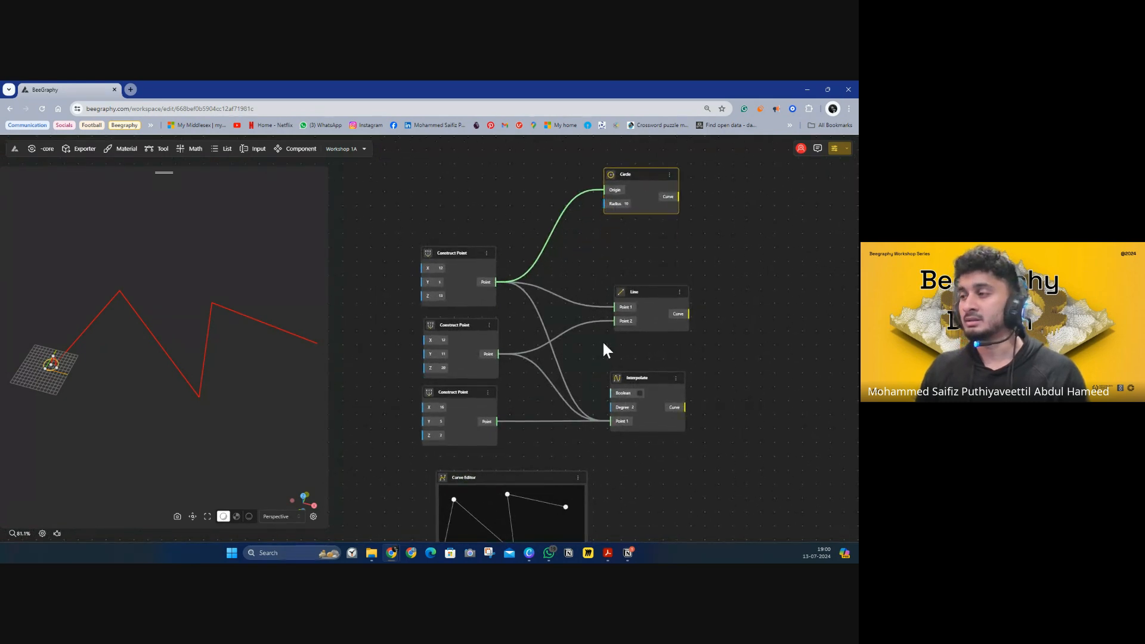
Select the Curve Editor node and hide its curve from the 3D view
drag(549, 512, 462, 362)
click(427, 335)
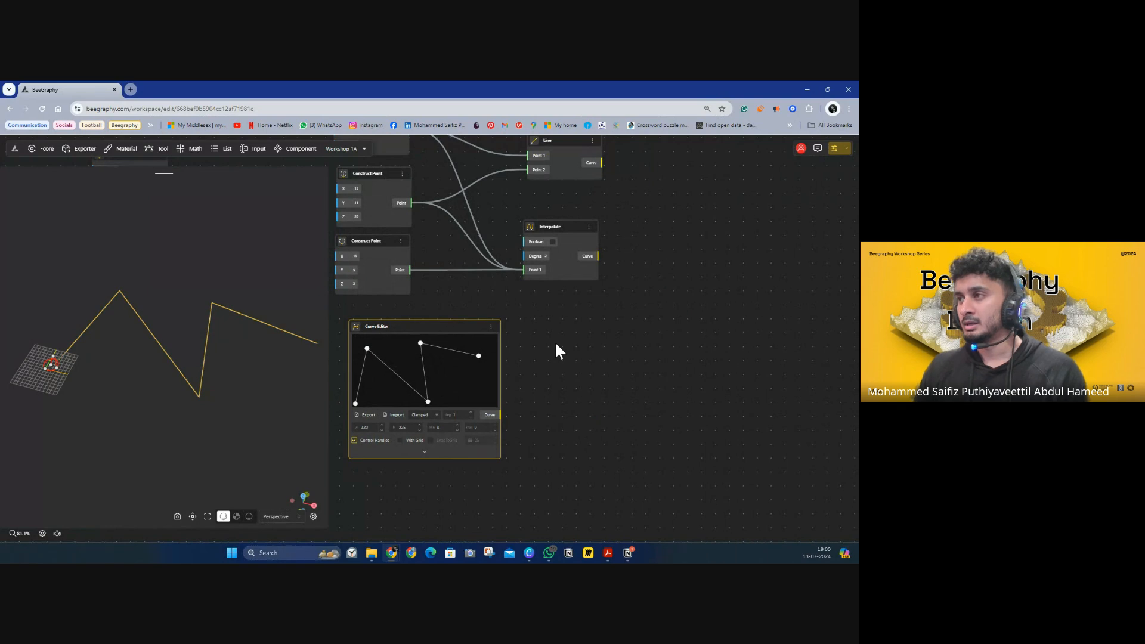
drag(541, 339, 592, 303)
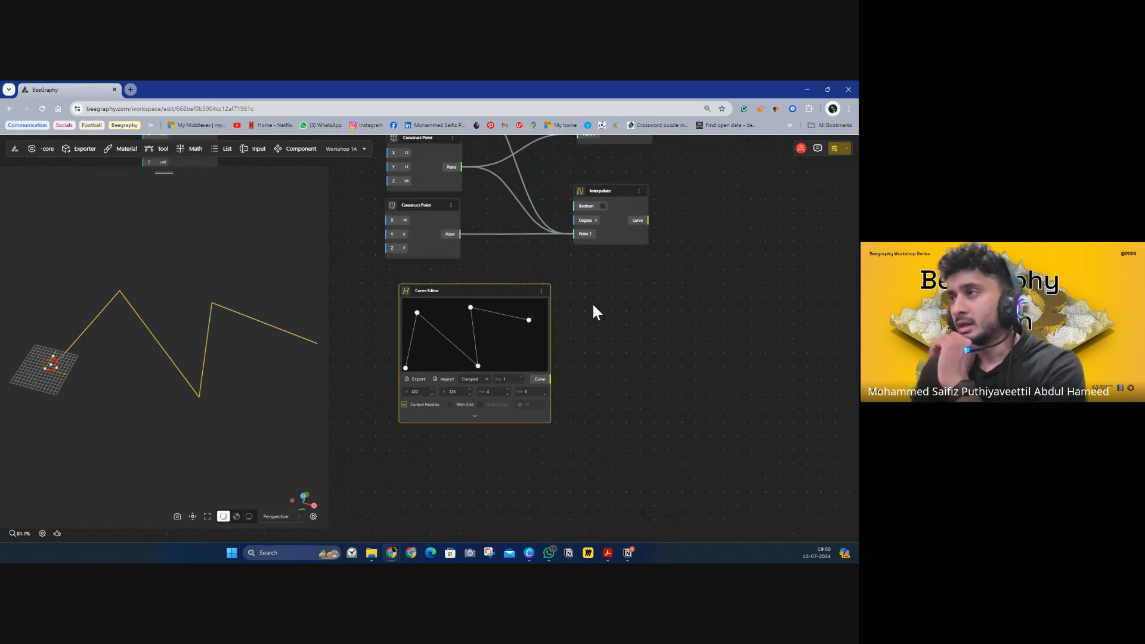
click(541, 291)
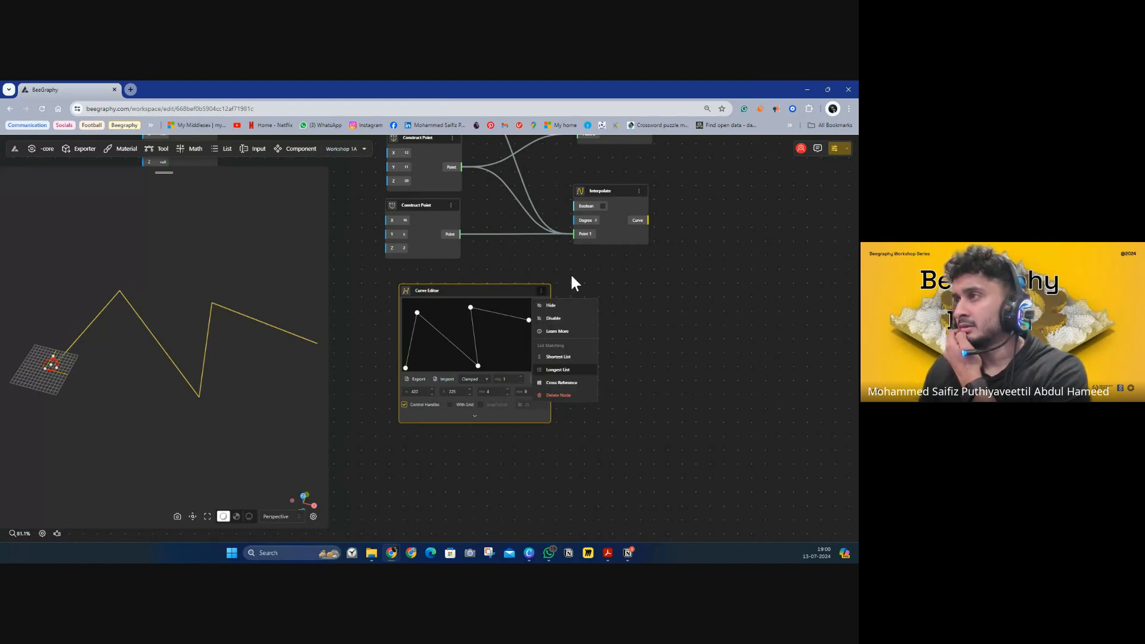
click(541, 293)
click(541, 293)
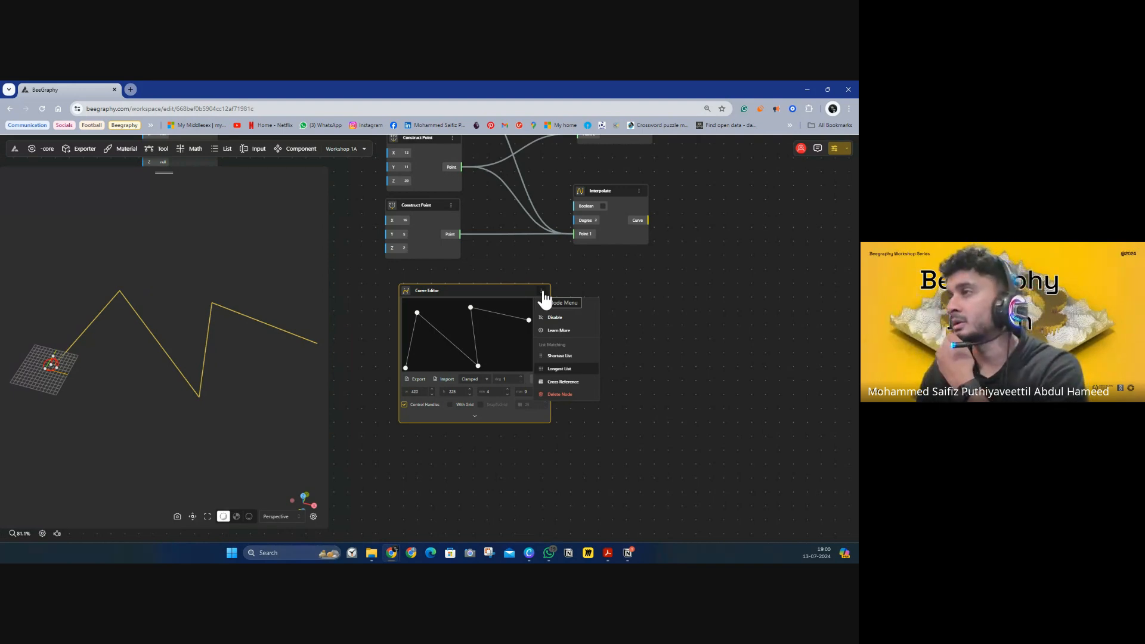
click(548, 316)
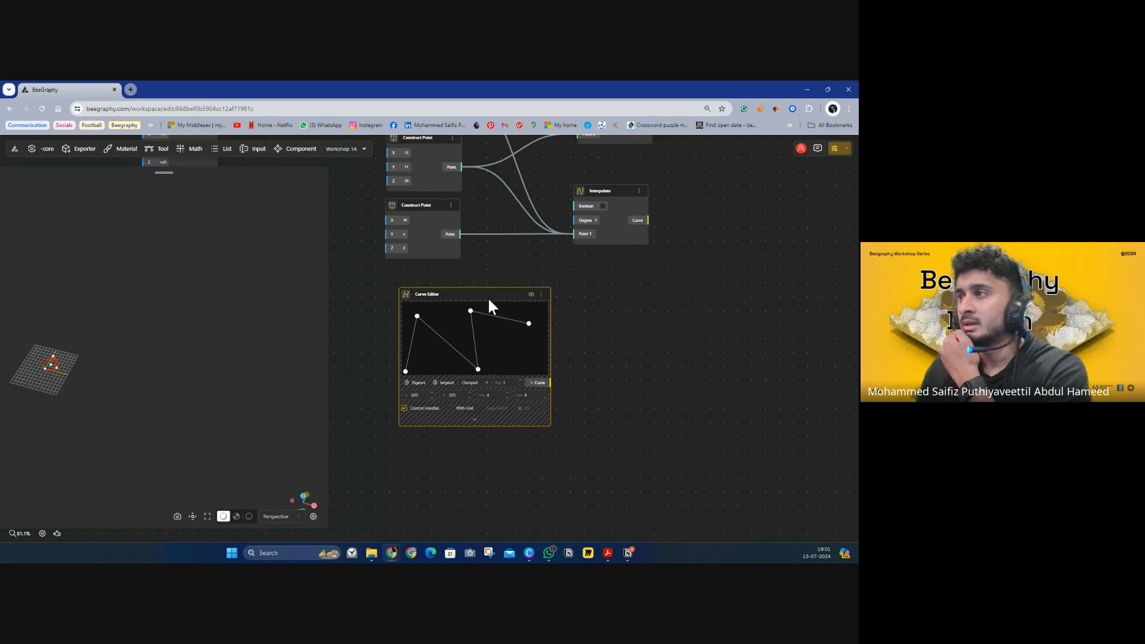
Move the Curve Editor node further down, clear of the third Construct Point node
drag(488, 296, 467, 322)
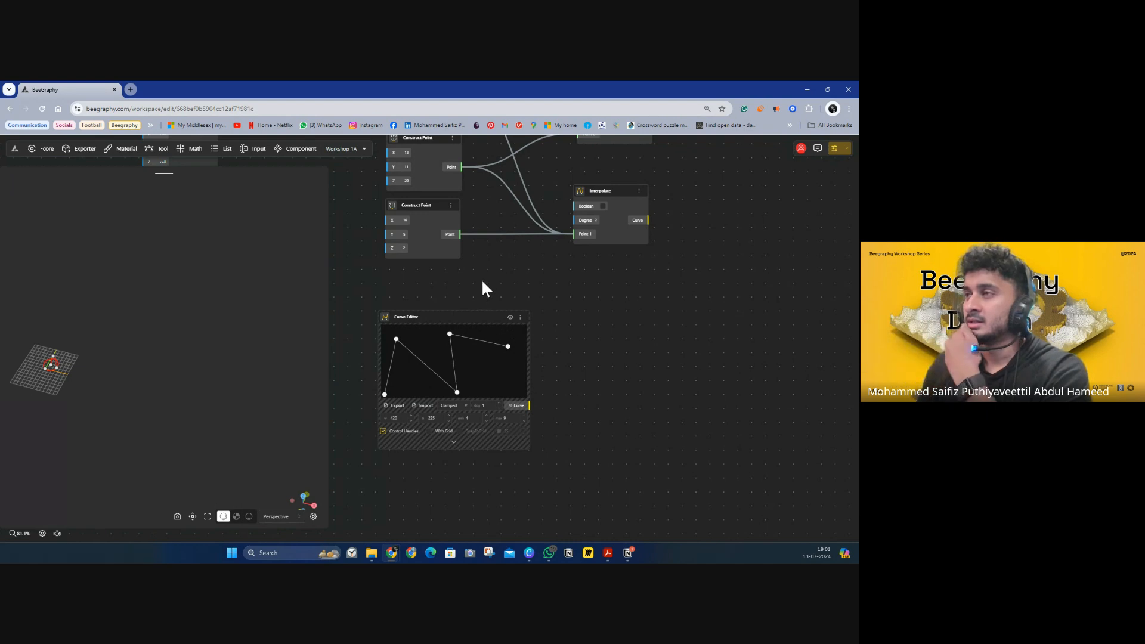
drag(501, 278, 568, 370)
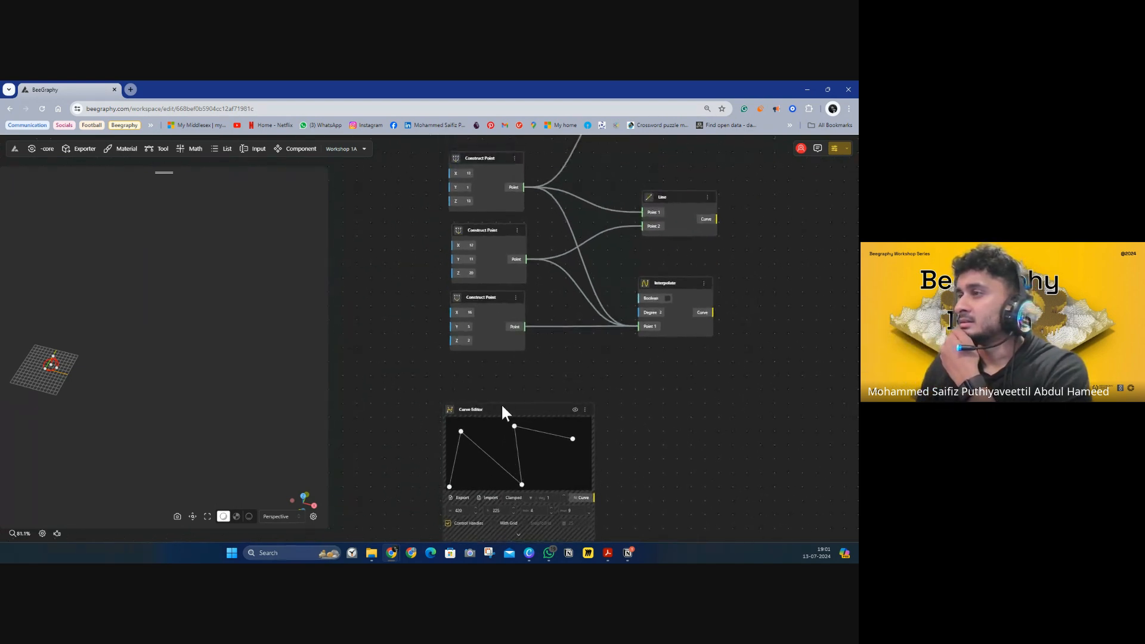
drag(503, 408, 519, 413)
Select the Circle node, frame its curve in the 3D view, and set its radius to 20
drag(592, 223, 539, 383)
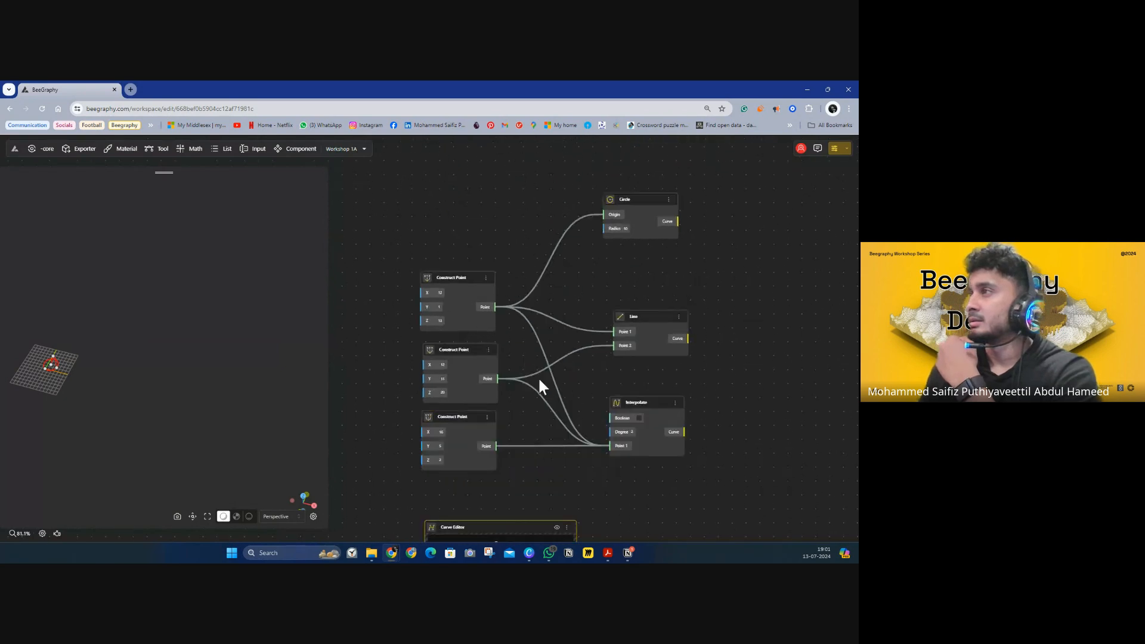
click(620, 271)
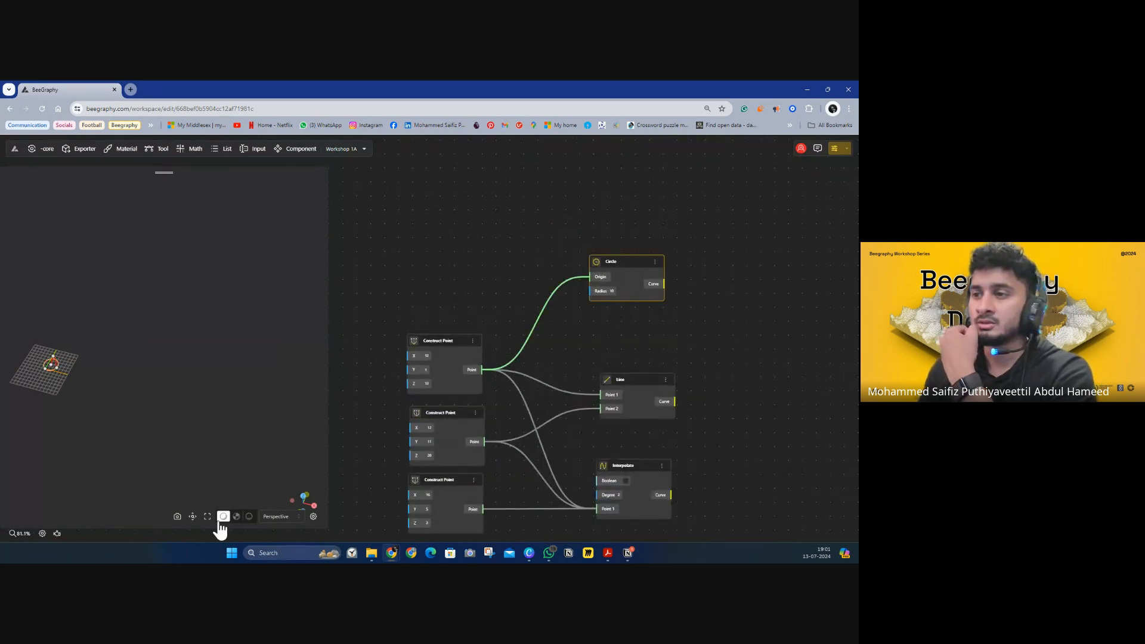
click(193, 516)
drag(227, 364, 304, 357)
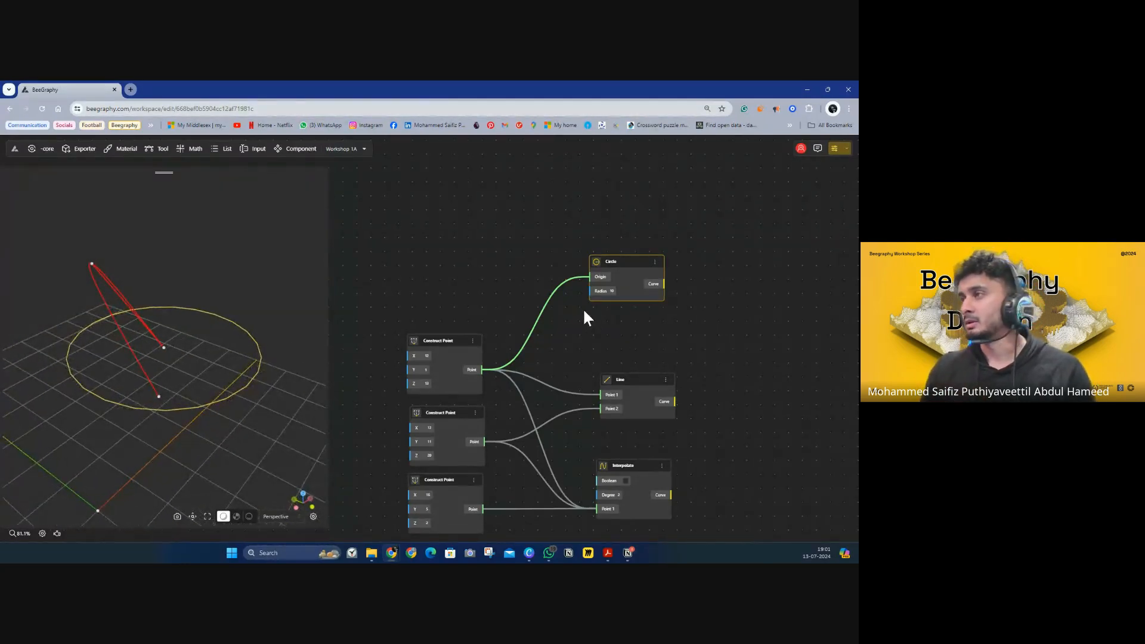
click(608, 290)
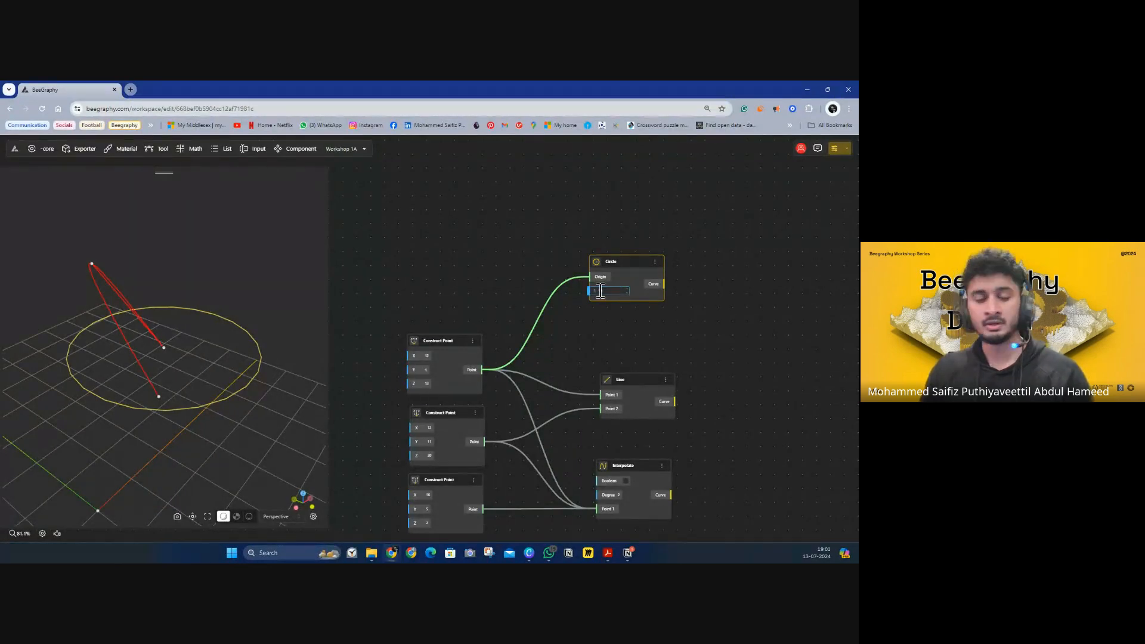
text(20)
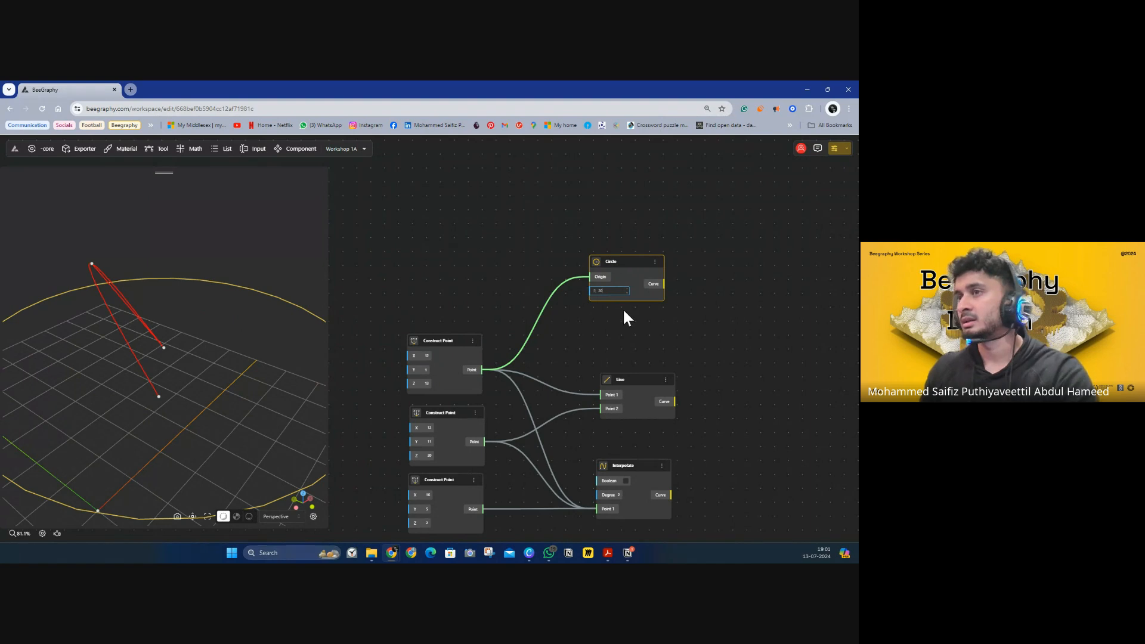
Move the Circle node further up, well clear of the Line and Construct Point nodes
click(623, 308)
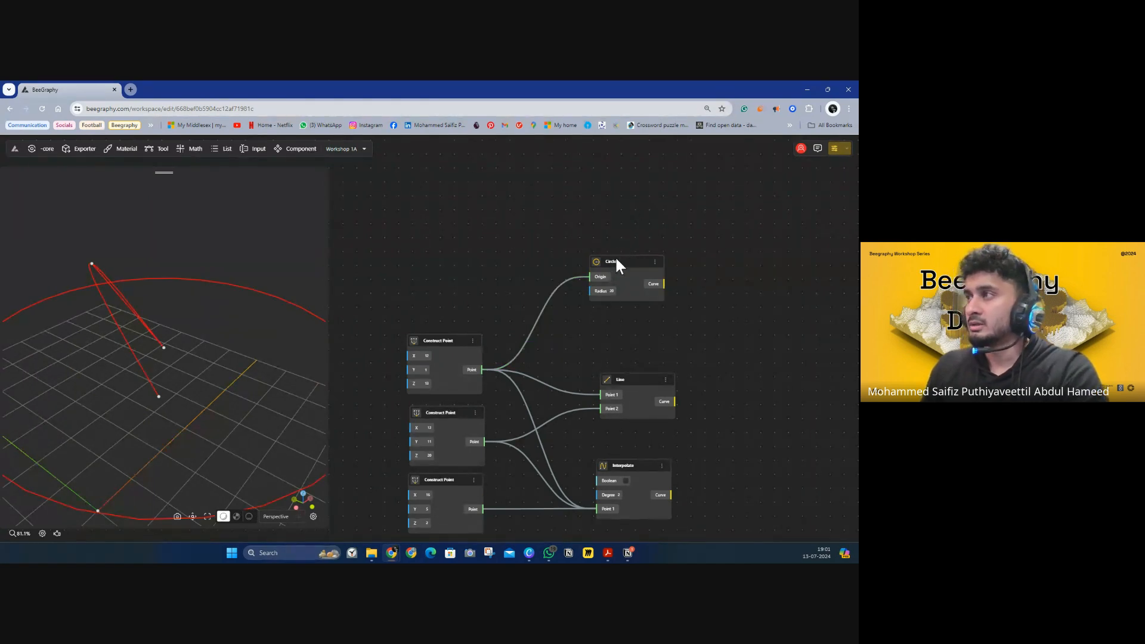
drag(617, 266, 632, 194)
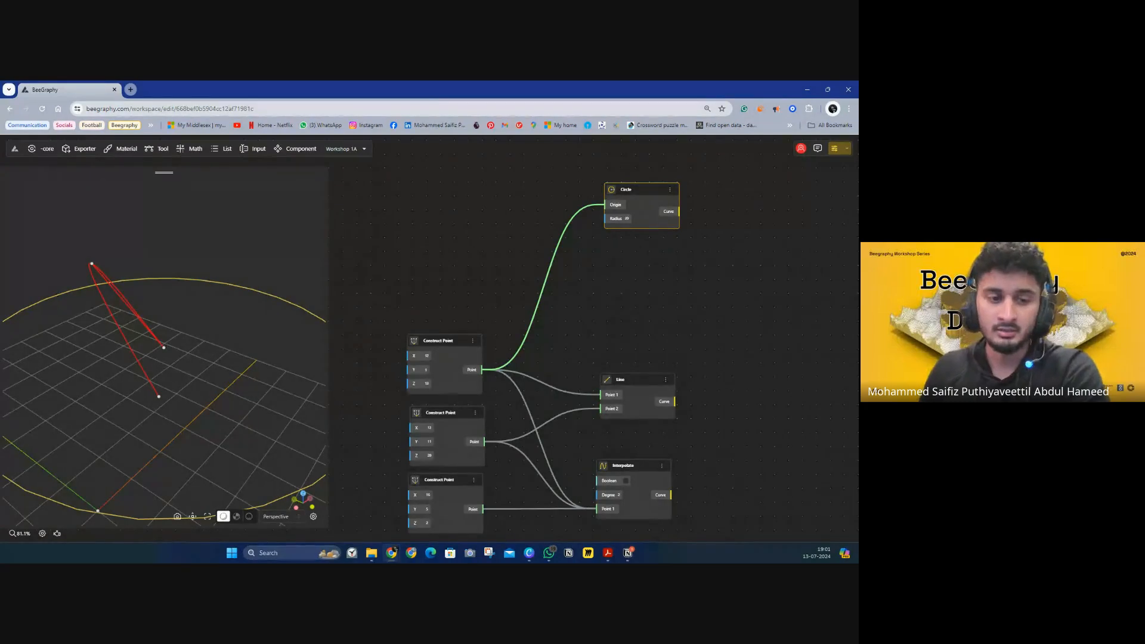
scroll(591, 267, down, 3)
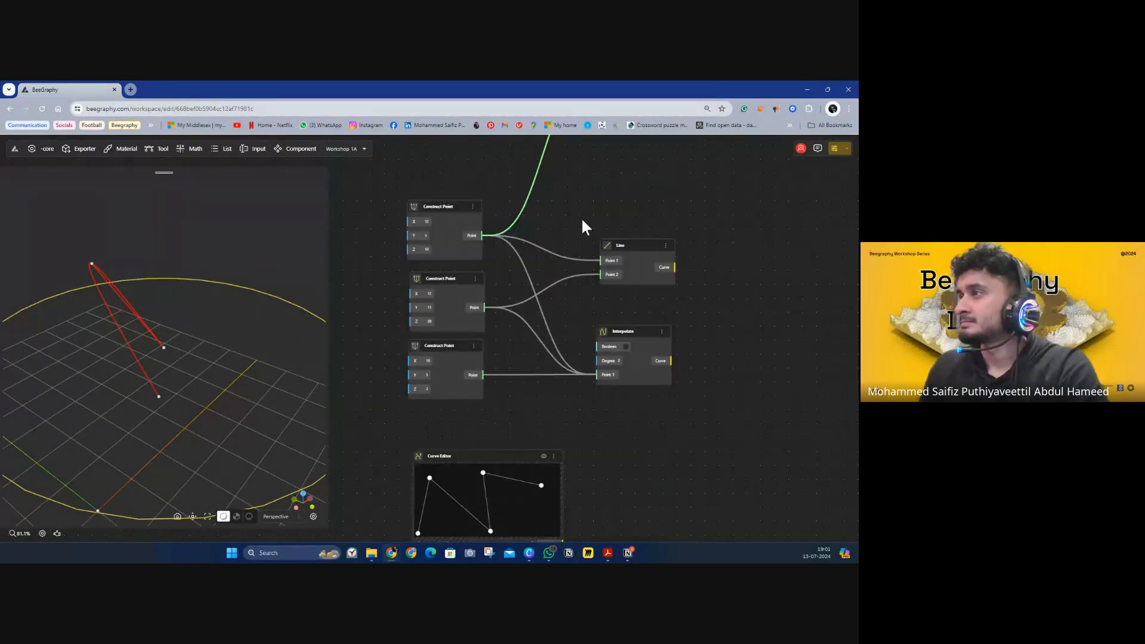
scroll(584, 220, up, 3)
drag(621, 249, 499, 335)
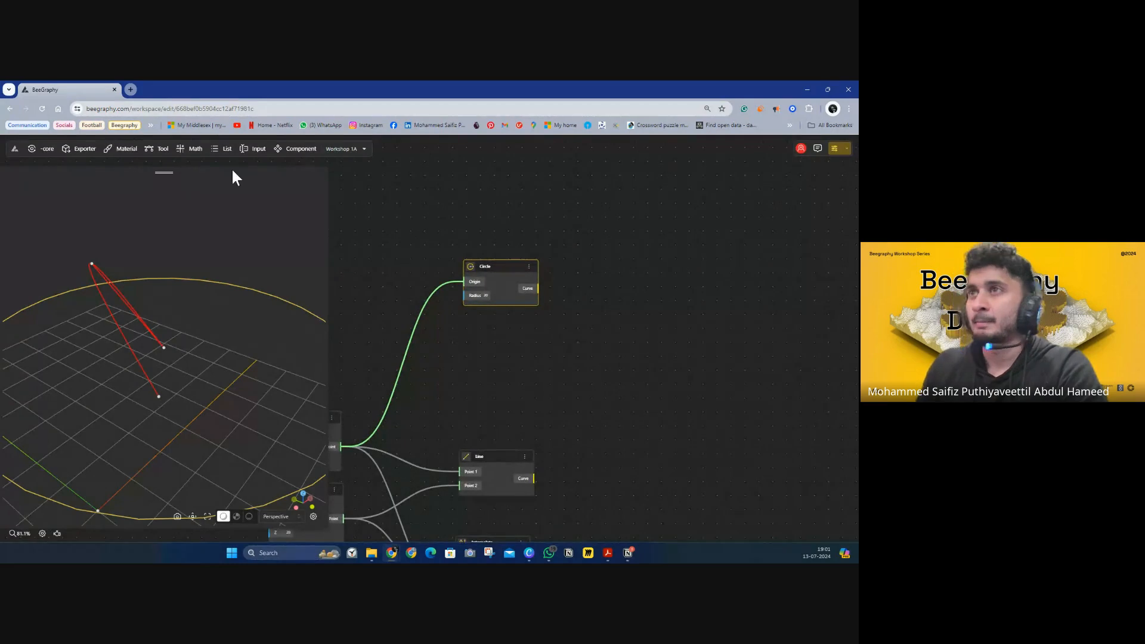
click(157, 149)
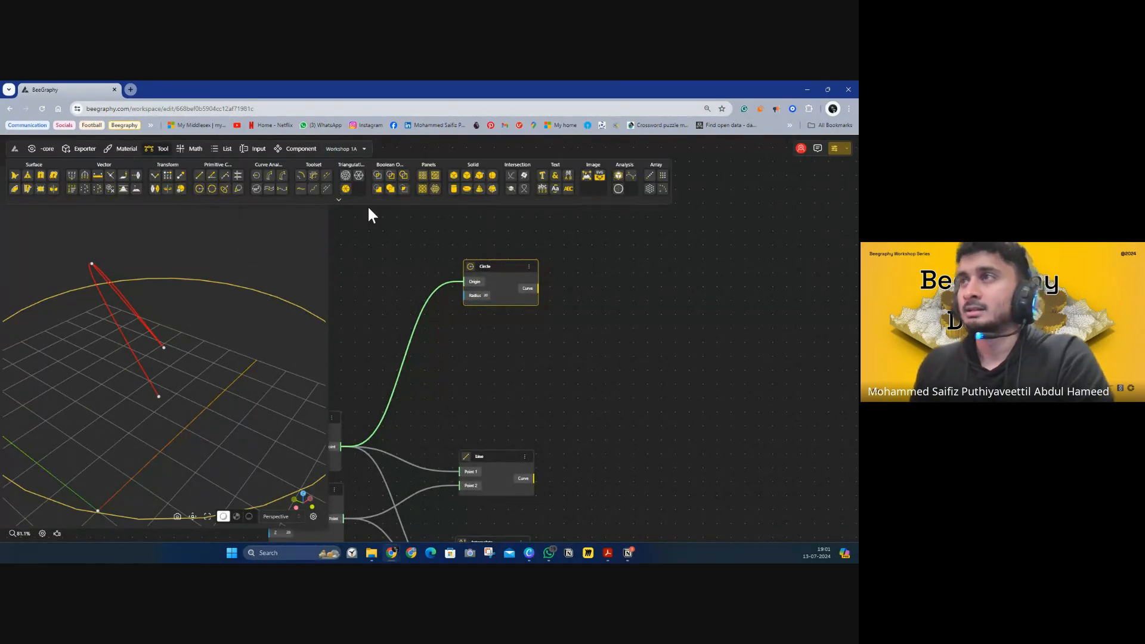
click(339, 201)
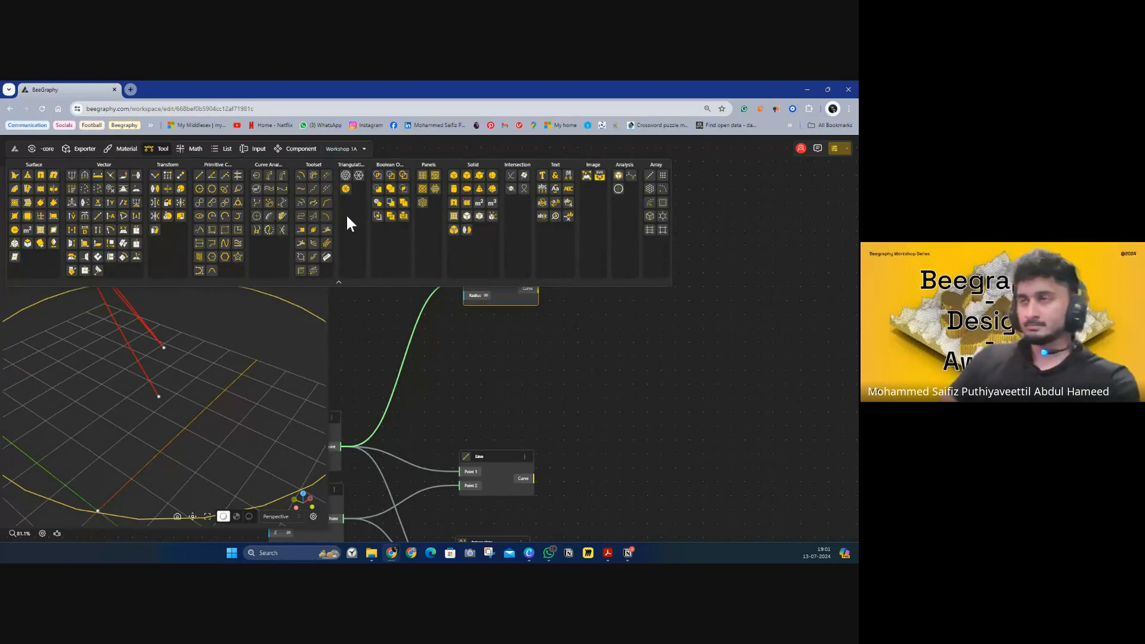
drag(544, 353, 534, 396)
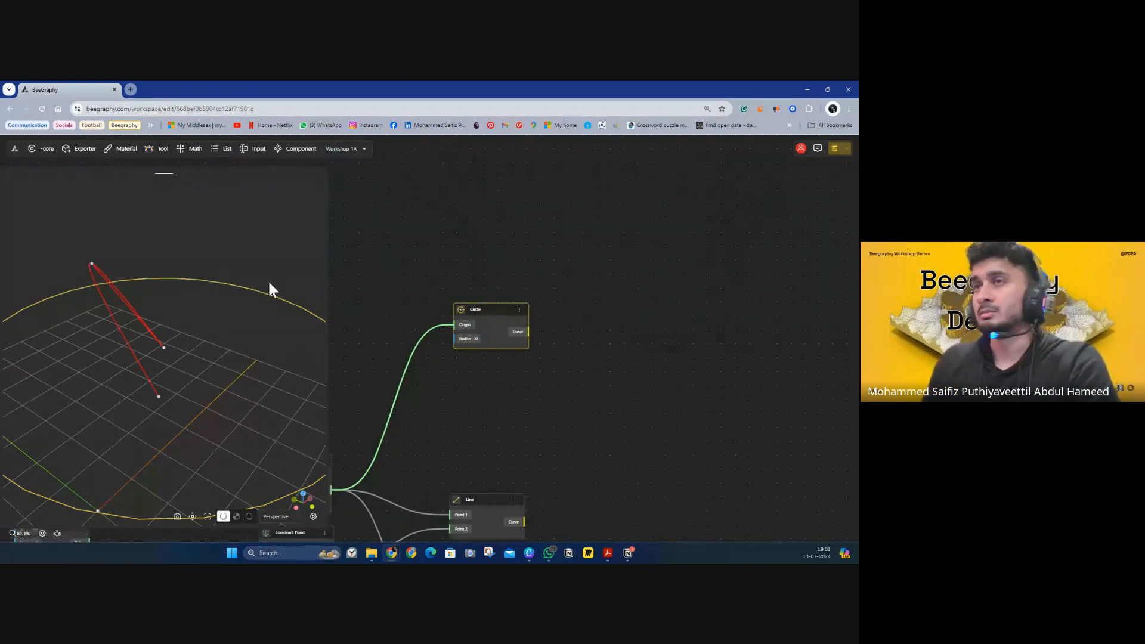
click(156, 152)
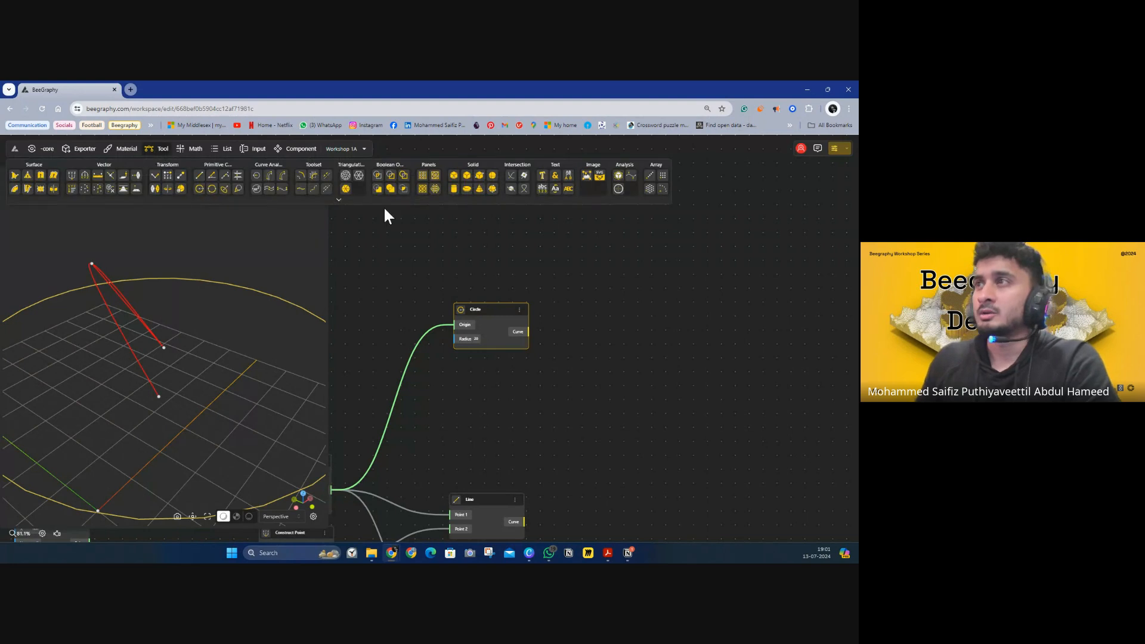
click(339, 200)
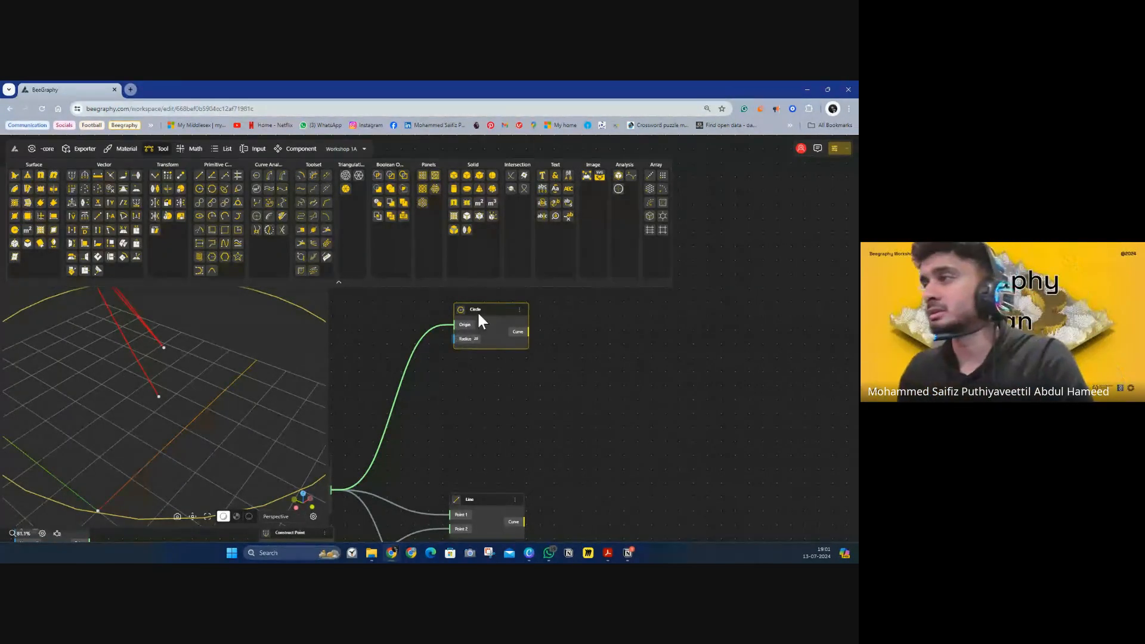
Lower the Circle node slightly, add a Curve To Surface node beside it, and connect the circle's Curve output to its Curve input
drag(478, 311, 474, 360)
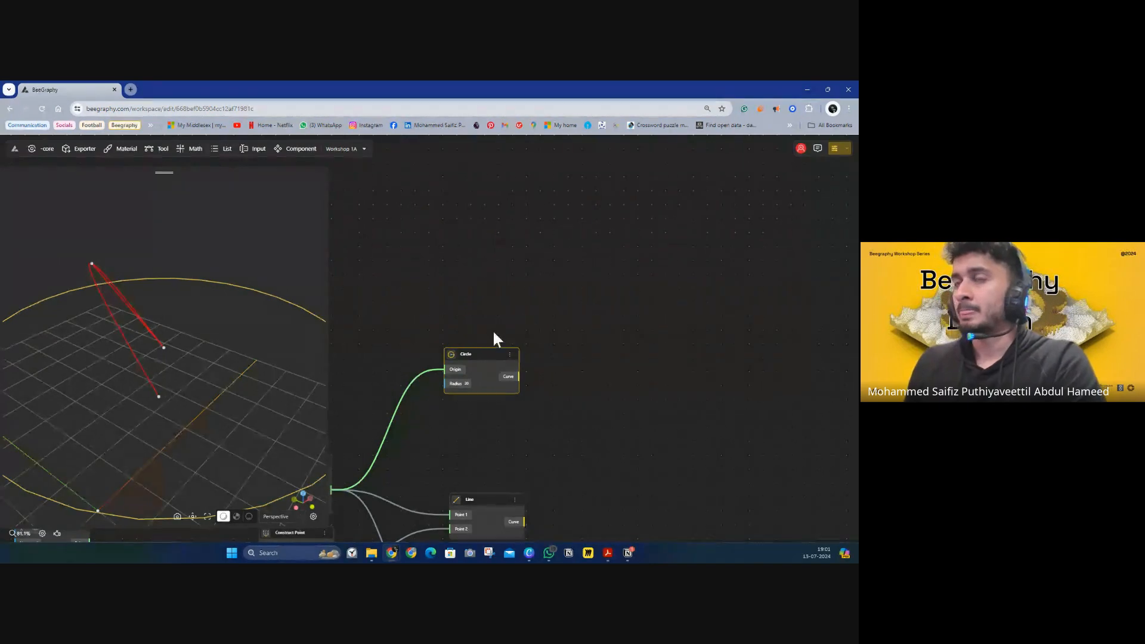
click(160, 152)
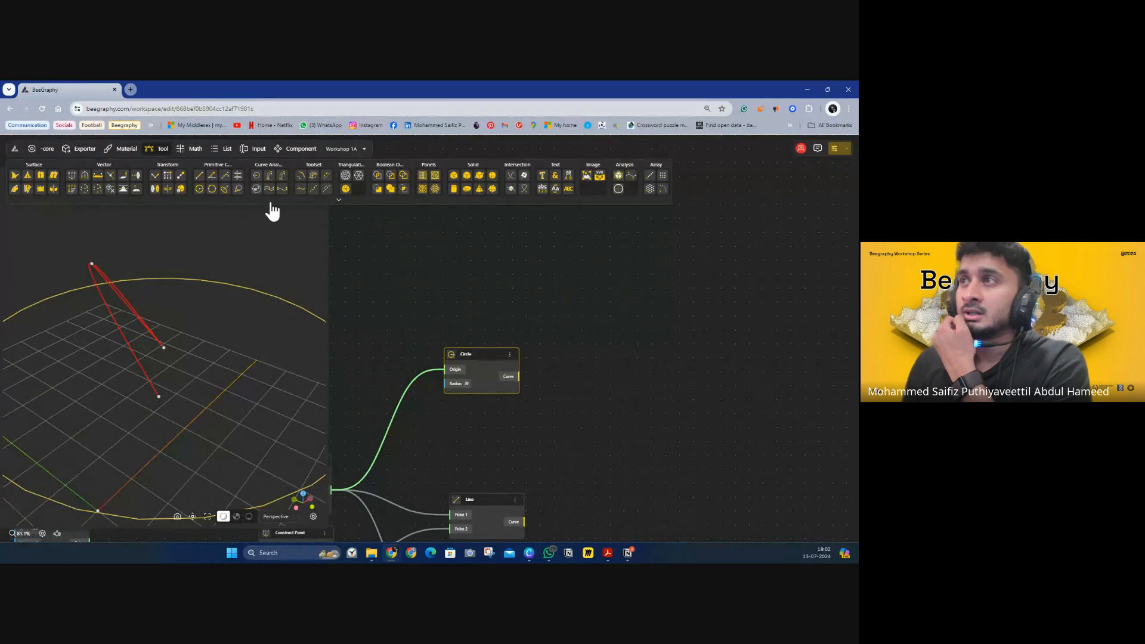
click(338, 201)
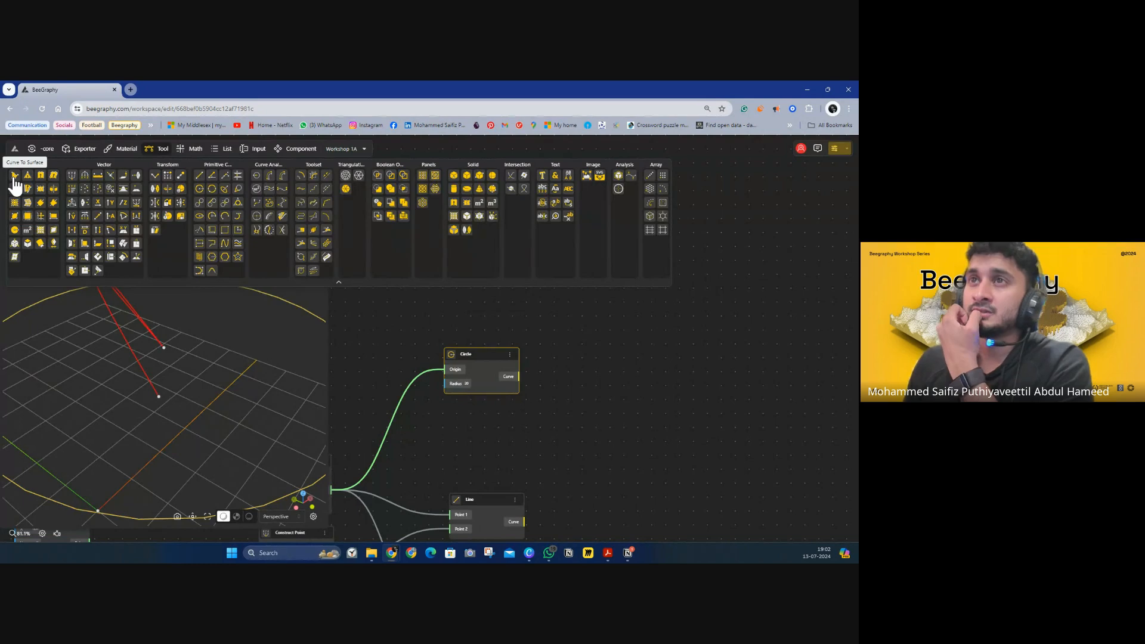
drag(15, 179, 642, 360)
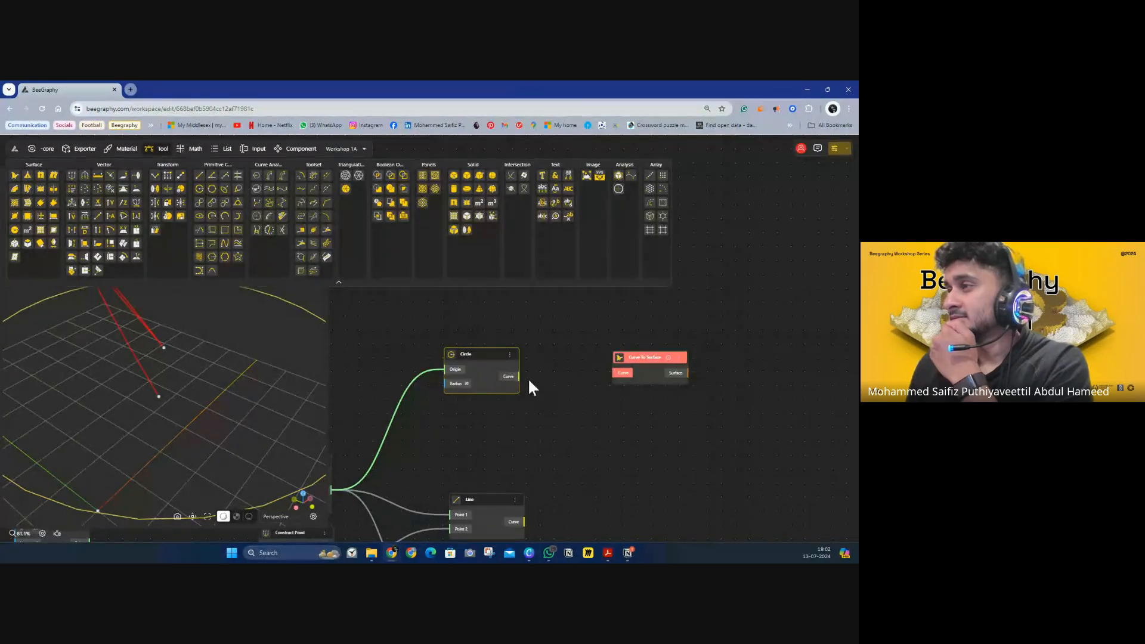
drag(519, 376, 616, 268)
click(583, 336)
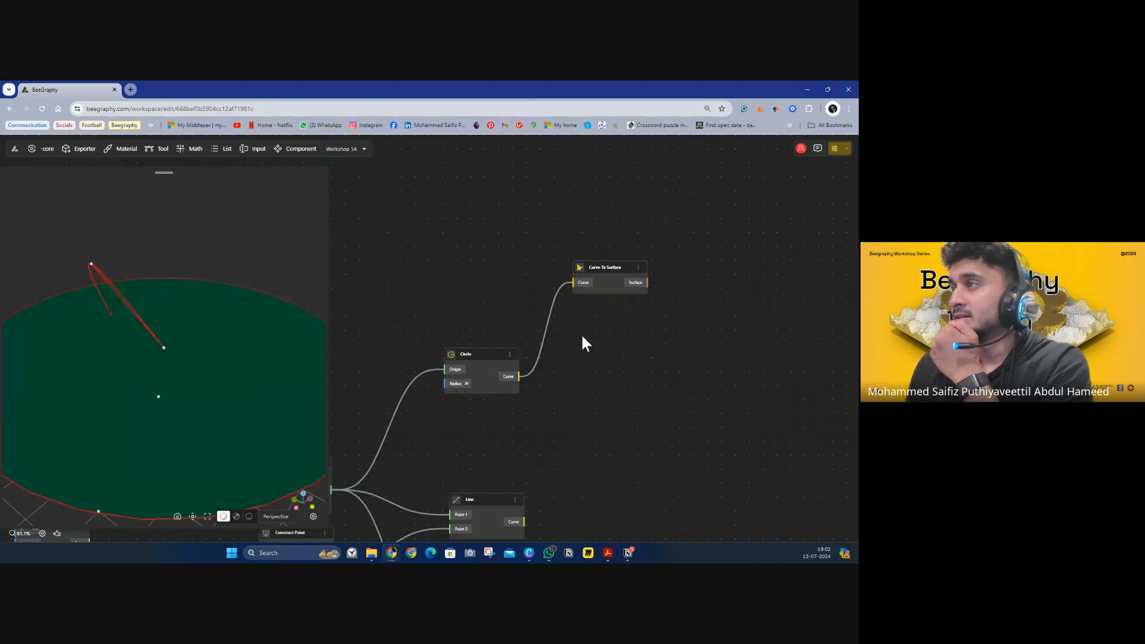
View the circular surface at an angle and rearrange the Circle and Curve To Surface nodes close together side by side
drag(605, 269, 622, 262)
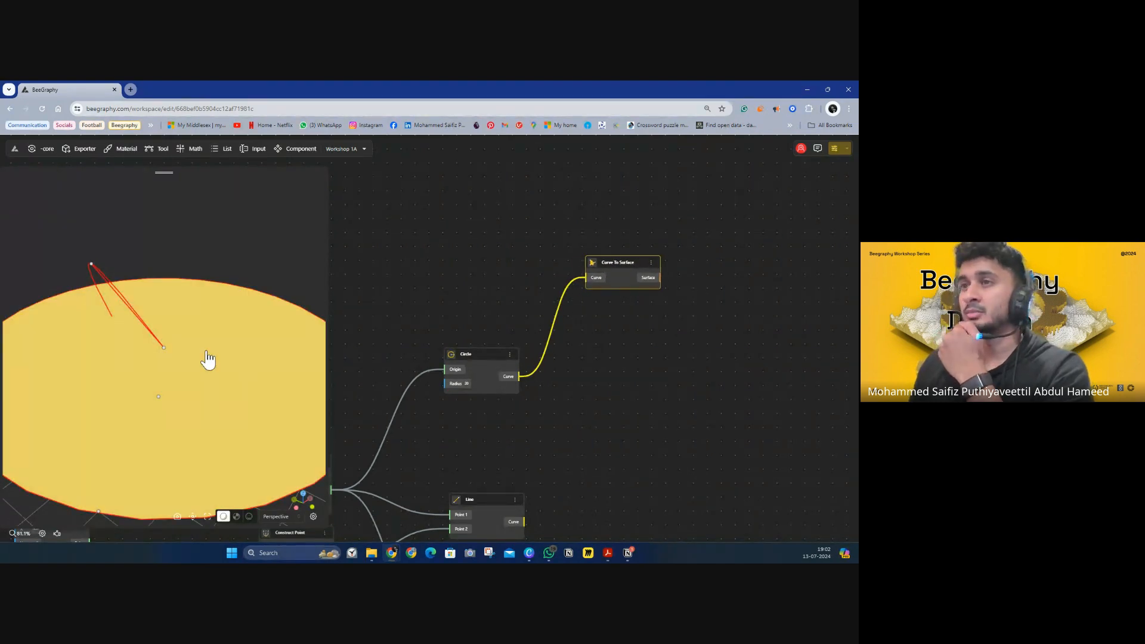
mouse_move(206, 354)
right_down()
mouse_move(243, 330)
mouse_move(199, 363)
right_up()
drag(199, 363, 31, 350)
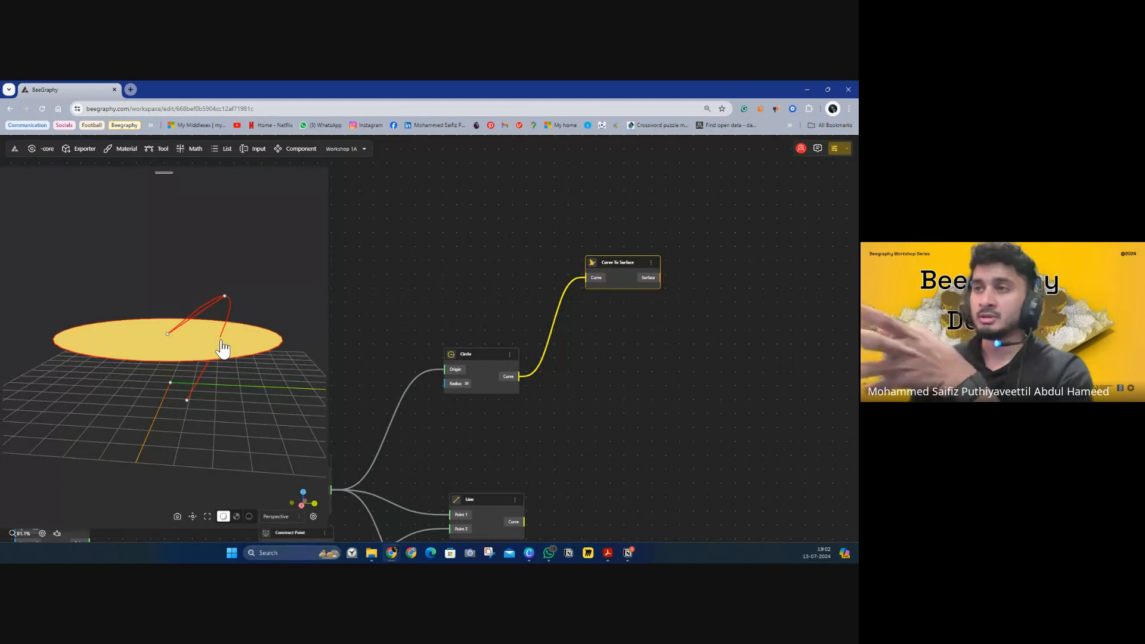
drag(226, 346, 243, 399)
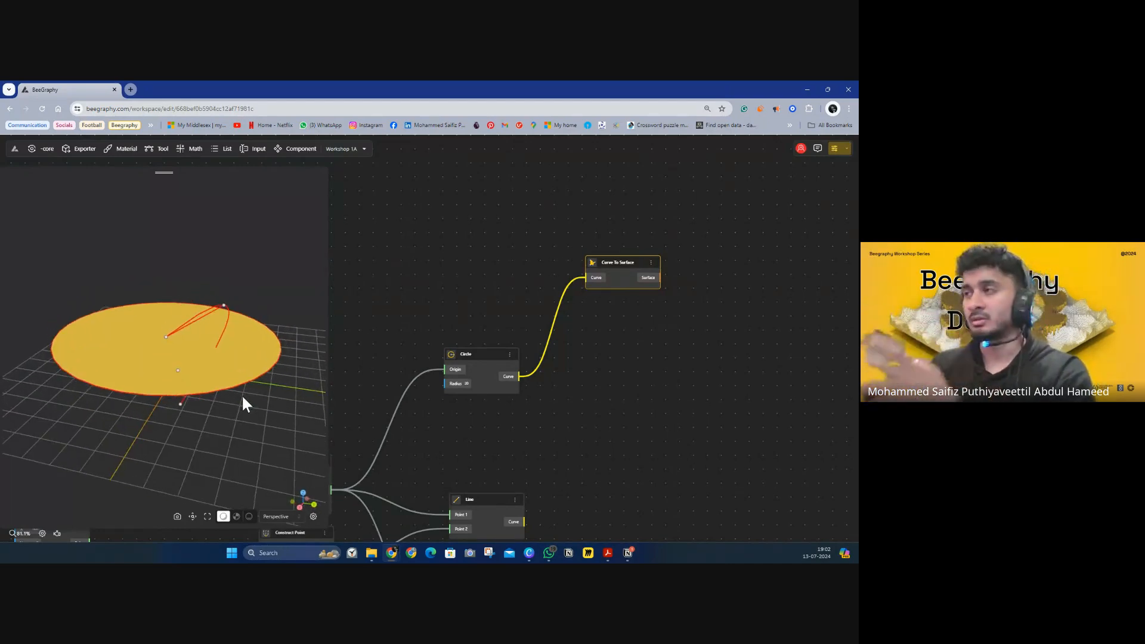
drag(483, 361, 450, 315)
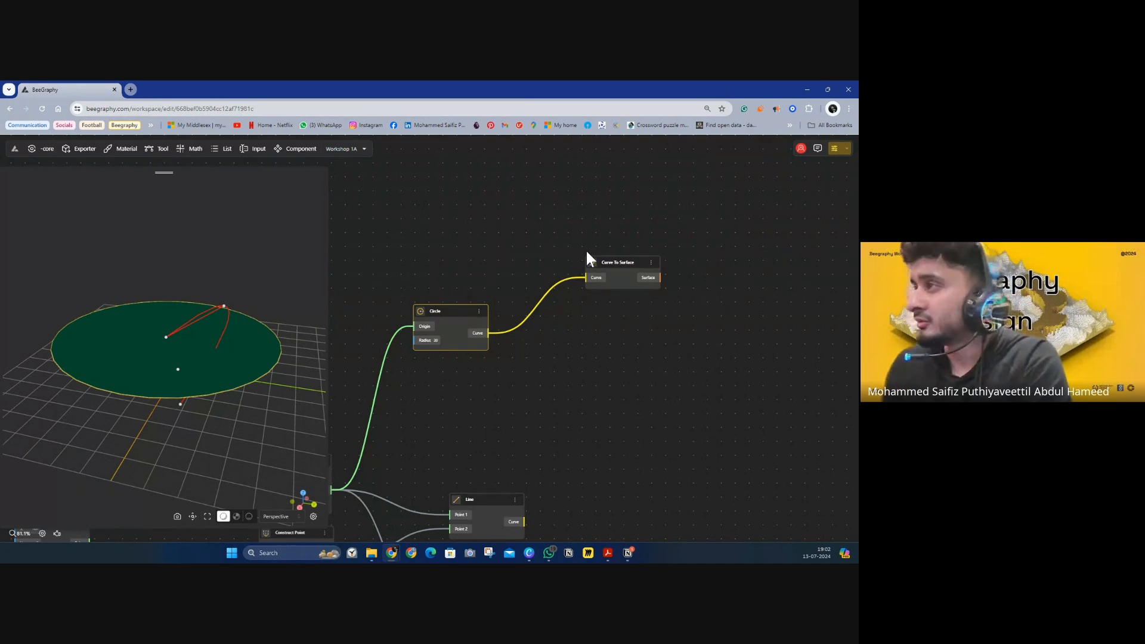
drag(616, 262, 558, 321)
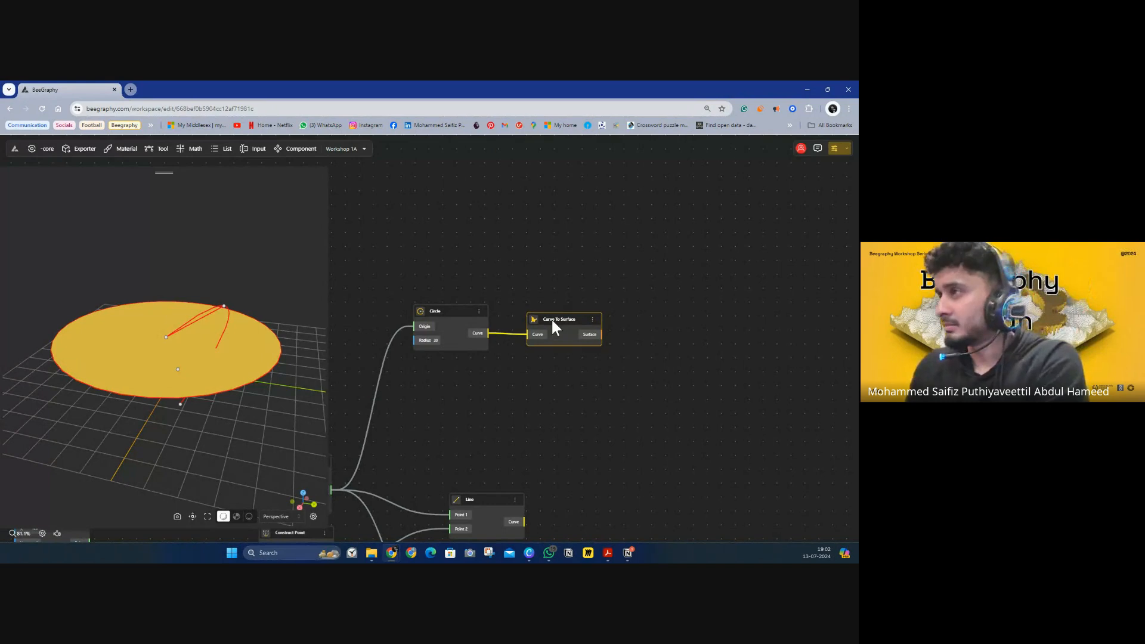
click(471, 282)
drag(525, 275, 484, 262)
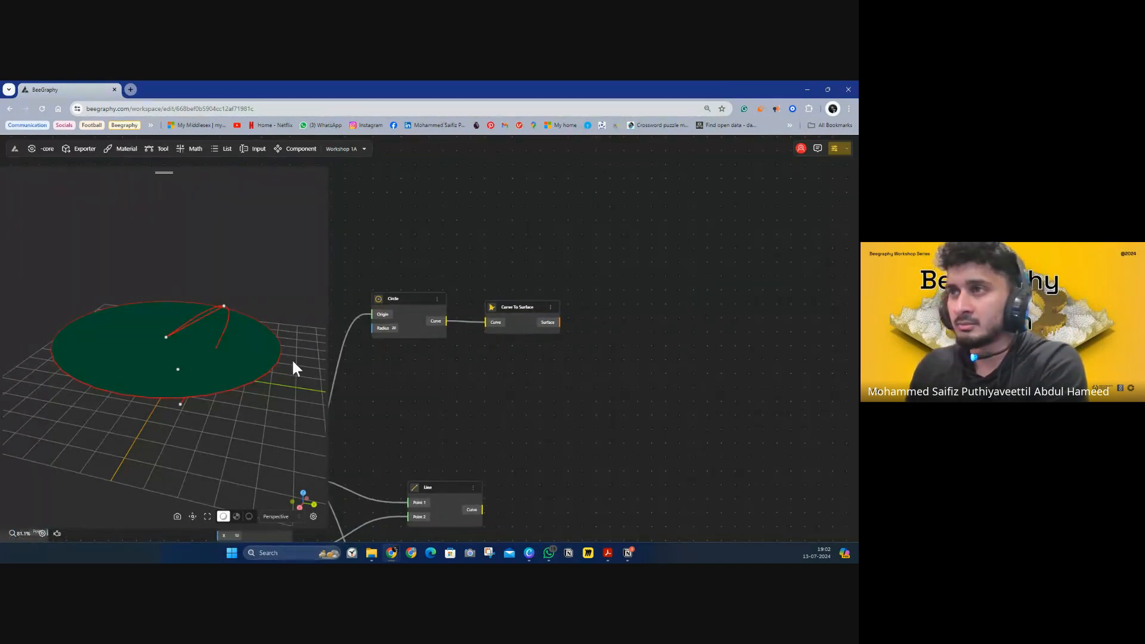
drag(149, 415, 113, 412)
drag(529, 338, 526, 147)
scroll(551, 237, down, 2)
scroll(551, 242, up, 1)
scroll(552, 253, up, 3)
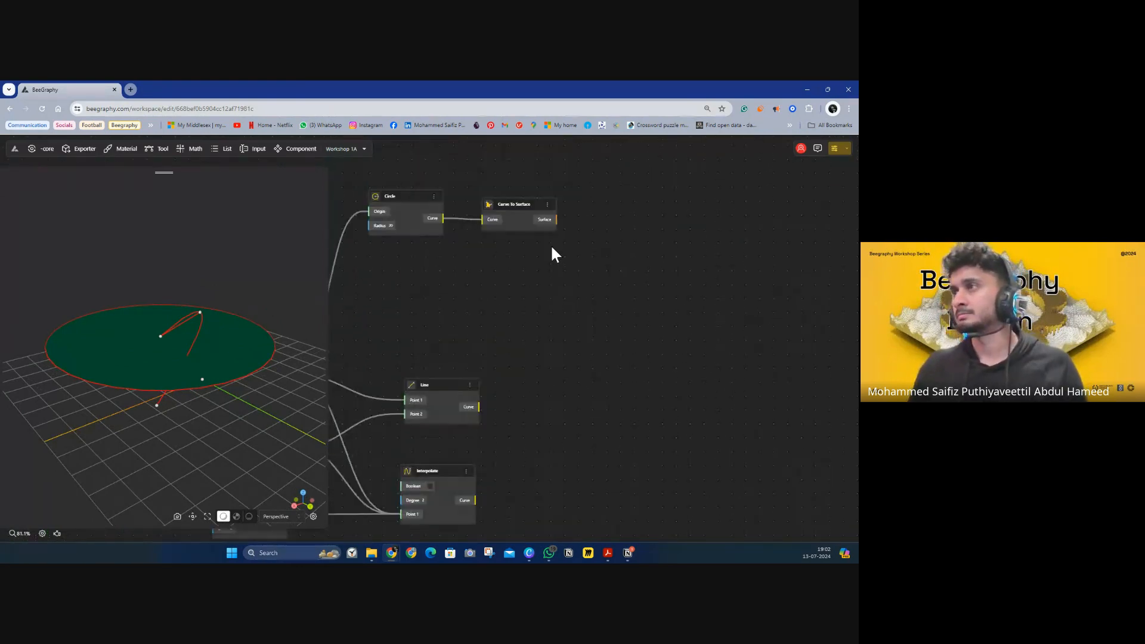
drag(543, 307, 626, 370)
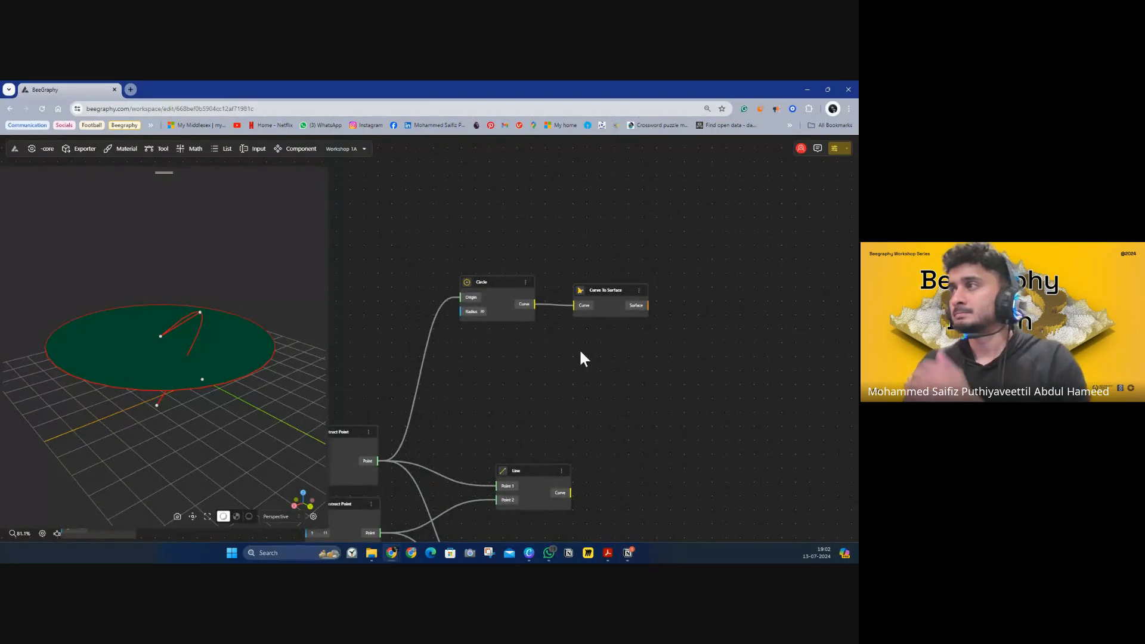
Add a Pipe surface node below the Curve To Surface node
drag(621, 291, 616, 291)
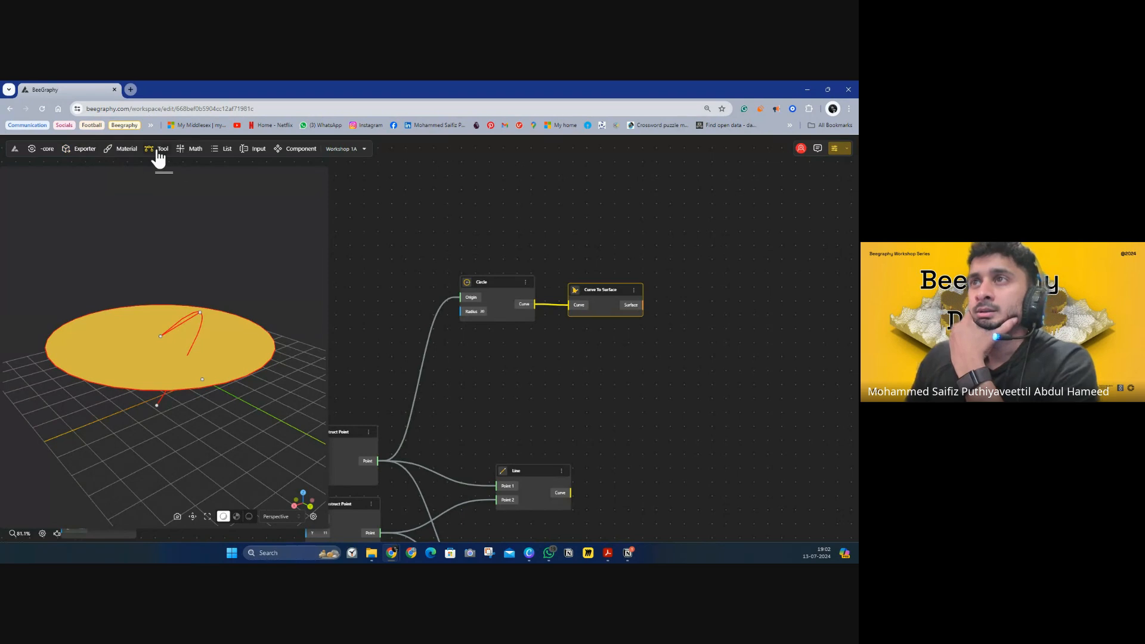
click(158, 156)
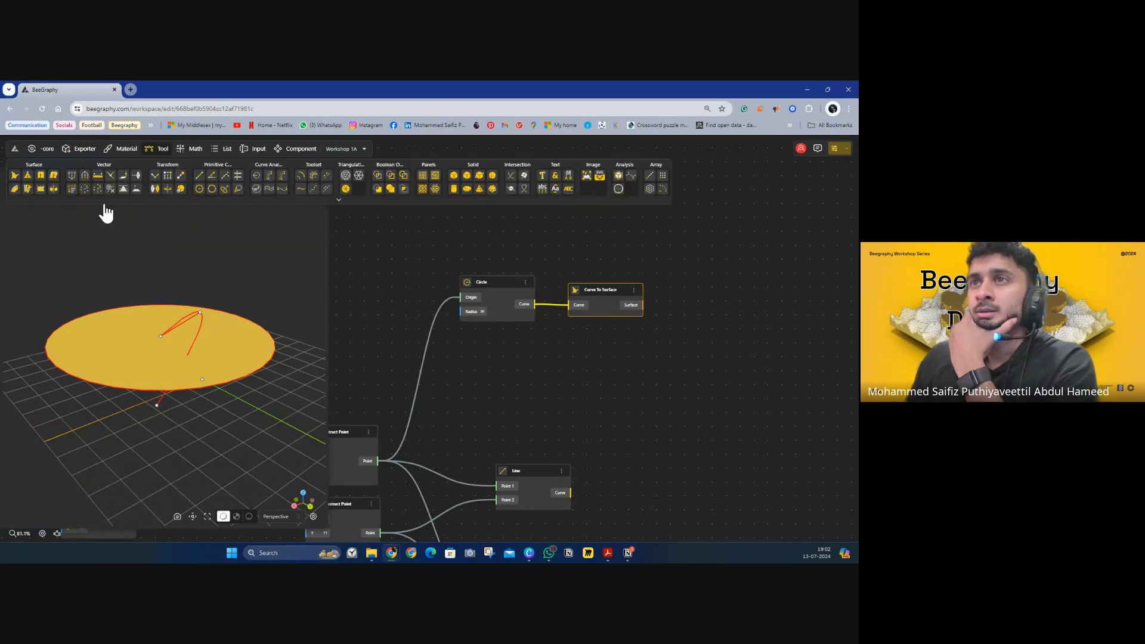
click(338, 201)
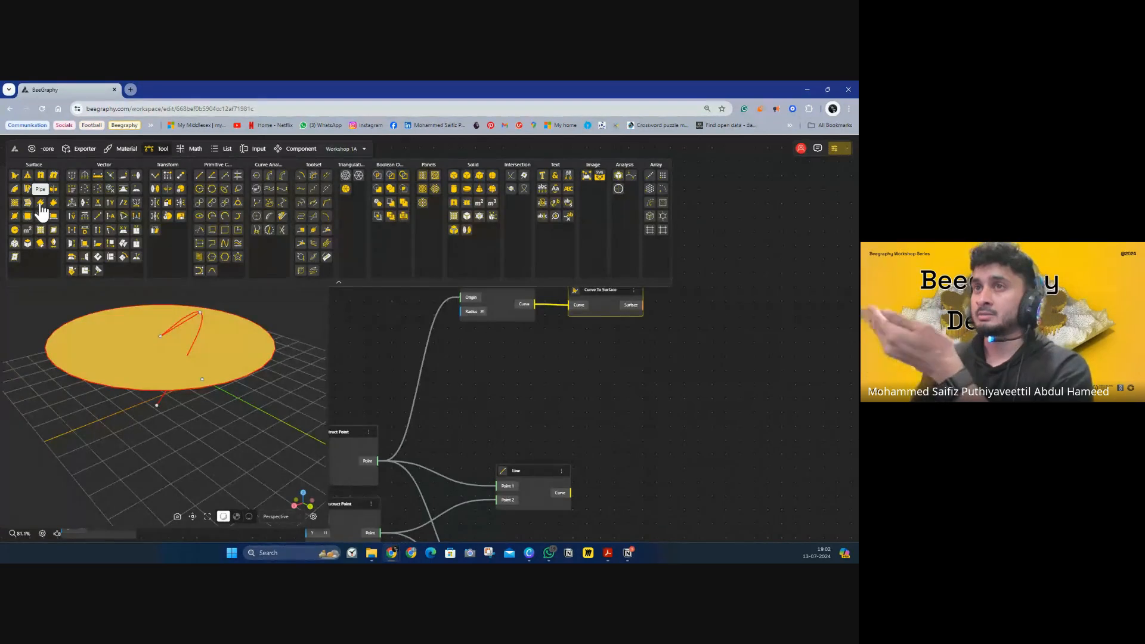
drag(40, 204, 615, 382)
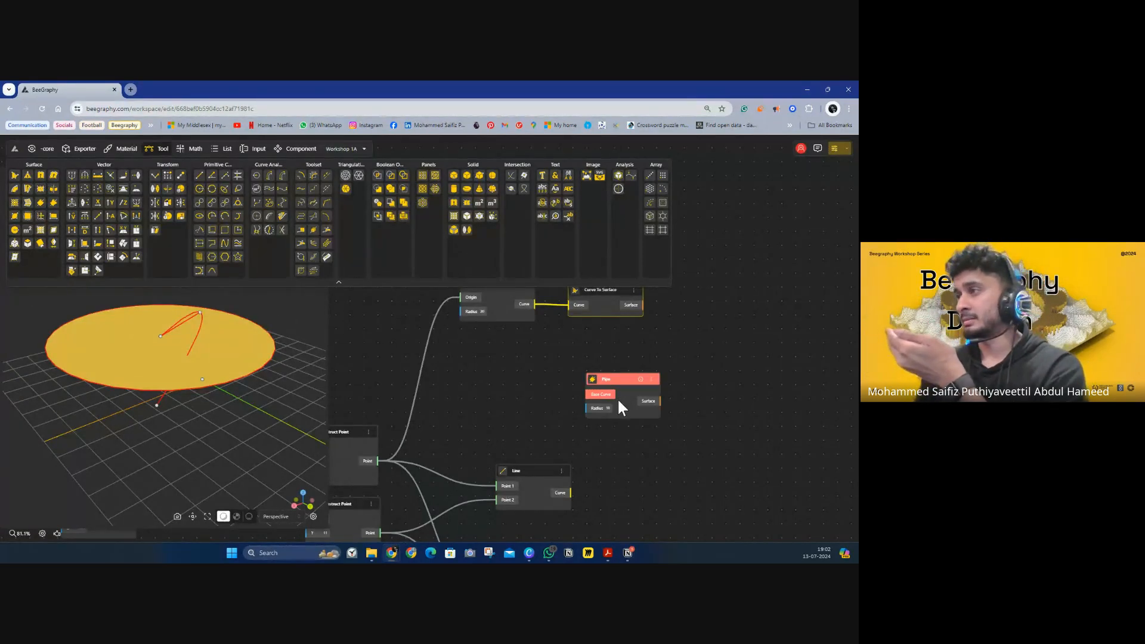
click(507, 356)
Hide the Curve To Surface node's surface in the 3D view and move the node further up
click(634, 290)
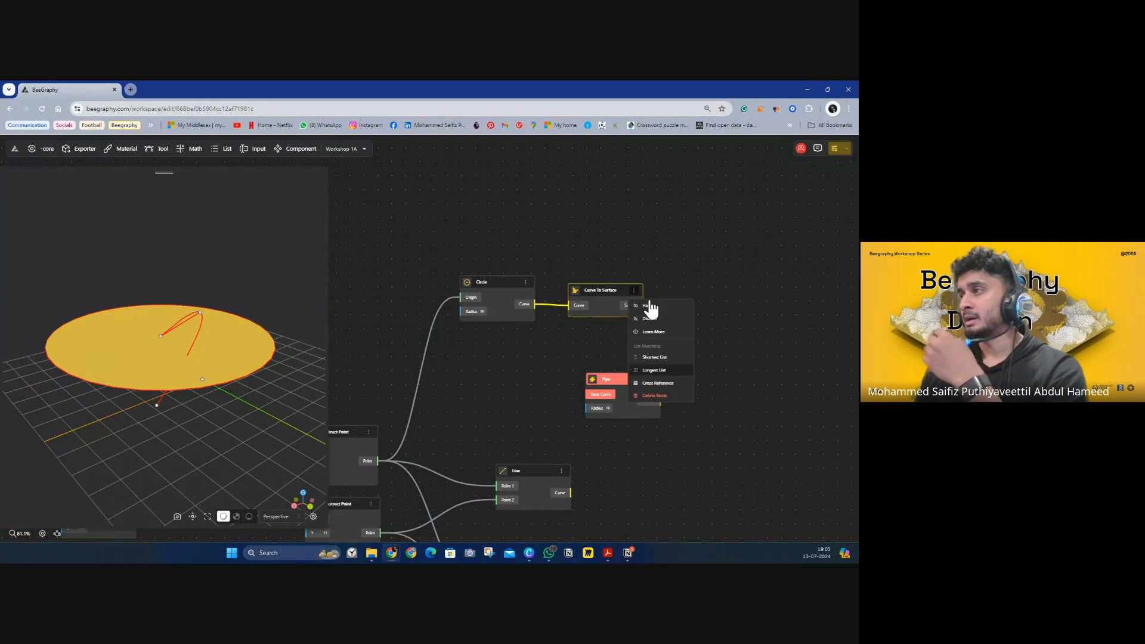
click(652, 306)
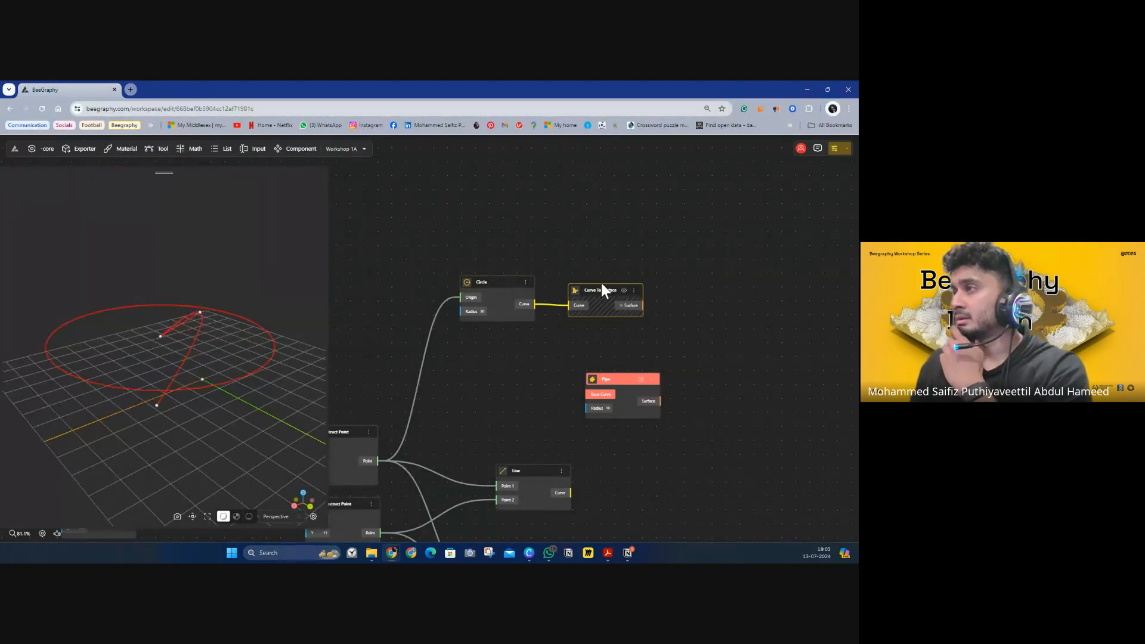
drag(603, 289, 656, 227)
Connect the Circle node's Curve output to the Pipe's Base Curve input and view the resulting pipe from another angle
drag(622, 374, 536, 304)
click(494, 283)
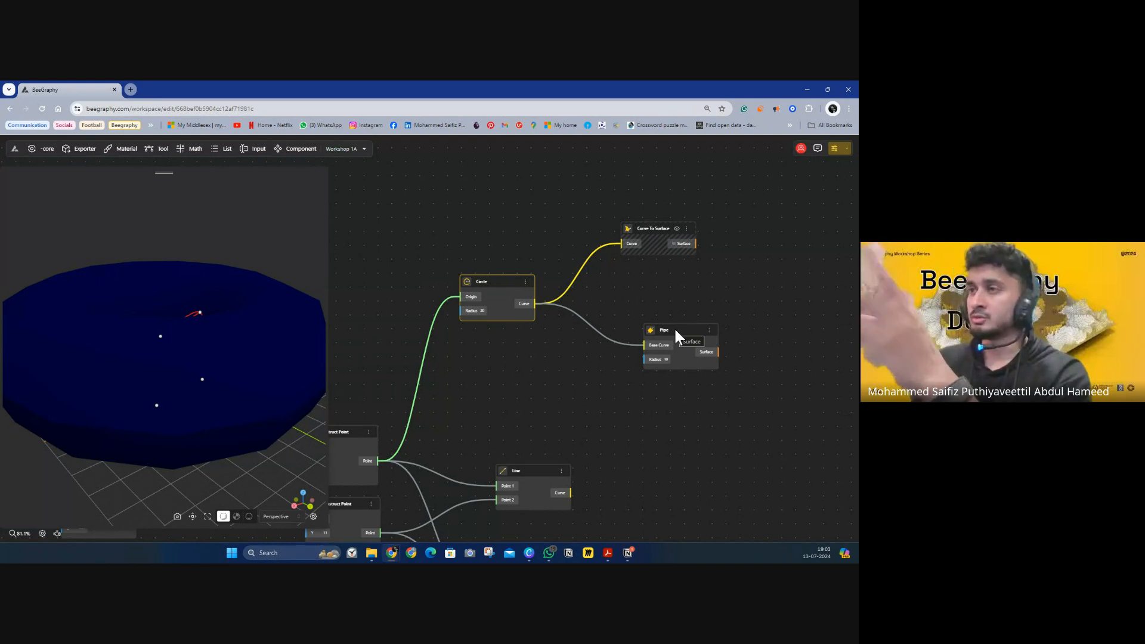
drag(266, 328, 636, 373)
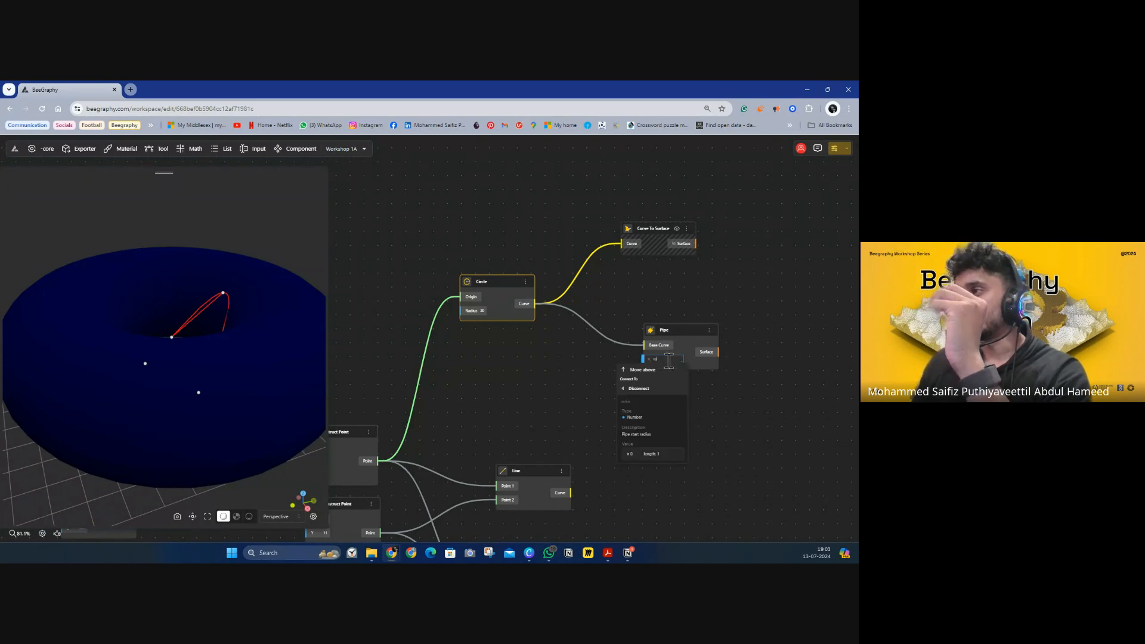
click(550, 375)
Add a Range Input node and place it between the Circle and Line nodes, just before the Pipe node
double_click(547, 385)
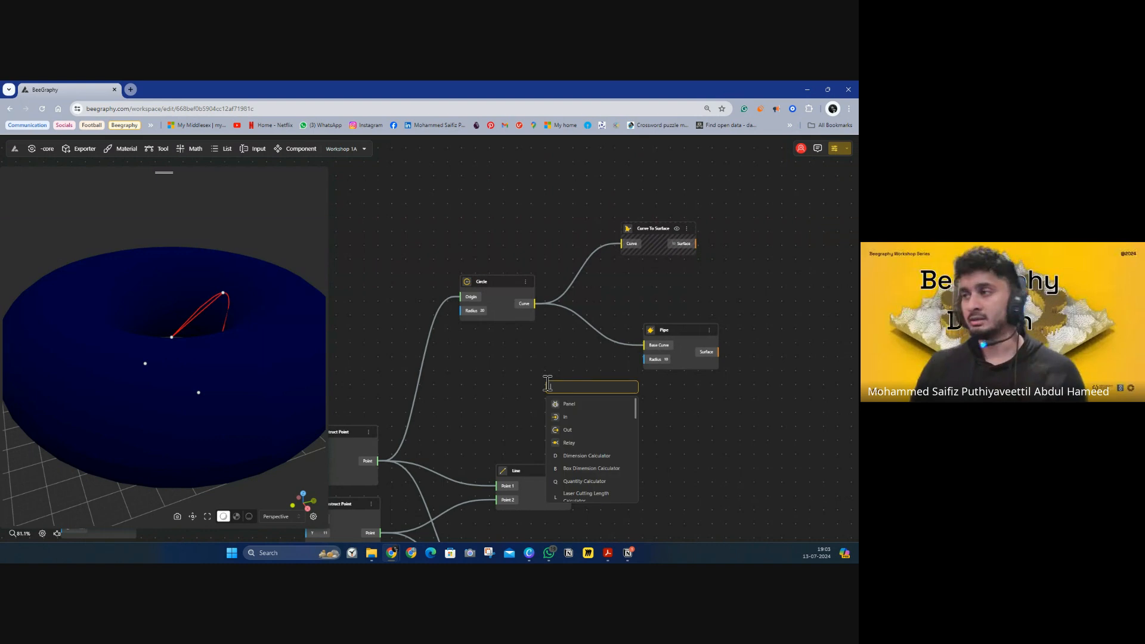
text(range)
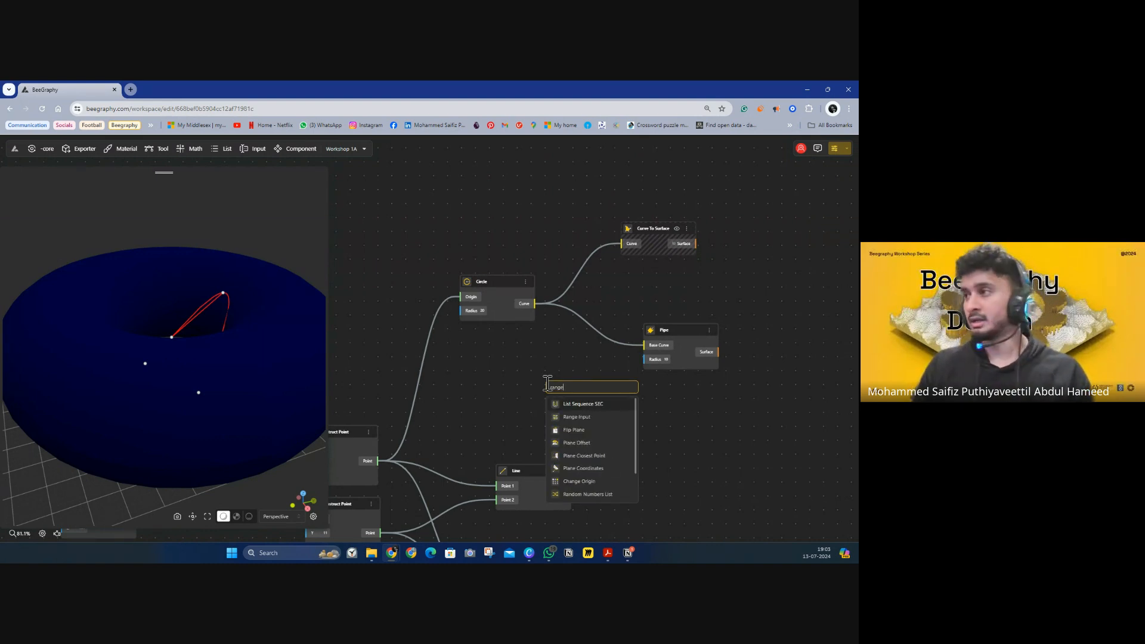
click(587, 417)
drag(590, 388, 547, 365)
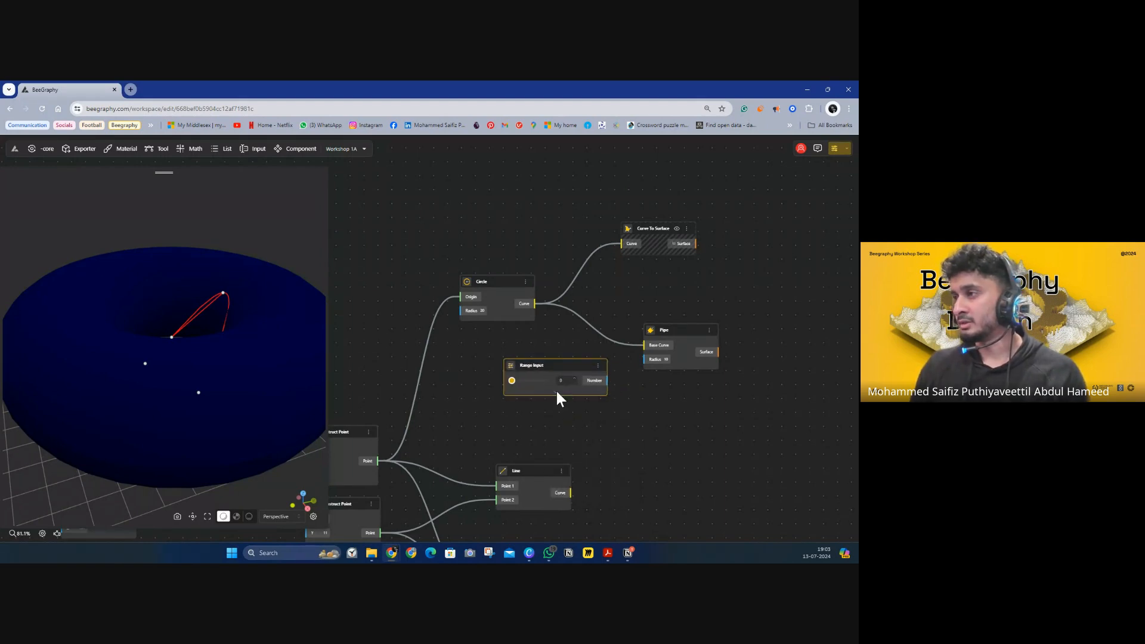
Expand the Range Input node's settings and set its min to 0.1 and its max to 4.0
click(556, 389)
click(539, 396)
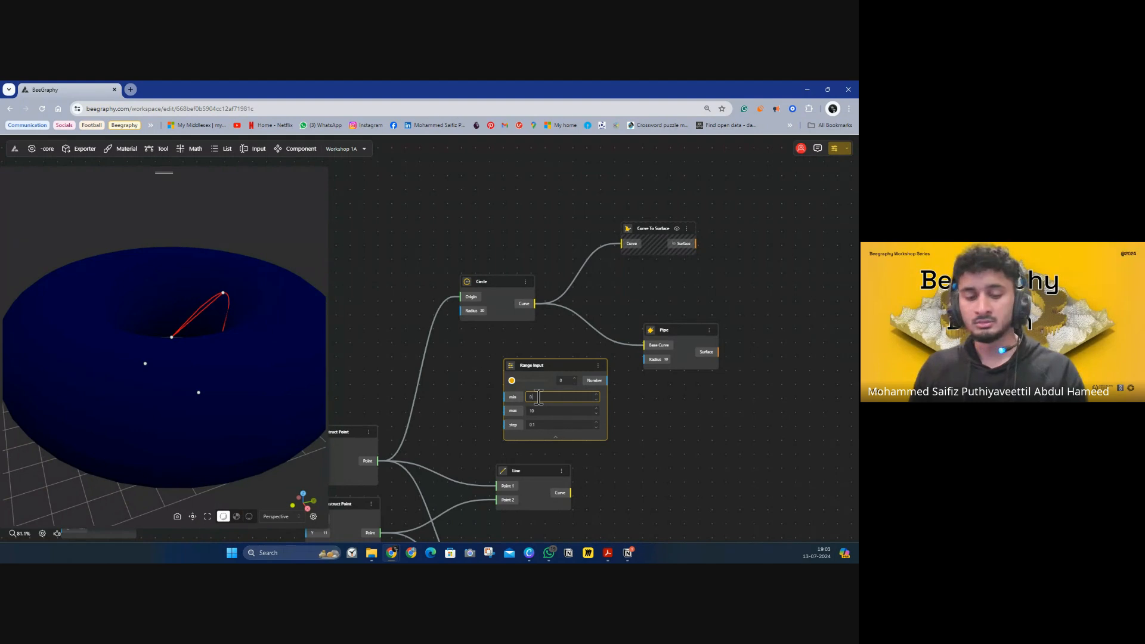
text(.1)
click(535, 411)
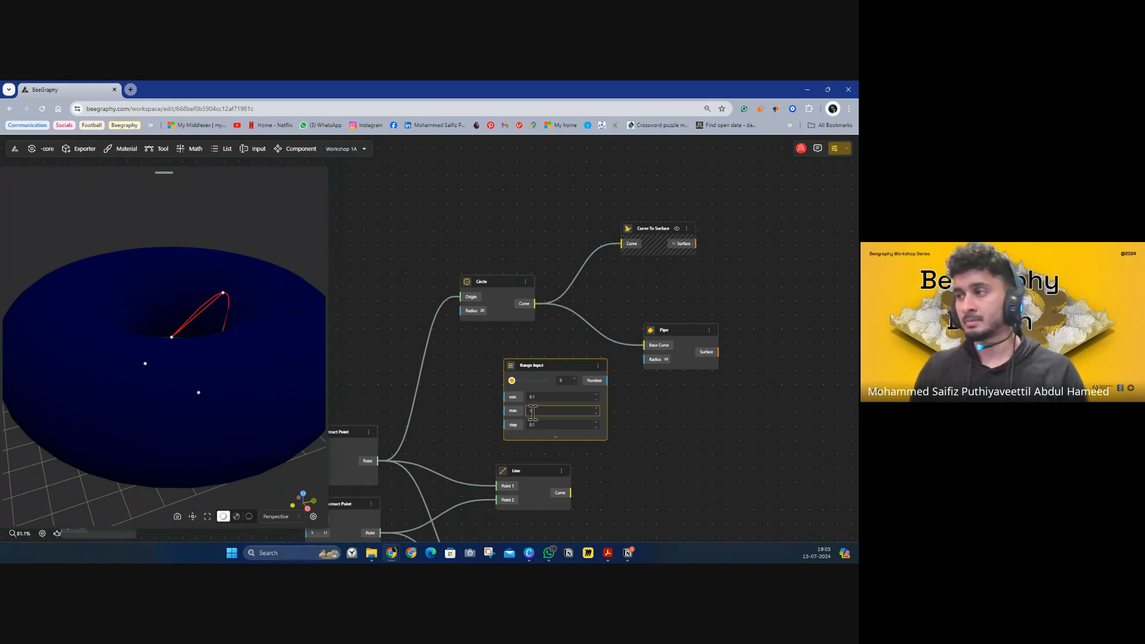
drag(530, 410, 540, 411)
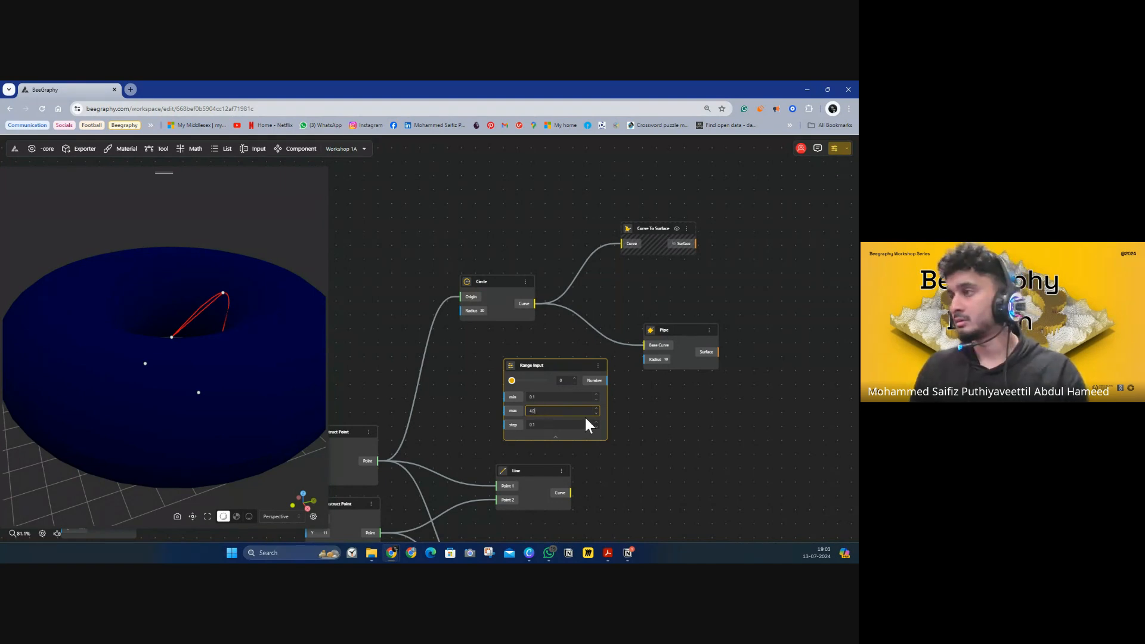
click(637, 405)
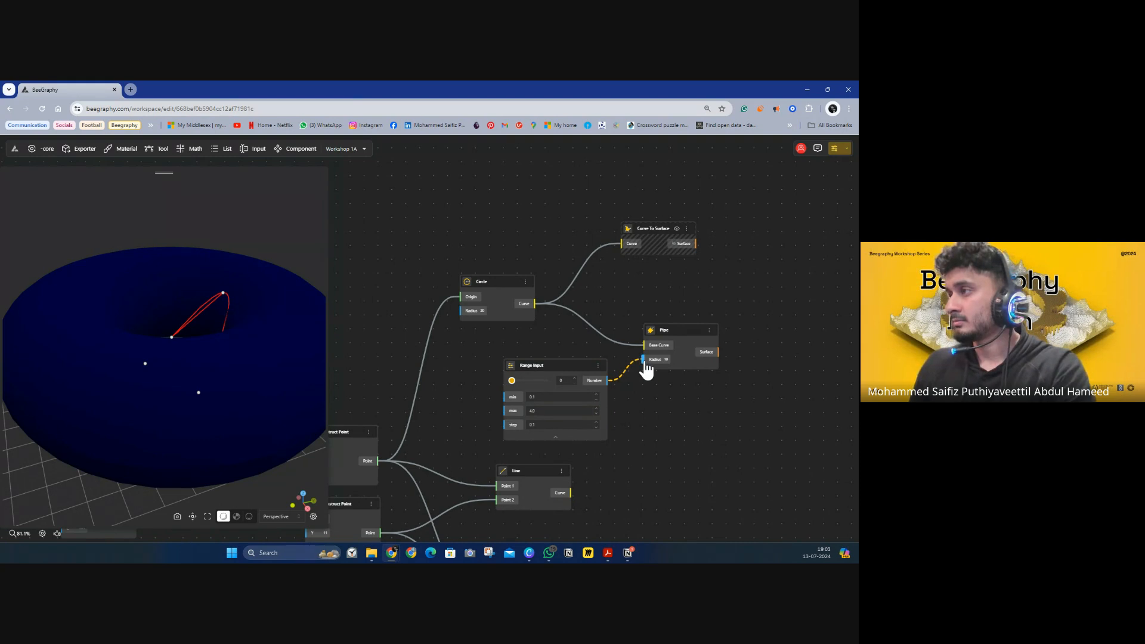
Connect the Range Input's Number output to the Pipe's Radius input and point out the range's max and min values
drag(644, 362, 644, 359)
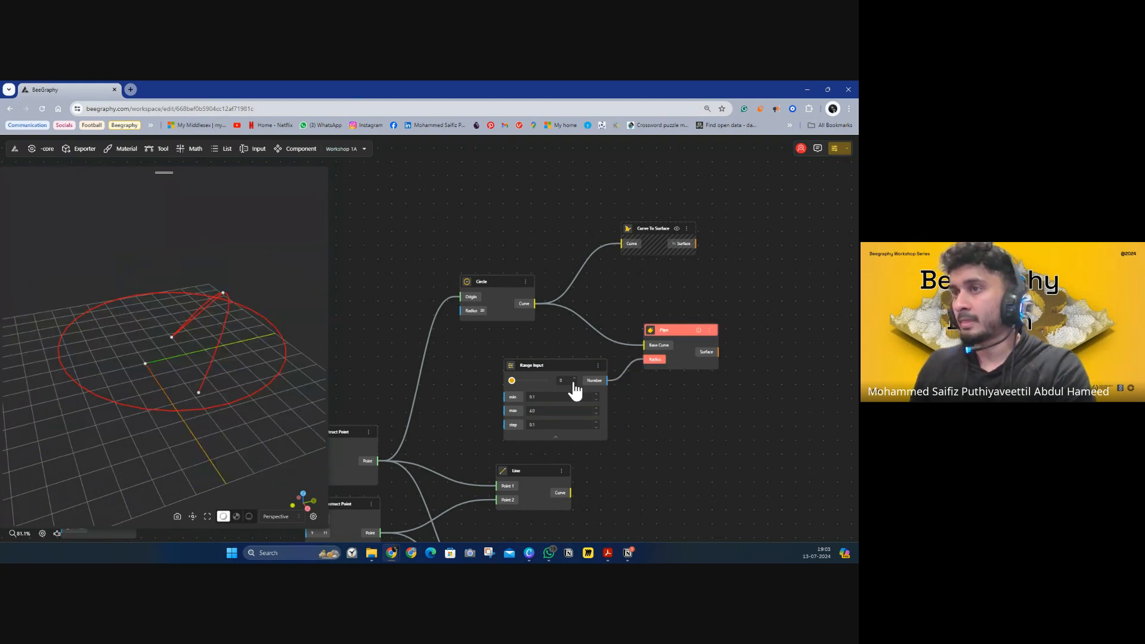
double_click(527, 413)
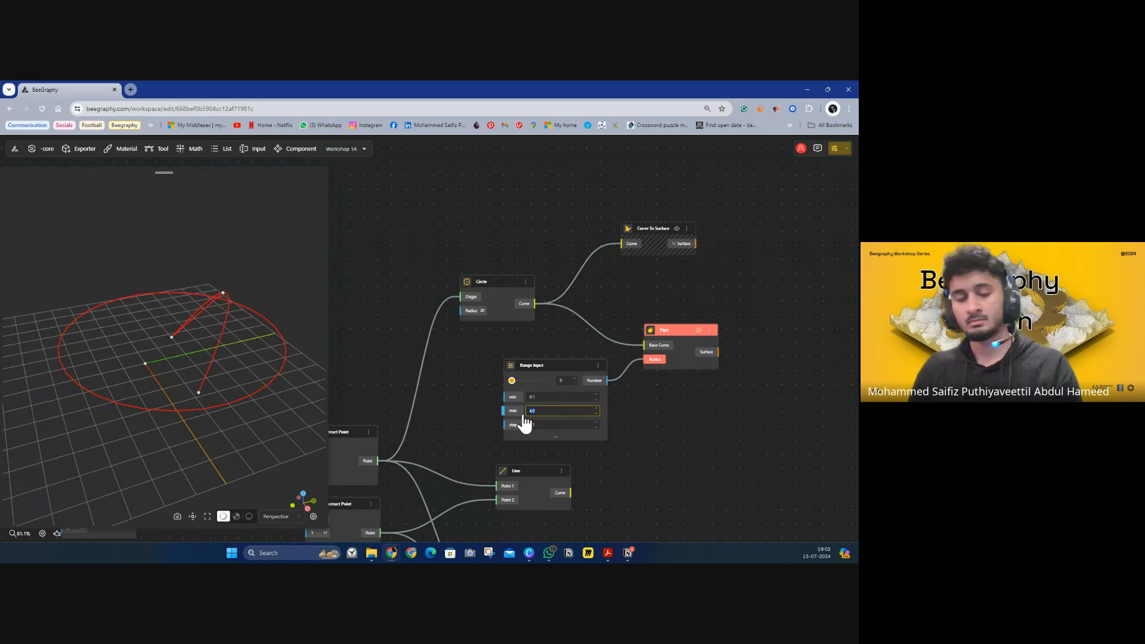
double_click(548, 397)
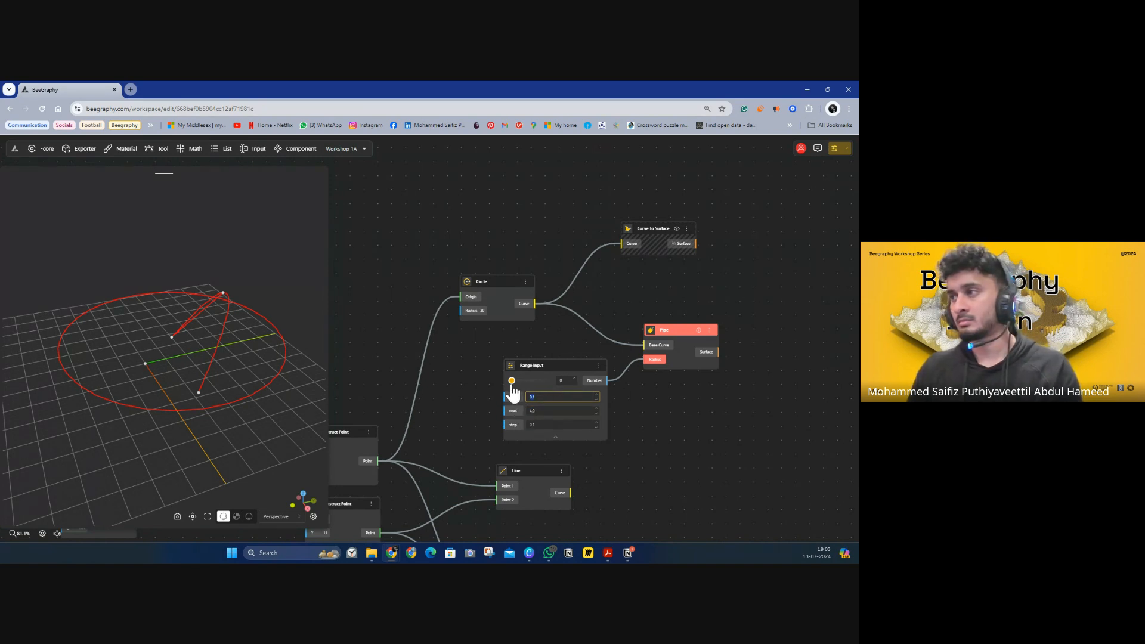
Raise the Range Input's value to 1.1, view the pipe from a lower angle, and increase the value to about 1.8
drag(511, 380, 520, 381)
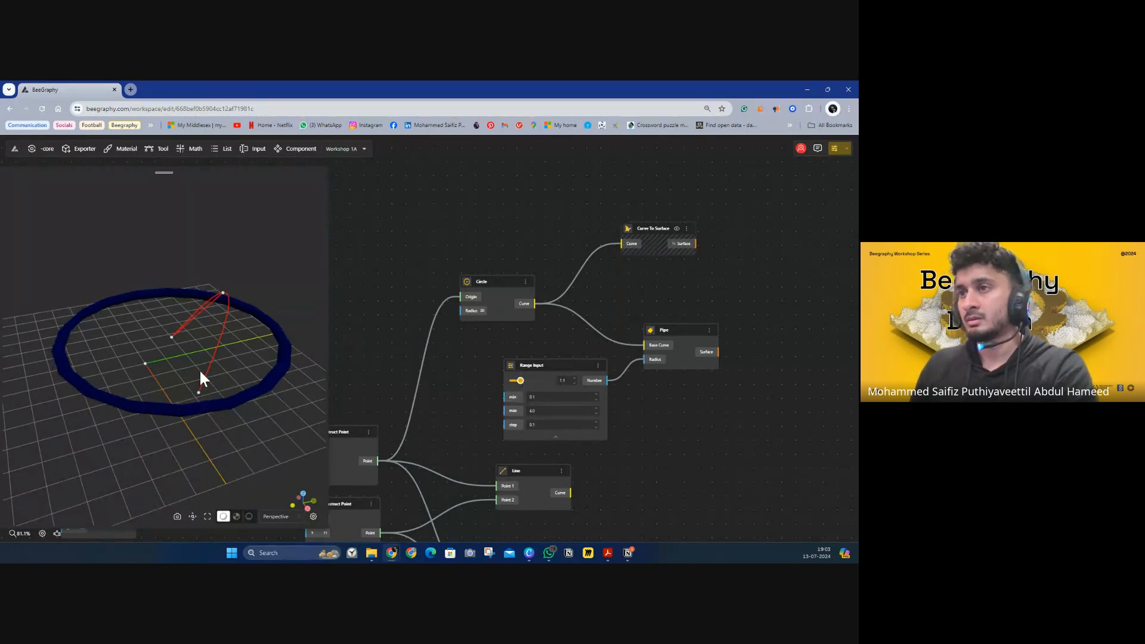
drag(201, 372, 272, 365)
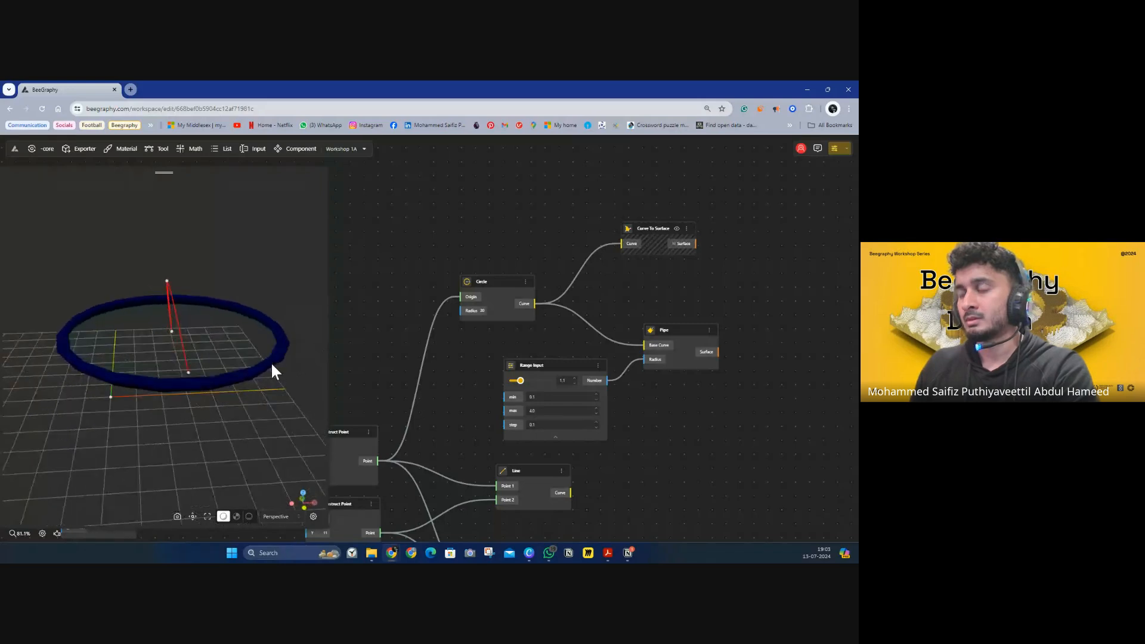
drag(518, 389, 526, 388)
scroll(483, 385, down, 3)
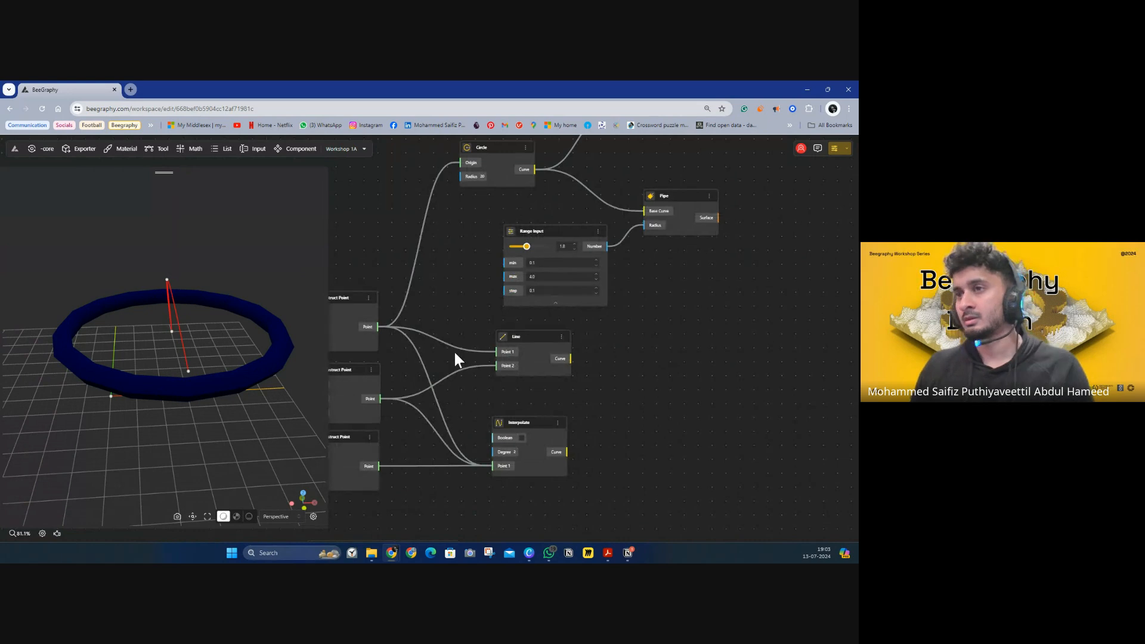
Connect the Curve Editor's curve output to the Pipe node's base curve input, alongside the existing circle connection
scroll(446, 325, down, 1)
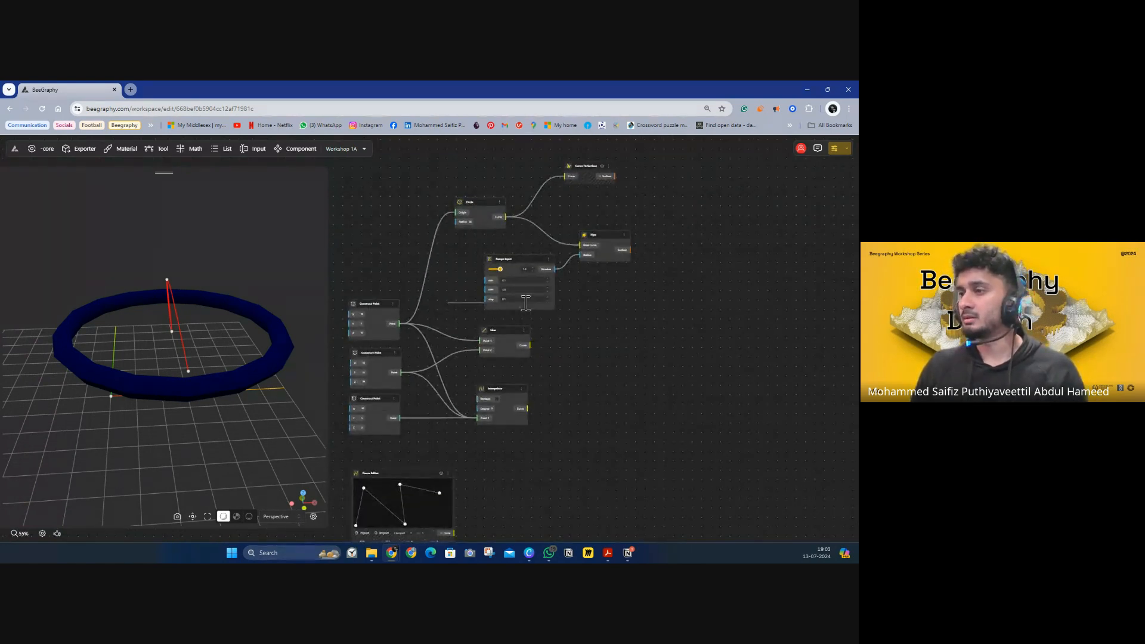
drag(575, 245, 464, 501)
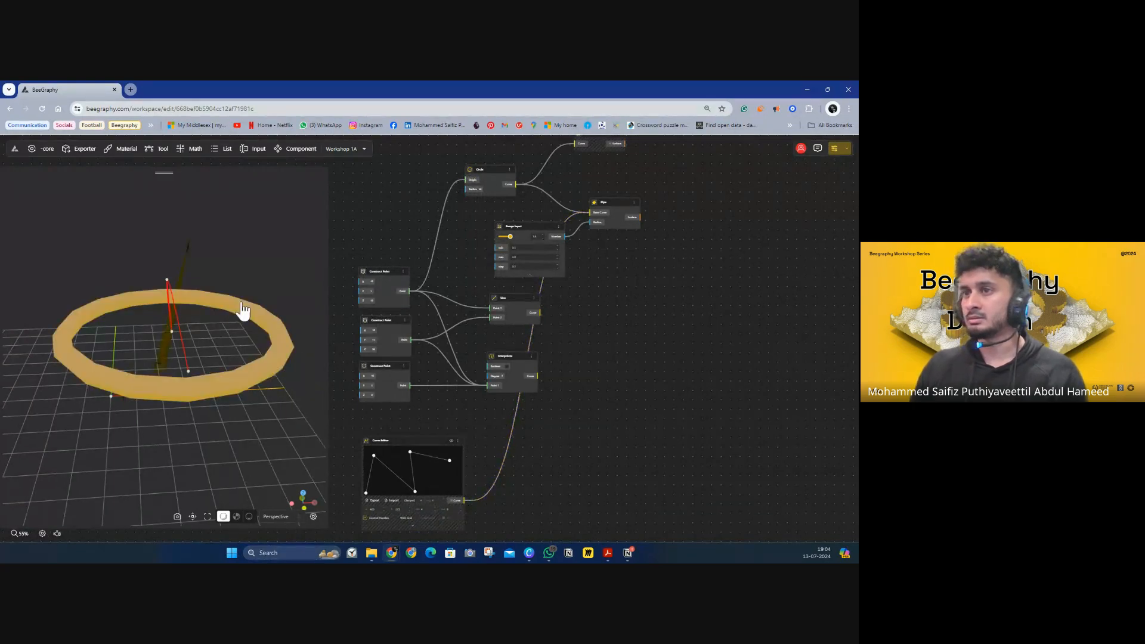
drag(243, 310, 219, 318)
scroll(242, 340, down, 10)
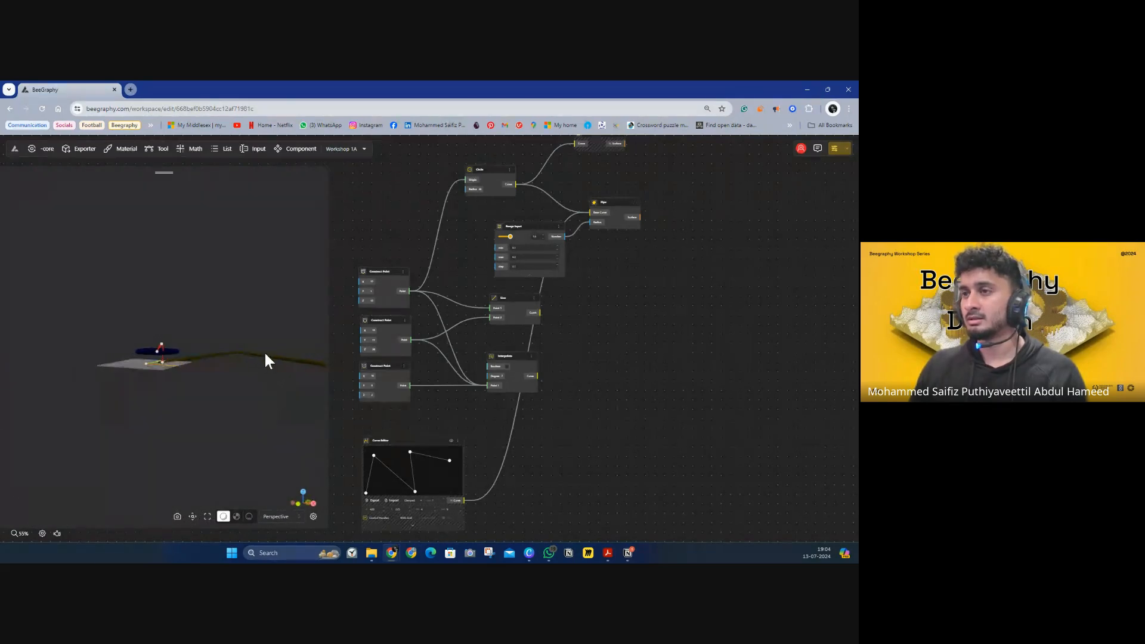
Select the Pipe node and examine the piped circle and polyline in the full-screen 3D view
click(616, 216)
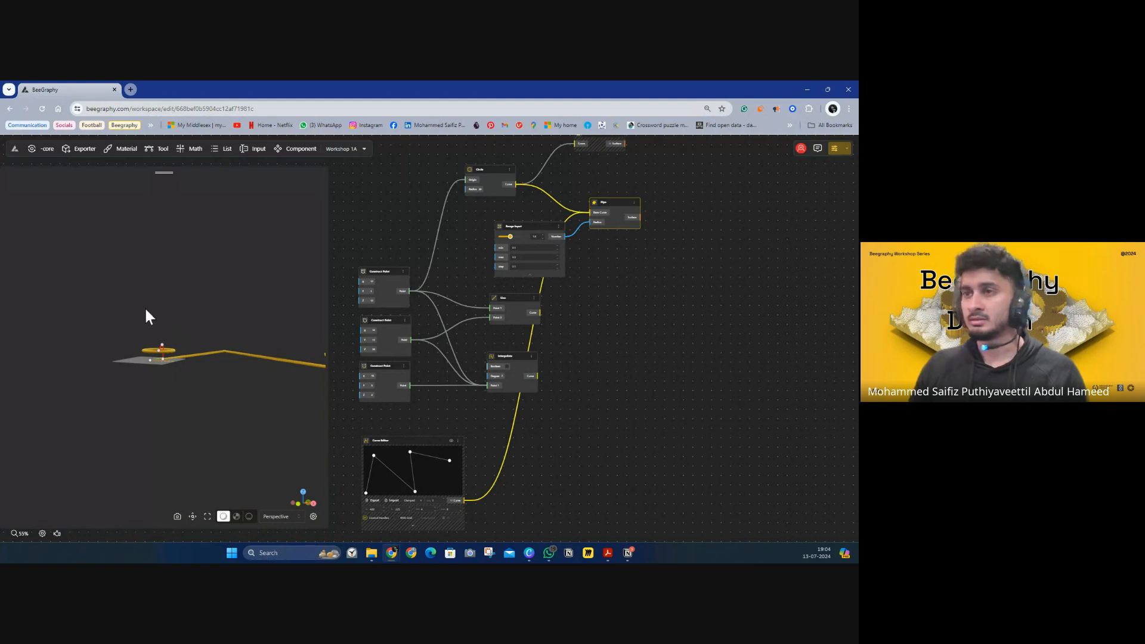
click(207, 517)
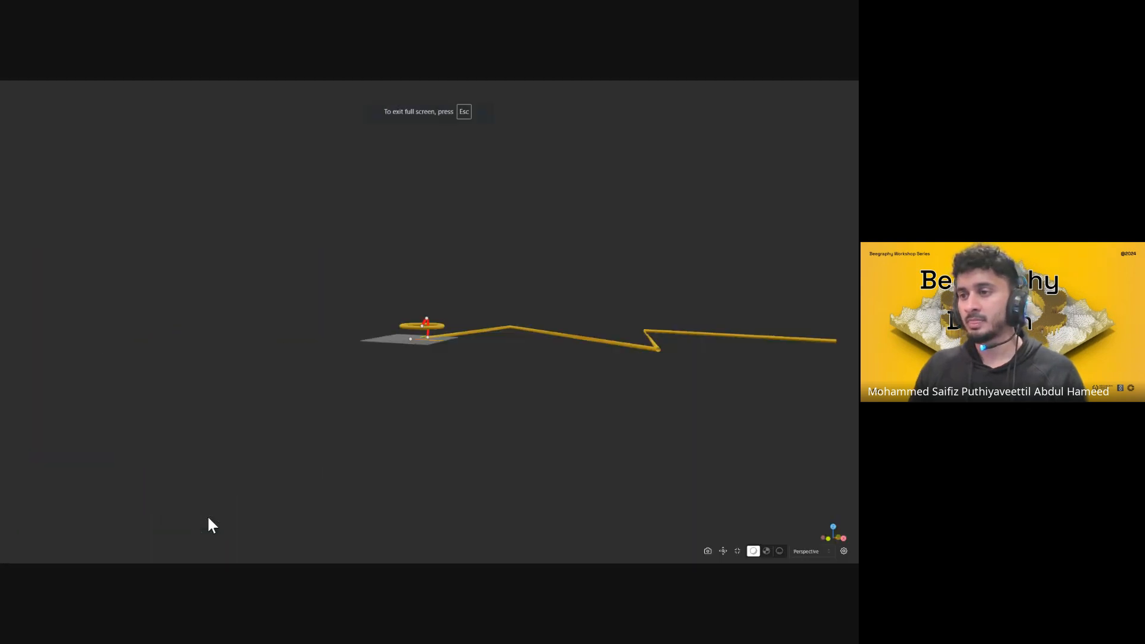
drag(732, 543, 427, 429)
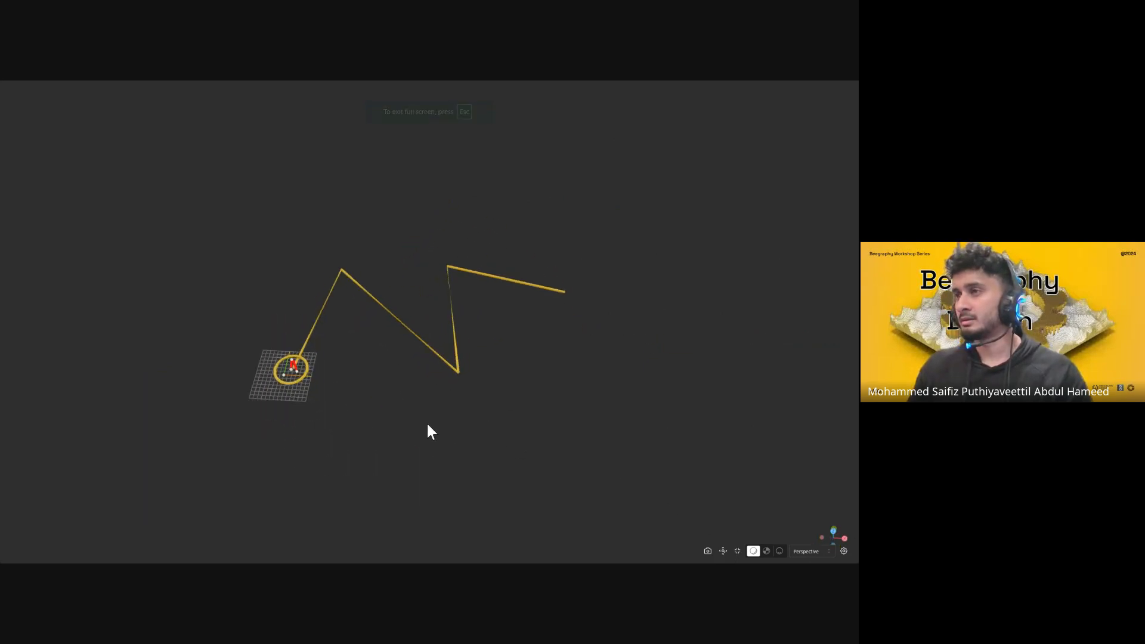
mouse_move(792, 552)
key(Escape)
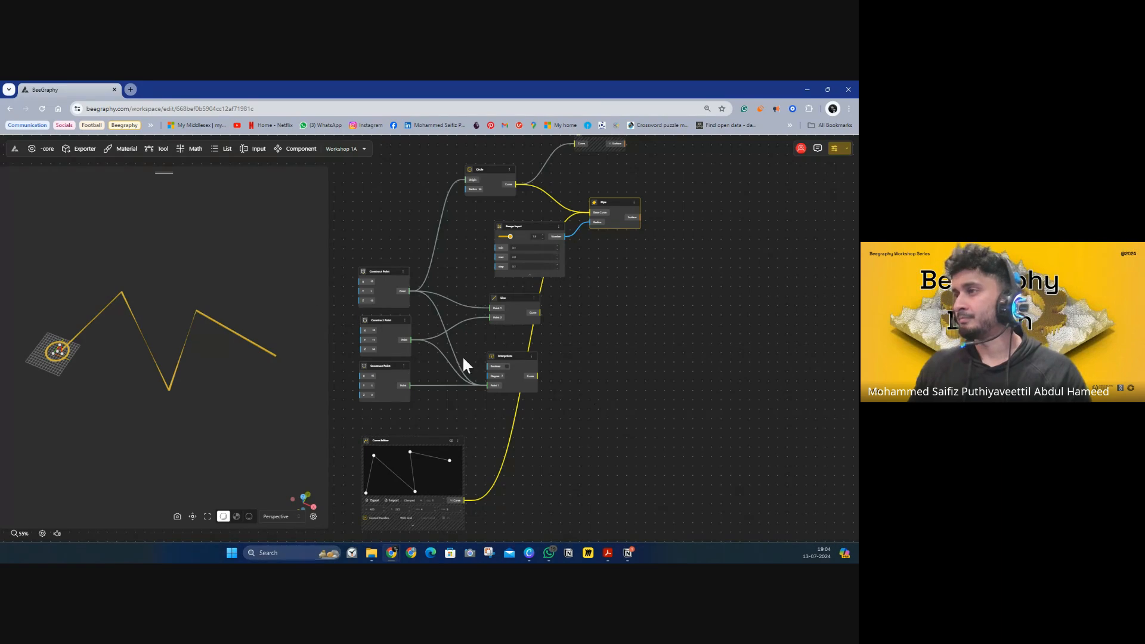
Move the Pipe node lower on the canvas, to the right of the Line node
drag(567, 283, 598, 358)
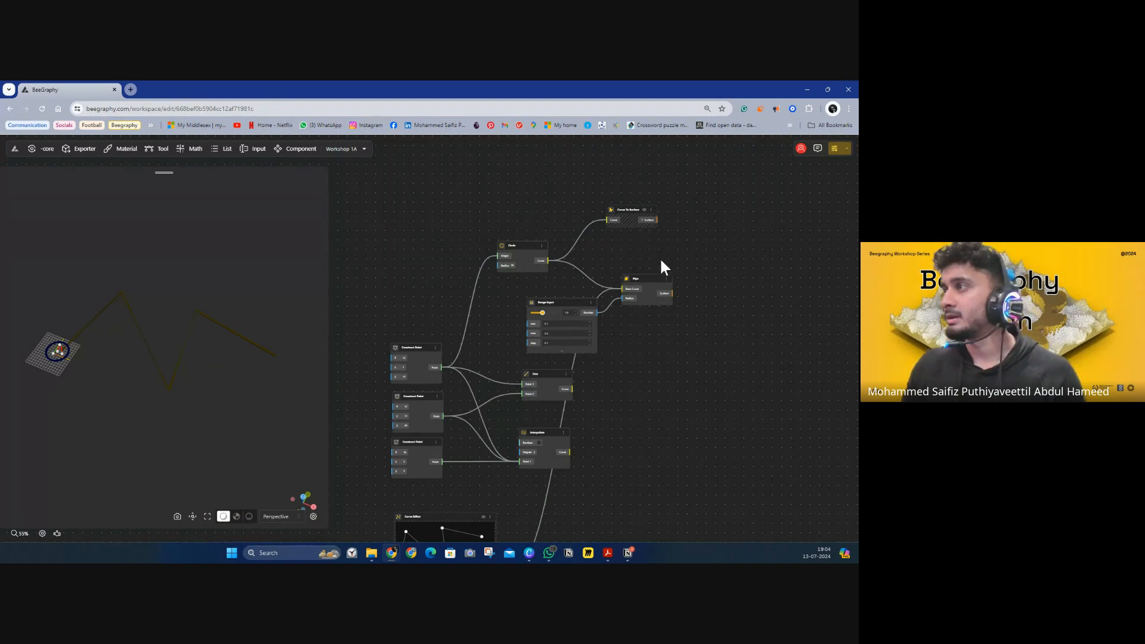
drag(653, 290, 685, 375)
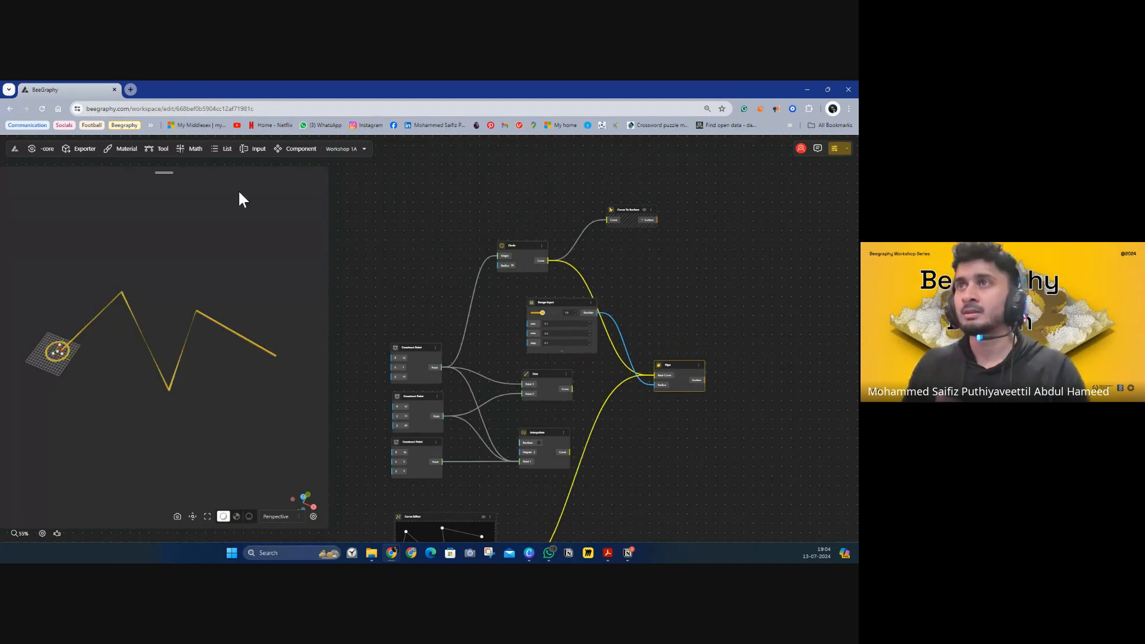
Add a Rectangle Surface node and place it above the Curve To Surface node
click(156, 150)
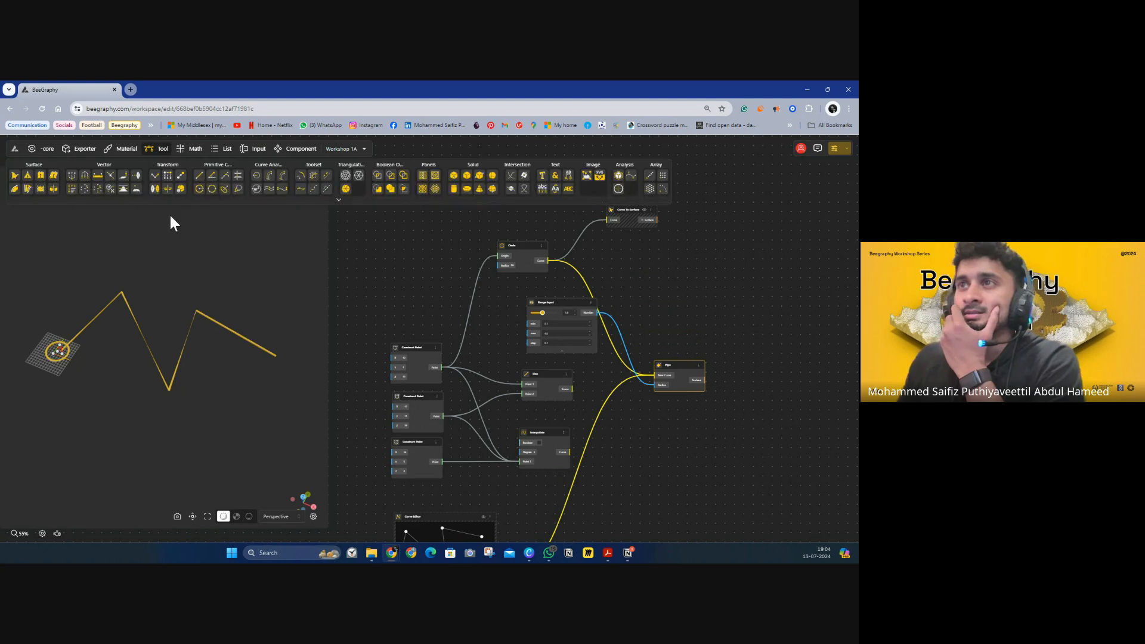
click(339, 202)
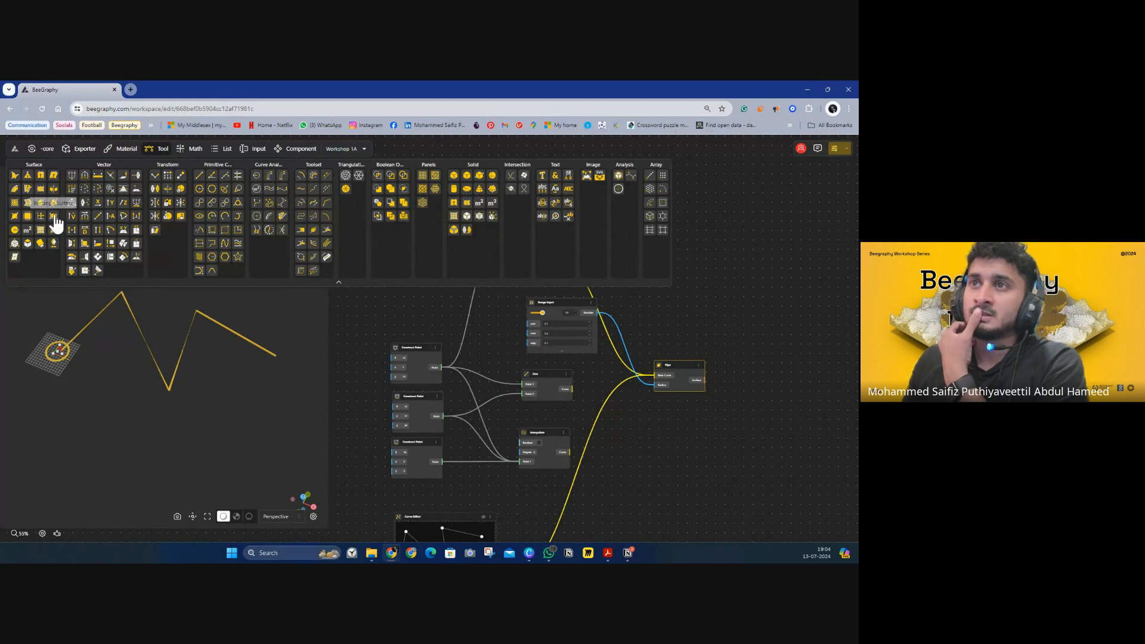
drag(54, 218, 690, 311)
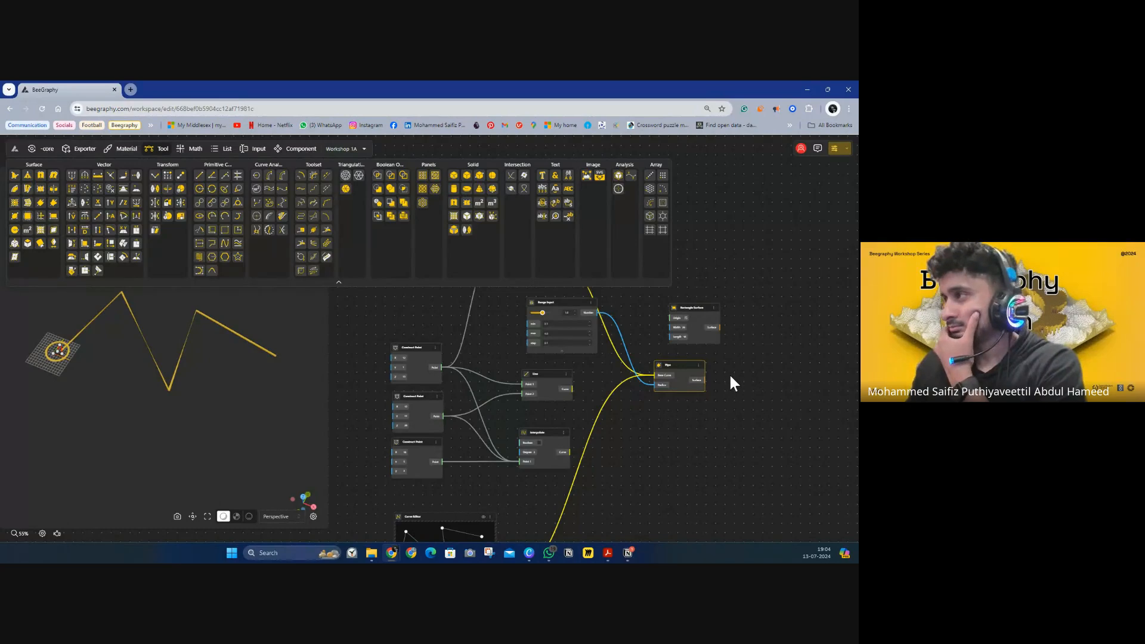
drag(729, 374, 576, 435)
drag(533, 368, 477, 199)
drag(506, 238, 668, 304)
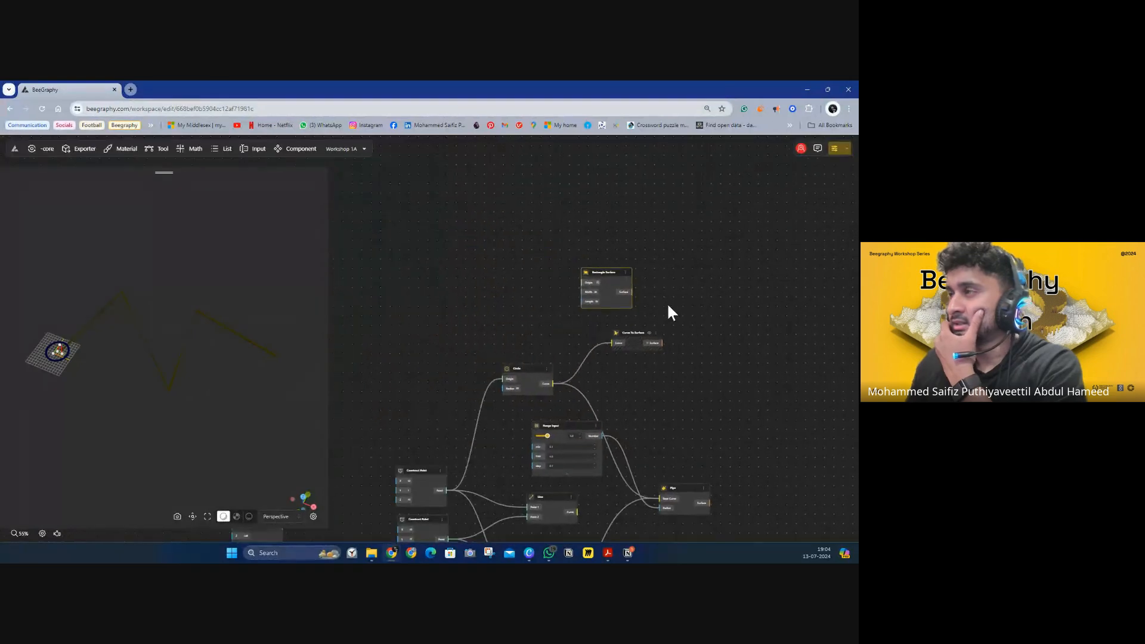
Inspect the Rectangle Surface node's Width input and move the node to a clear spot above the Circle node
scroll(578, 309, up, 2)
scroll(594, 335, down, 1)
scroll(585, 414, up, 5)
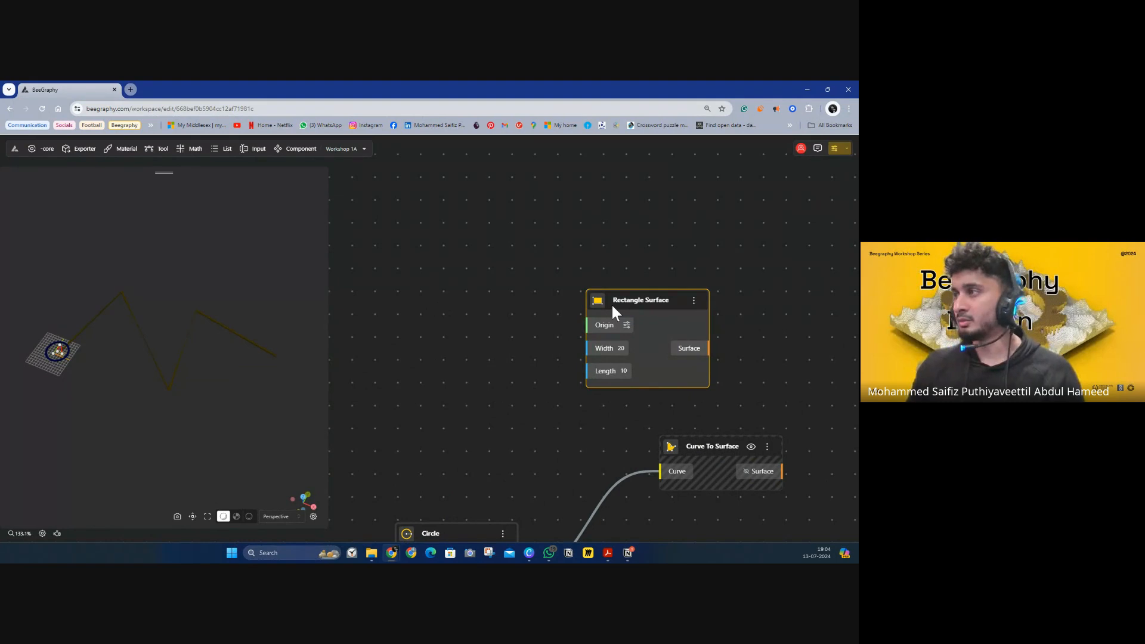
right_click(620, 352)
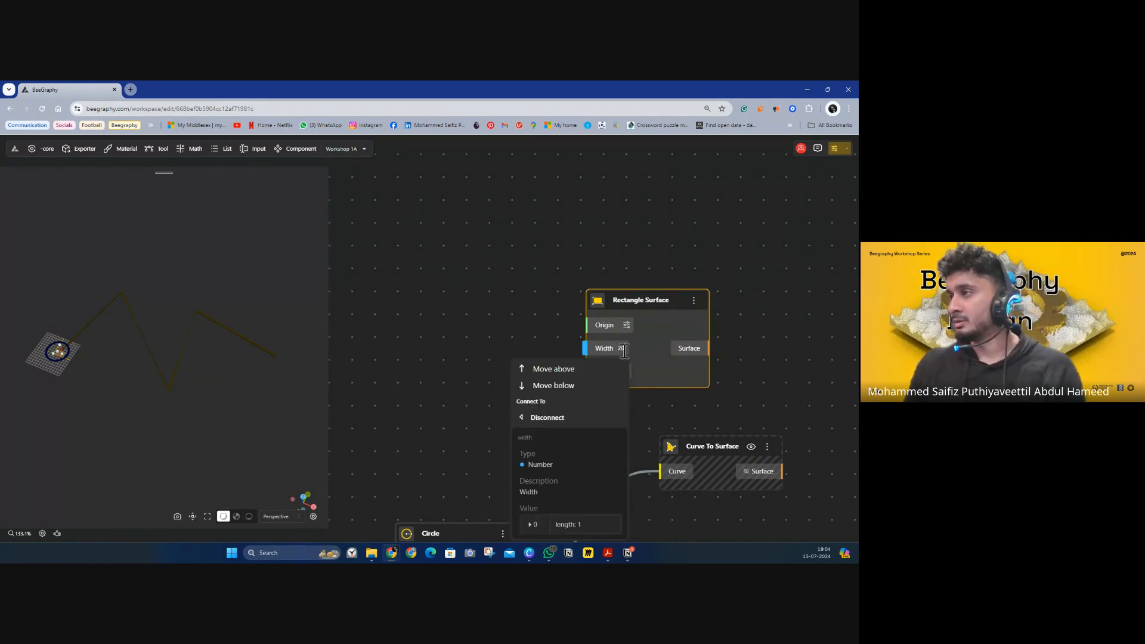
click(655, 364)
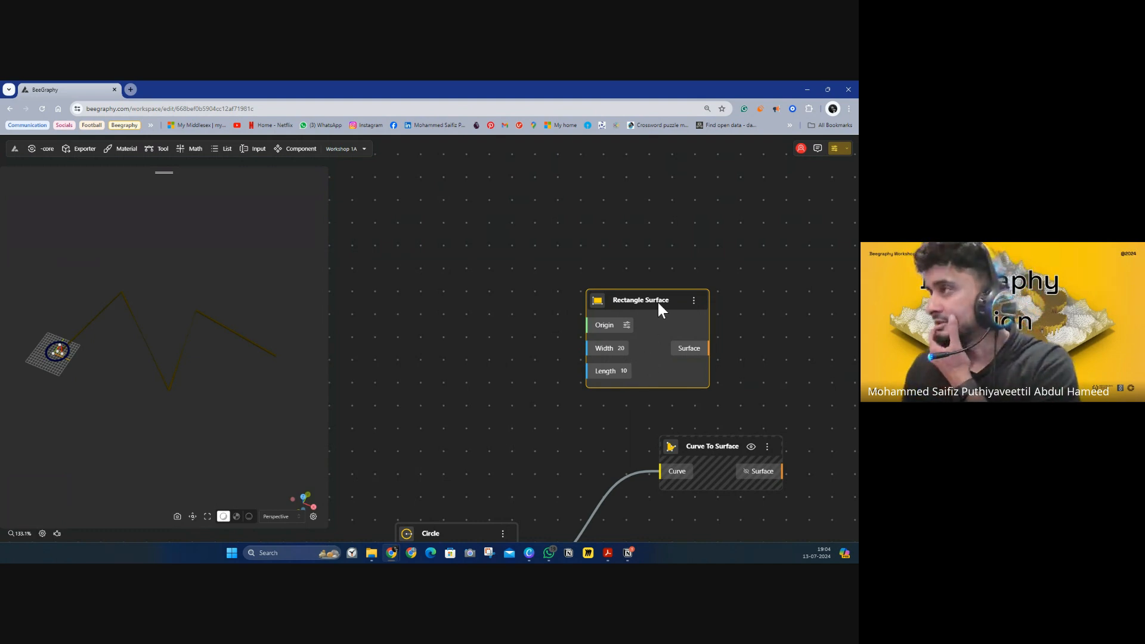
drag(657, 303, 528, 271)
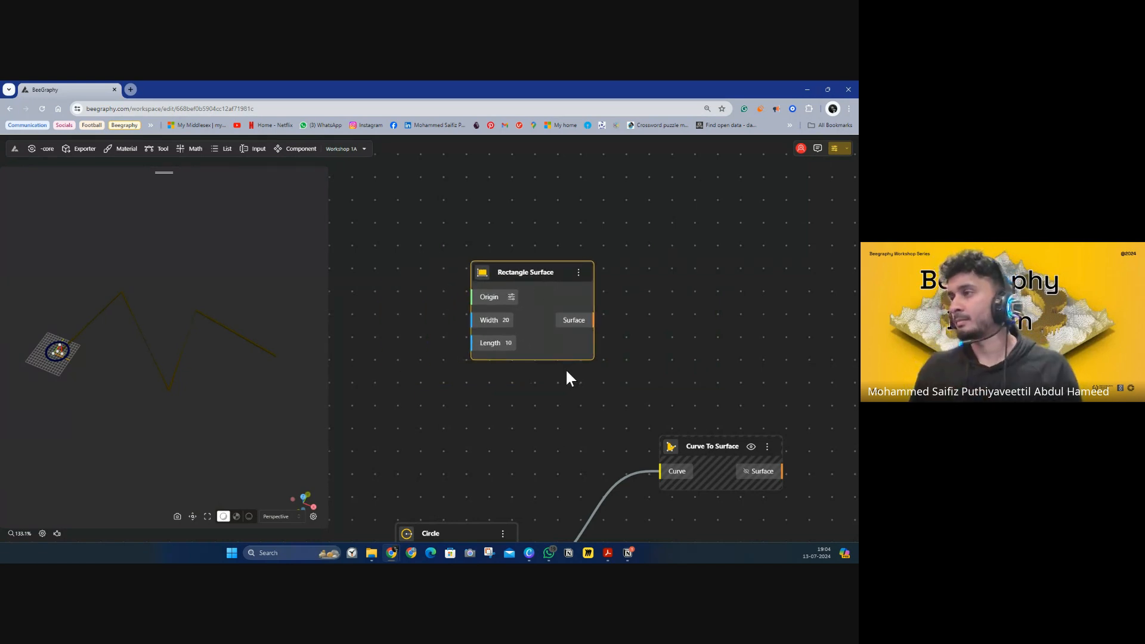
Connect the first Construct Point's output to the Origin of the Rectangle Surface node and fit the geometry in the 3D view
scroll(565, 368, down, 5)
drag(537, 397, 521, 285)
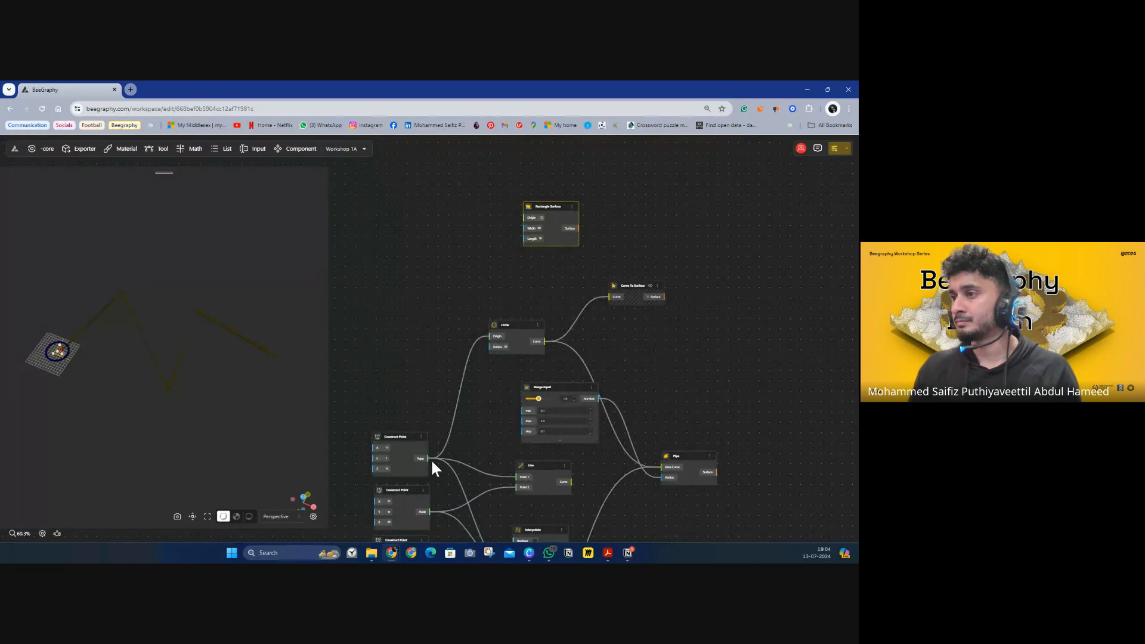
drag(428, 458, 527, 228)
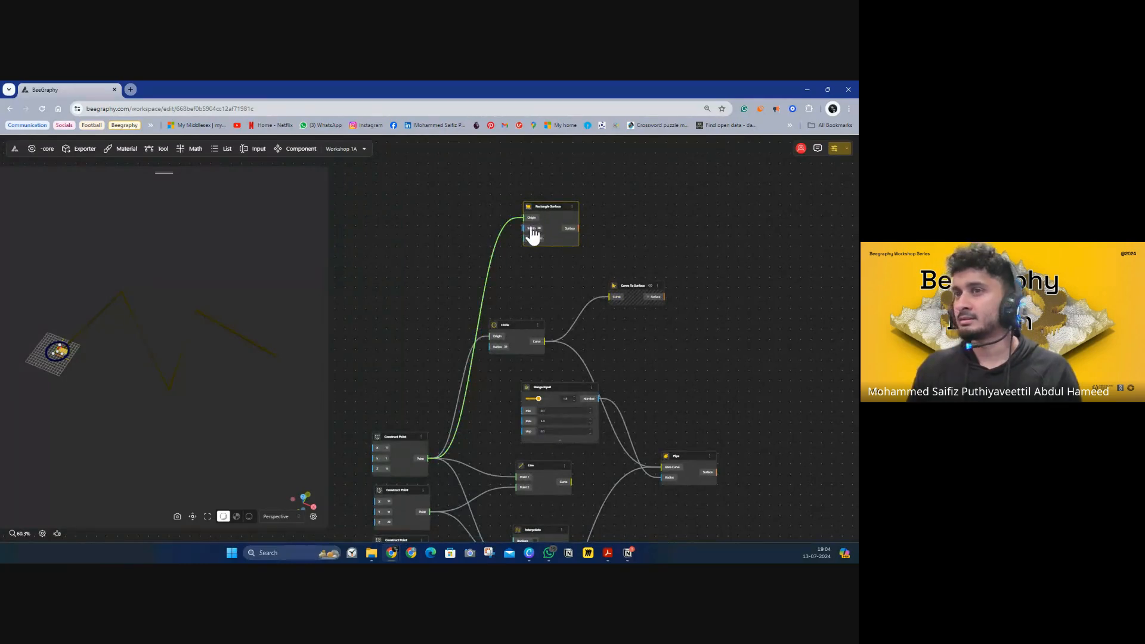
click(192, 517)
drag(185, 416, 135, 411)
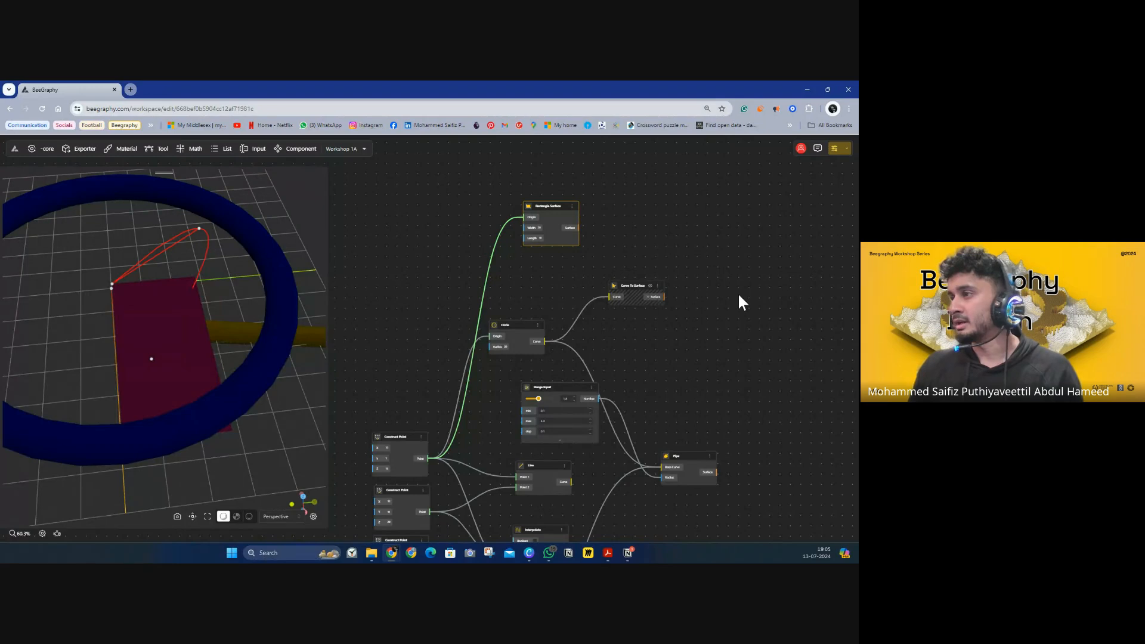
Hide the Pipe and Range Input nodes from the preview
click(709, 469)
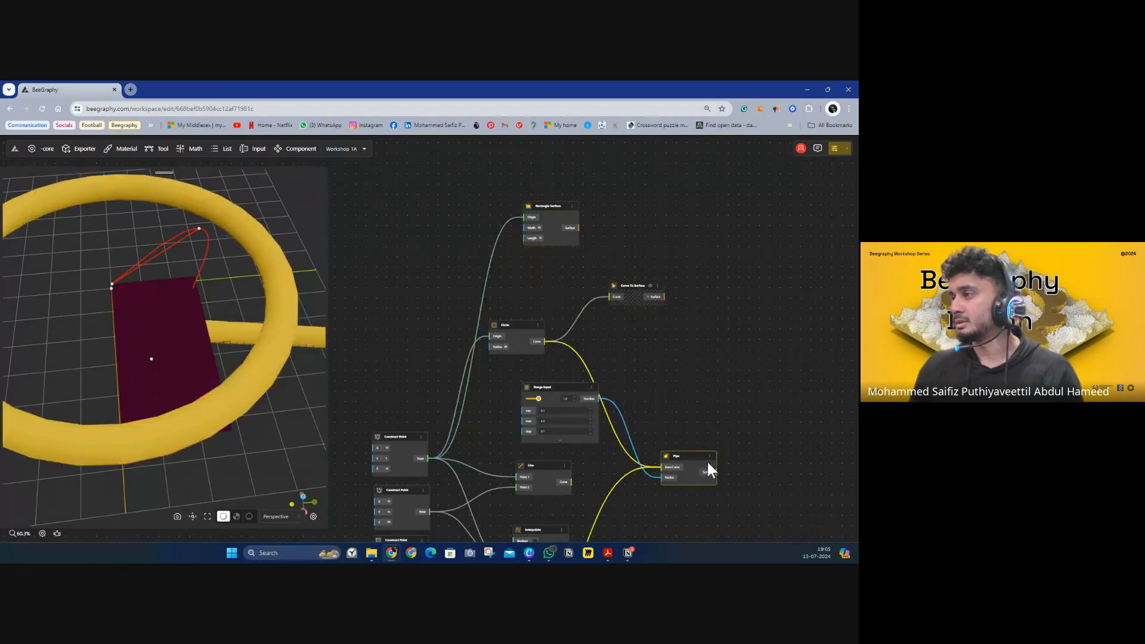
right_click(707, 464)
click(739, 475)
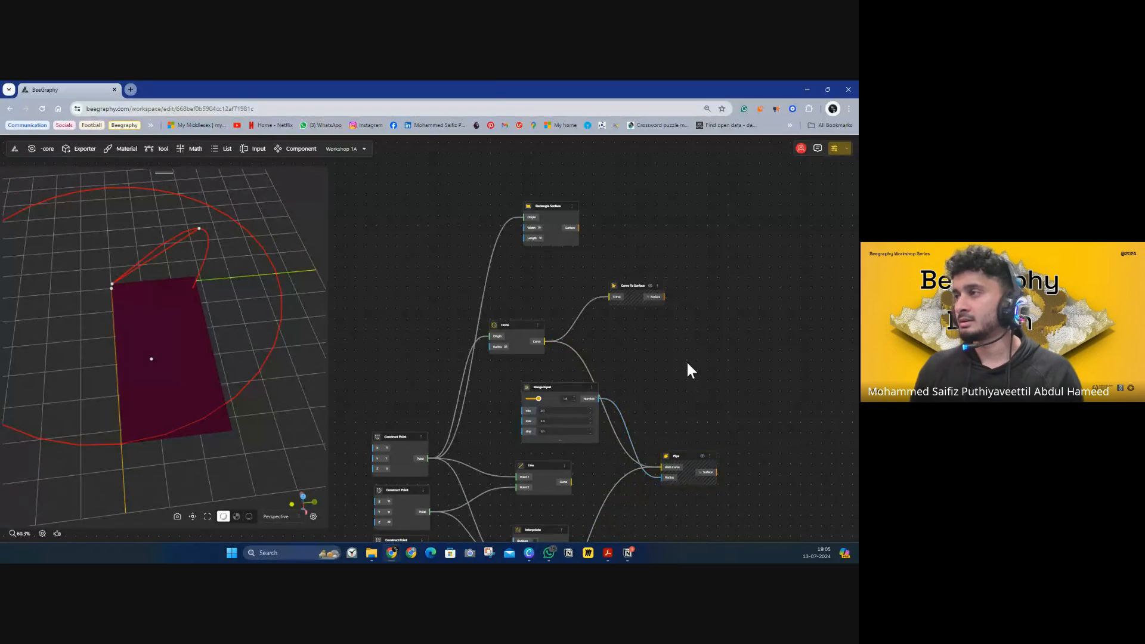
drag(656, 361, 683, 322)
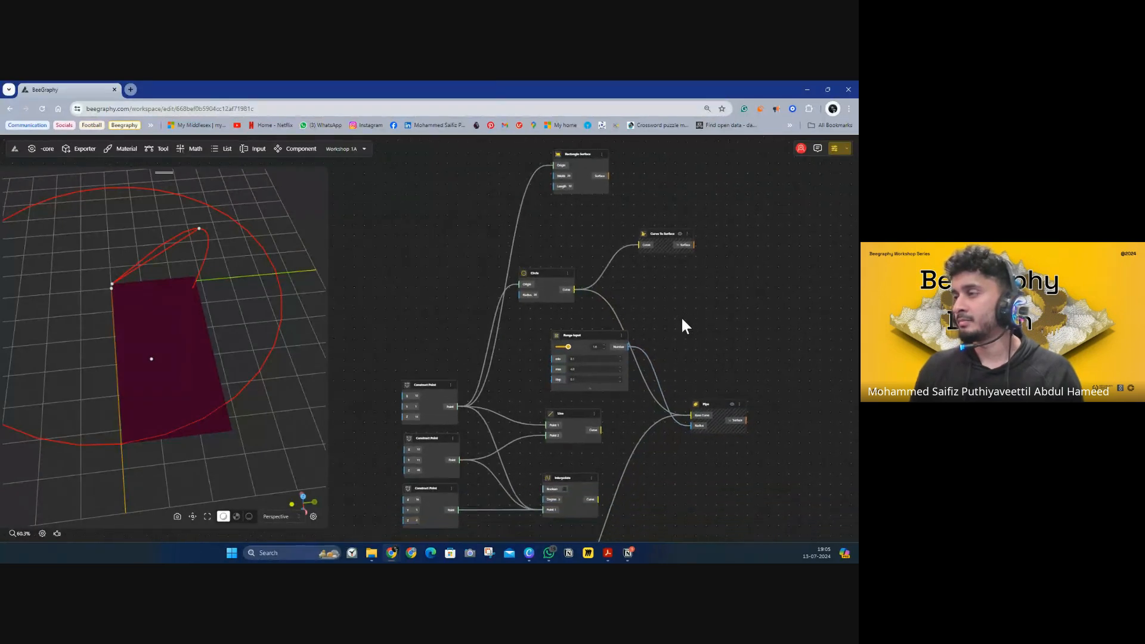
click(626, 335)
click(638, 349)
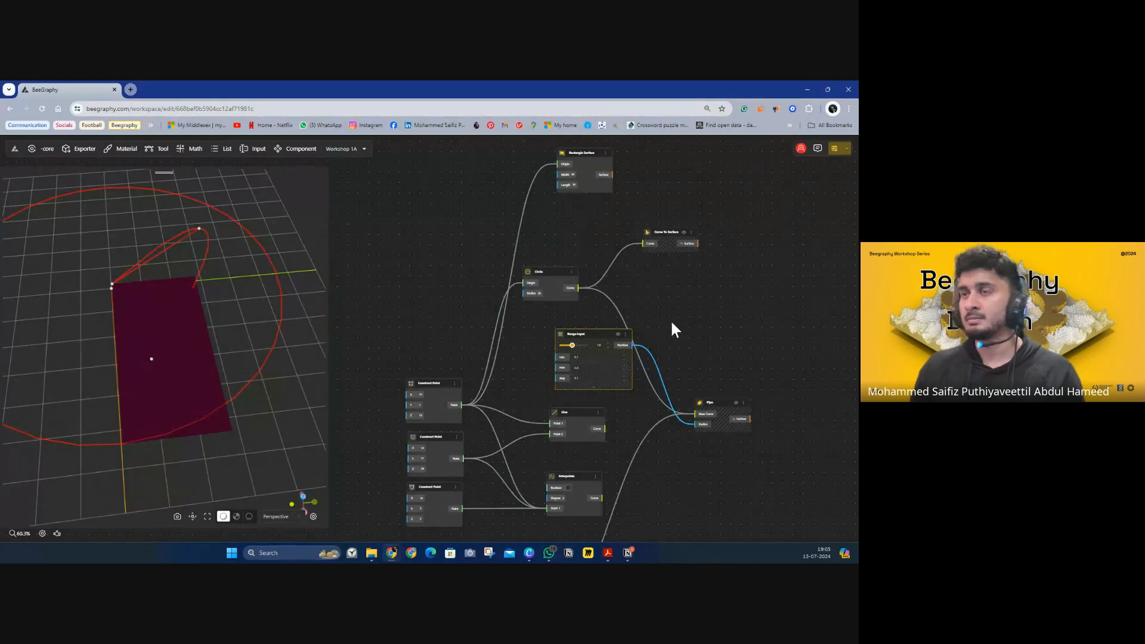
Select the Rectangle Surface node and examine its highlighted surface in the 3D view
drag(600, 239, 584, 391)
click(576, 305)
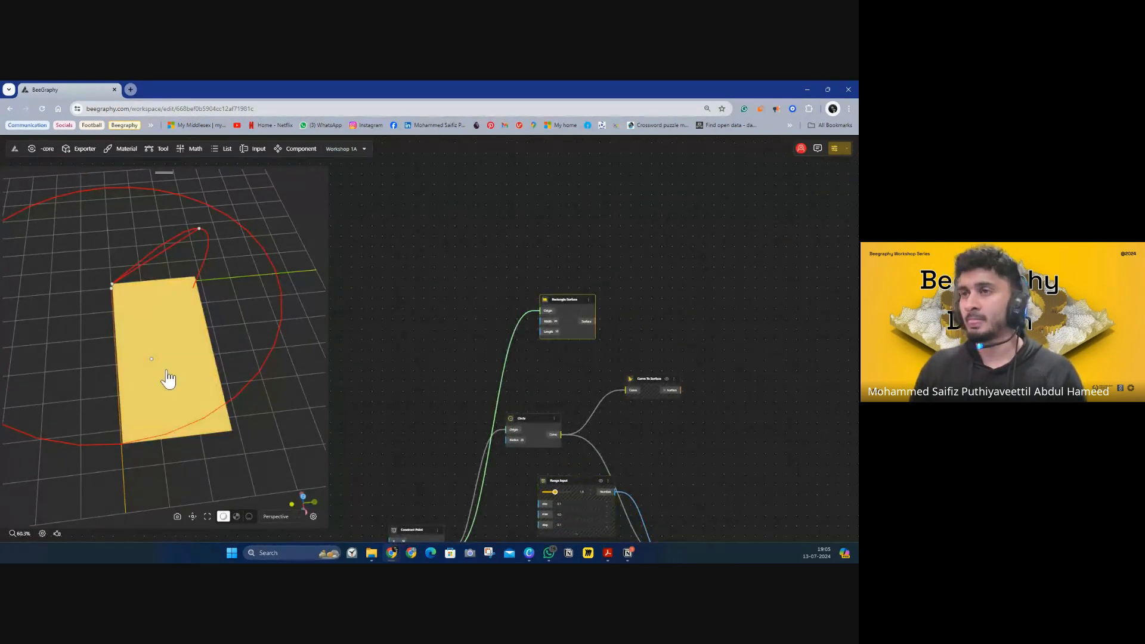
drag(167, 379, 283, 363)
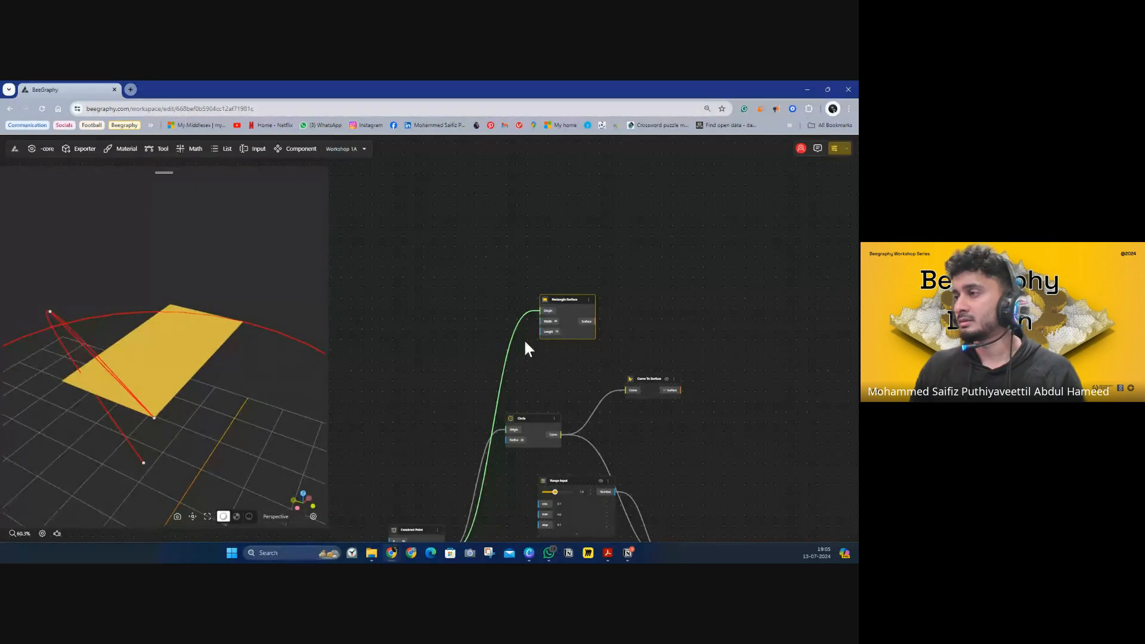
Reposition the Rectangle Surface node directly above the Circle node and nudge the Curve To Surface node slightly
drag(564, 305, 541, 258)
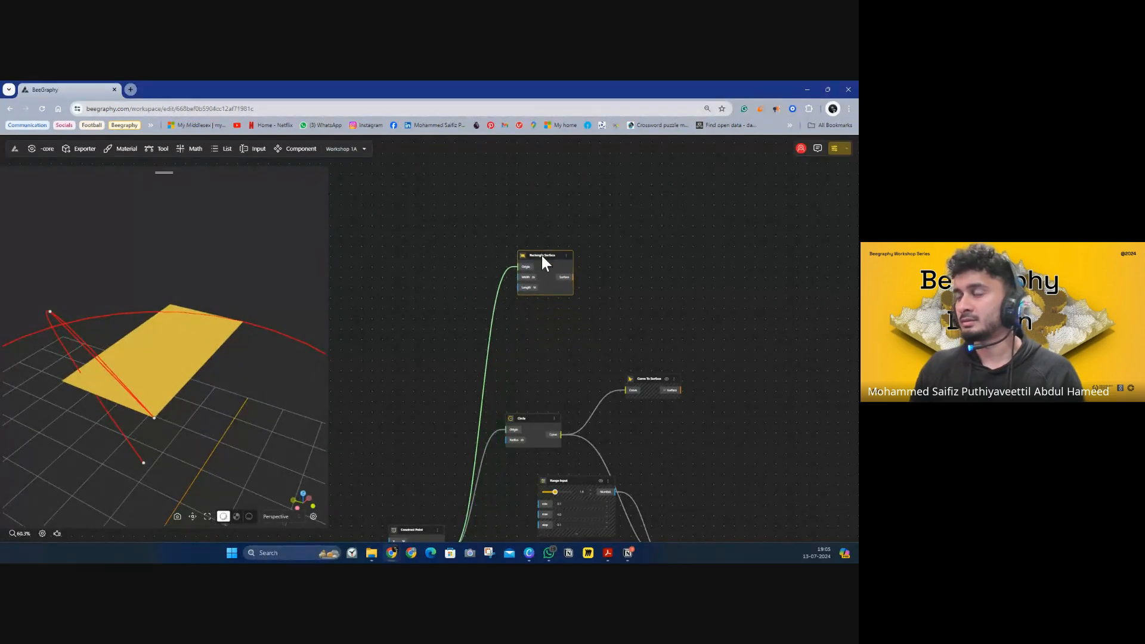
click(564, 319)
drag(609, 284, 540, 279)
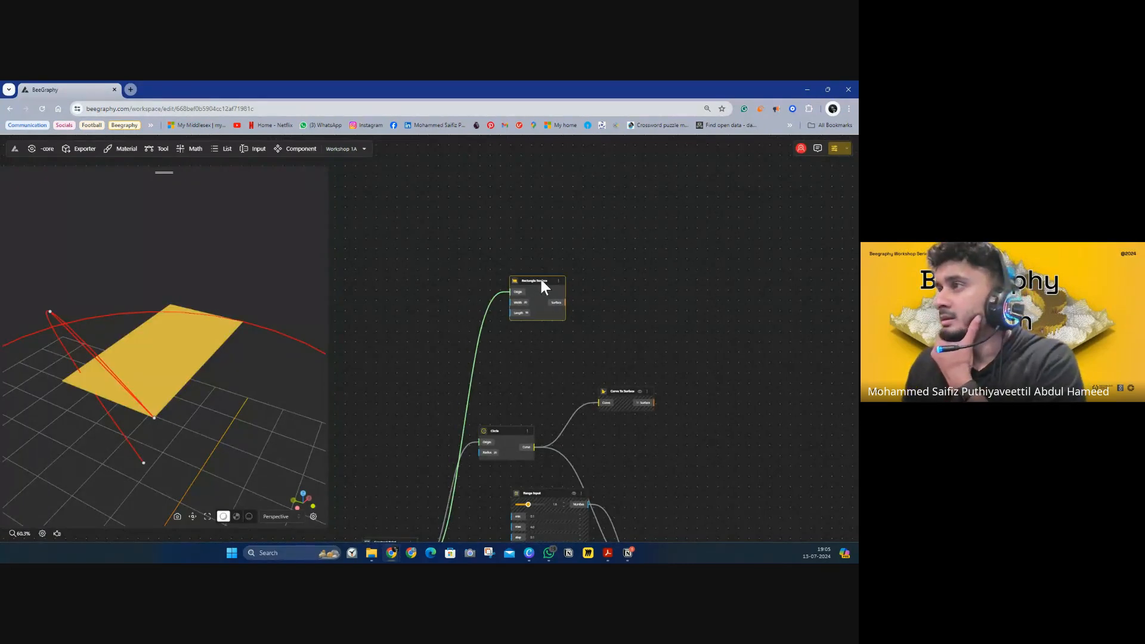
click(163, 153)
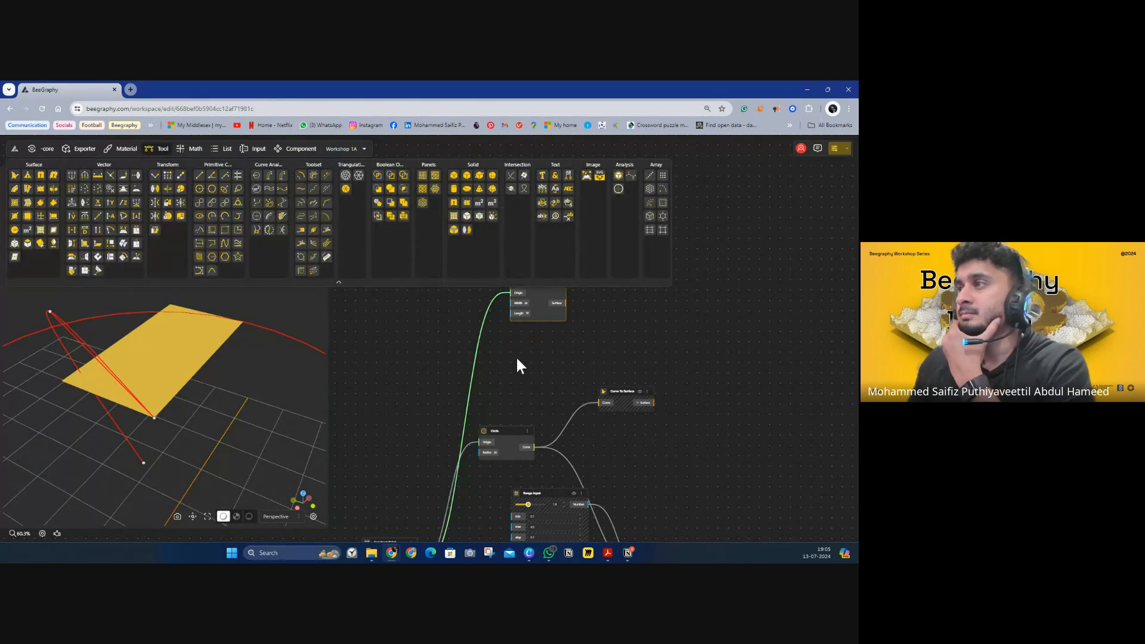
drag(542, 316, 549, 369)
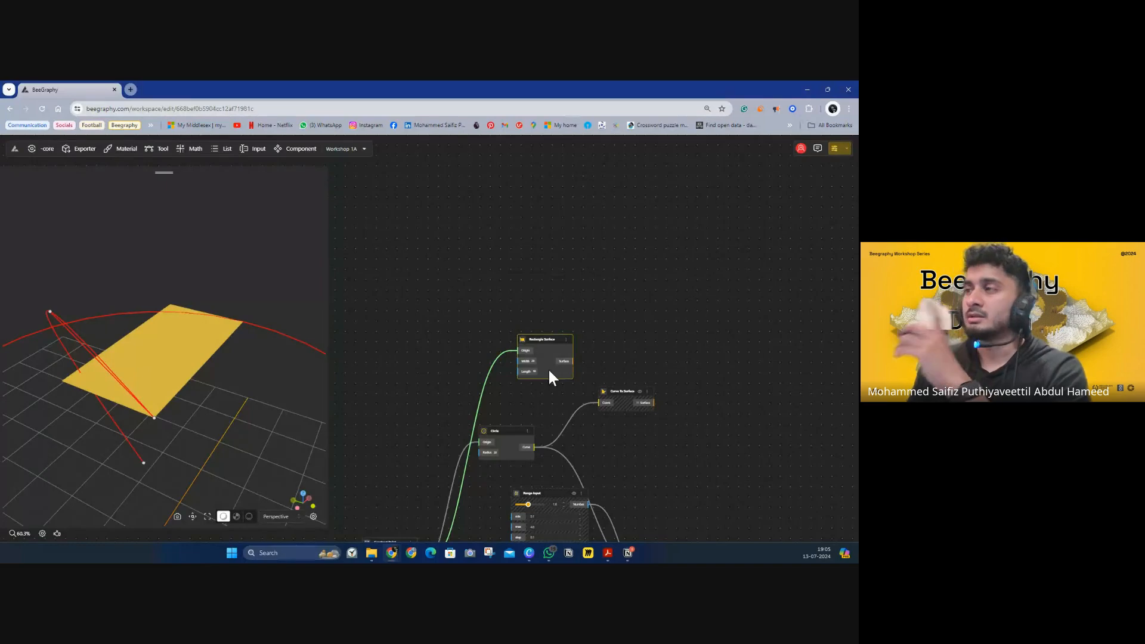
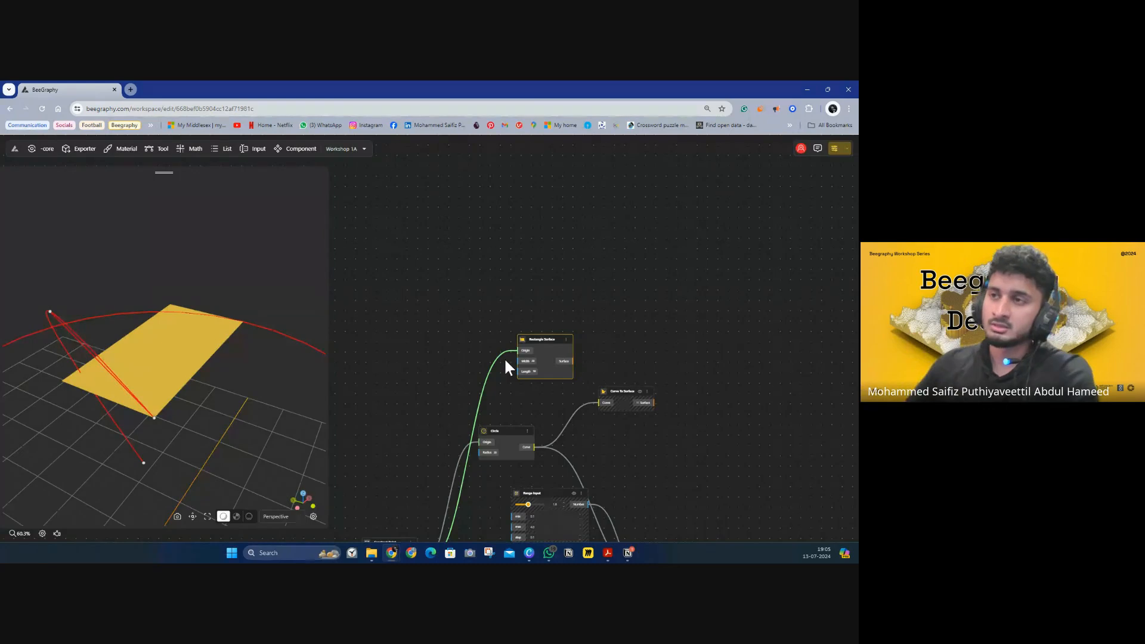
drag(550, 337, 501, 308)
drag(624, 389, 617, 383)
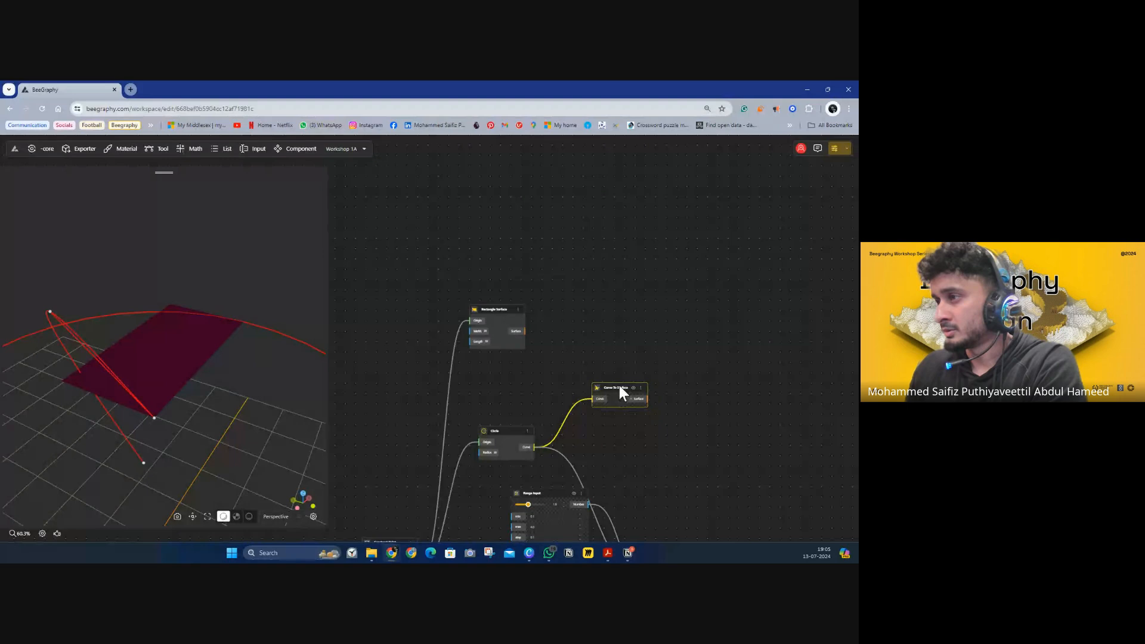
Add a surface node with Curve and Vector inputs to the right of the Circle node, below Curve To Surface
click(512, 432)
click(159, 149)
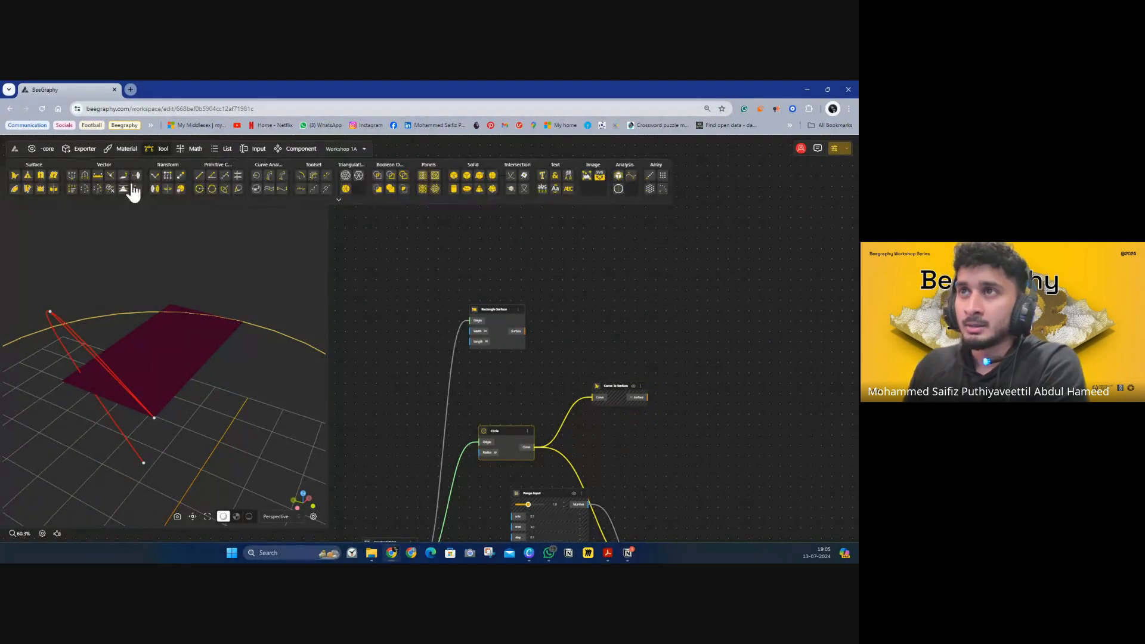
click(338, 201)
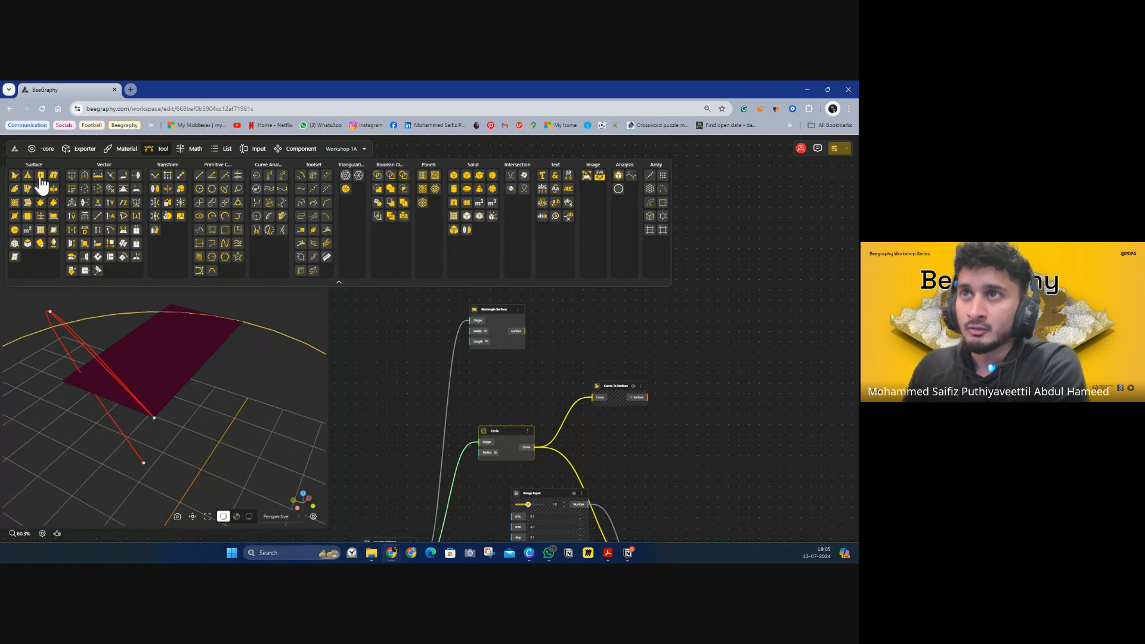
drag(42, 185, 524, 375)
click(720, 461)
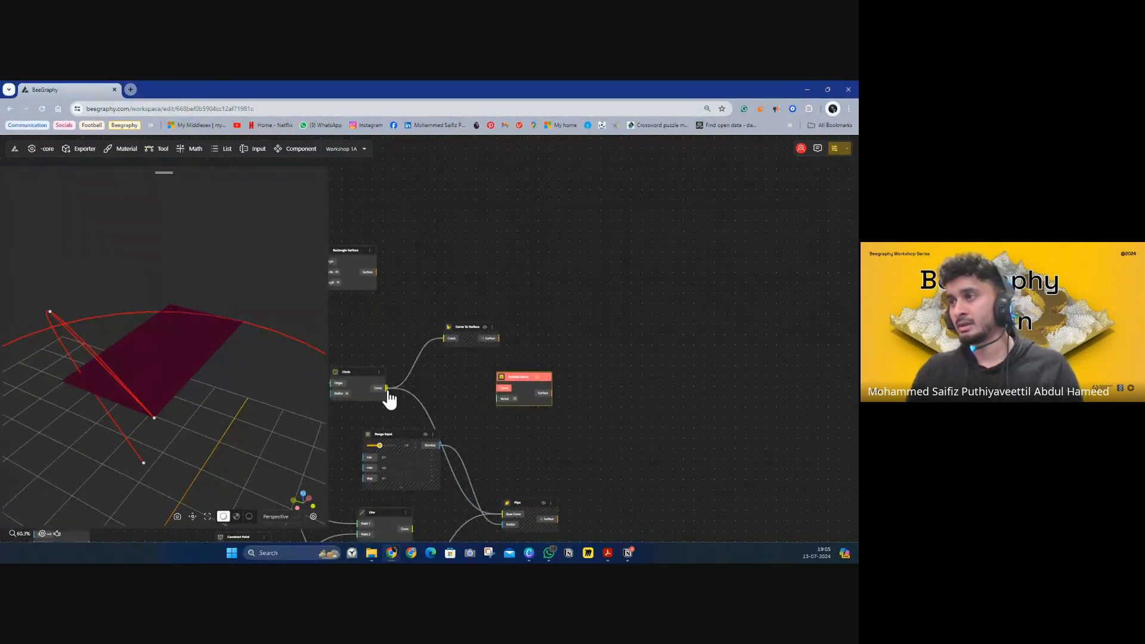
Connect the Circle node's curve output to the Extrude Curve node and inspect the extruded surface in the 3D view
drag(387, 389, 578, 373)
drag(203, 358, 248, 357)
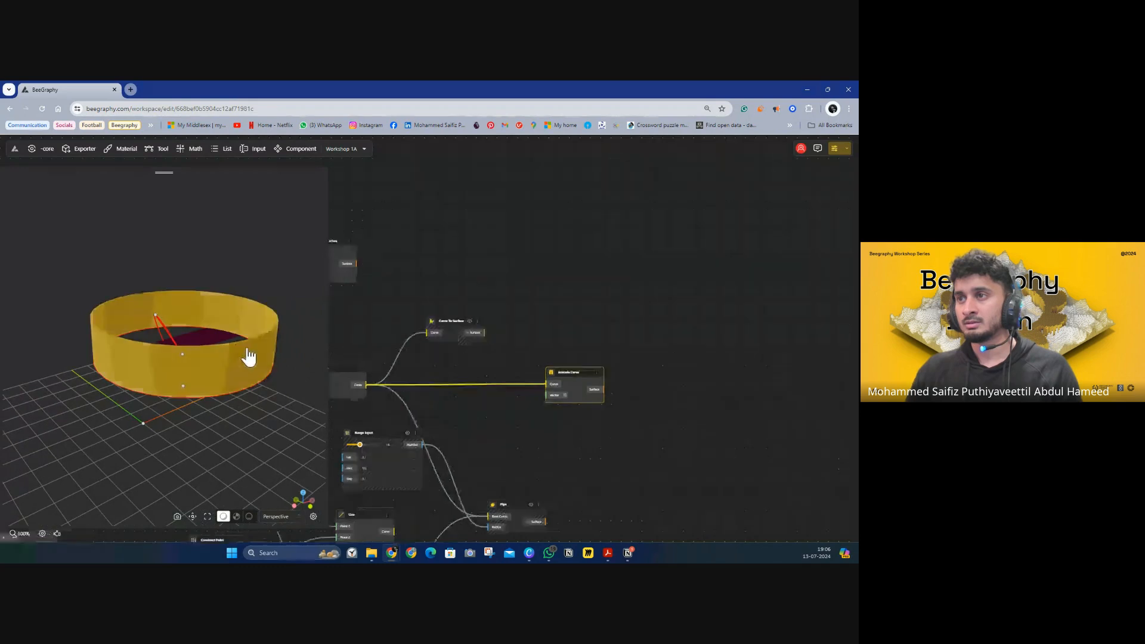
click(414, 292)
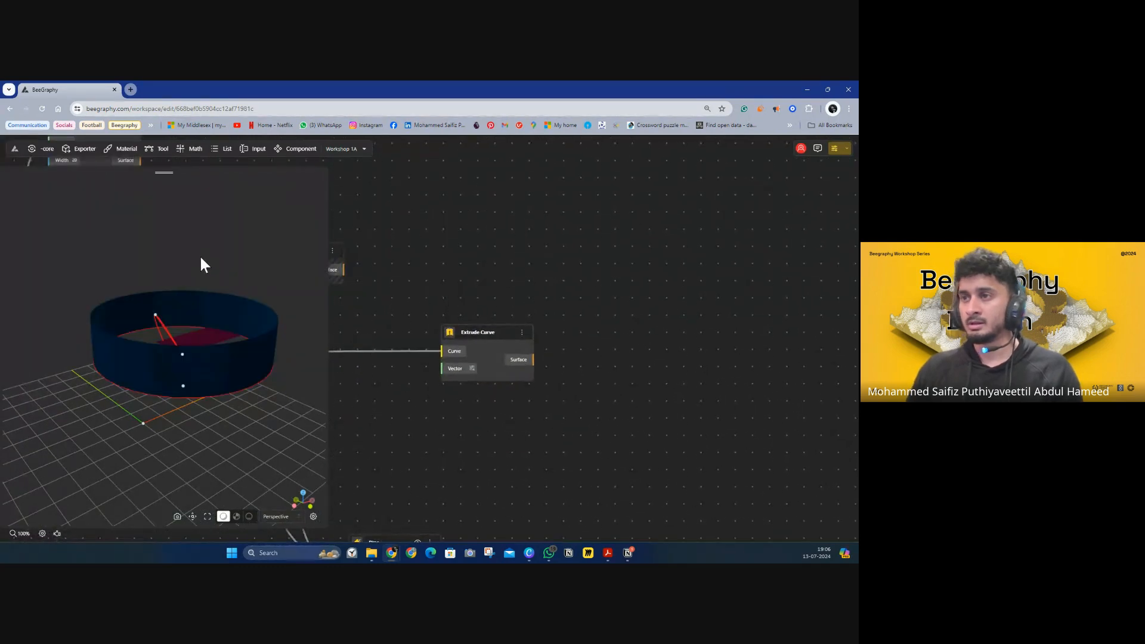
drag(200, 264, 125, 258)
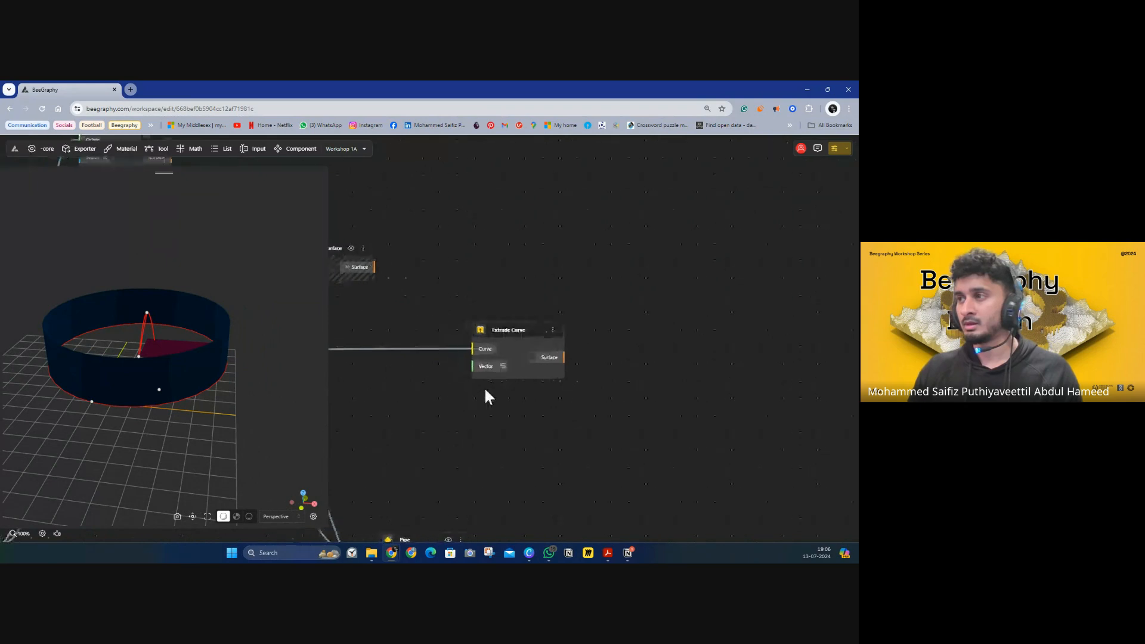
drag(485, 390, 549, 372)
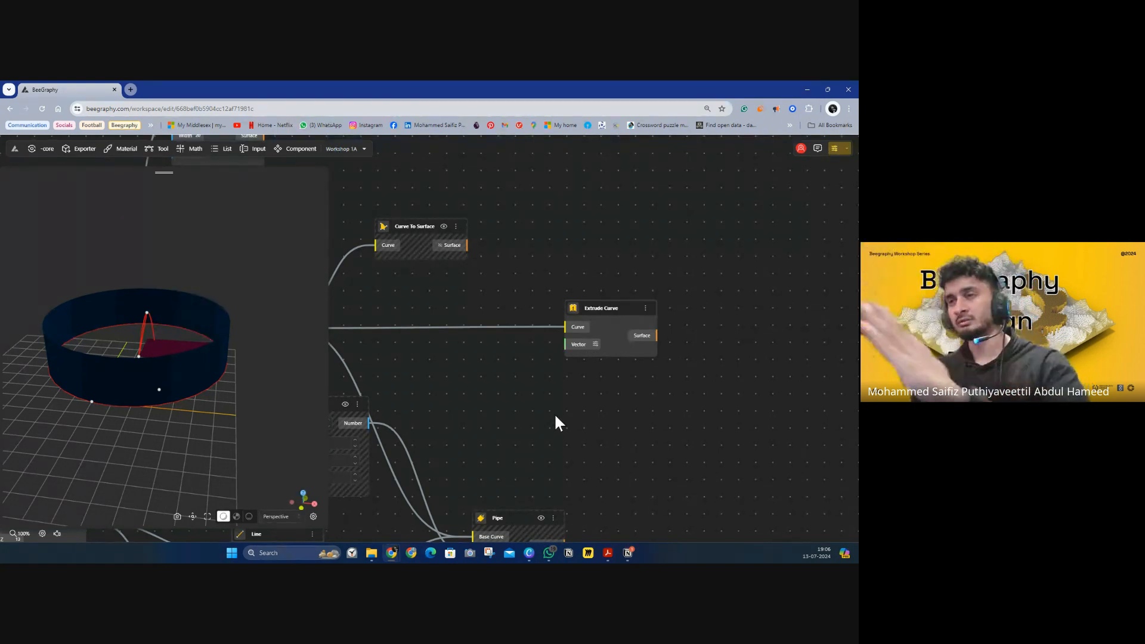
Add a VectorX node and place it just below the Curve To Surface node
double_click(464, 374)
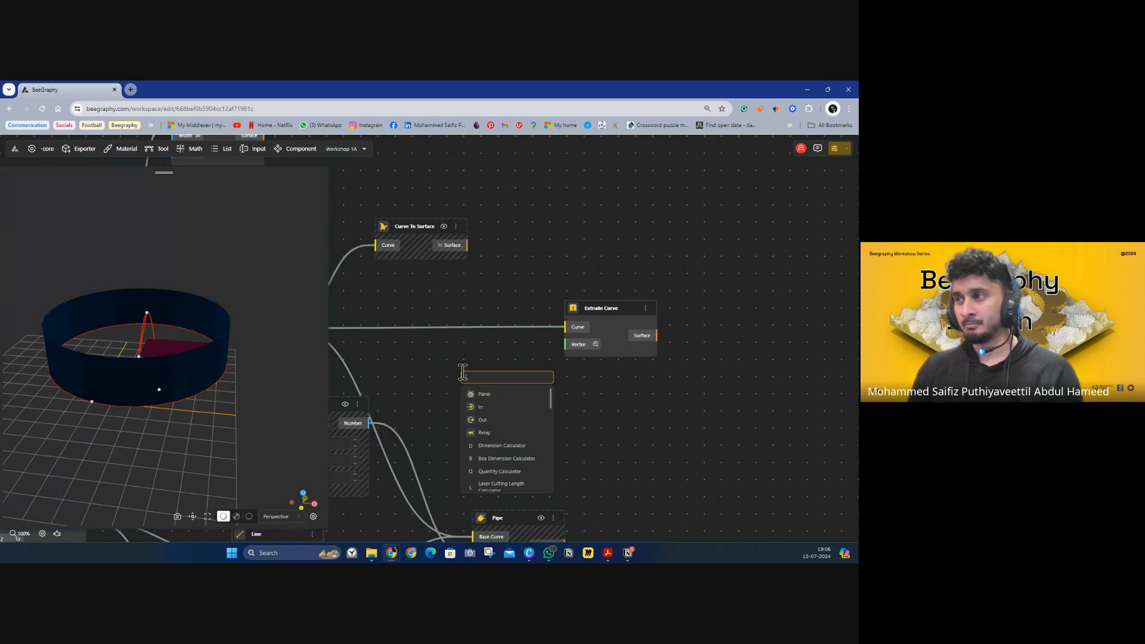
text(vec)
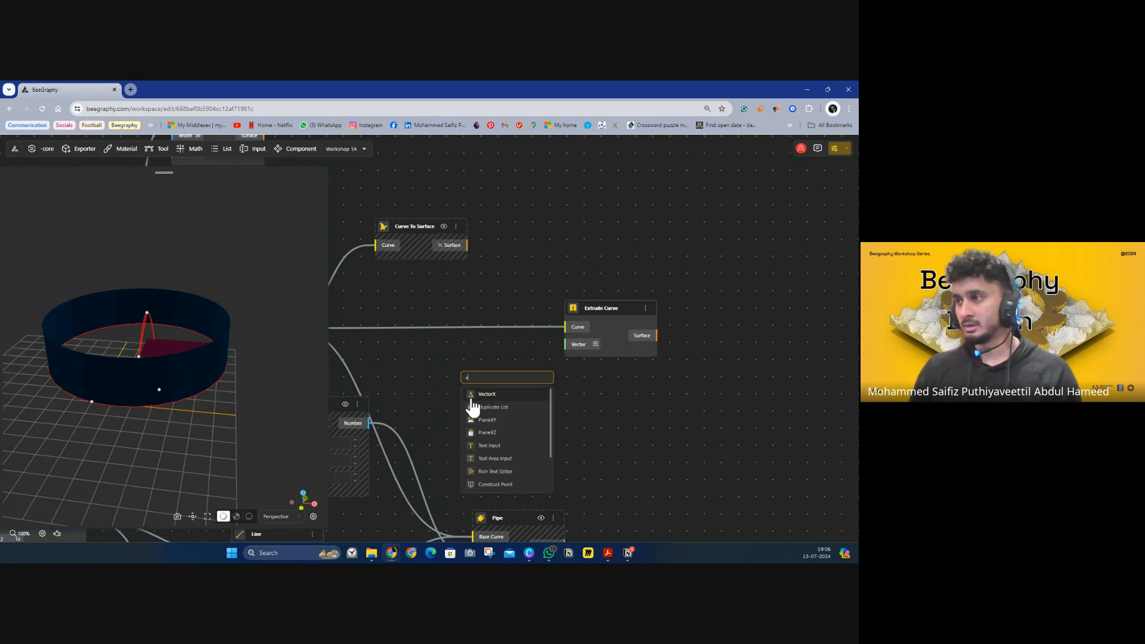
click(483, 395)
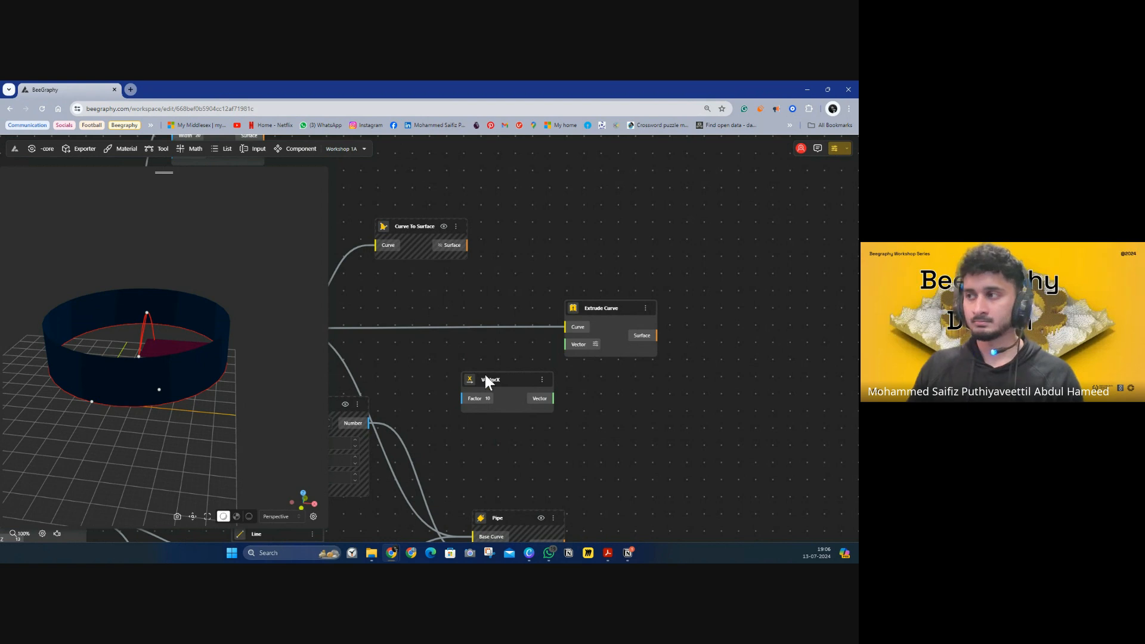
drag(487, 379, 425, 280)
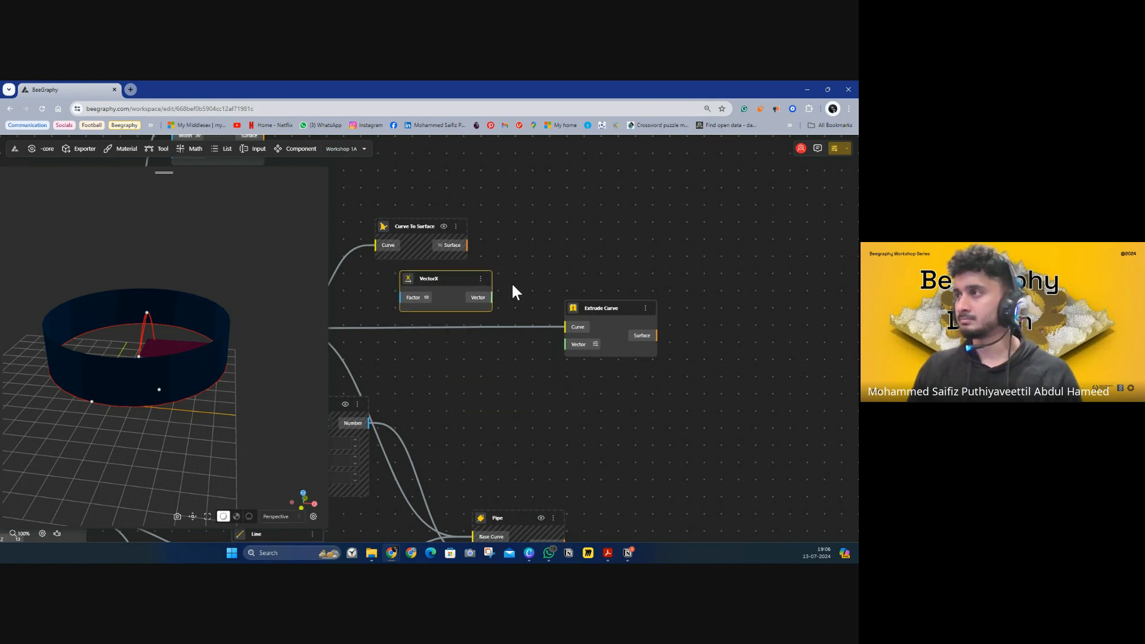
Add a VectorY node and place it above and to the right of the Curve To Surface node
double_click(531, 224)
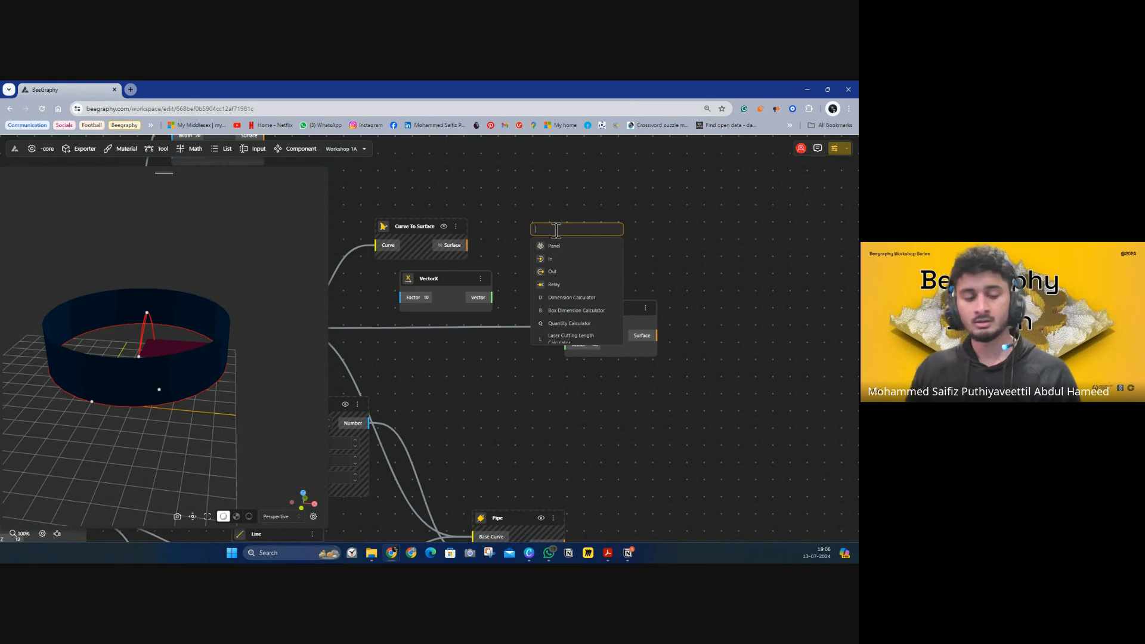
text(vectory)
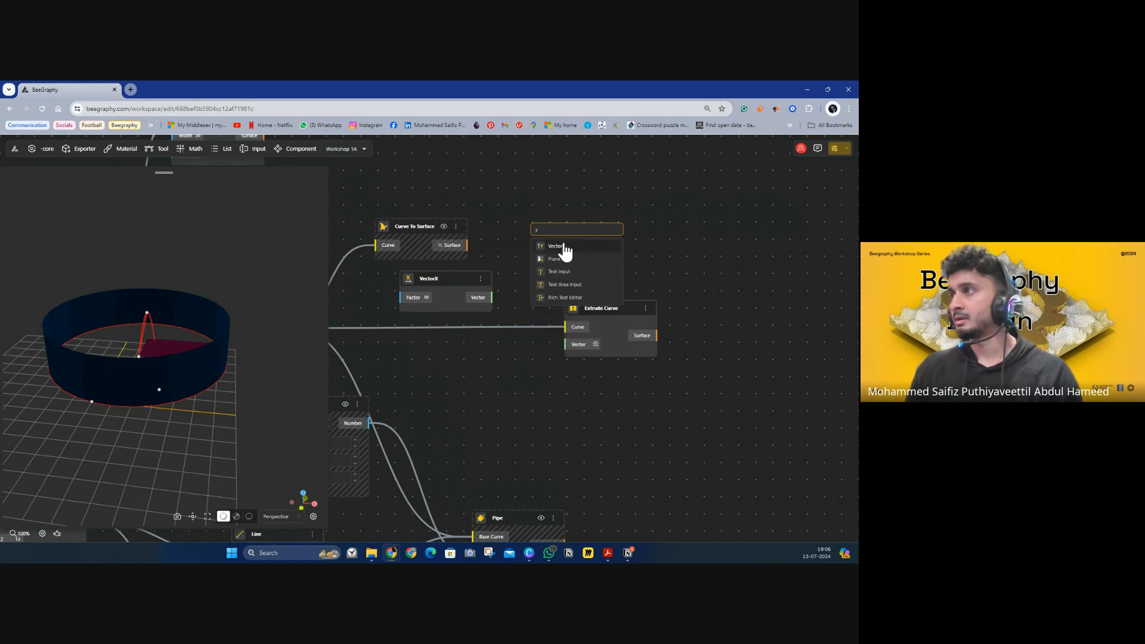
click(563, 248)
drag(567, 230, 534, 173)
Add a VectorZ node and place it directly beside the Curve To Surface node
double_click(557, 242)
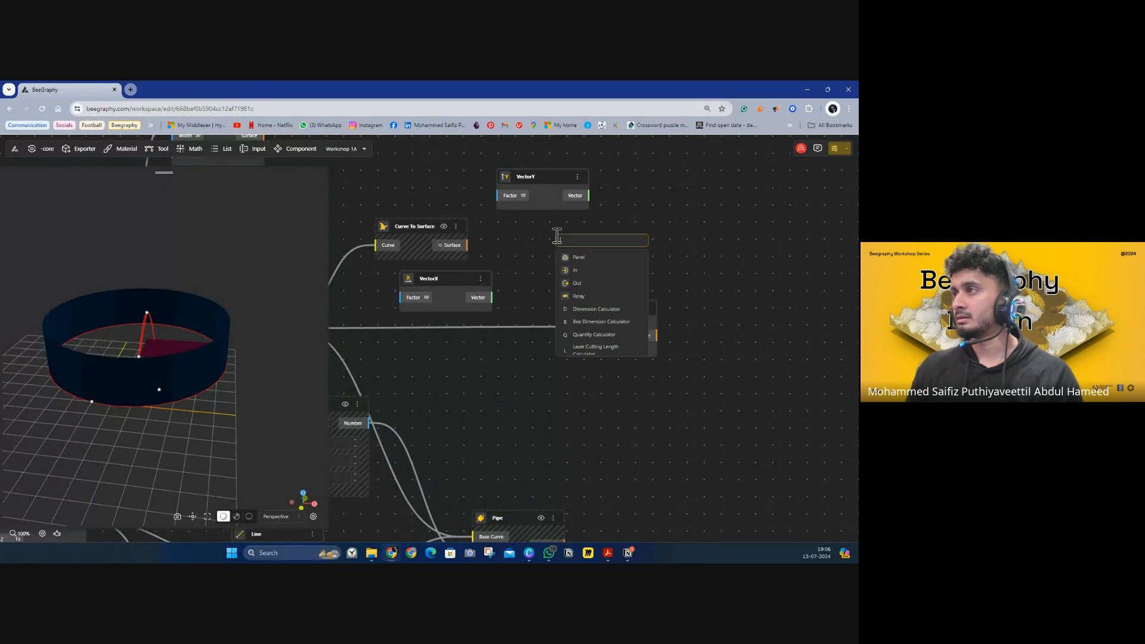
text(z)
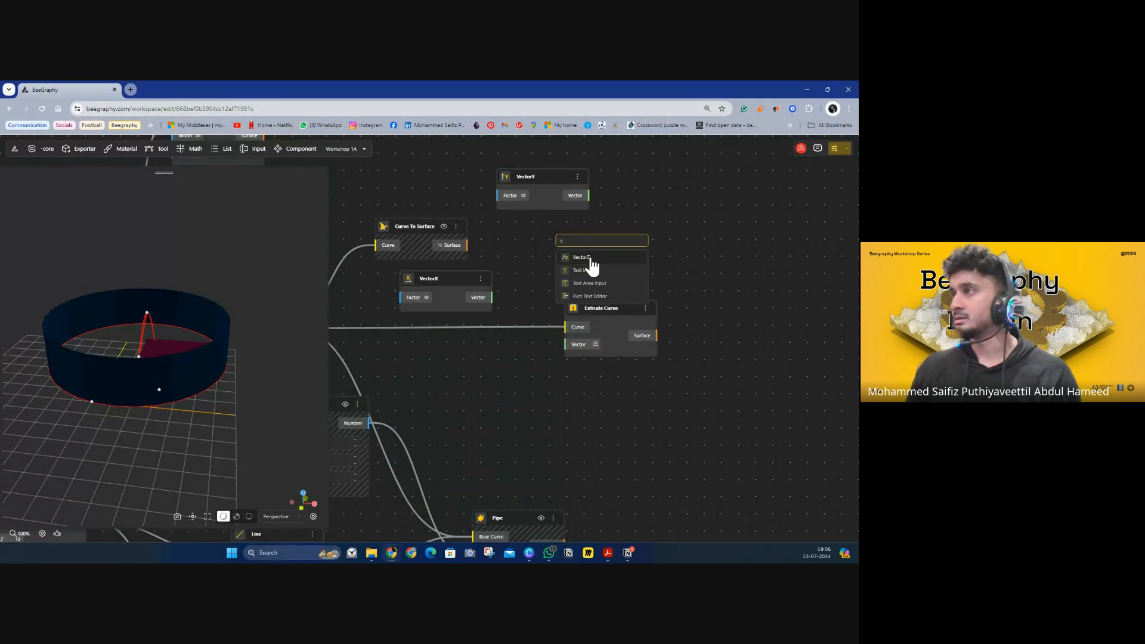
click(577, 258)
drag(581, 244, 513, 242)
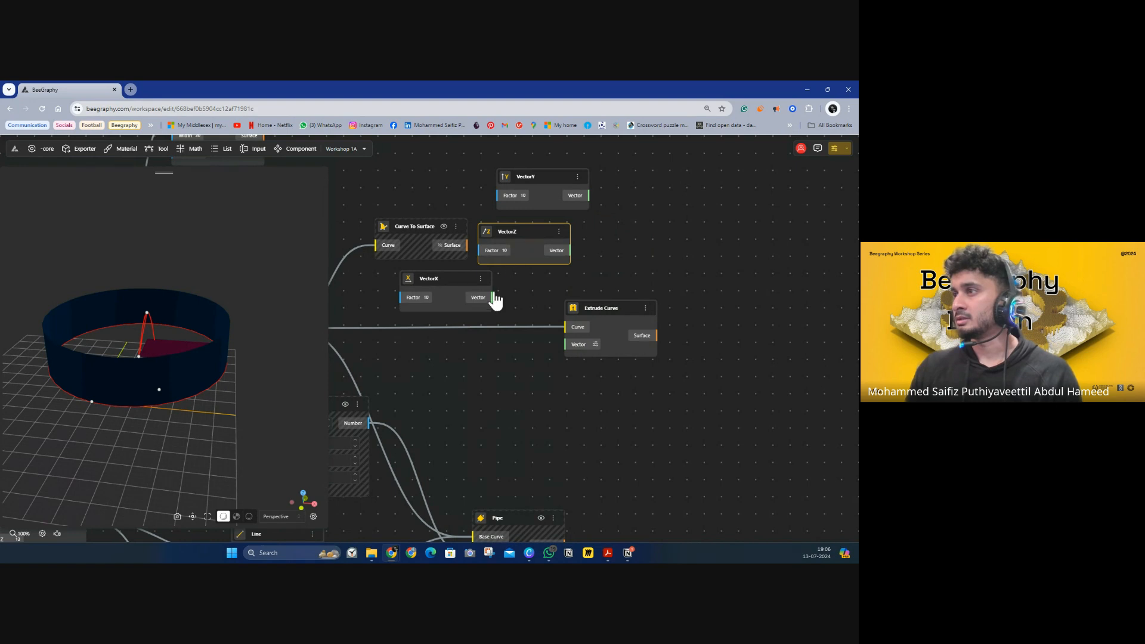
Try VectorX as the Extrude Curve node's vector, then connect VectorZ instead and move it below VectorX
drag(492, 297, 565, 346)
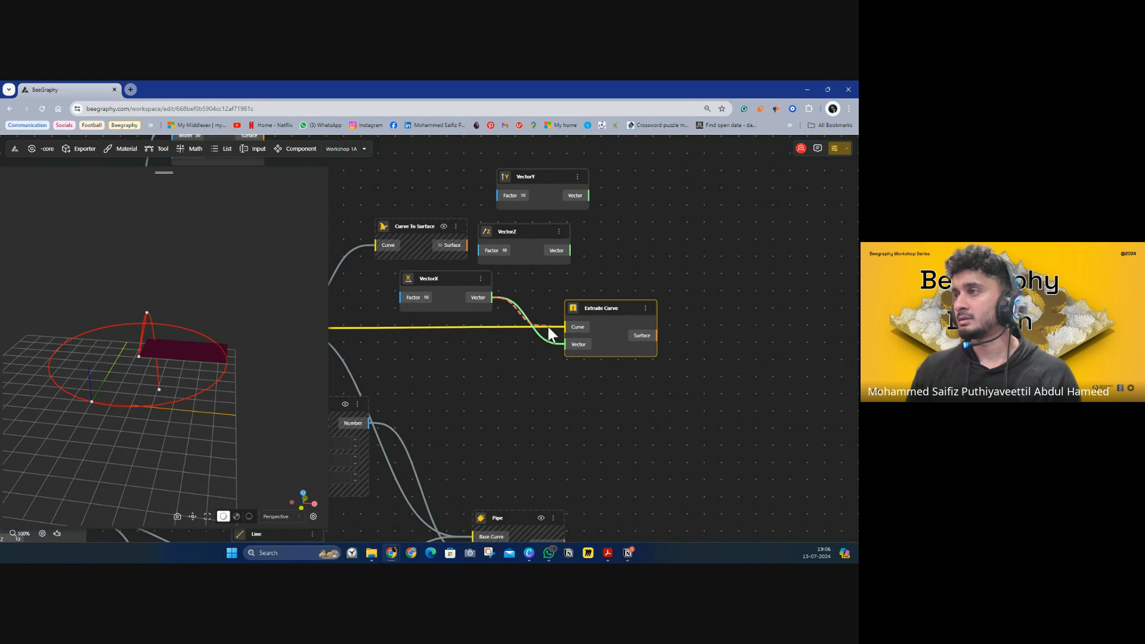
drag(562, 346, 504, 351)
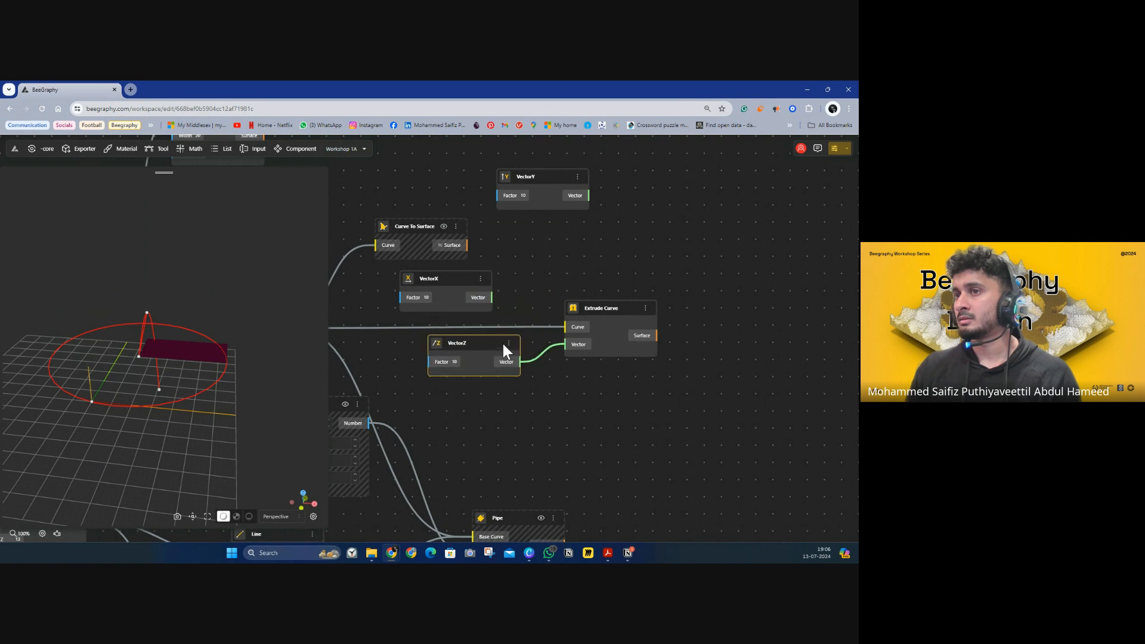
drag(611, 314, 619, 291)
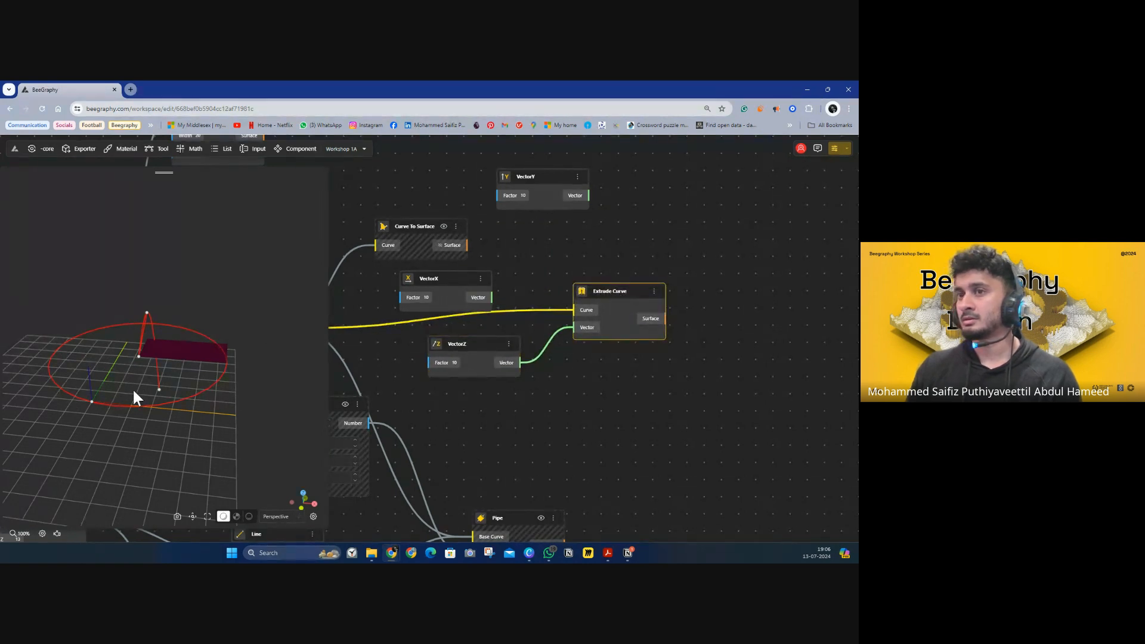
Inspect the extrusion in the 3D view and reload the workspace page to refresh the model
scroll(132, 389, down, 1)
right_drag(113, 404, 177, 372)
scroll(225, 346, up, 3)
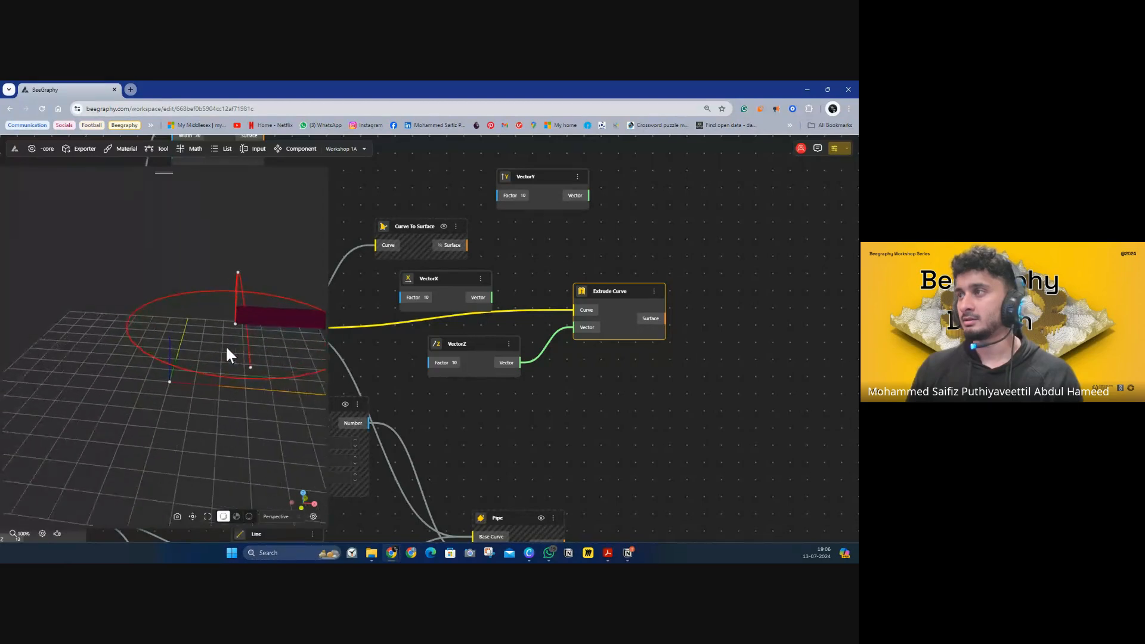
scroll(227, 349, up, 1)
drag(208, 371, 271, 238)
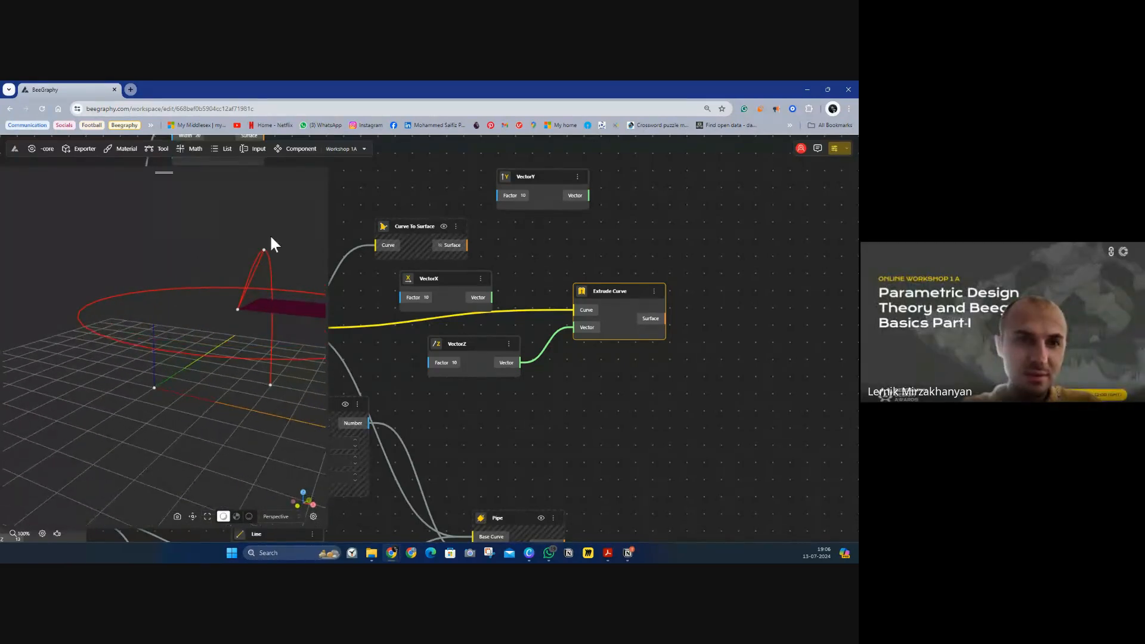
click(42, 108)
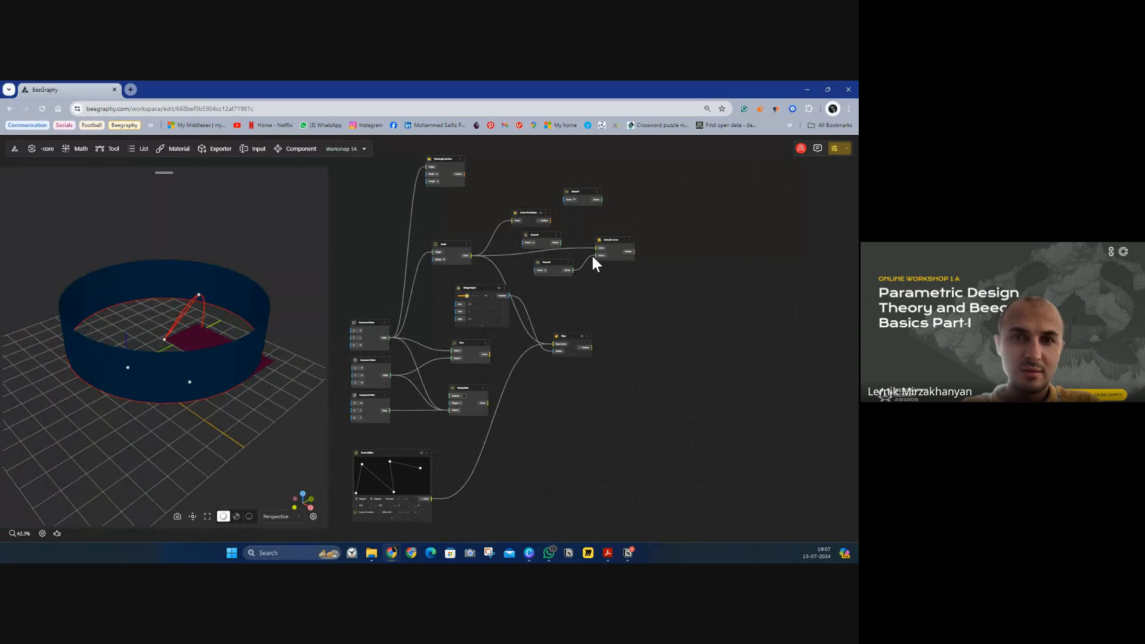
Try VectorX instead of VectorZ as the vector input of the Extrude Curve node
scroll(601, 258, up, 6)
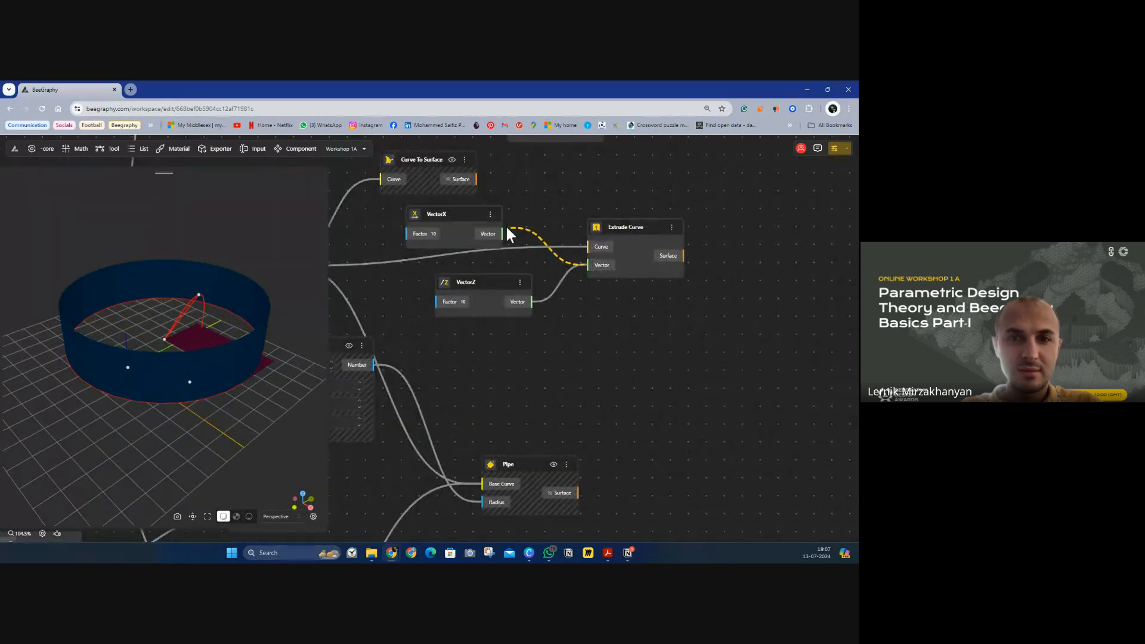
drag(507, 228, 503, 236)
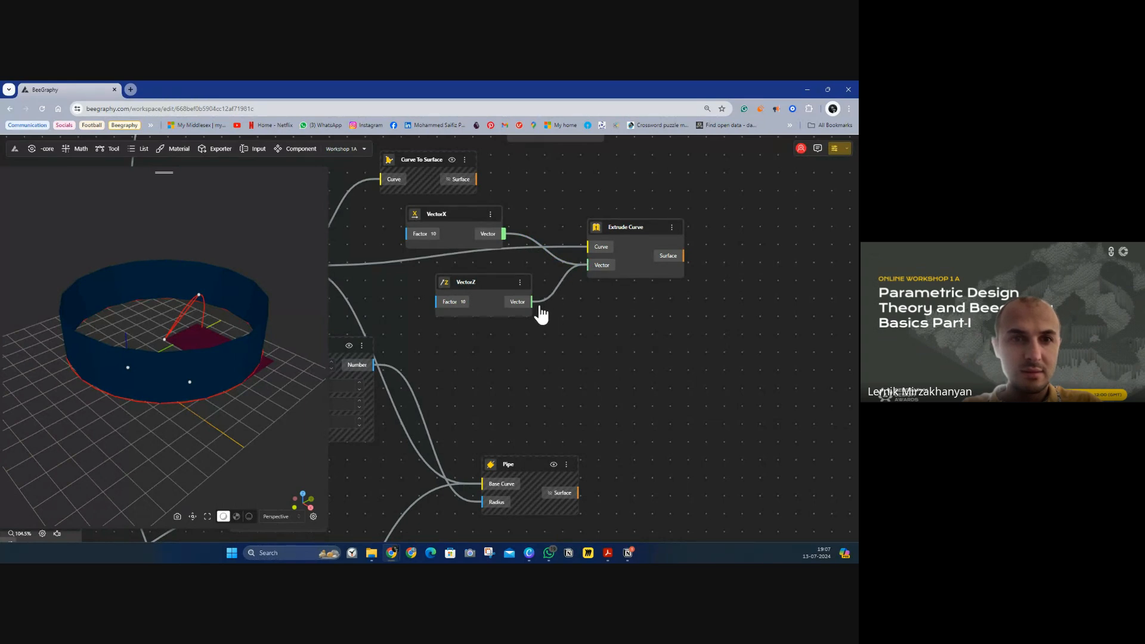
drag(533, 302, 589, 268)
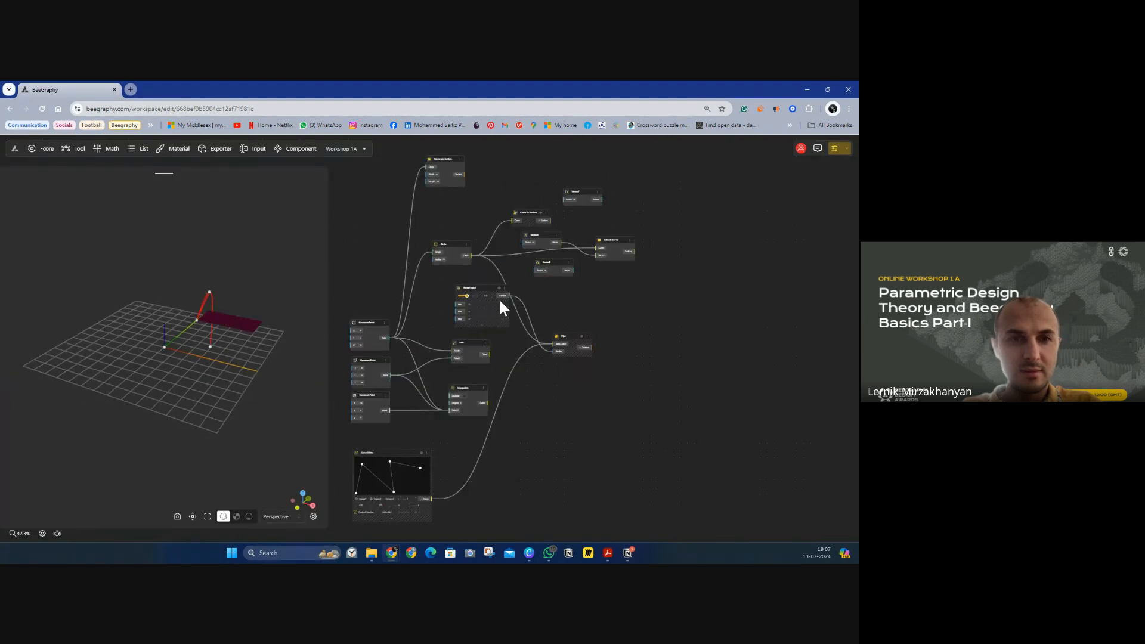
mouse_move(612, 241)
mouse_down()
mouse_move(618, 281)
mouse_move(619, 244)
mouse_up()
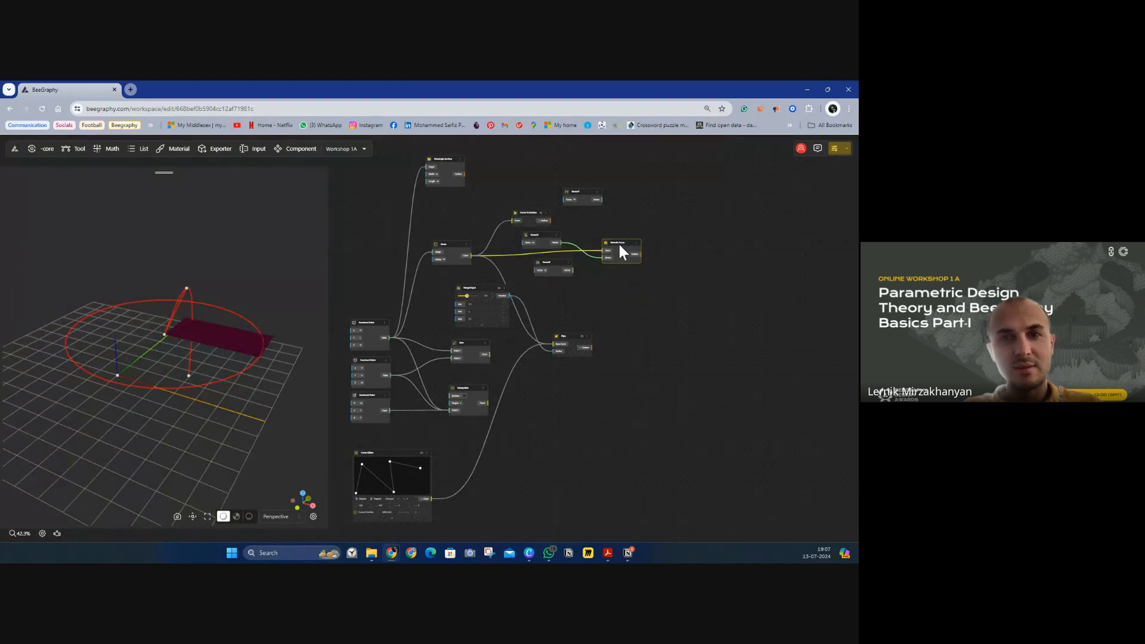
Replace VectorX with VectorY as the Extrude Curve node's vector, then switch the input back to VectorZ
scroll(621, 242, up, 3)
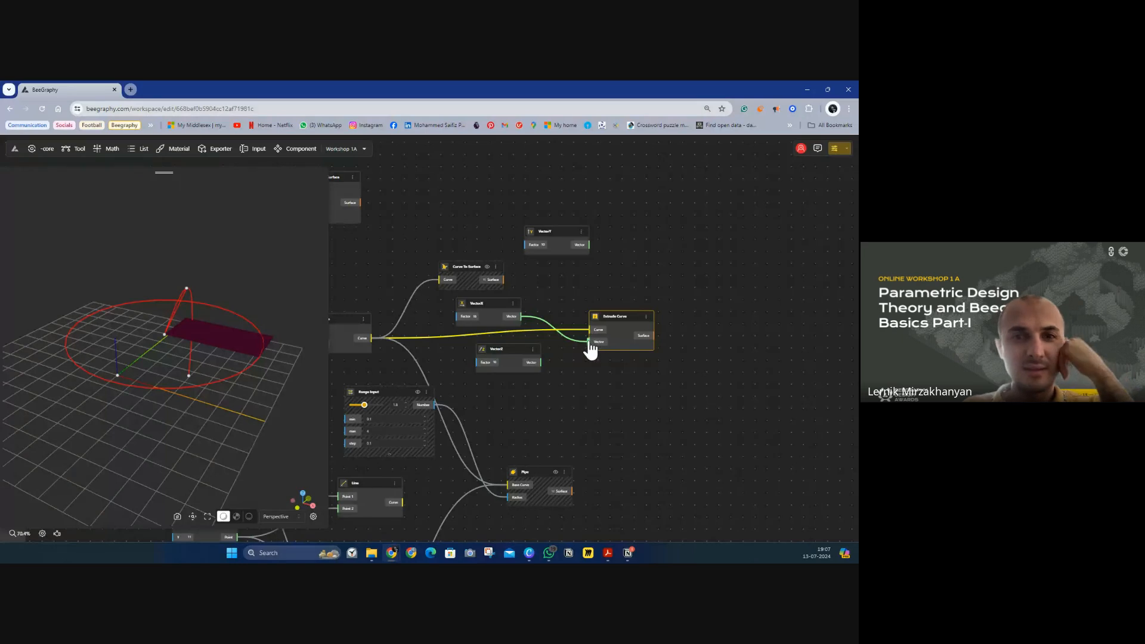
drag(518, 330, 519, 325)
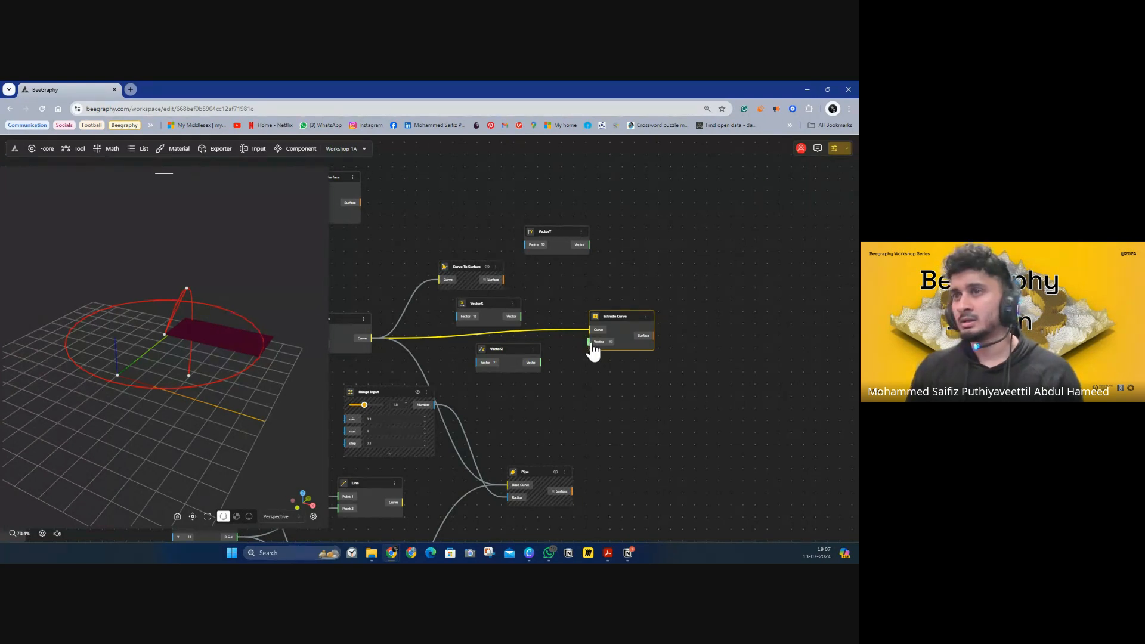
drag(589, 342, 505, 217)
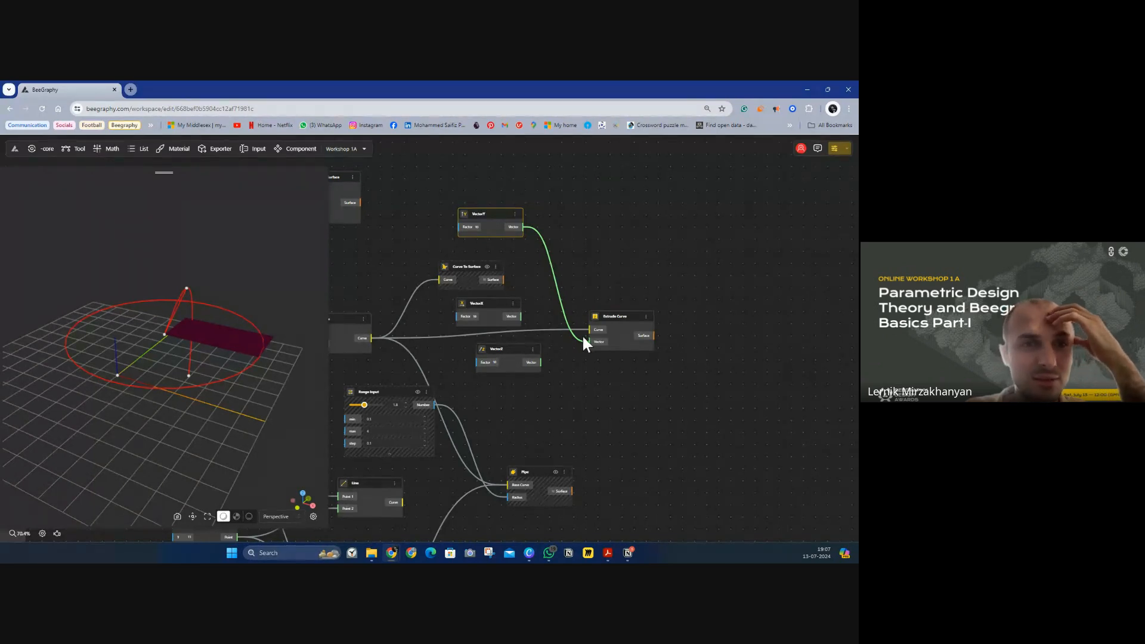
drag(591, 342, 542, 257)
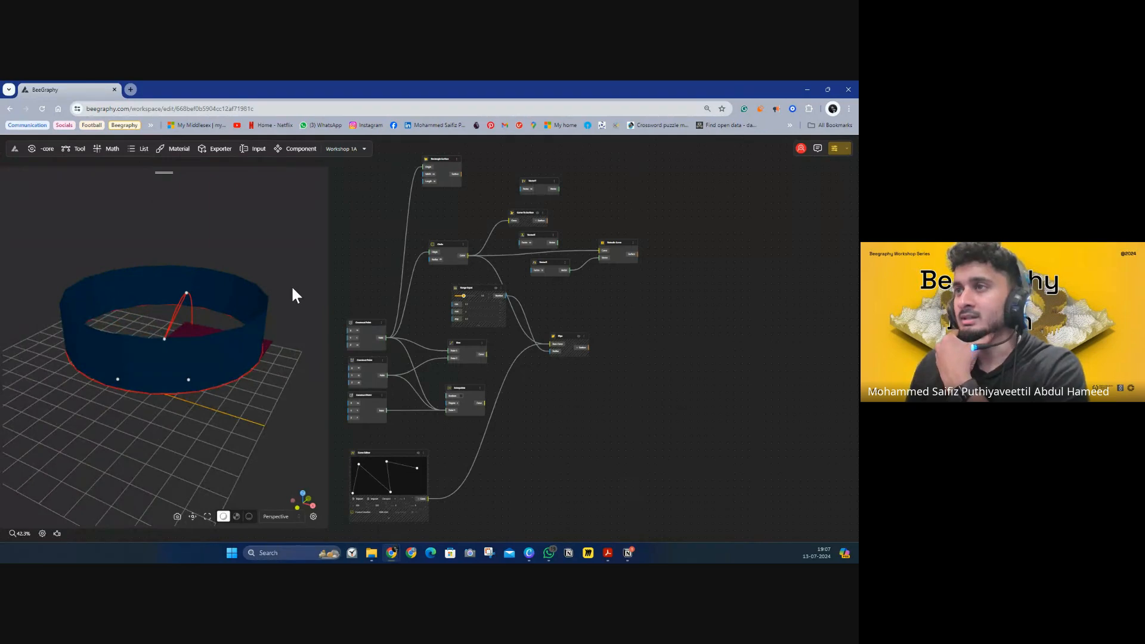
Examine the circle's extruded surface in the 3D view and locate its Extrude Curve node with the connected VectorZ
drag(292, 295, 229, 310)
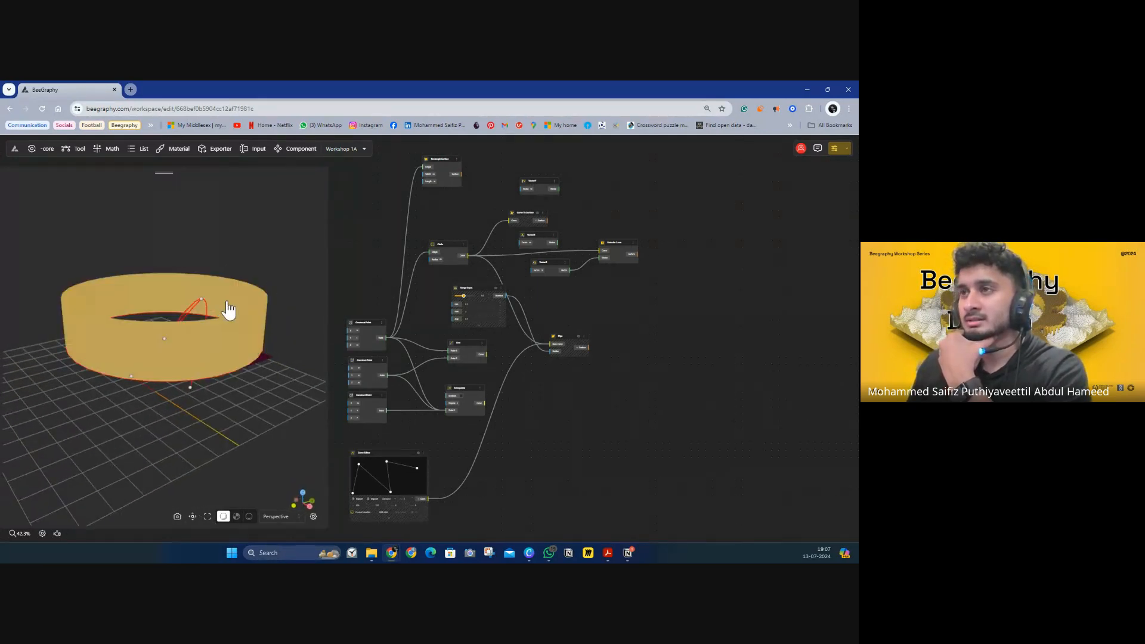
click(229, 310)
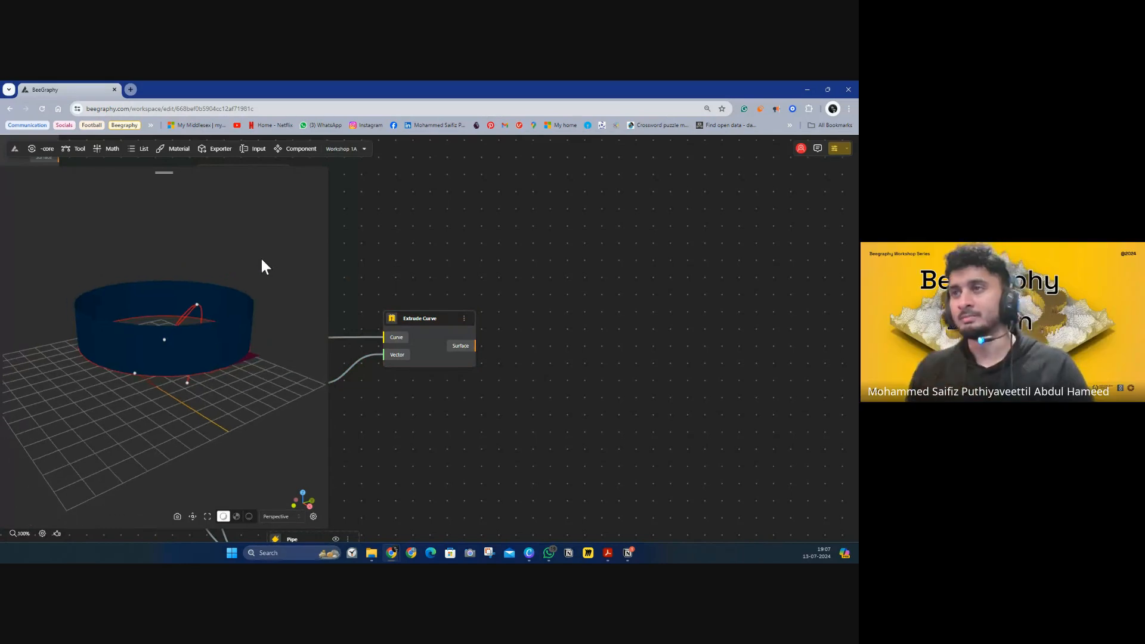
scroll(262, 258, down, 3)
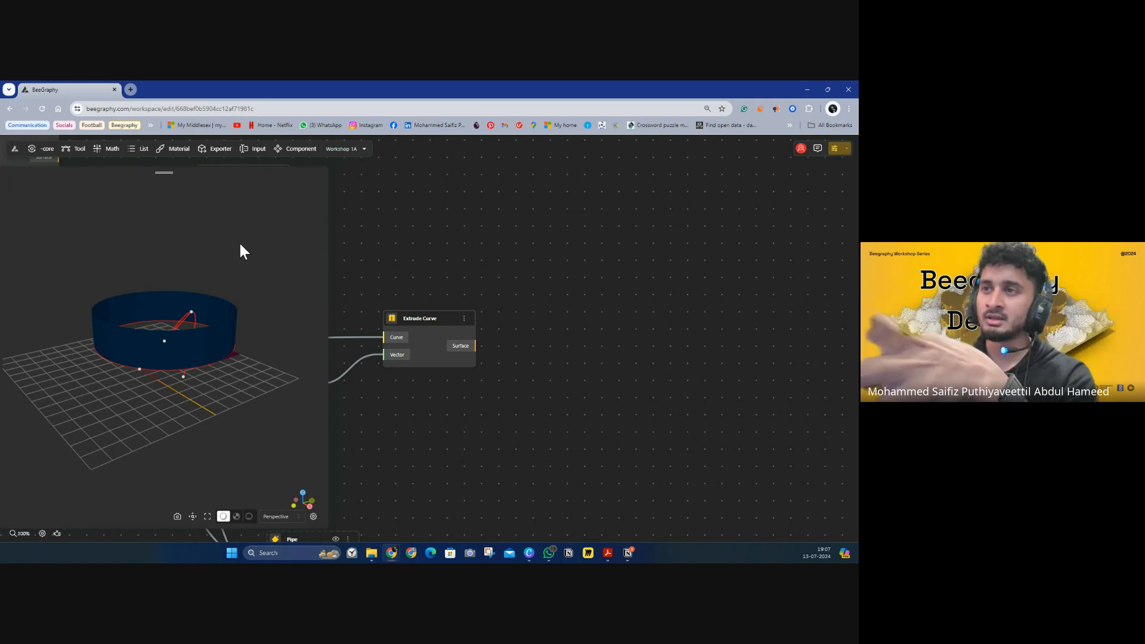
click(222, 296)
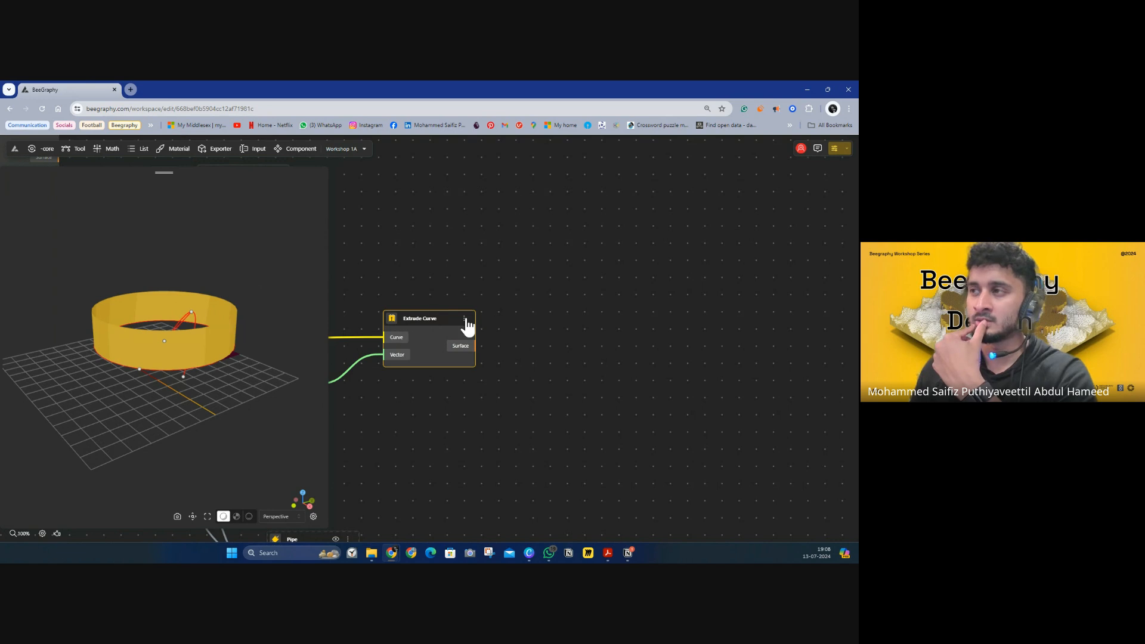
drag(417, 296, 507, 289)
right_drag(477, 257, 594, 259)
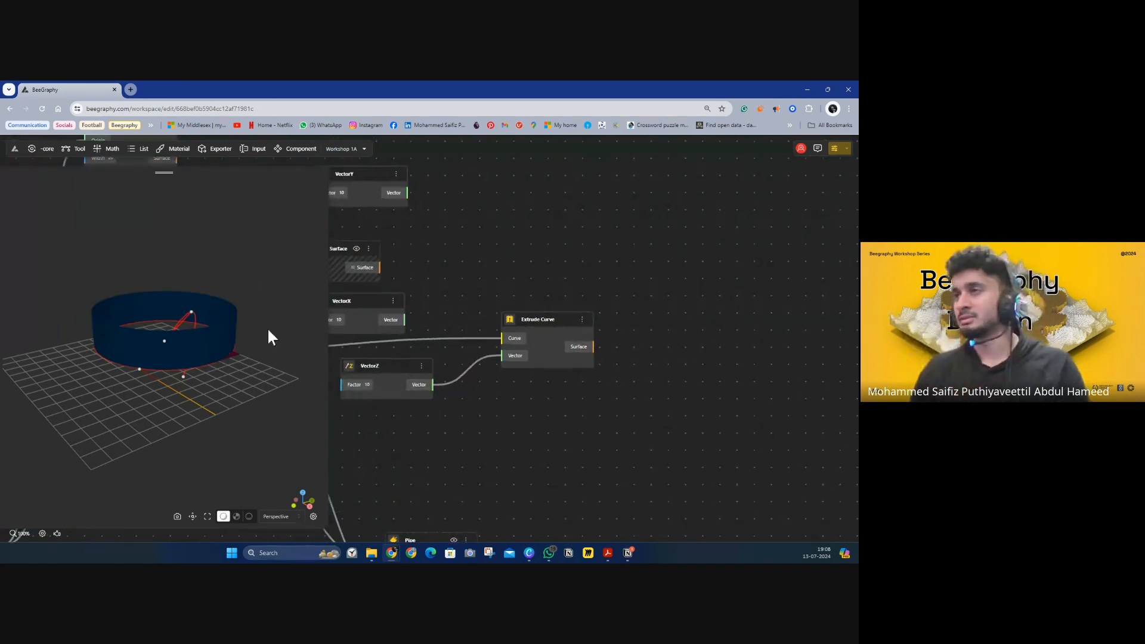
Select the upper end point of the line in the 3D view to locate its Construct Point node in the graph
click(192, 315)
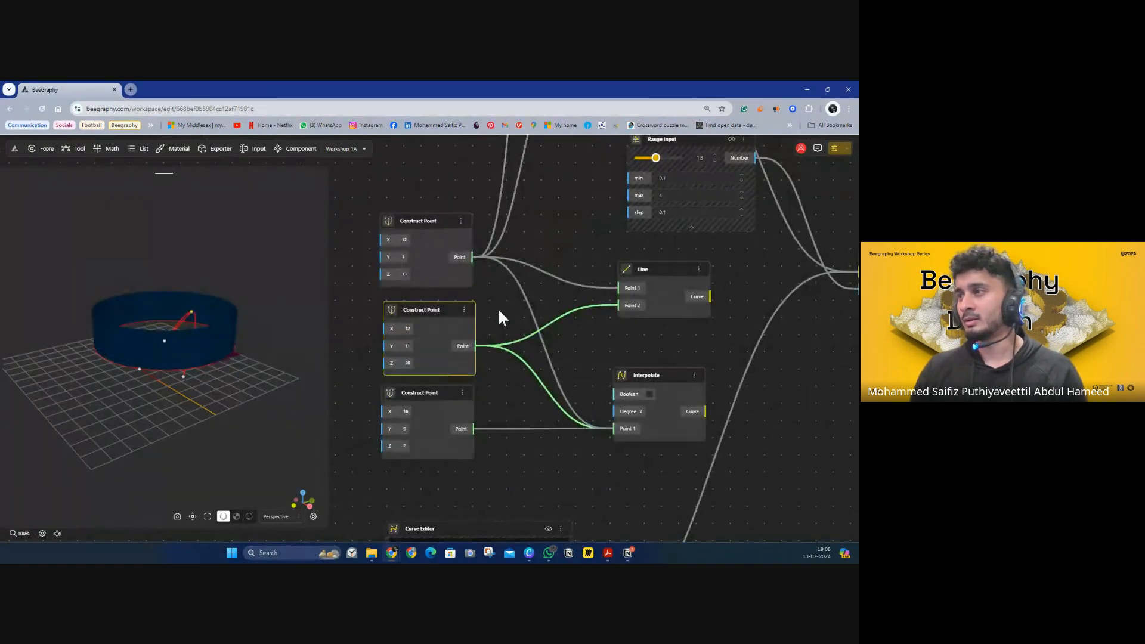
drag(212, 294, 494, 285)
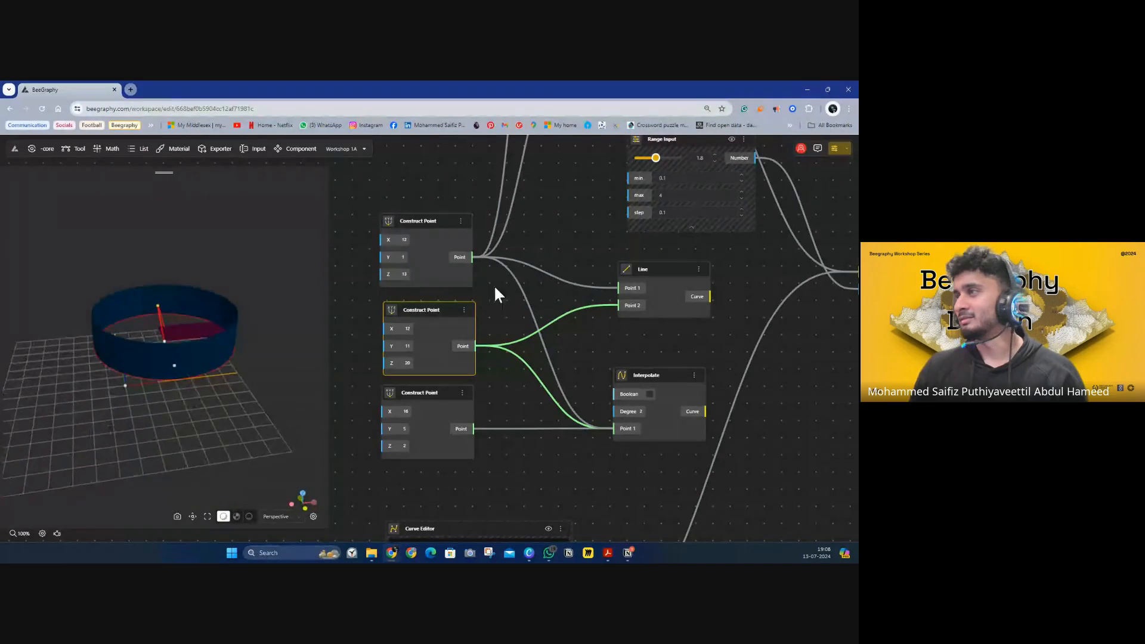
scroll(538, 289, down, 1)
scroll(538, 289, down, 5)
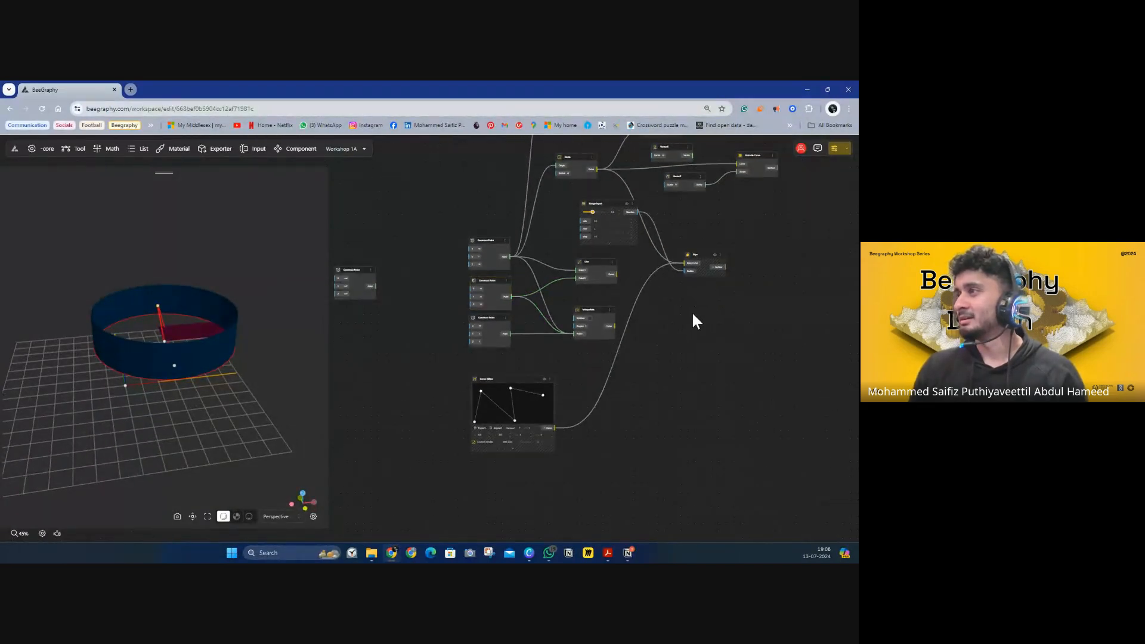
Locate the Extrude Curve node behind the circle's extruded surface and look through the full set of available tool nodes
drag(692, 310, 600, 414)
click(236, 315)
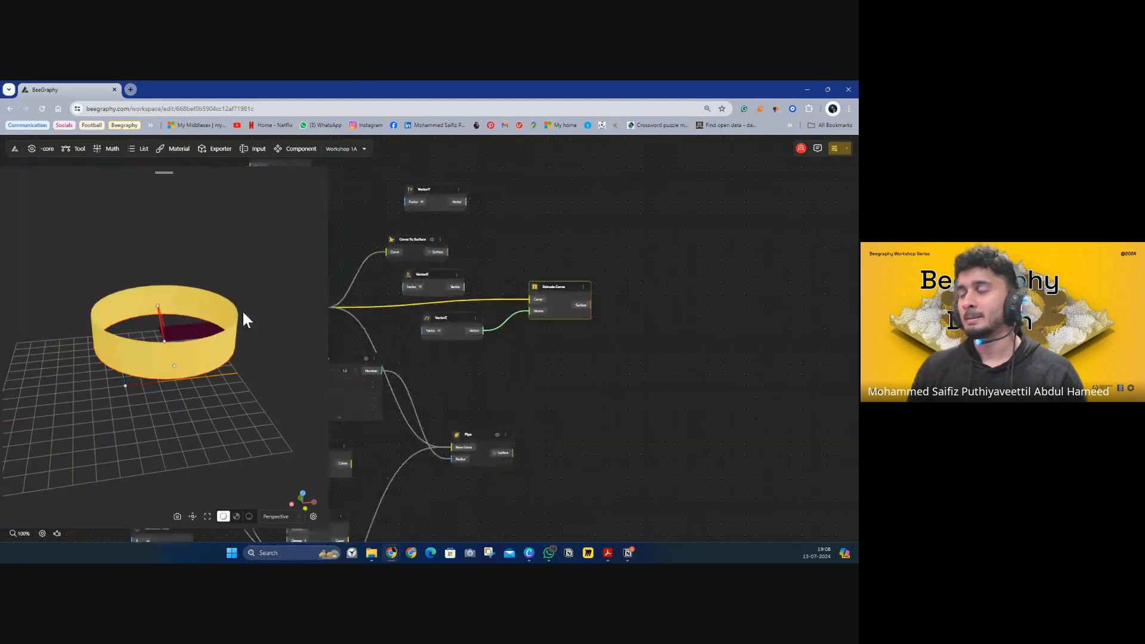
drag(475, 307, 541, 302)
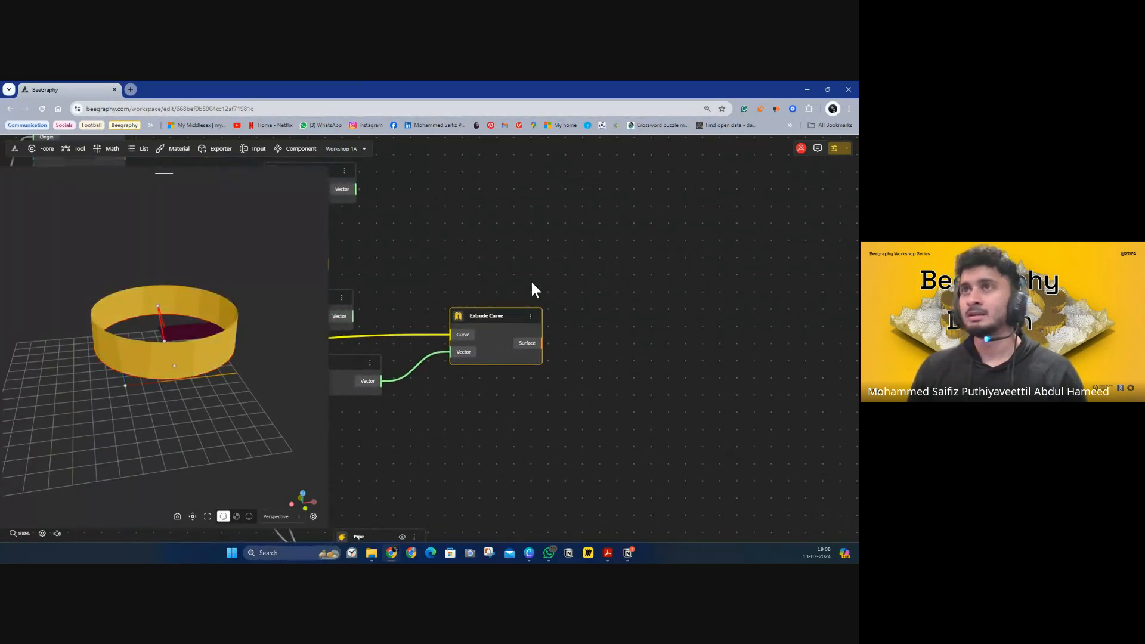
click(519, 290)
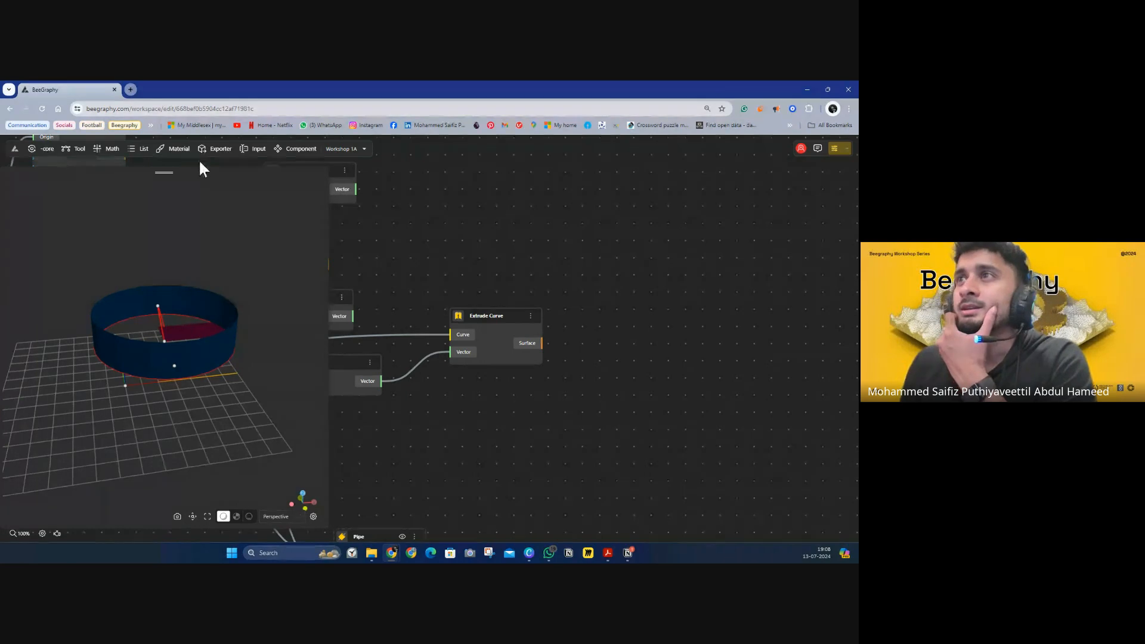
click(78, 150)
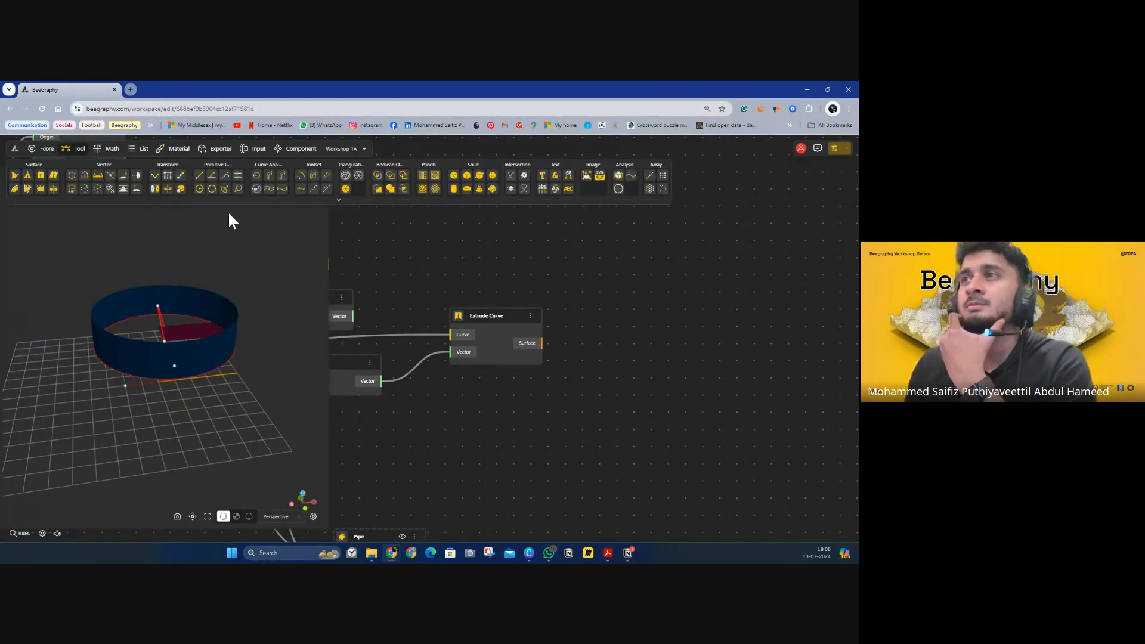
click(340, 201)
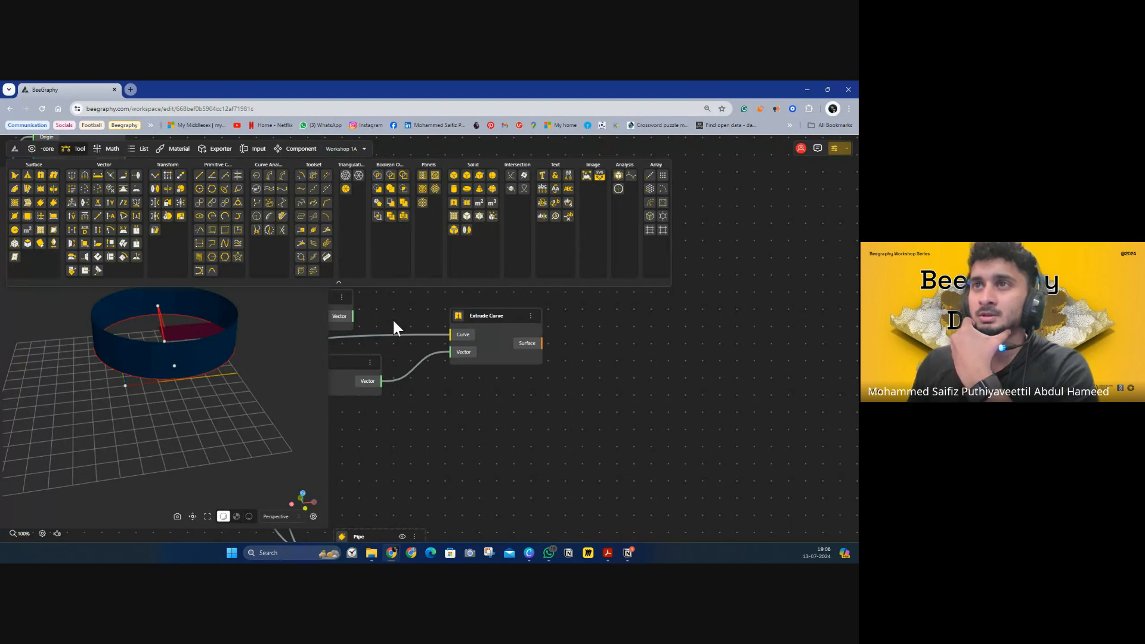
drag(500, 320, 500, 333)
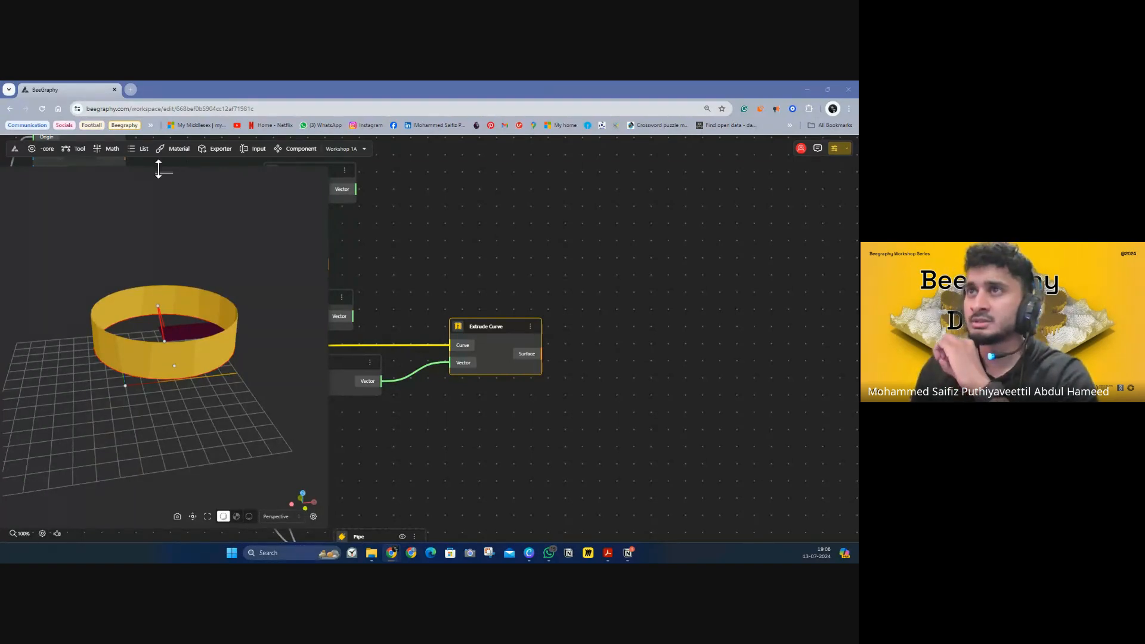
Add a Sphere node and a Box node from the solid tools to the empty canvas beside the Extrude Curve node
click(77, 150)
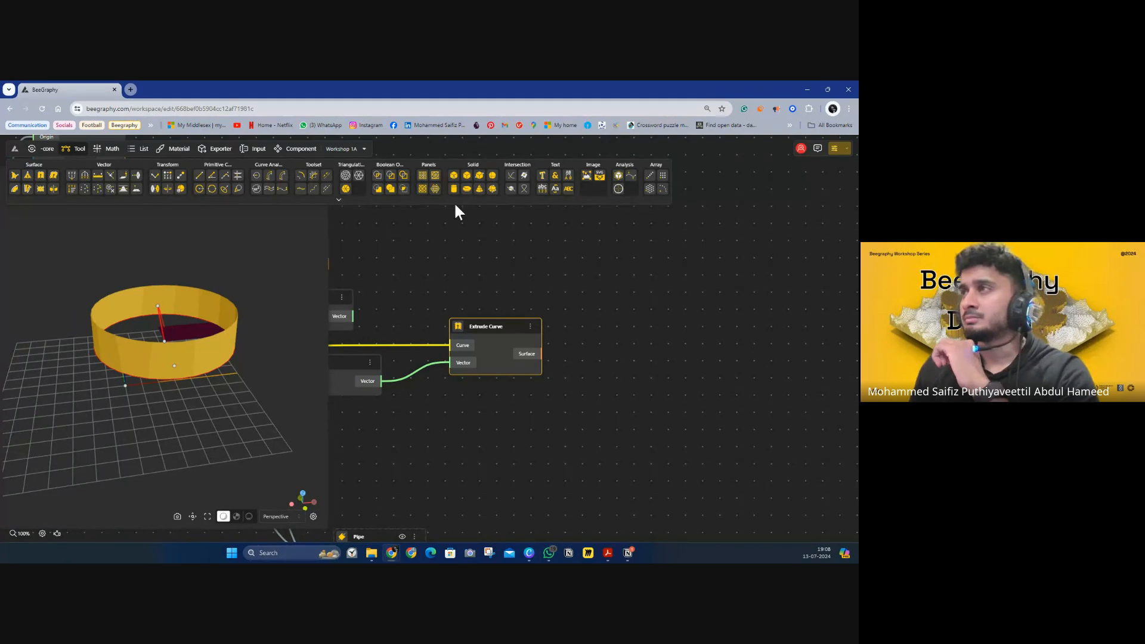
click(338, 200)
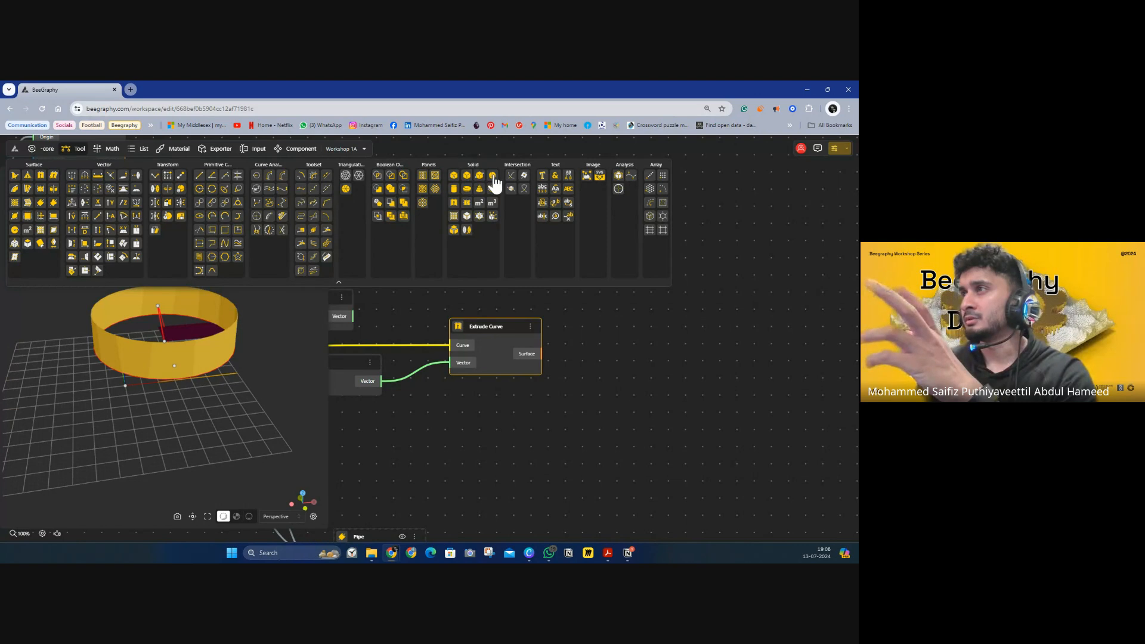
drag(493, 176, 672, 381)
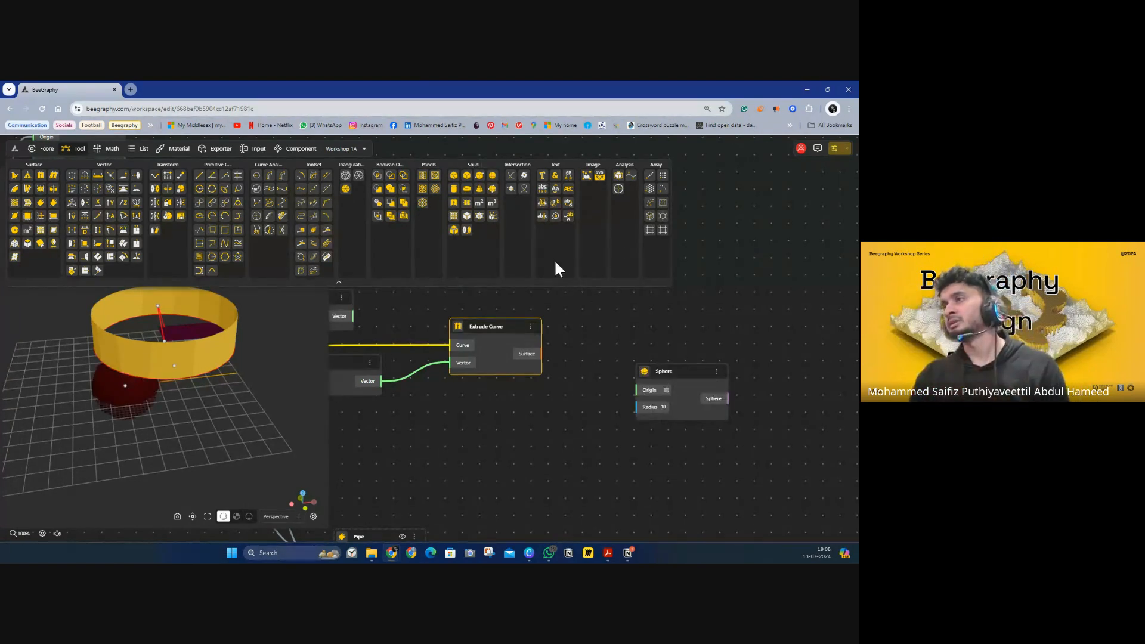
drag(471, 185, 575, 459)
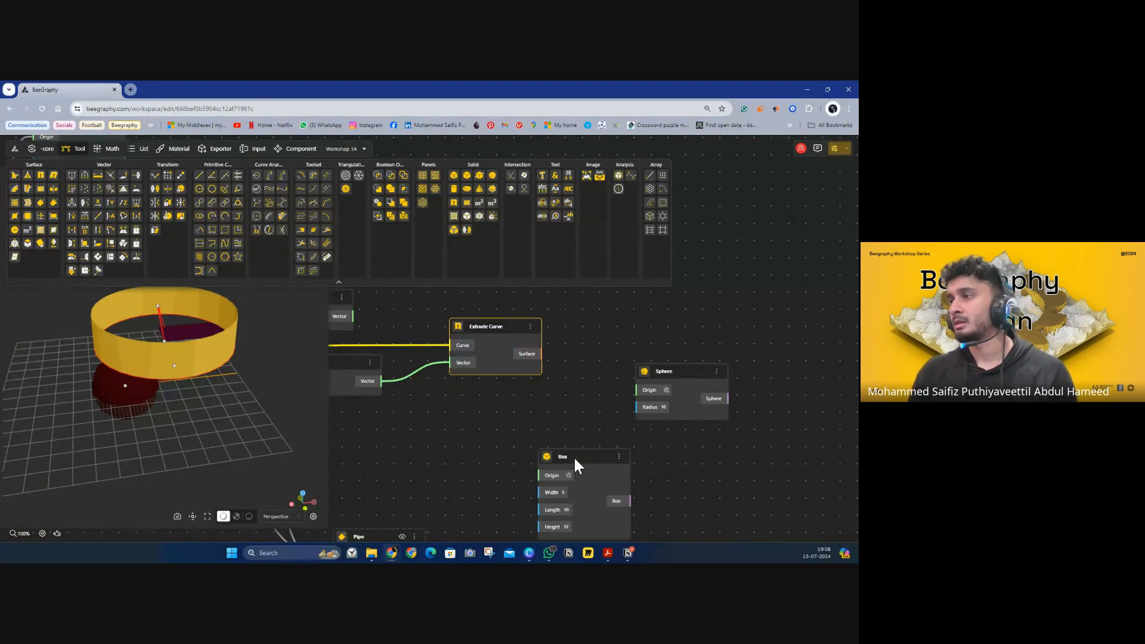
Hide the sphere and the circle's extruded surface in the 3D view
click(717, 374)
click(738, 391)
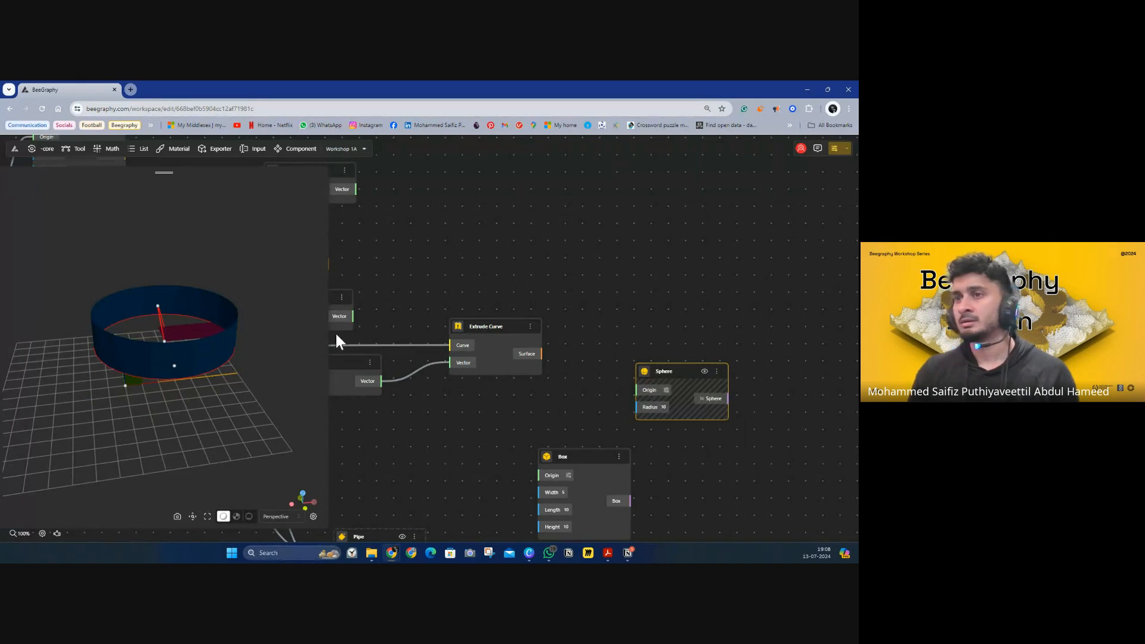
drag(187, 324, 284, 312)
click(169, 338)
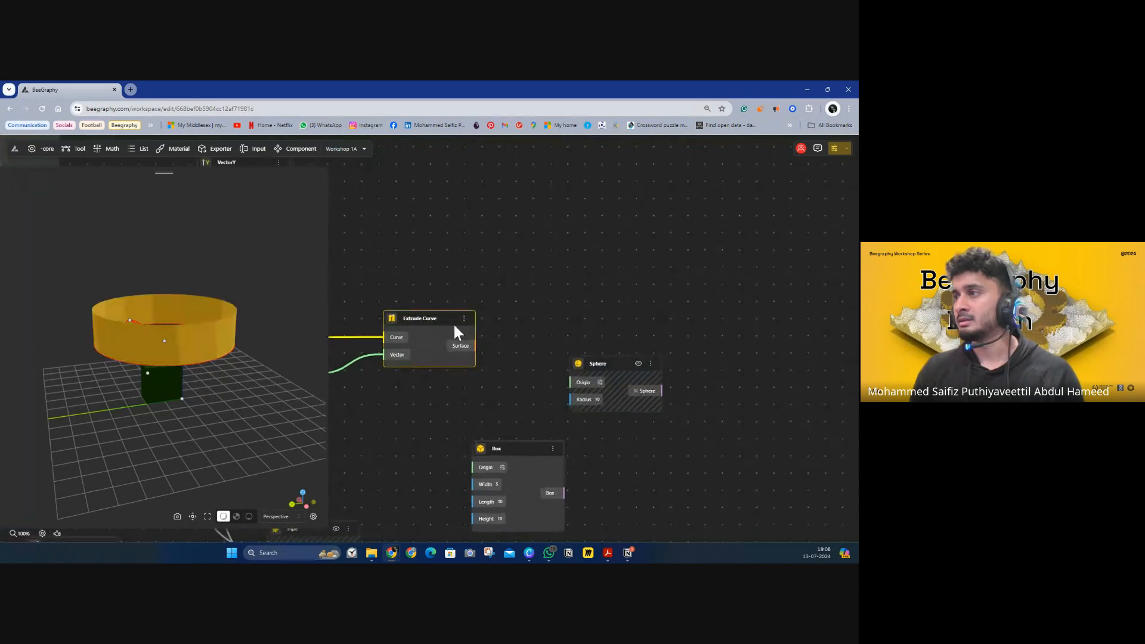
click(464, 319)
click(502, 338)
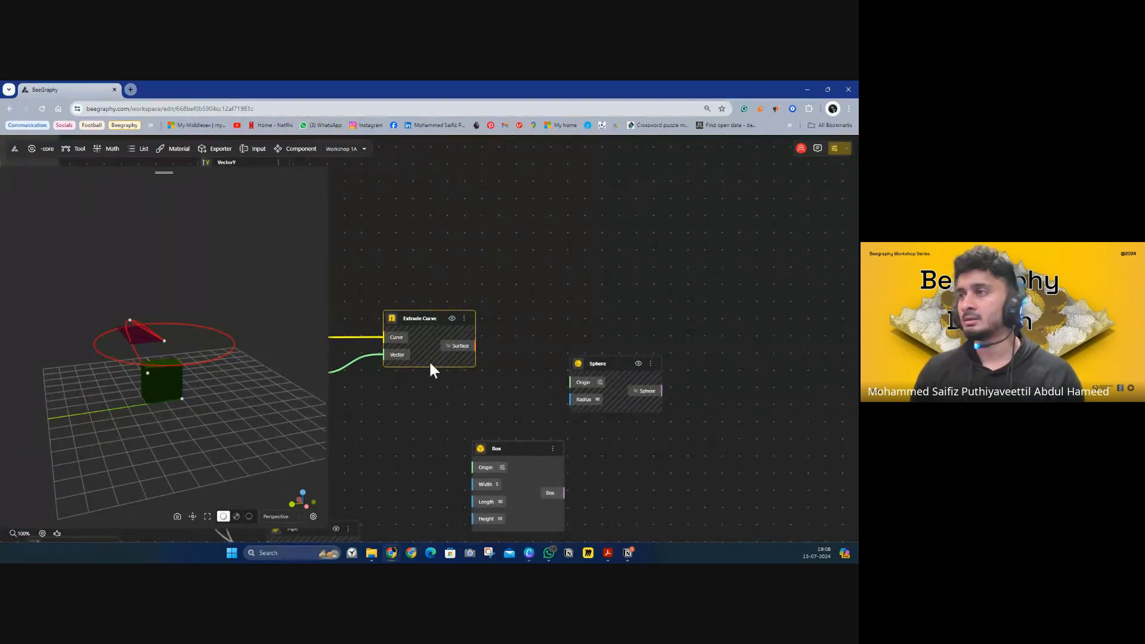
click(533, 395)
drag(484, 378, 564, 341)
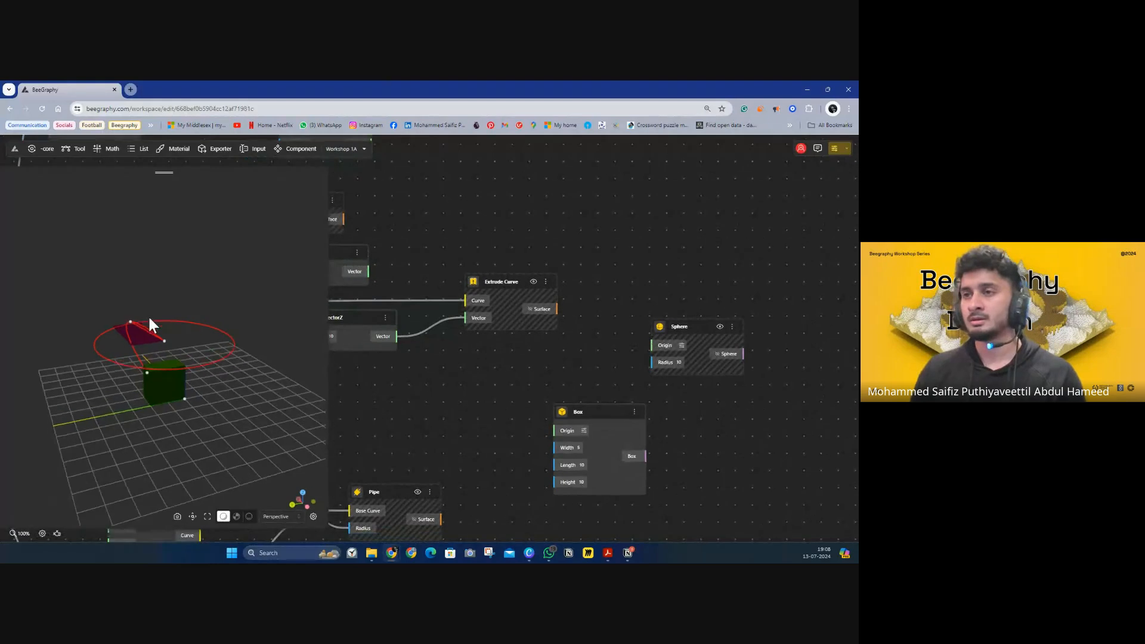
Locate the Box node from its solid in the 3D view and set the box's width to 25
drag(149, 323, 210, 421)
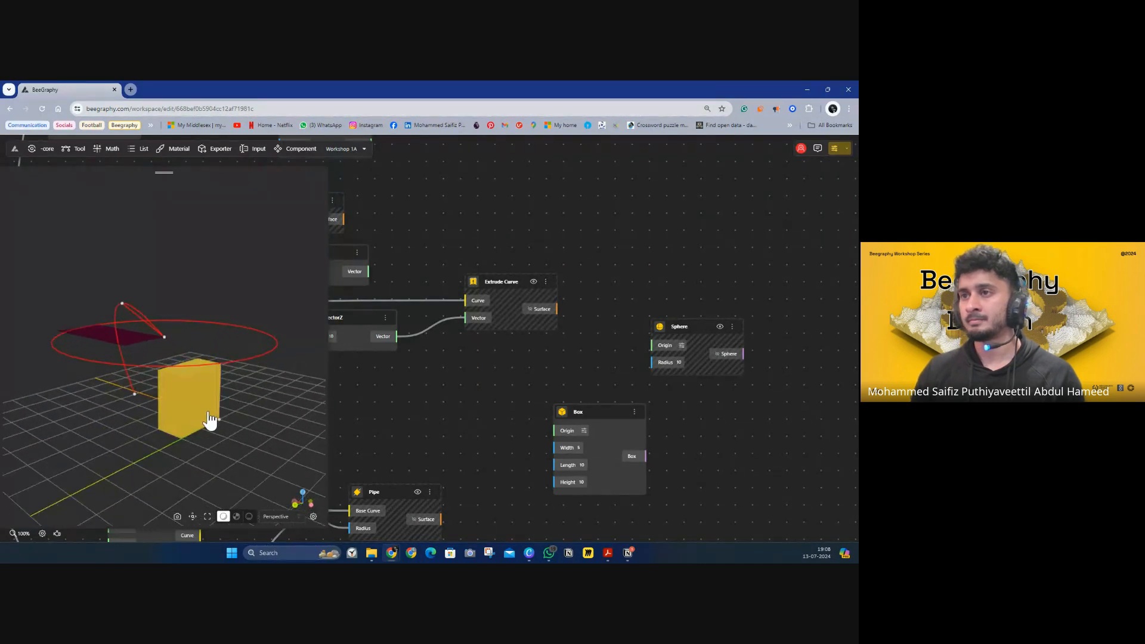
scroll(208, 413, up, 3)
click(195, 420)
click(416, 428)
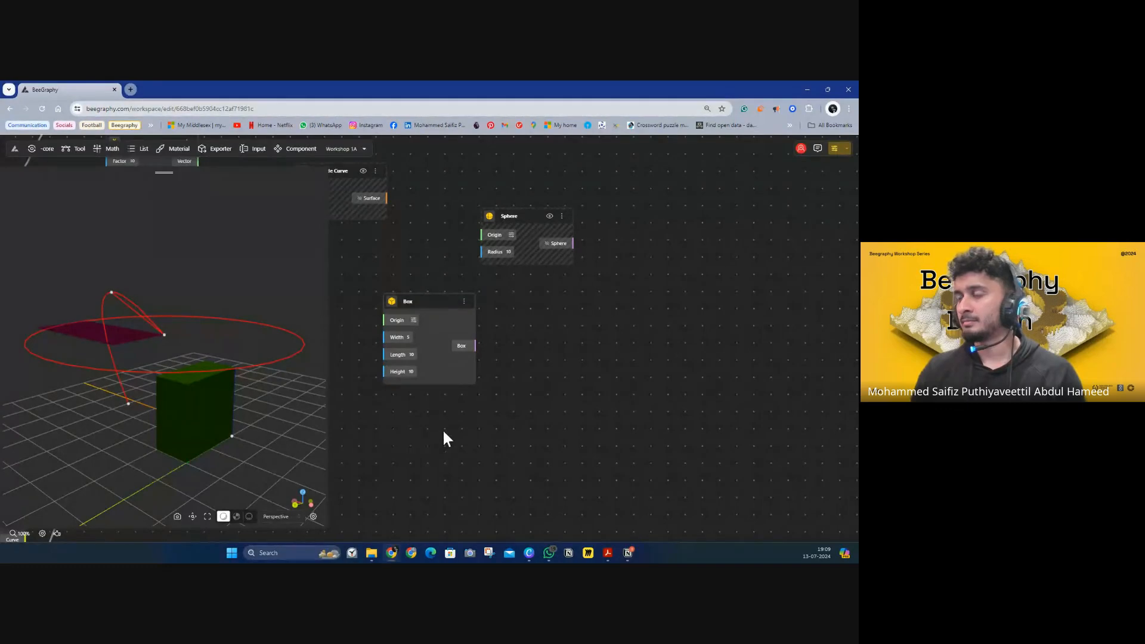
drag(443, 432, 539, 477)
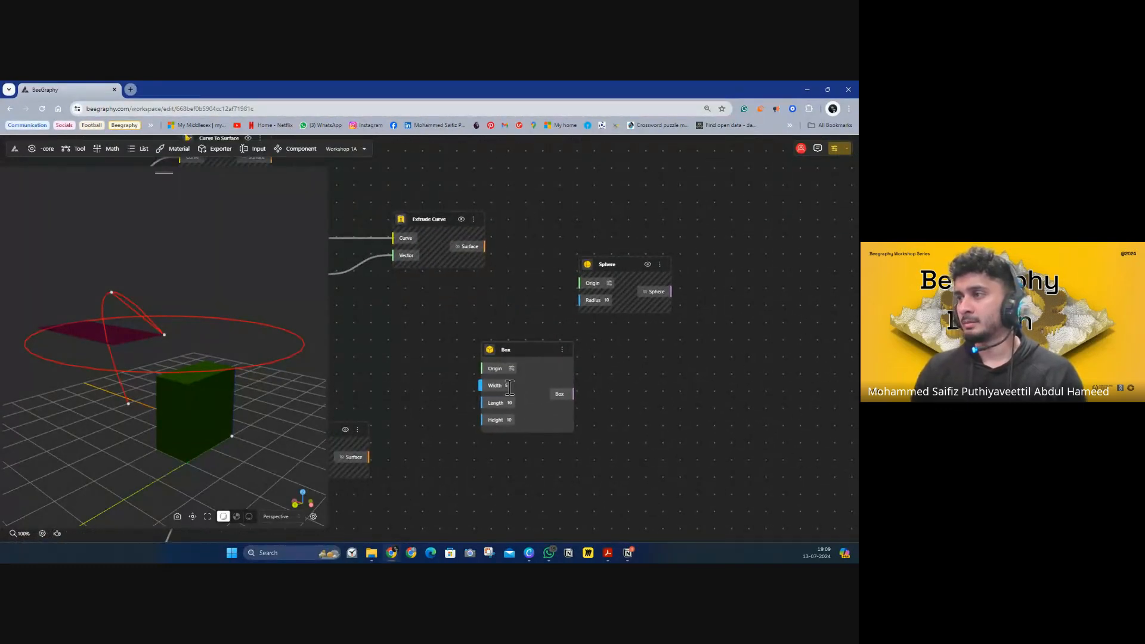
click(510, 387)
double_click(495, 386)
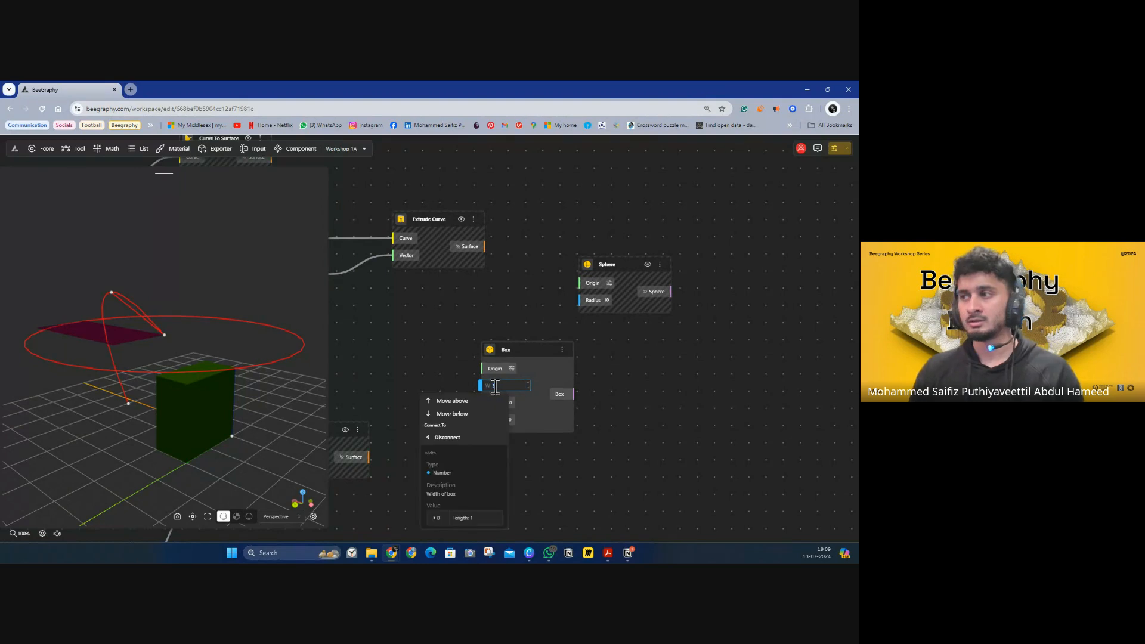
text(3)
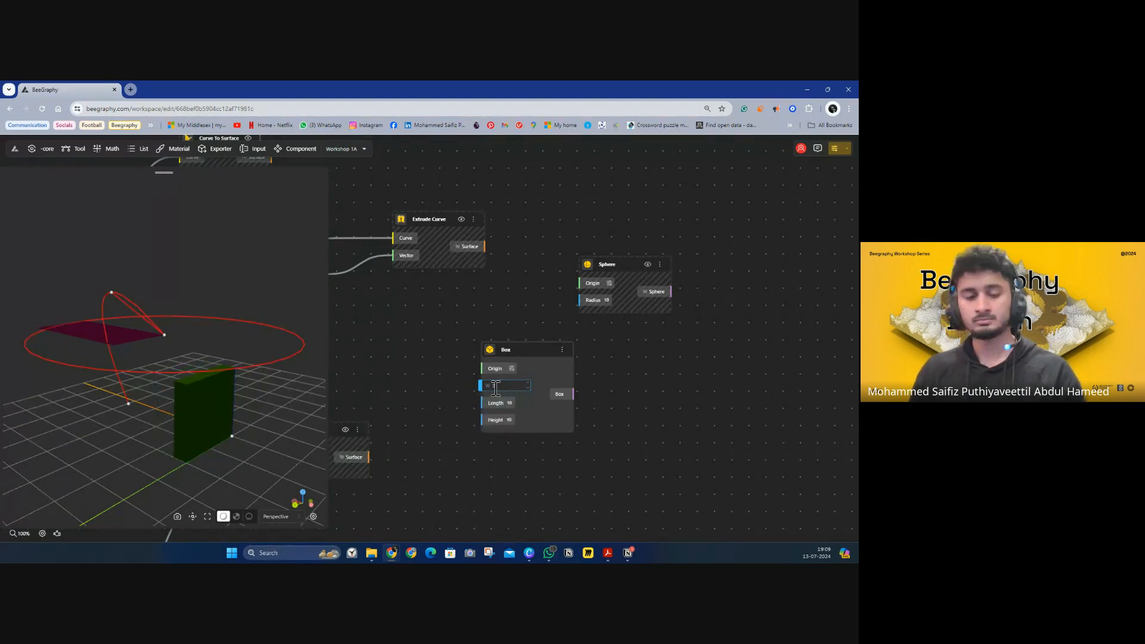
text(25)
click(599, 412)
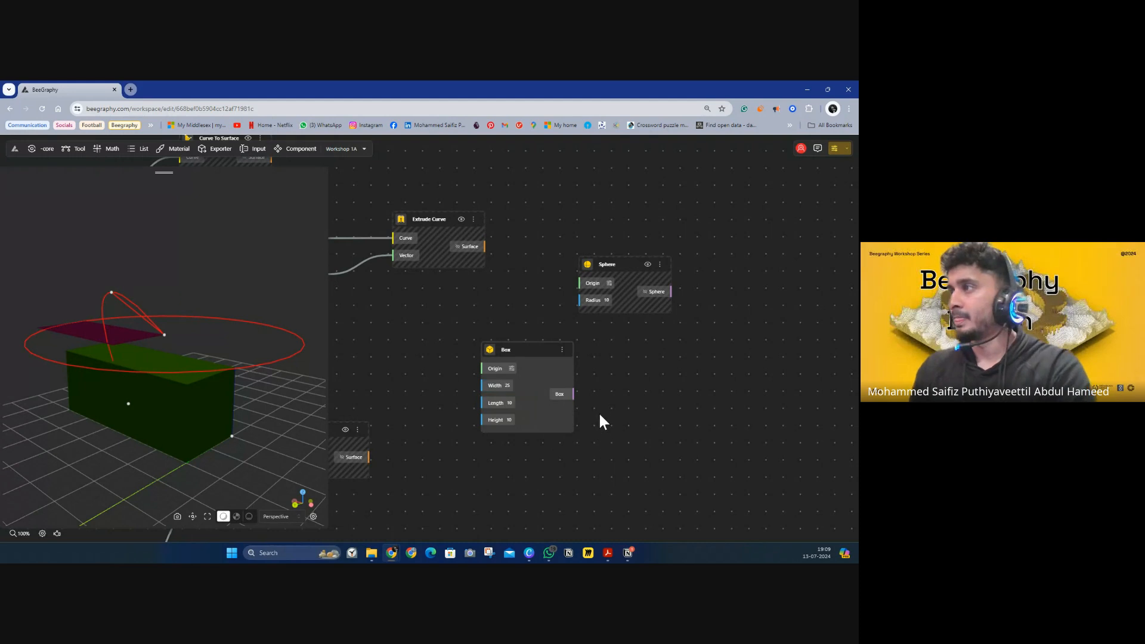
Hide the box, place the Sphere node beside the Box node and unhide the sphere
drag(628, 264, 559, 239)
drag(164, 322, 329, 365)
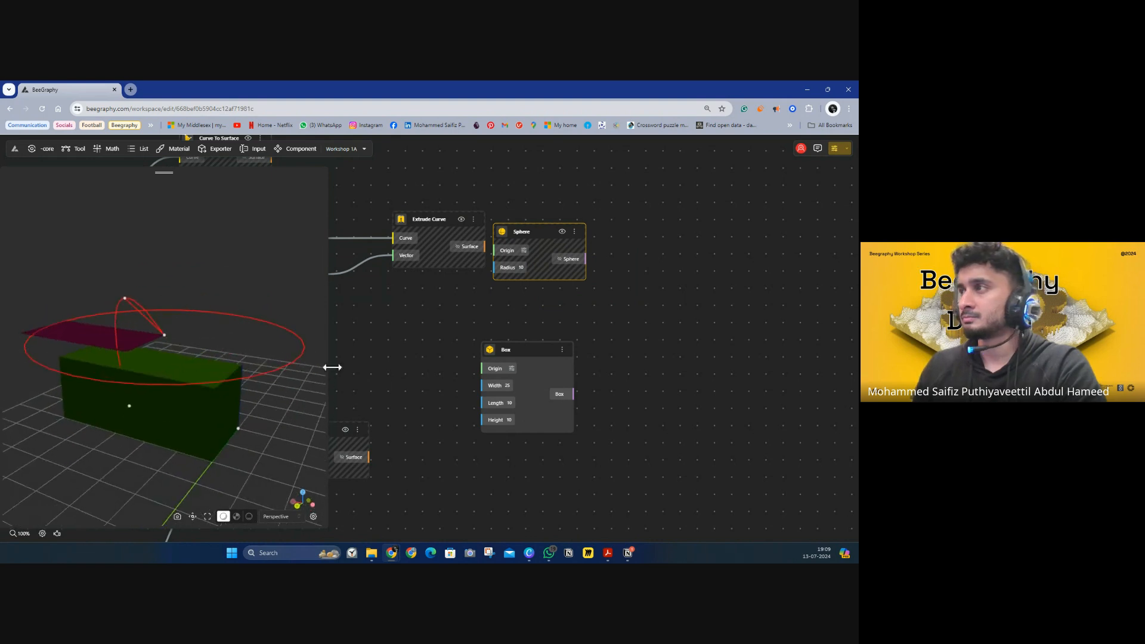
click(560, 352)
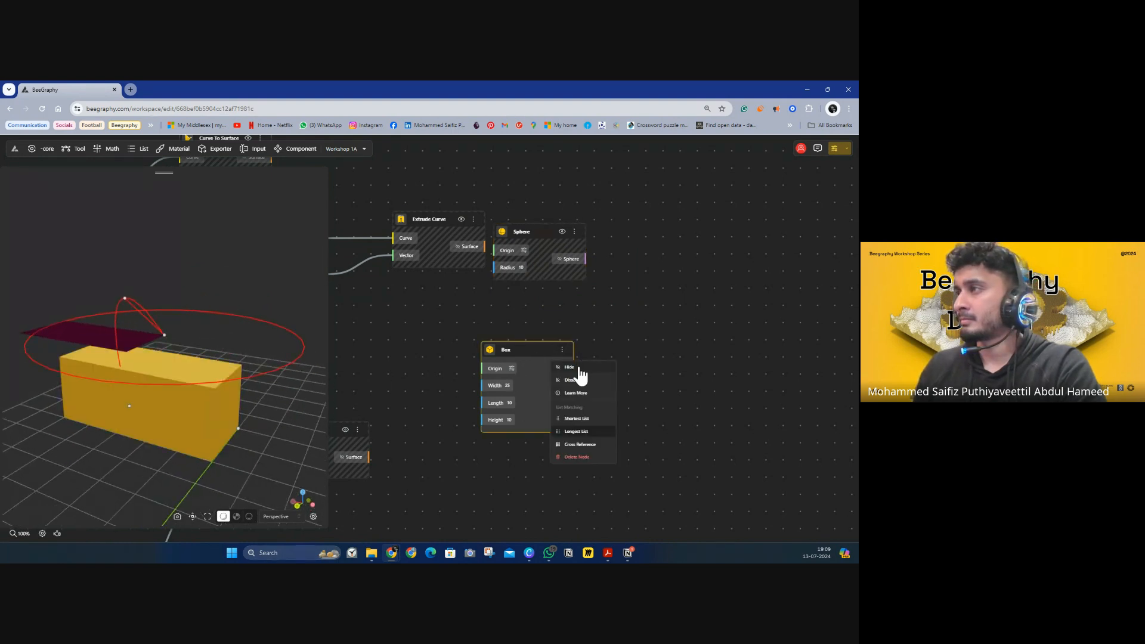
click(577, 374)
drag(545, 230, 411, 318)
click(432, 320)
click(464, 307)
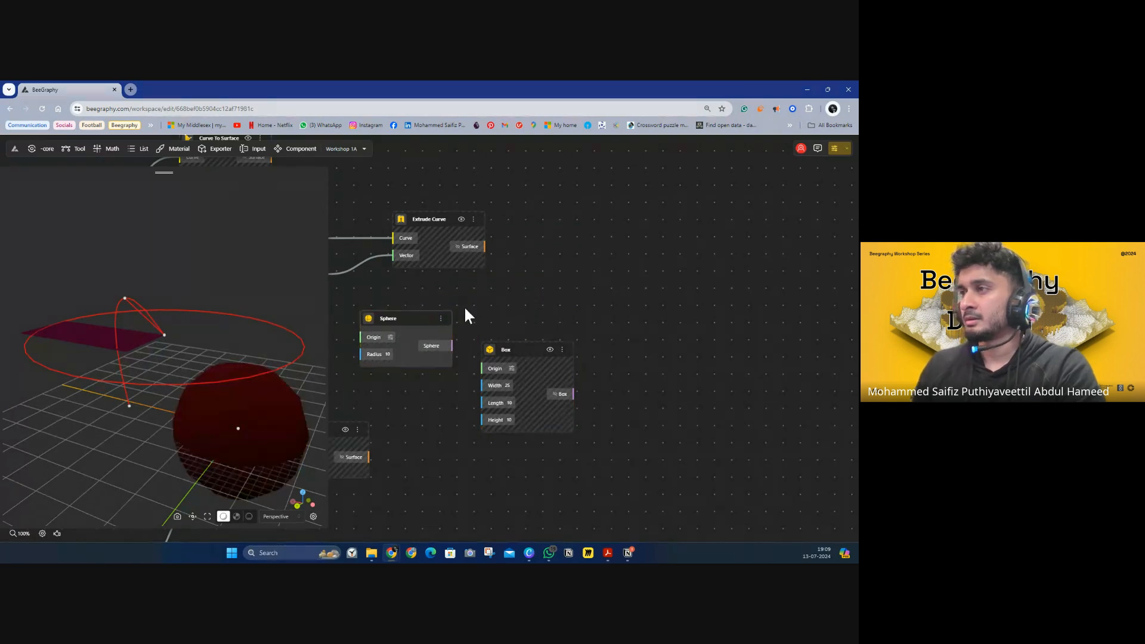
mouse_move(159, 417)
mouse_down()
mouse_move(230, 405)
mouse_move(141, 422)
mouse_up()
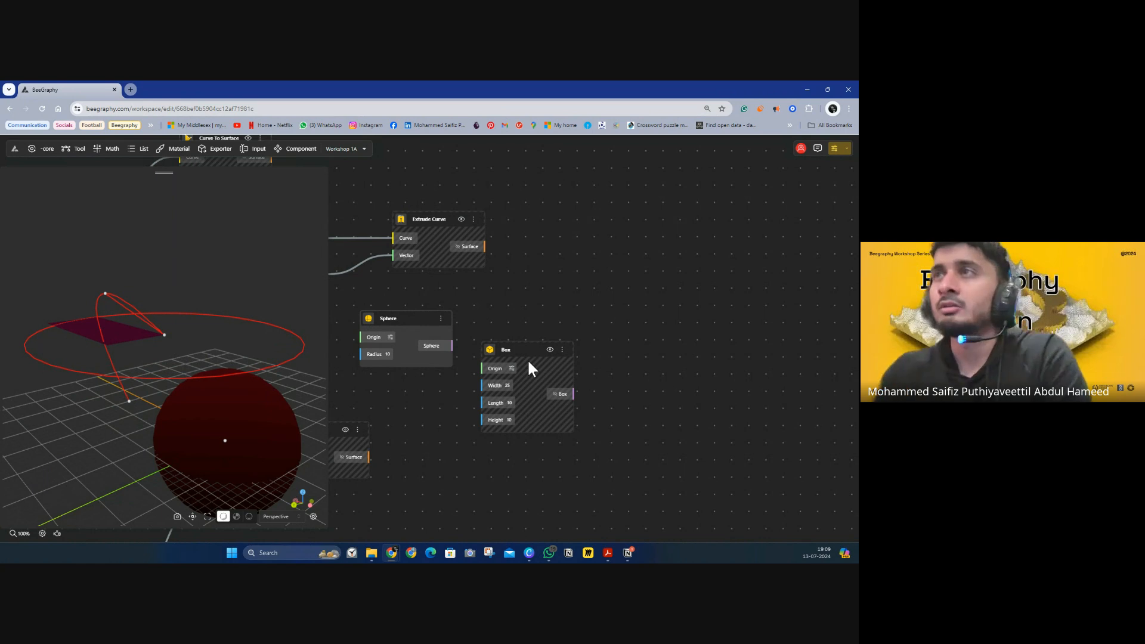
Browse the tool nodes, switch to the Workshop 01B presentation in Acrobat to read the Beegraphy Basics Part-II topics, and return to the graph
click(75, 149)
click(339, 200)
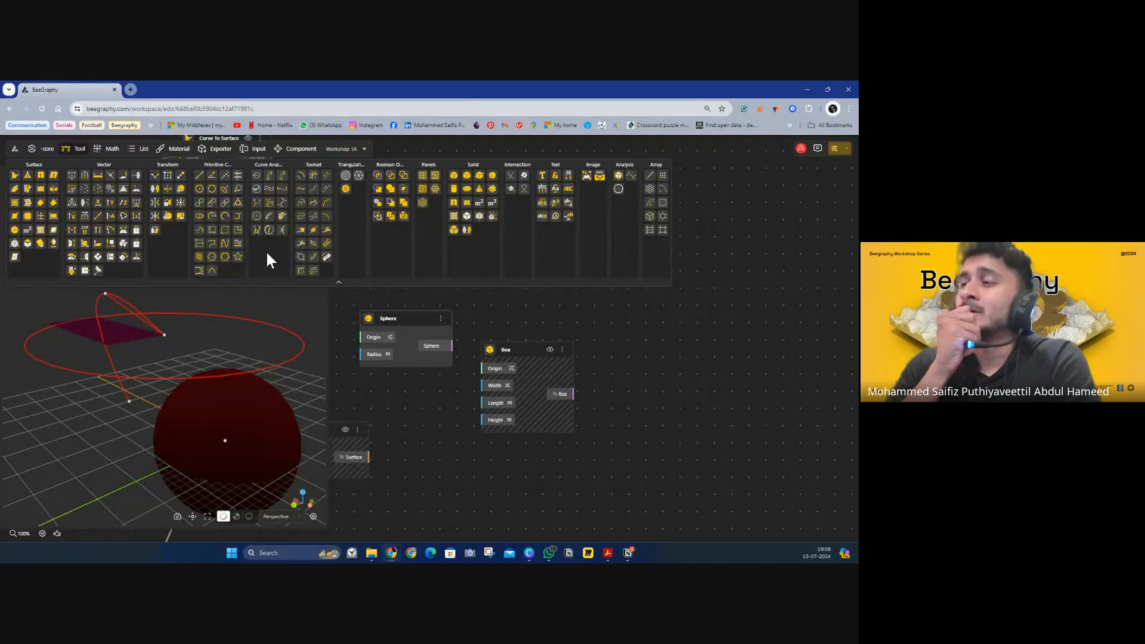
mouse_move(608, 552)
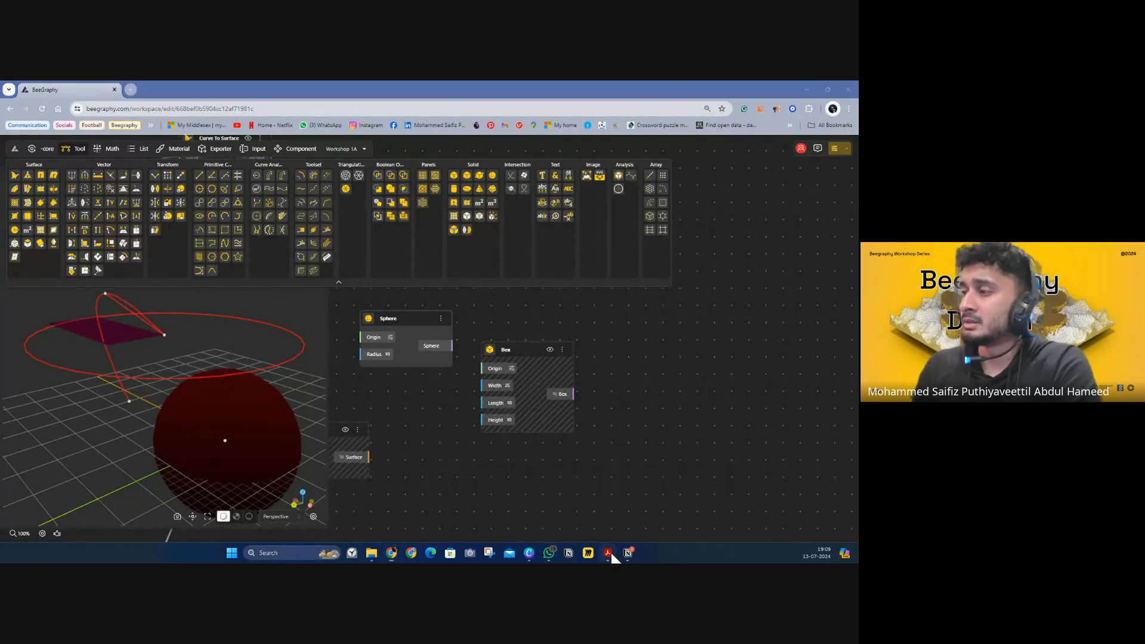
click(669, 520)
scroll(581, 441, up, 2)
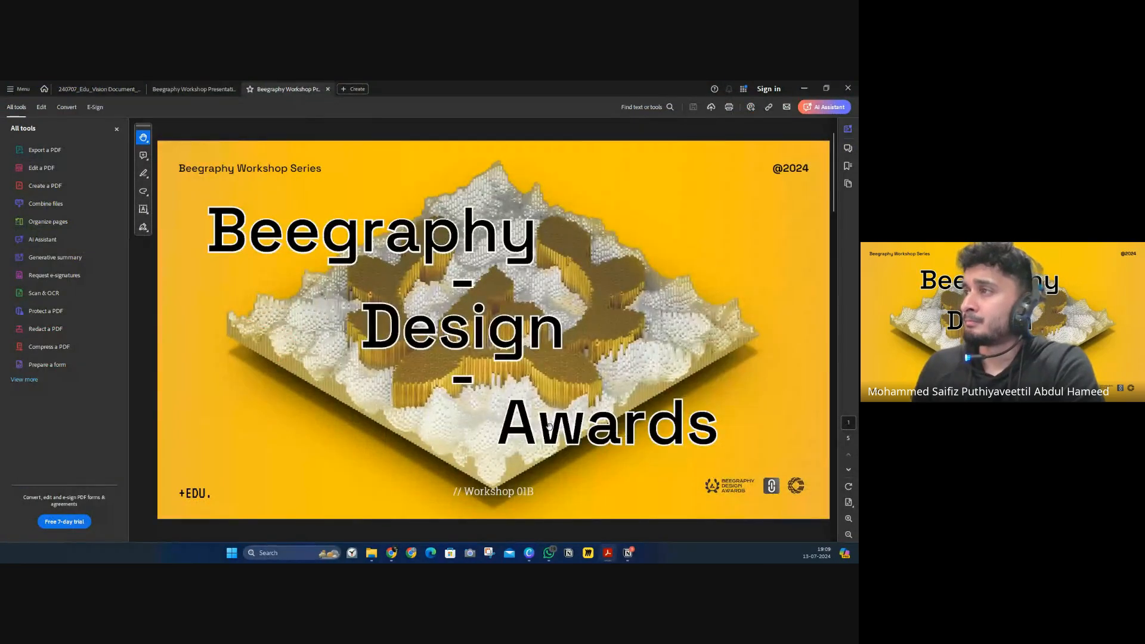
scroll(549, 427, up, 2)
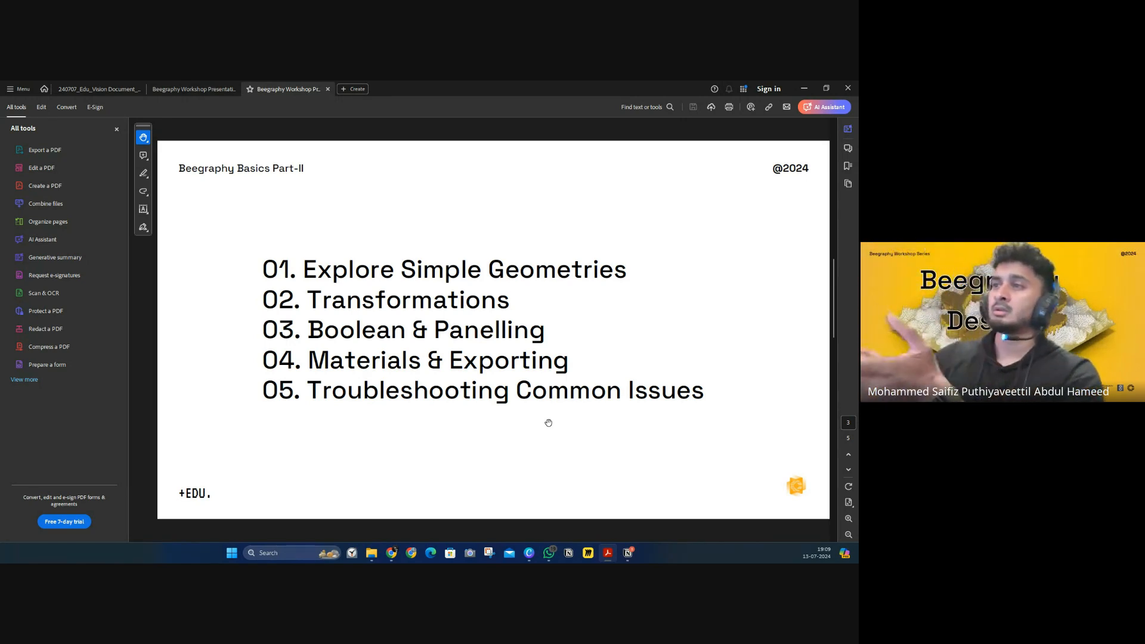
click(804, 90)
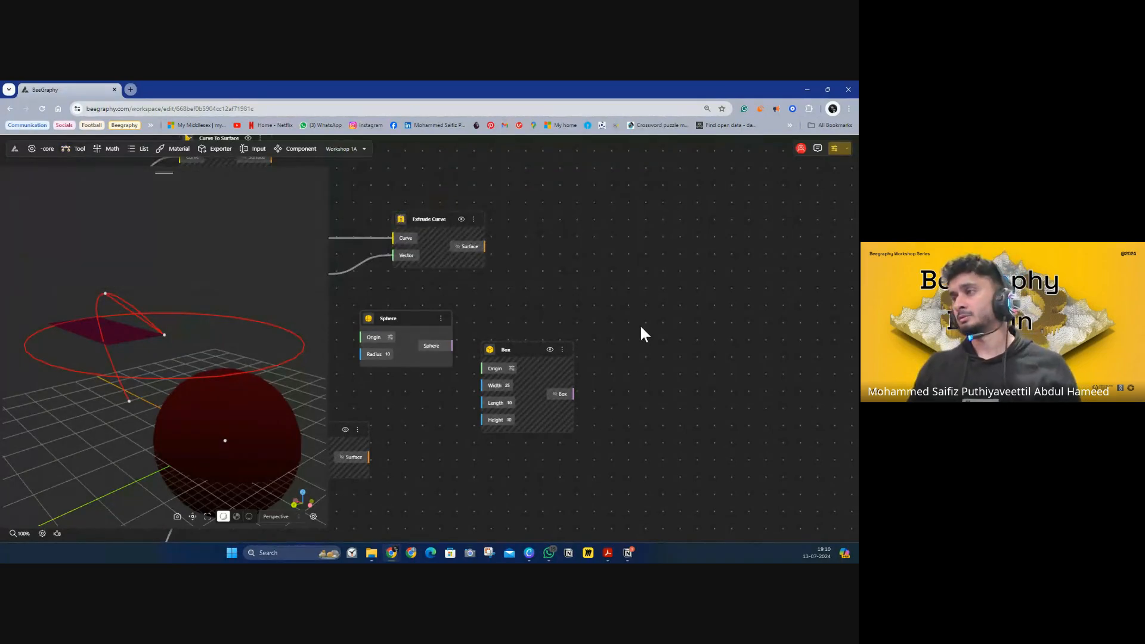
Add a Move node, connect the Sphere output to its Geometry input, and arrange the Sphere, Move and Box nodes clear of each other
click(440, 352)
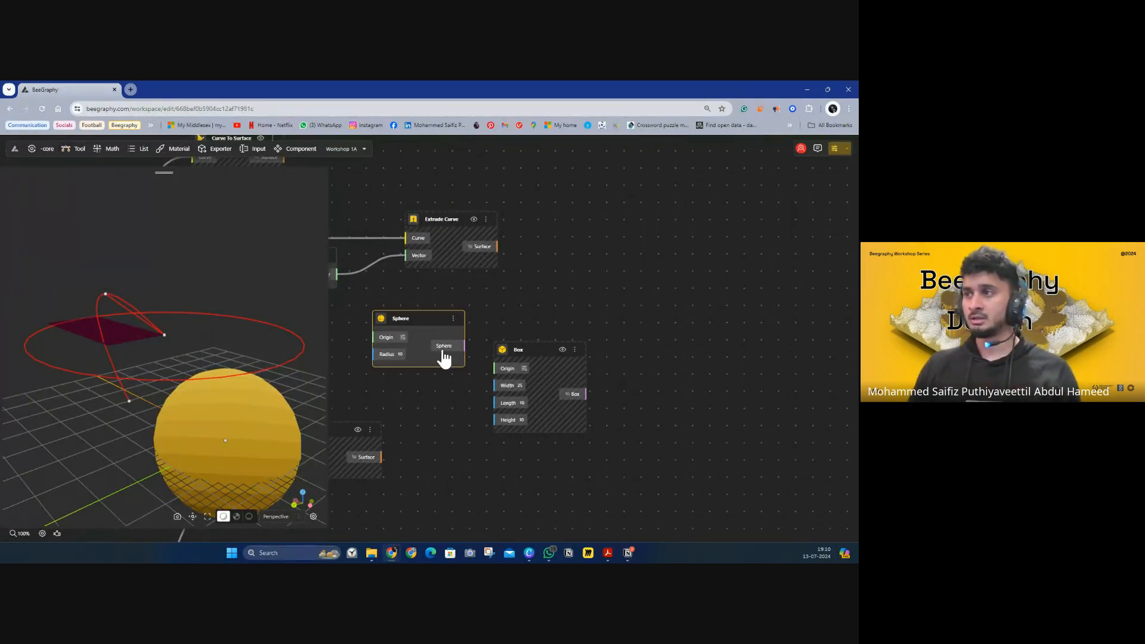
drag(557, 357, 514, 449)
double_click(603, 346)
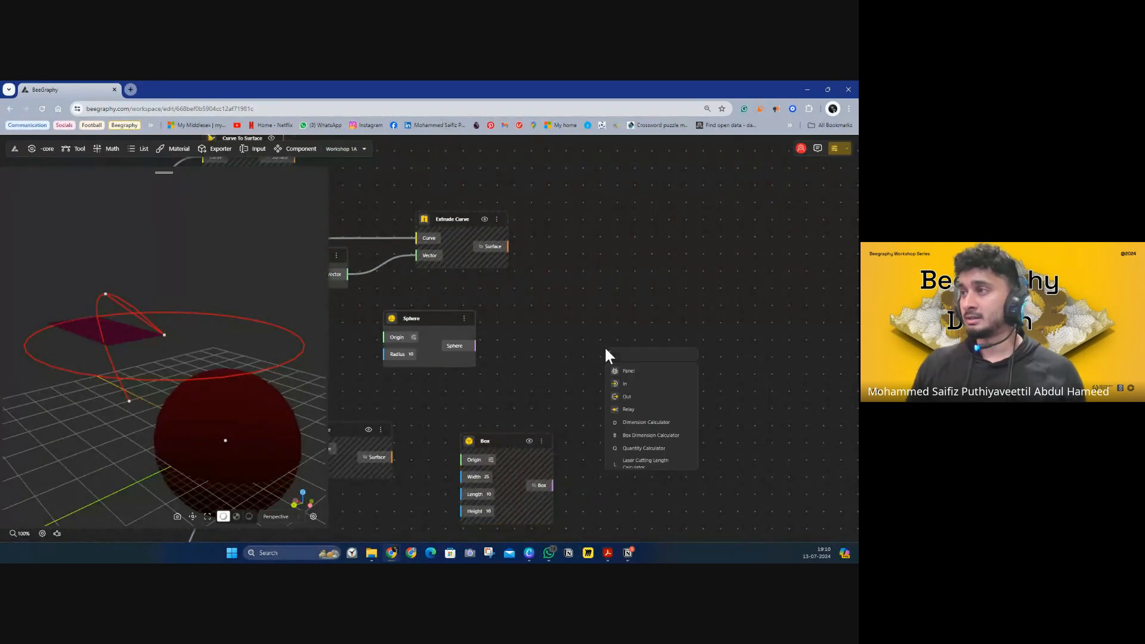
text(mov)
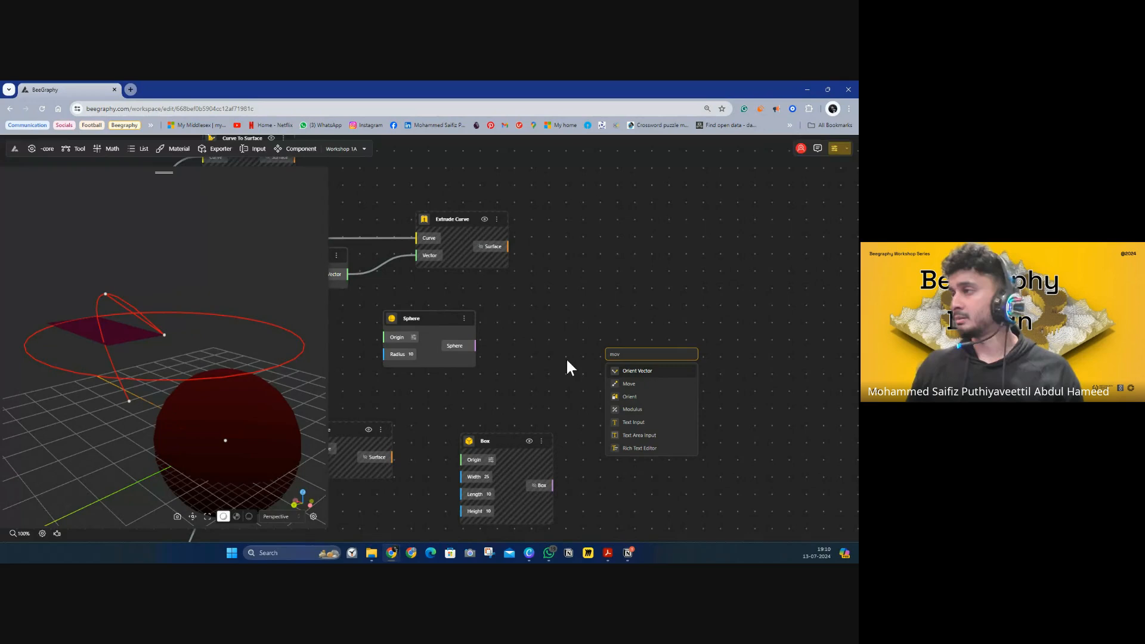
click(628, 384)
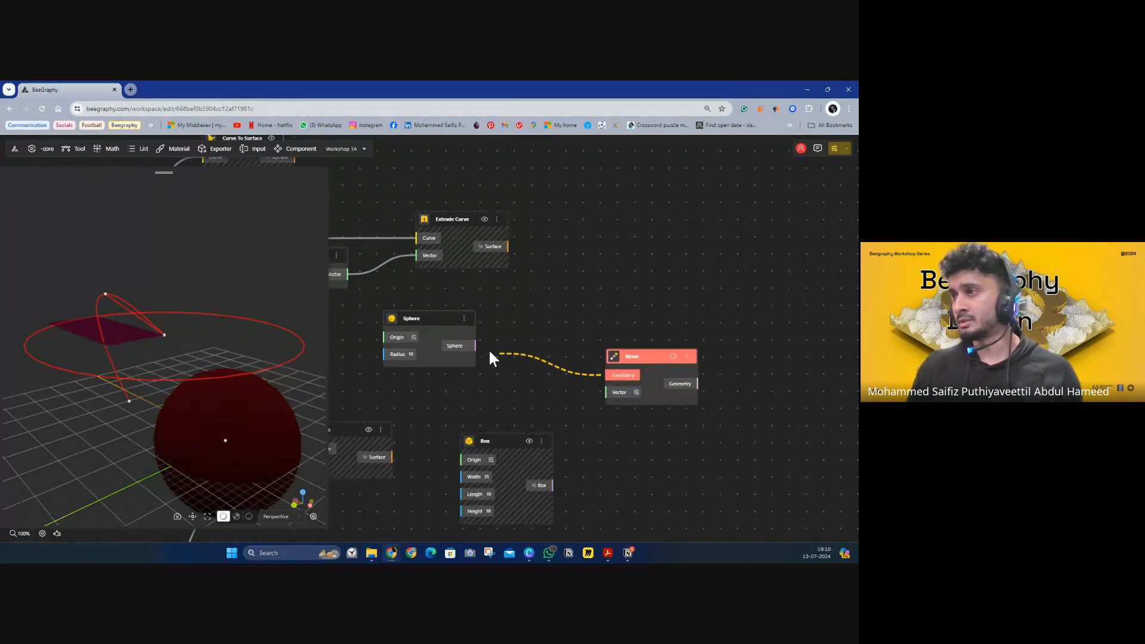
drag(491, 358, 500, 310)
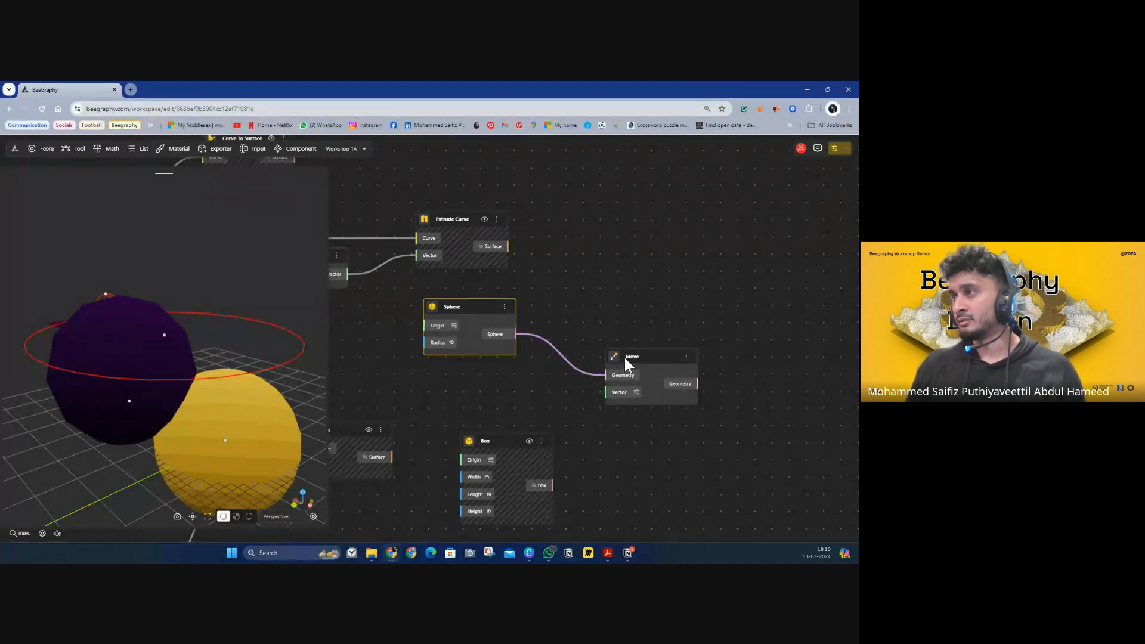
drag(625, 362, 641, 325)
scroll(581, 391, down, 3)
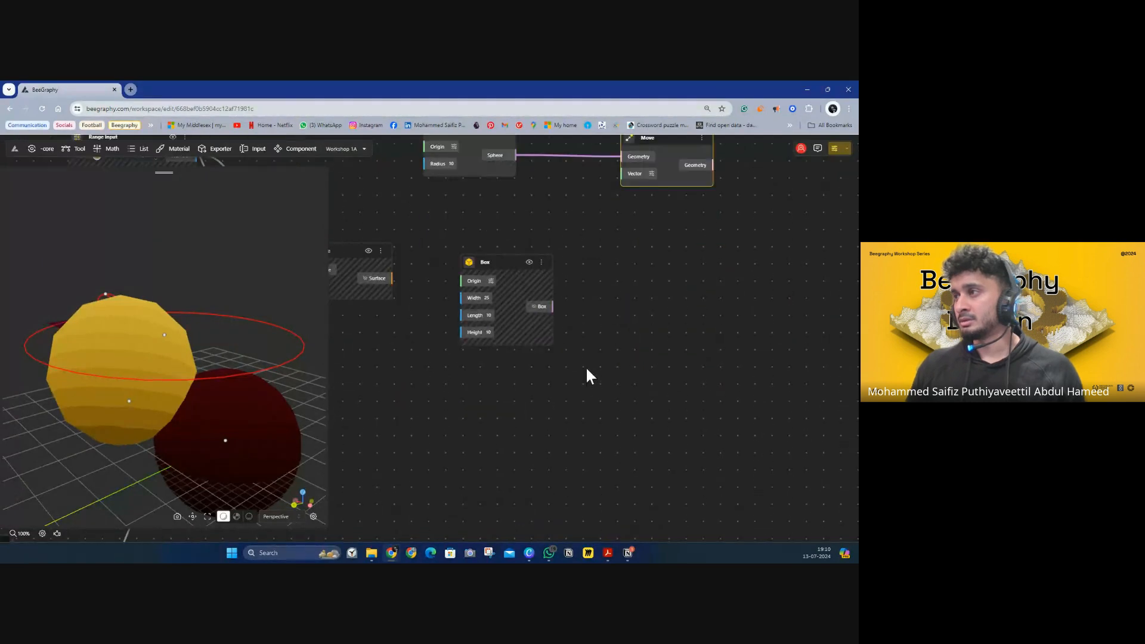
Add a VectorZ node and place it between the Sphere and Box nodes, beside the Move node
scroll(589, 376, up, 2)
double_click(504, 355)
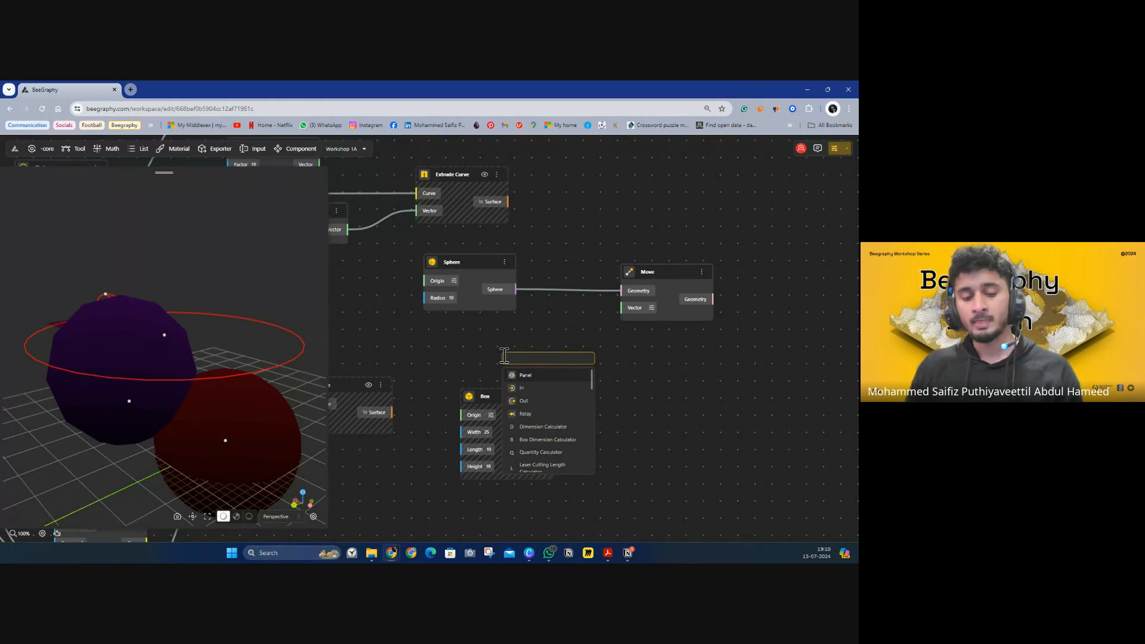
text(z)
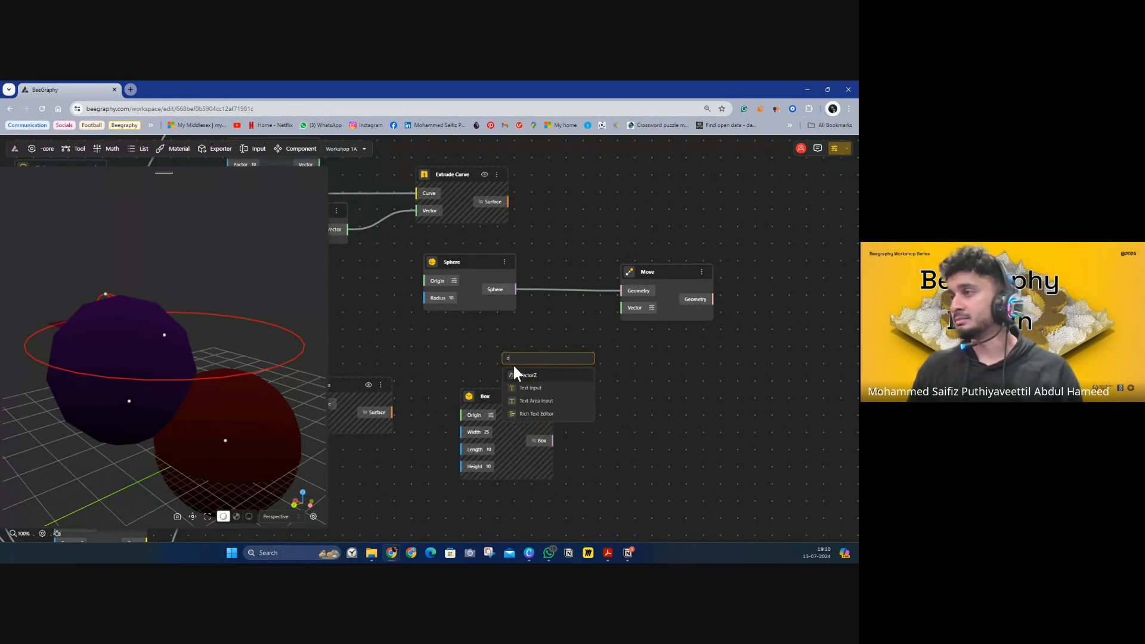
click(530, 377)
drag(556, 359, 557, 328)
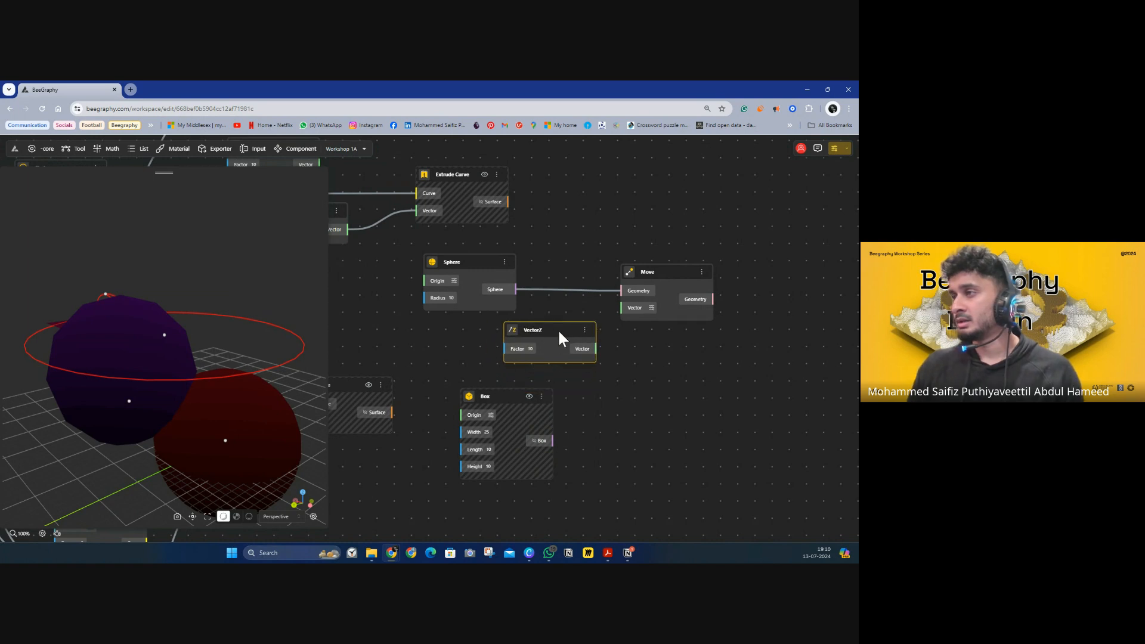
Set the new VectorZ node's factor to 30 and connect its output to the Move node's Vector input
click(531, 348)
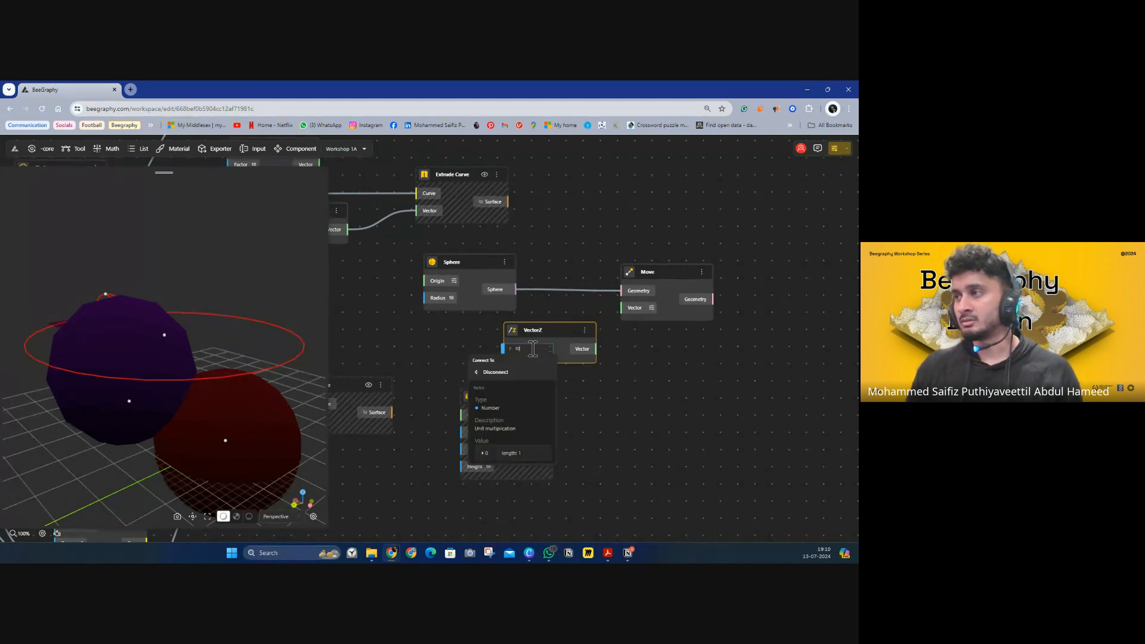
drag(524, 348, 513, 349)
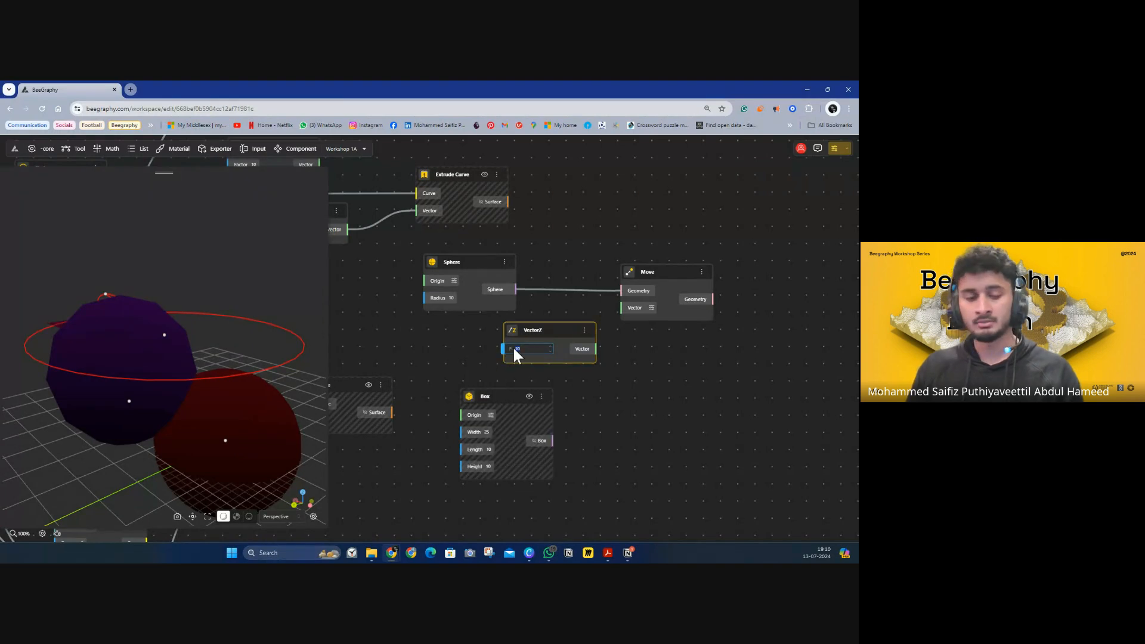
text(30)
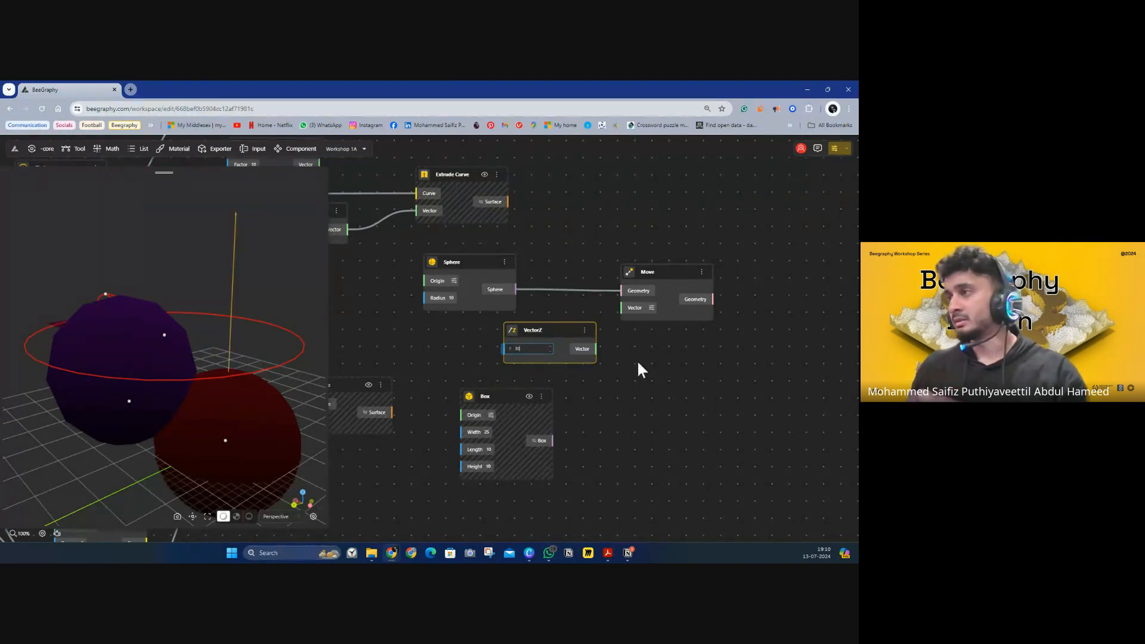
drag(595, 350, 624, 309)
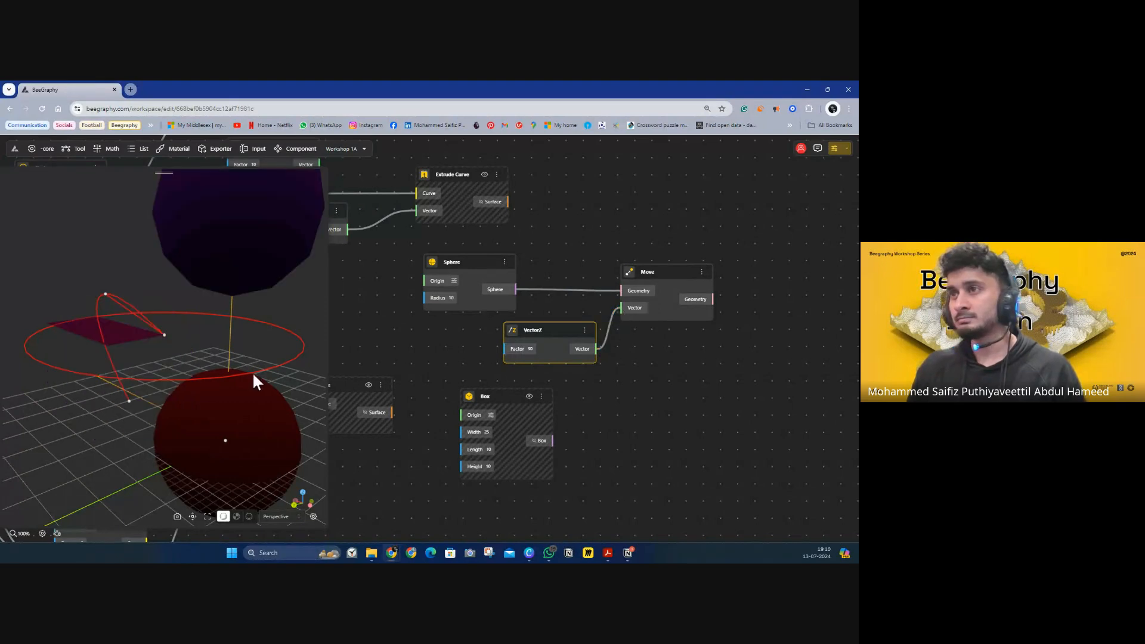
Identify the nodes of the original and moved spheres from the 3D view and hide the original Sphere
scroll(181, 341, down, 5)
drag(245, 335, 276, 334)
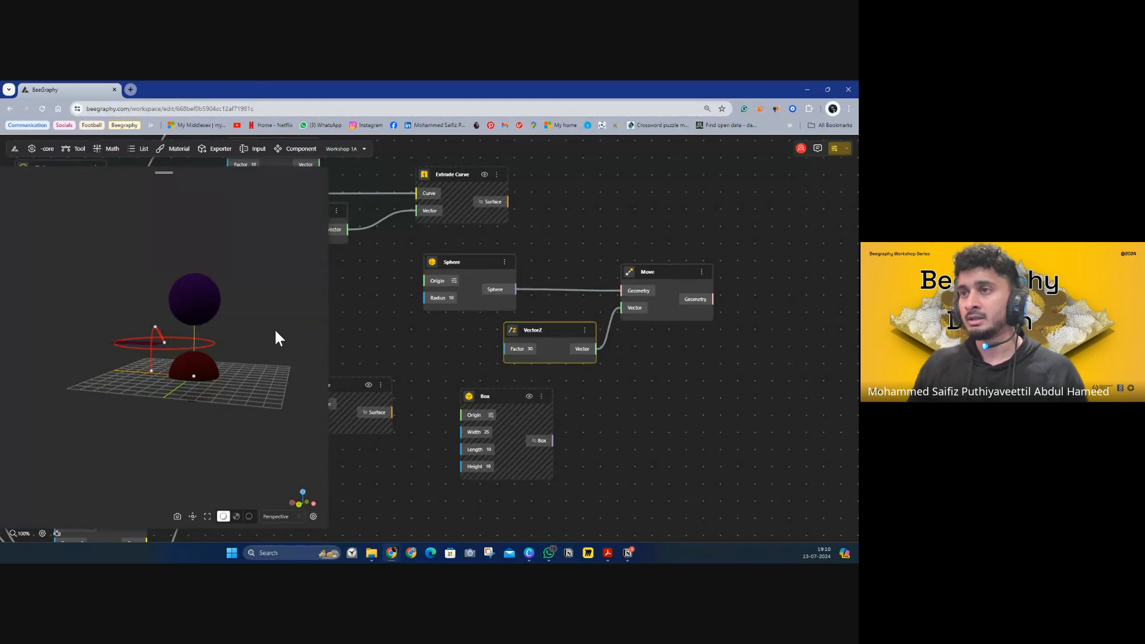
click(192, 319)
click(212, 374)
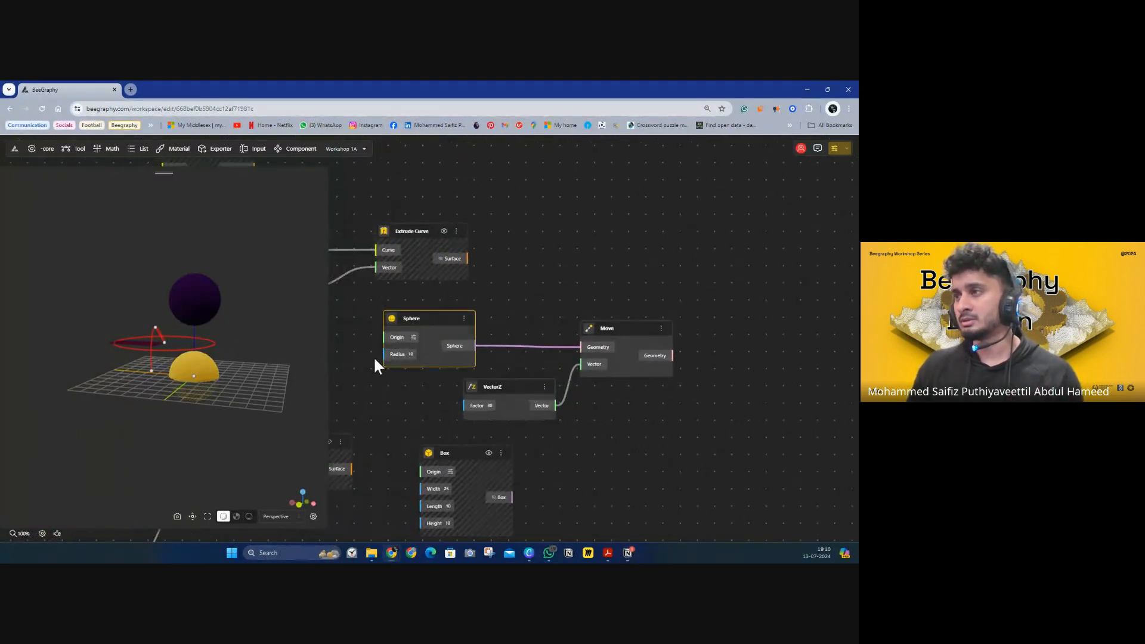
click(197, 301)
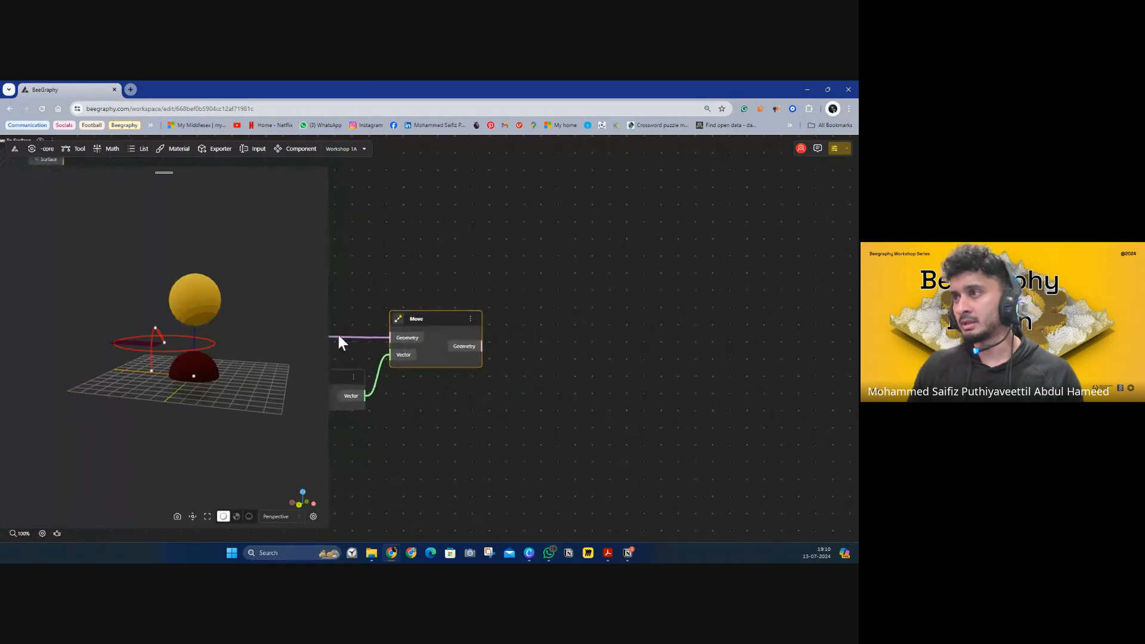
click(212, 374)
click(464, 319)
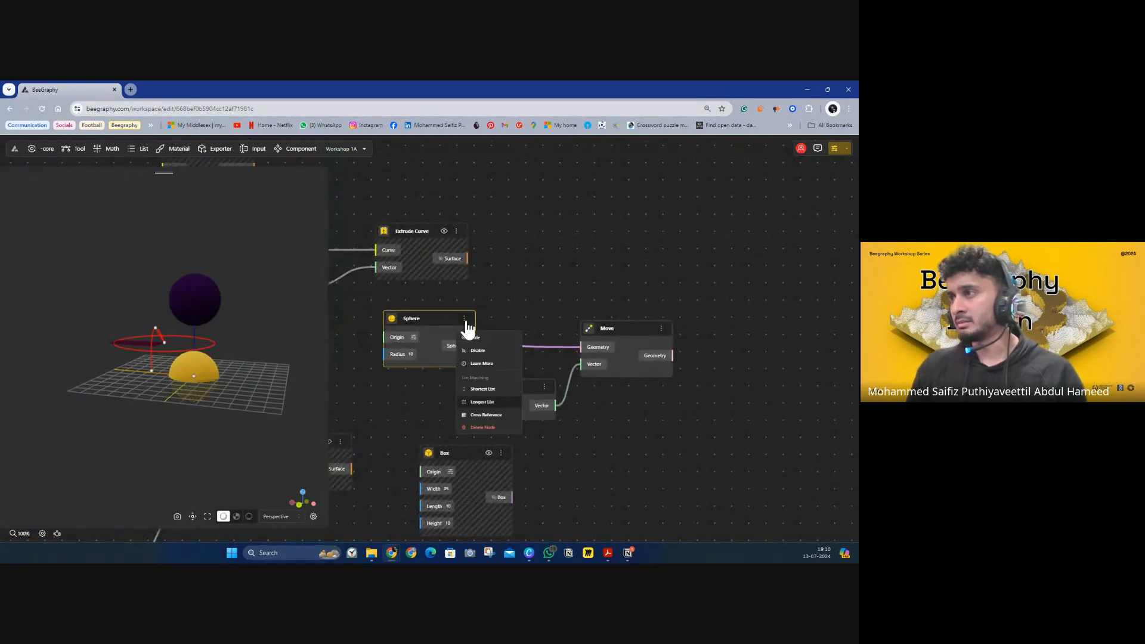
click(484, 338)
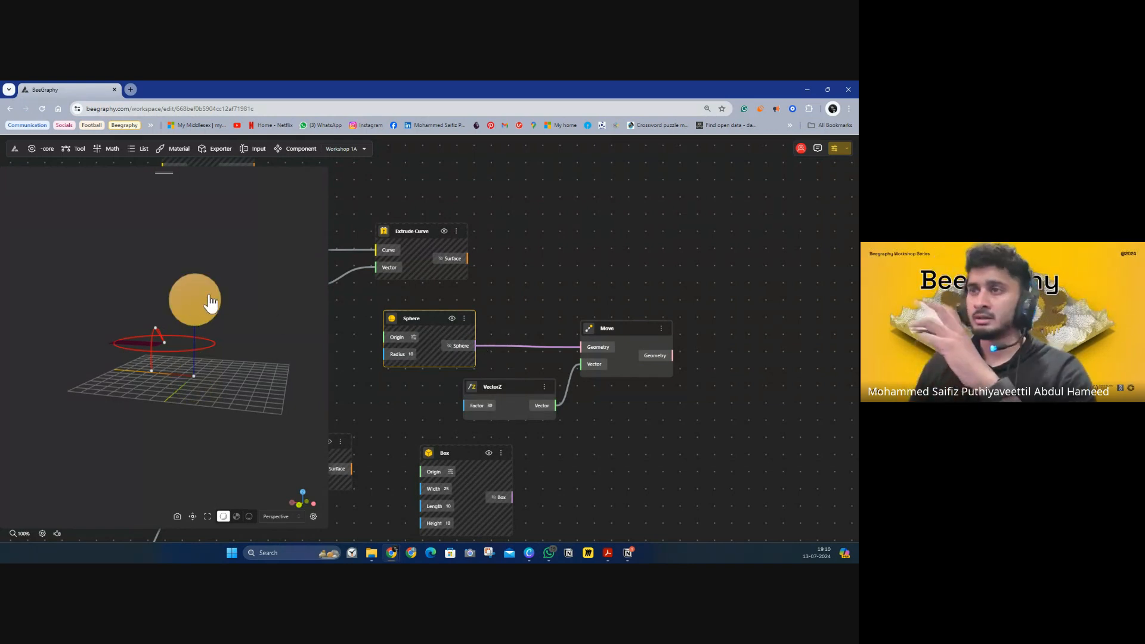
Add a Range Input node beside the Move's VectorZ node and connect its Number output to the VectorZ Factor
drag(276, 340, 257, 356)
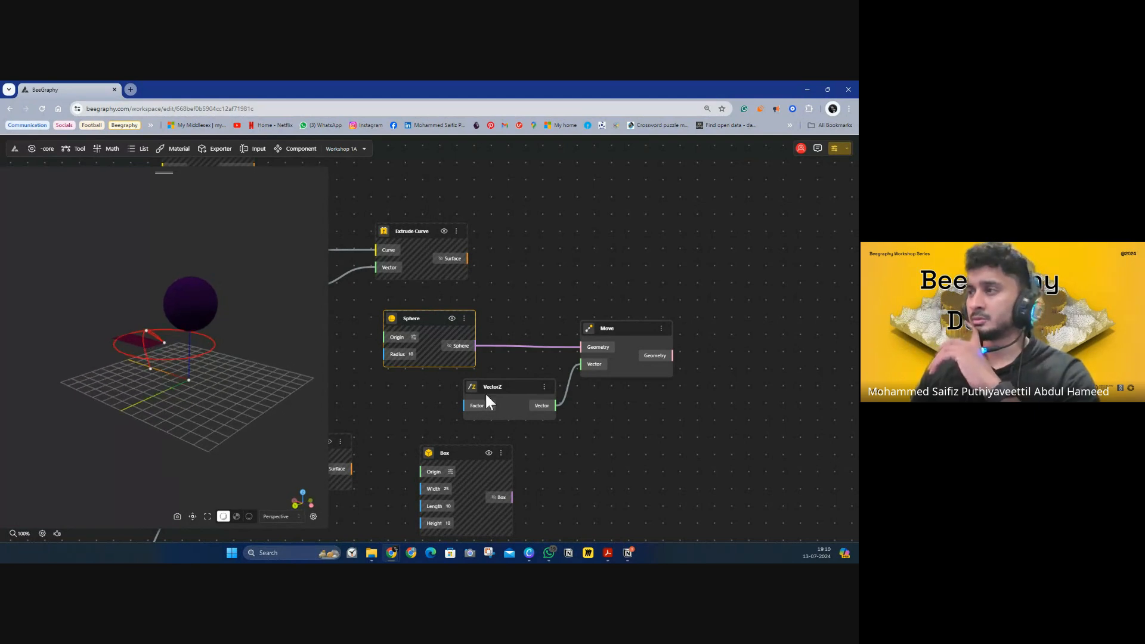
drag(519, 424, 672, 402)
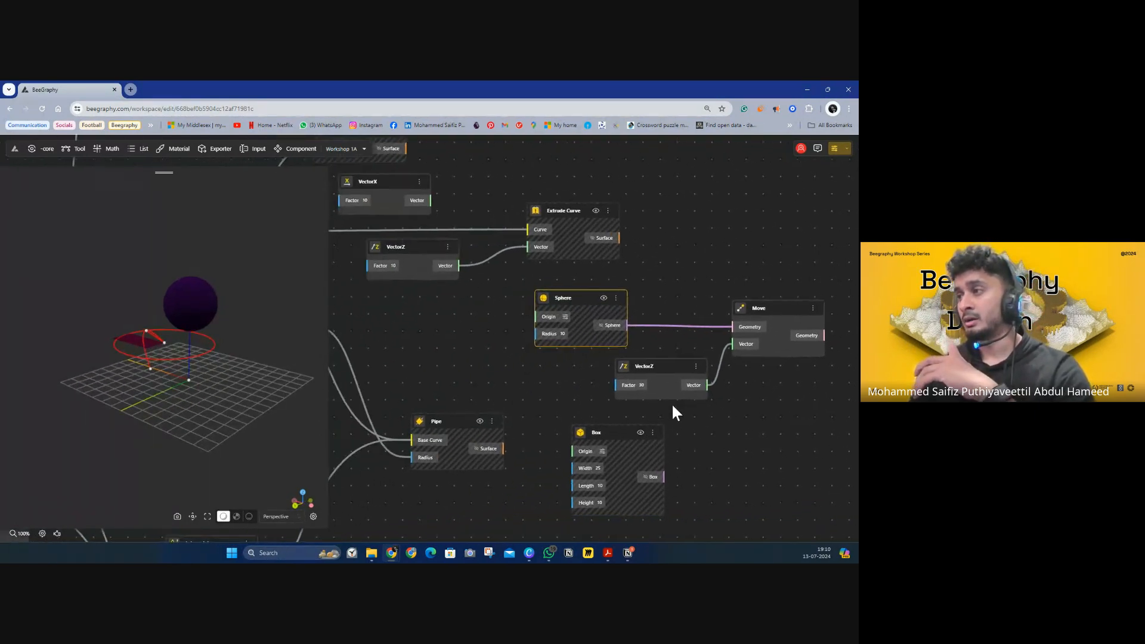
double_click(471, 381)
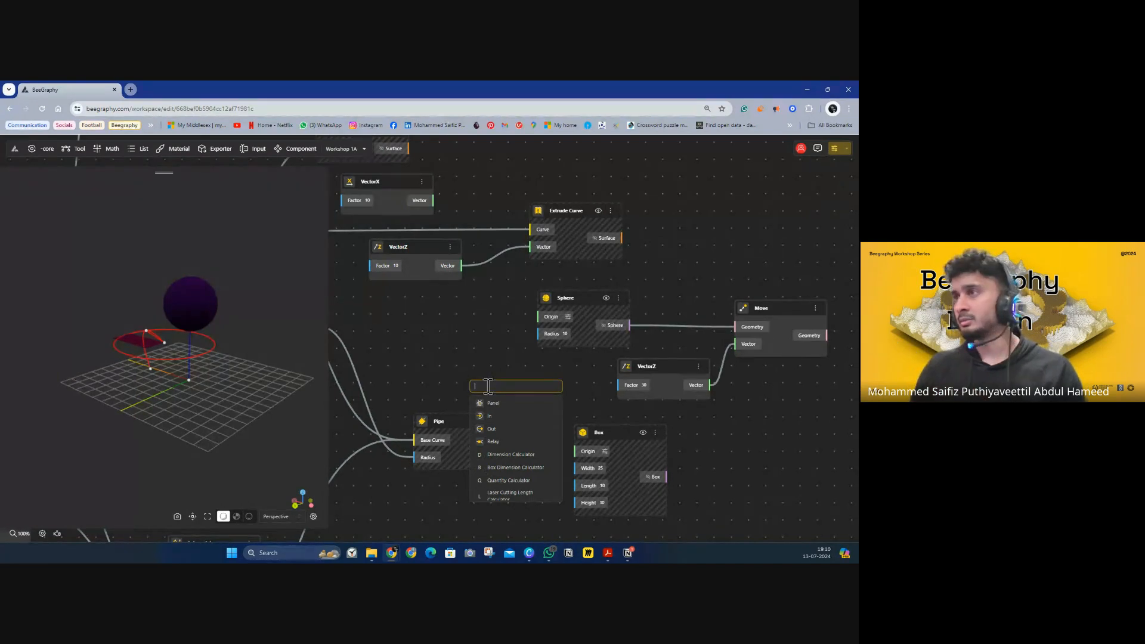
text(raange)
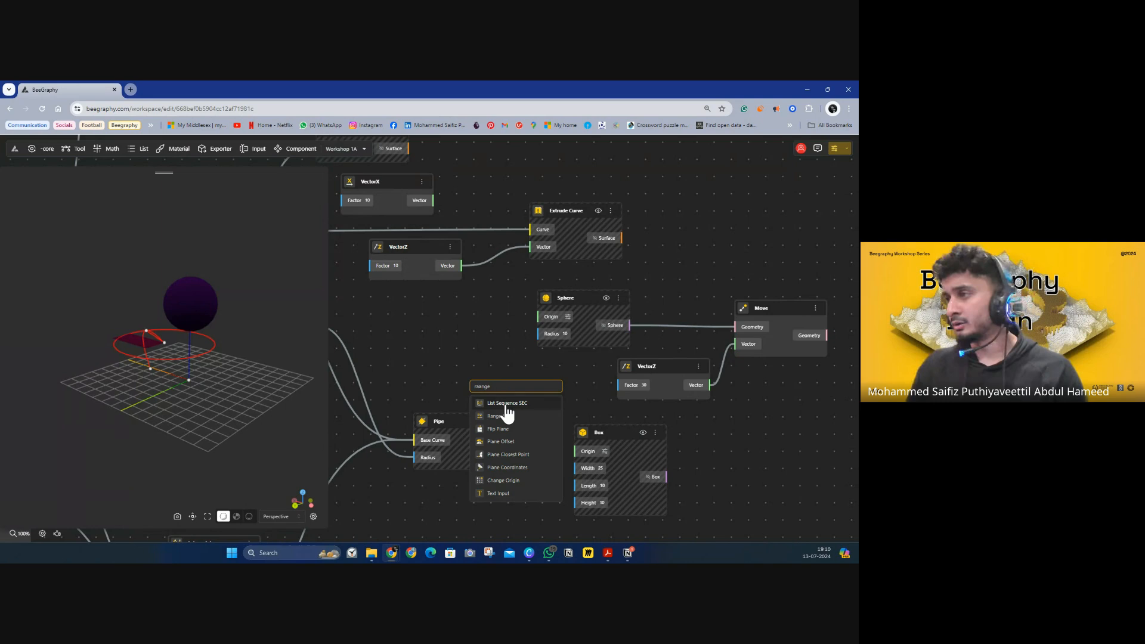
click(506, 415)
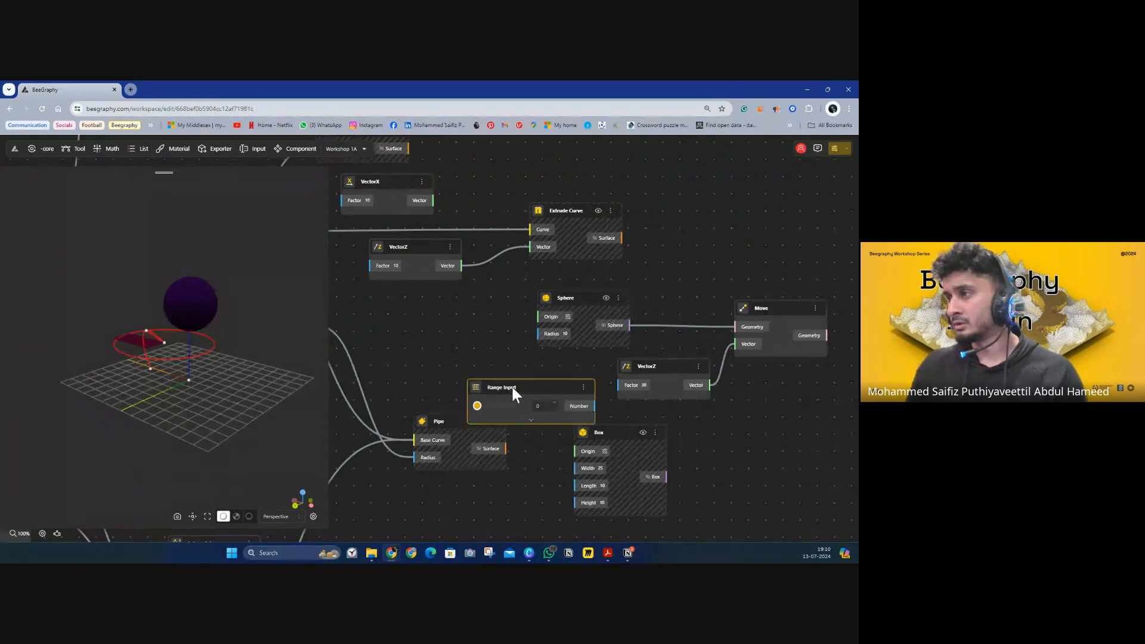
drag(511, 391, 488, 371)
drag(571, 384, 619, 385)
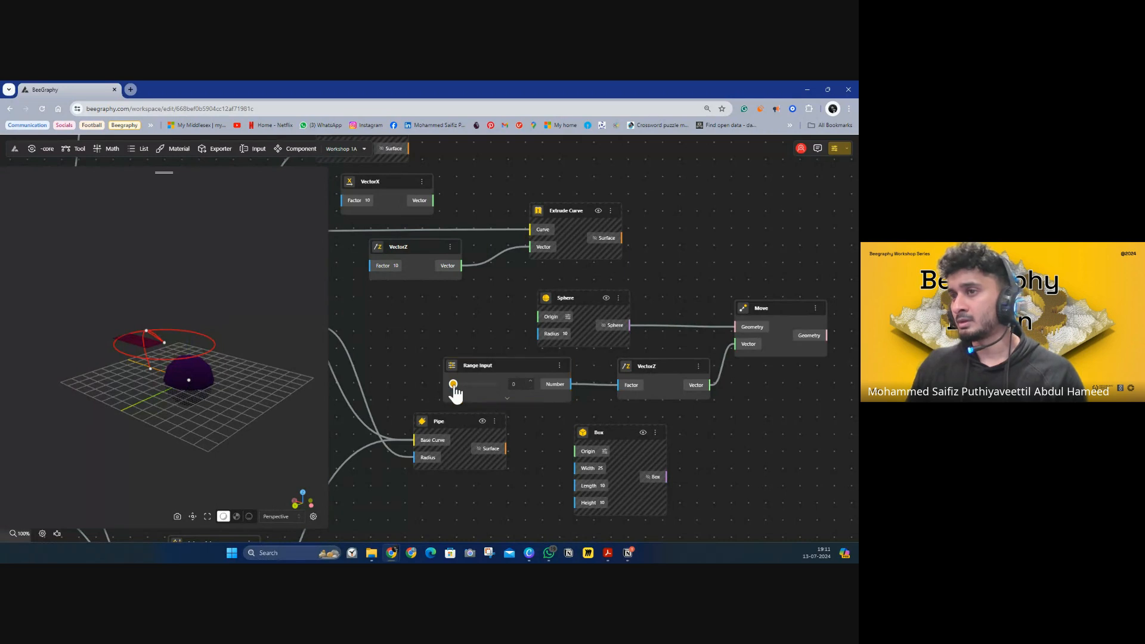
Set the Range Input's maximum to 50 and raise its slider to 50 to lift the moved sphere
click(507, 398)
click(507, 398)
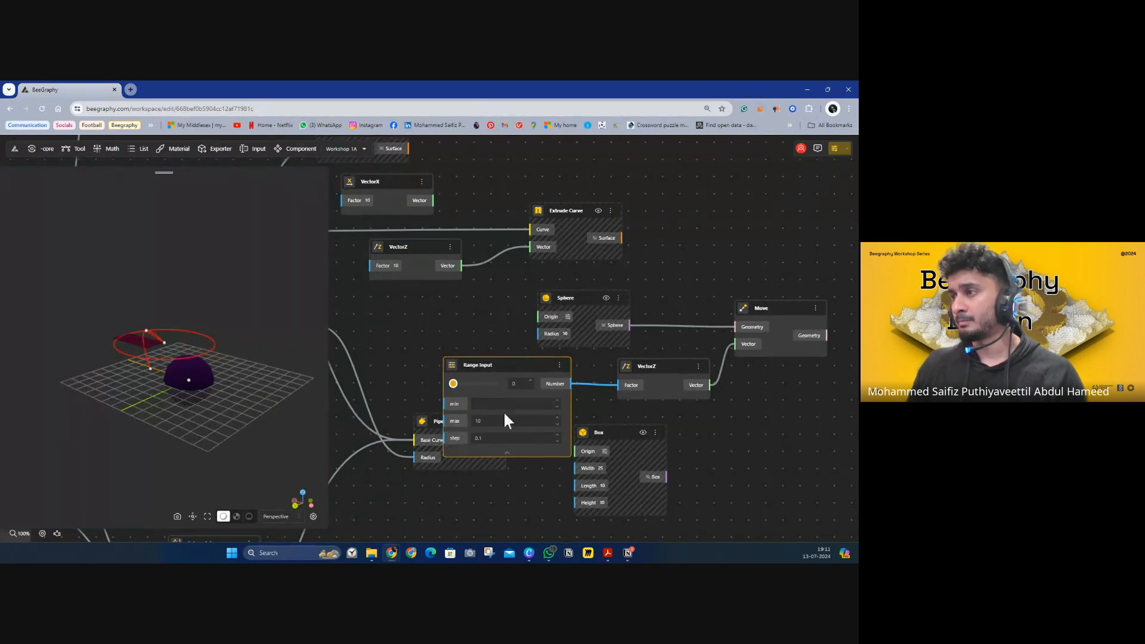
click(487, 421)
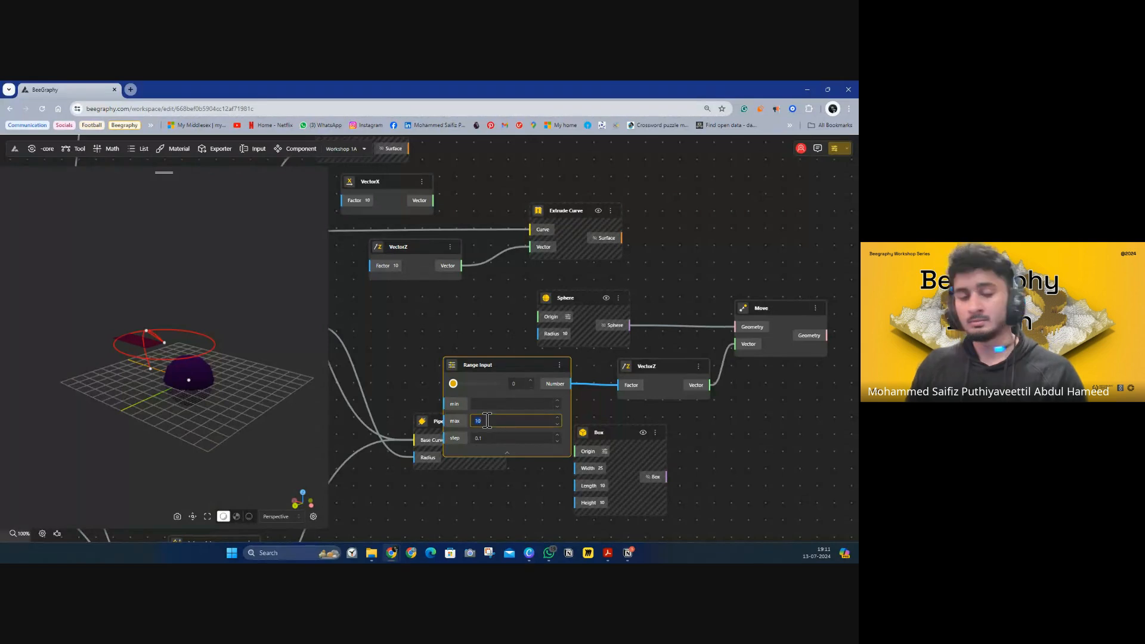
text(50)
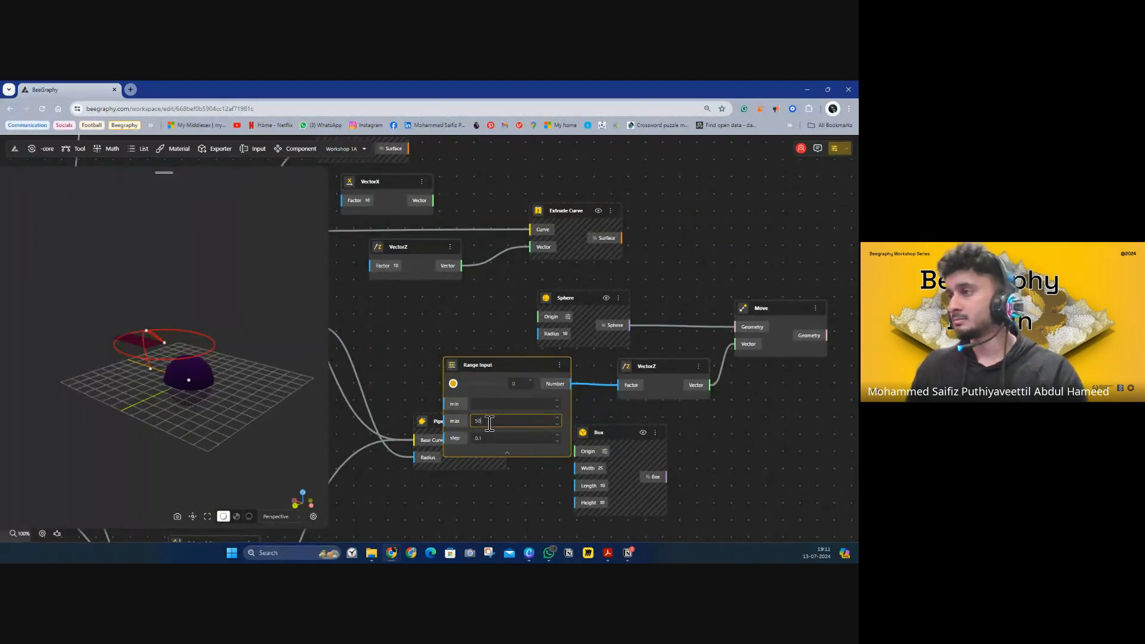
click(576, 412)
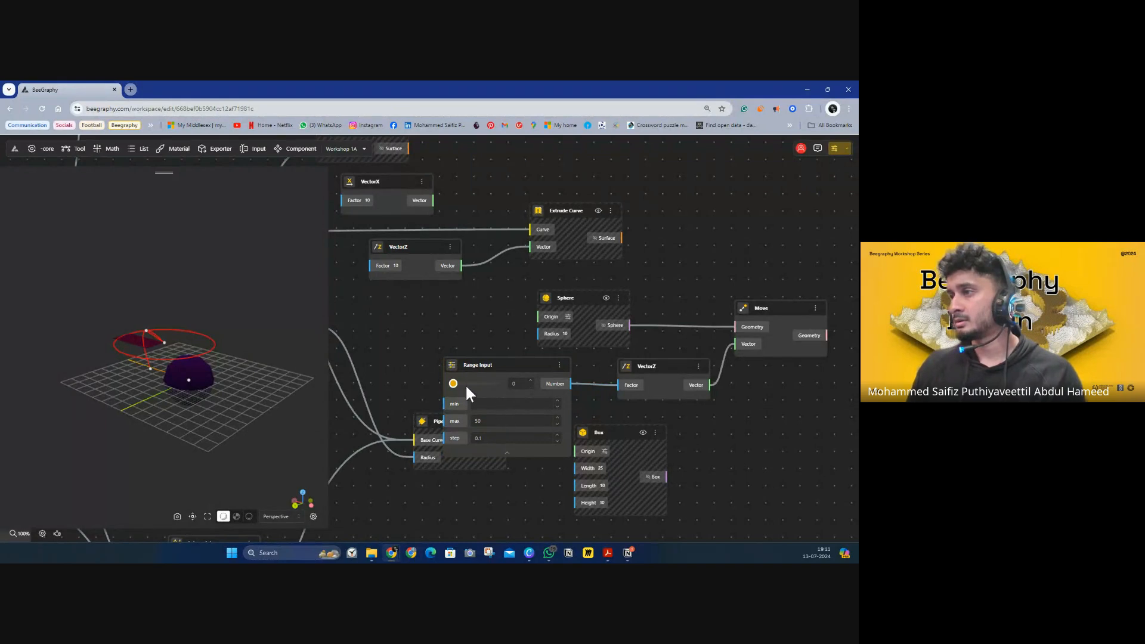
drag(467, 387, 497, 388)
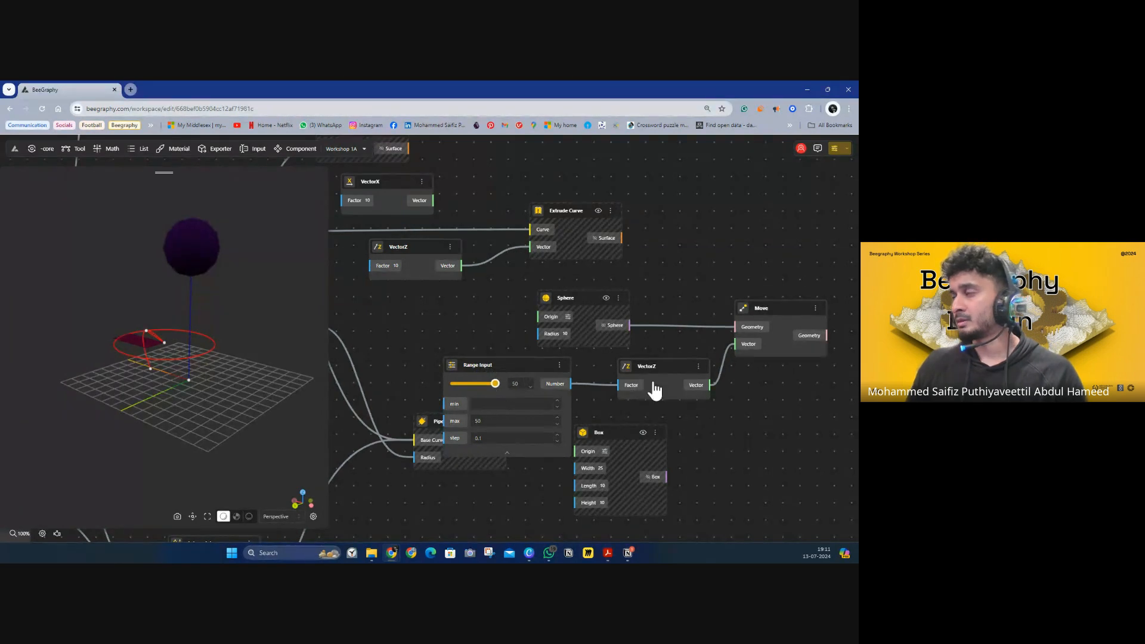
Reposition the Move node above its VectorZ node, closer to the Sphere node
drag(780, 309, 745, 261)
click(748, 324)
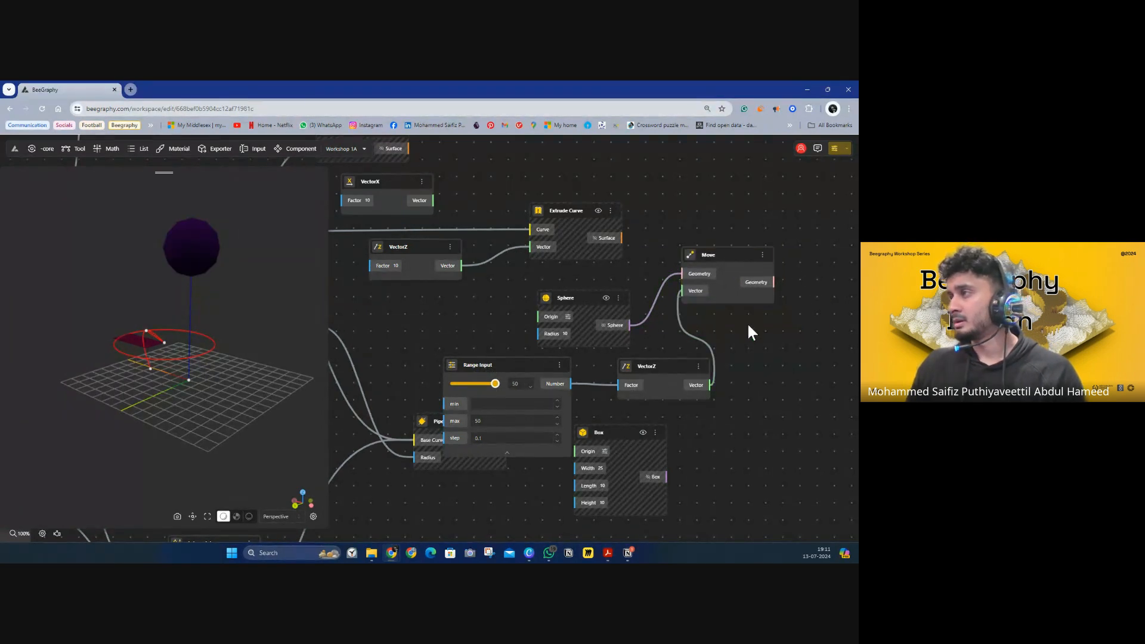
drag(750, 328, 584, 365)
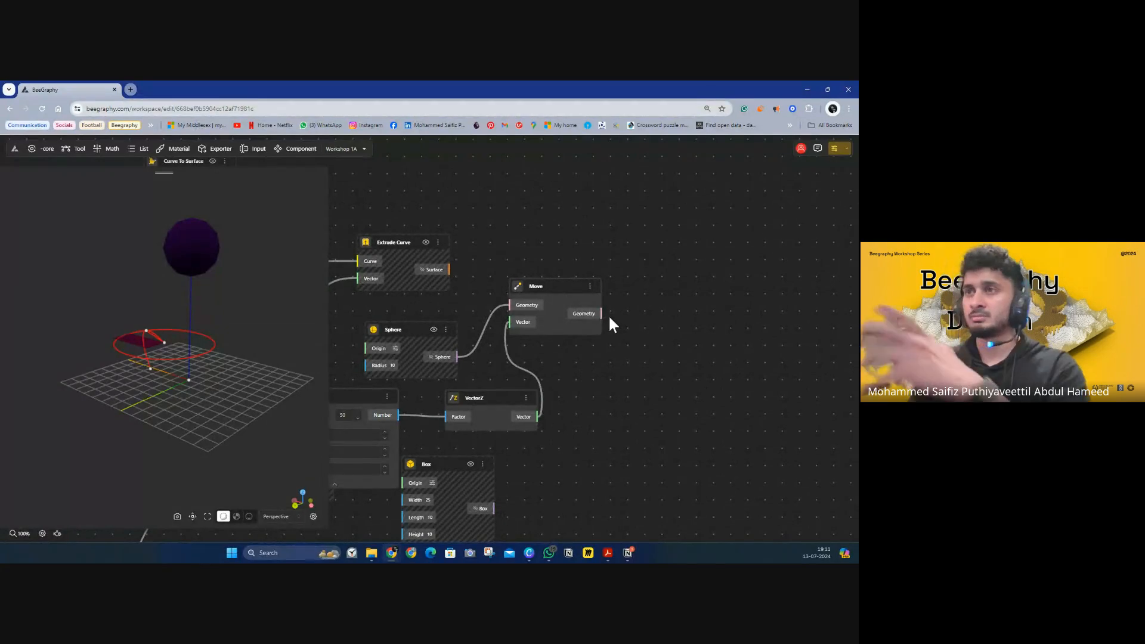
Browse the full set of tool nodes and add a Rotate node on the empty canvas beyond the Move node
click(75, 157)
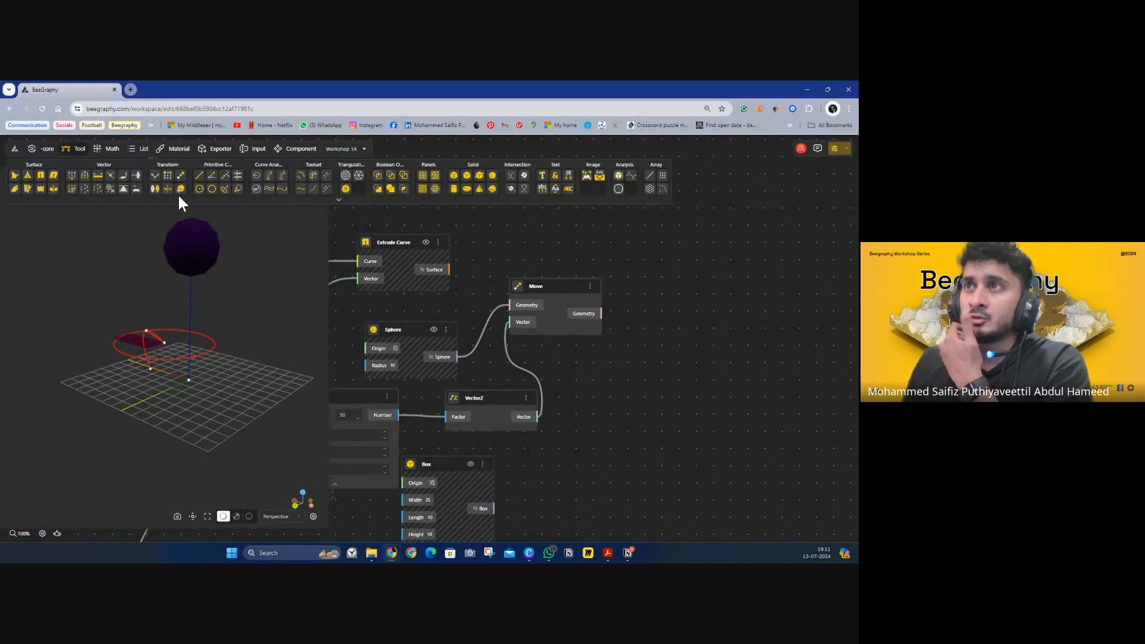
click(339, 203)
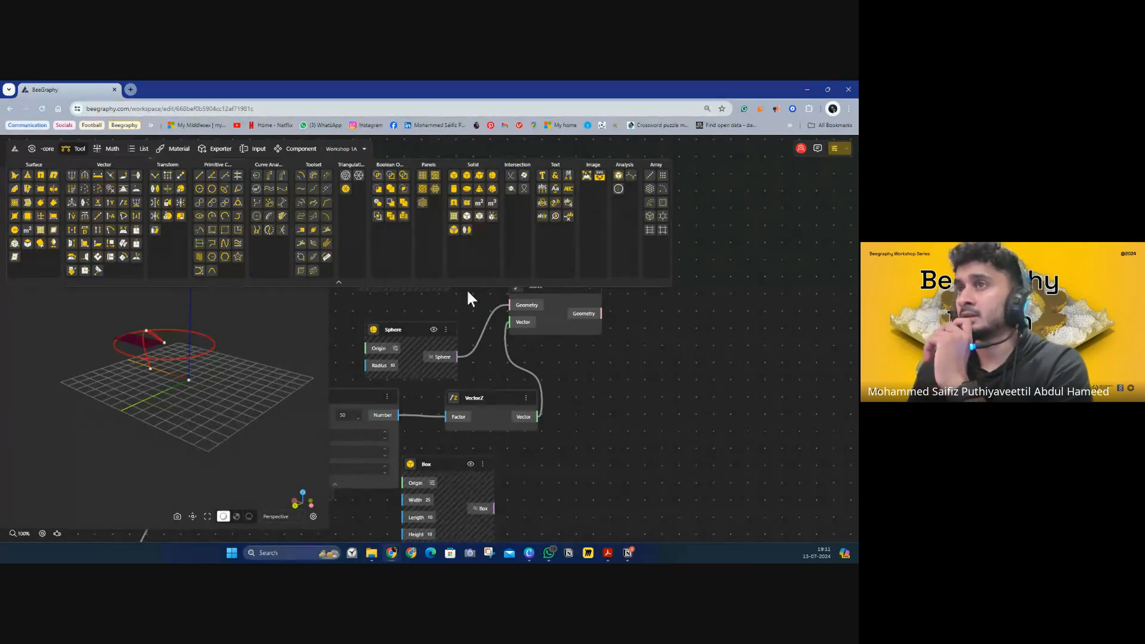
drag(793, 357, 646, 335)
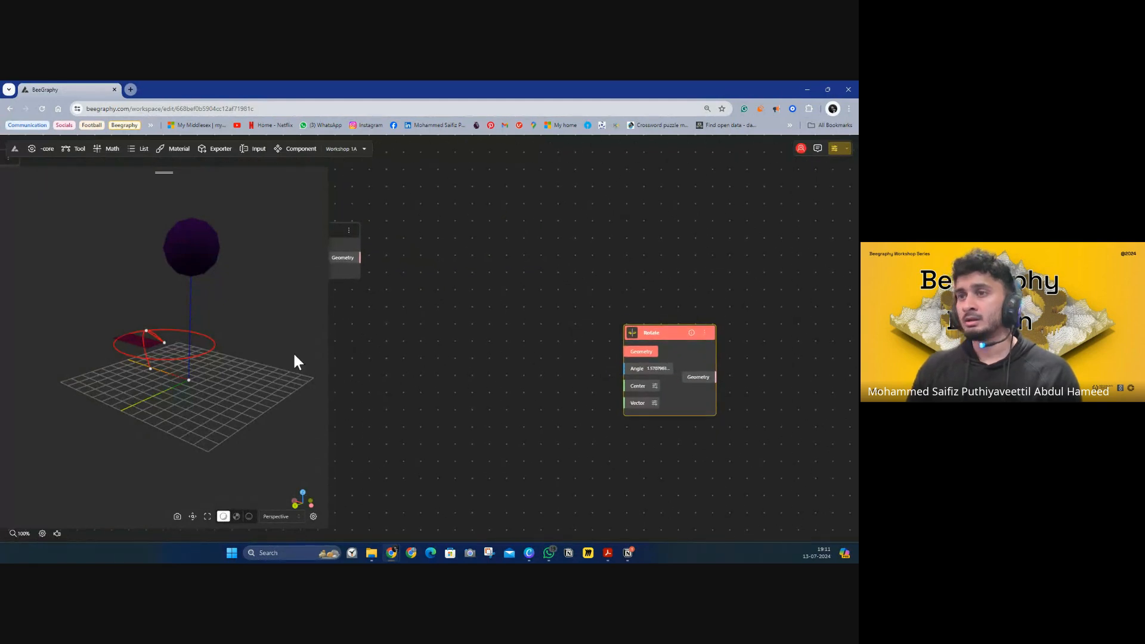
Locate the Rectangle Surface node from its surface in the 3D view and place it and the Rotate node side by side below the graph
drag(413, 334, 454, 398)
scroll(561, 361, up, 2)
click(134, 349)
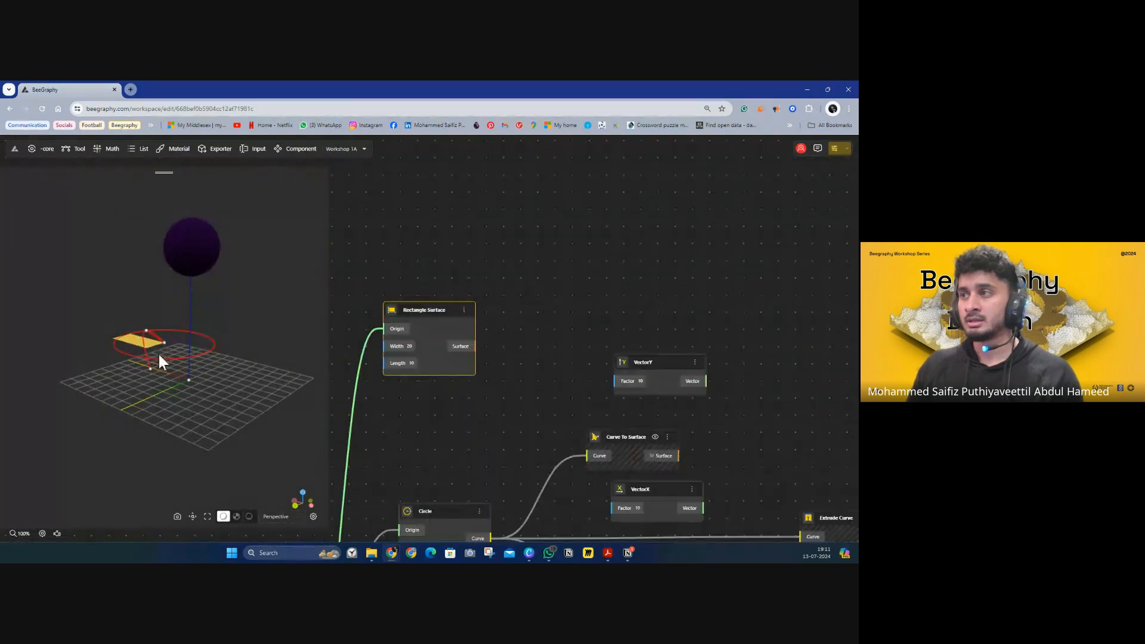
scroll(430, 334, down, 6)
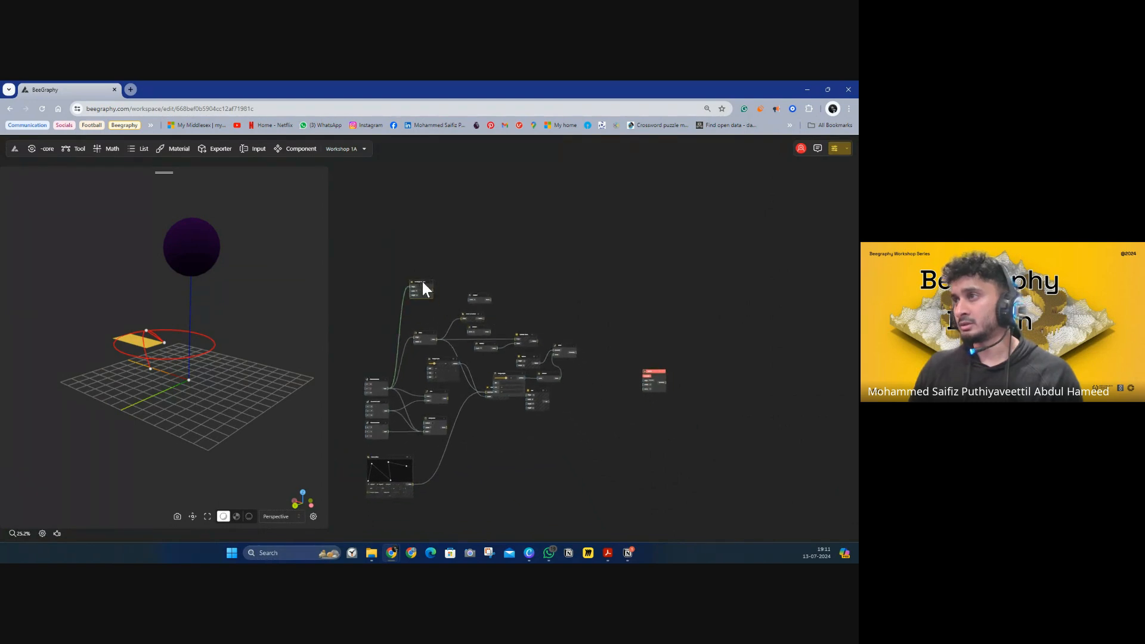
drag(422, 282, 514, 441)
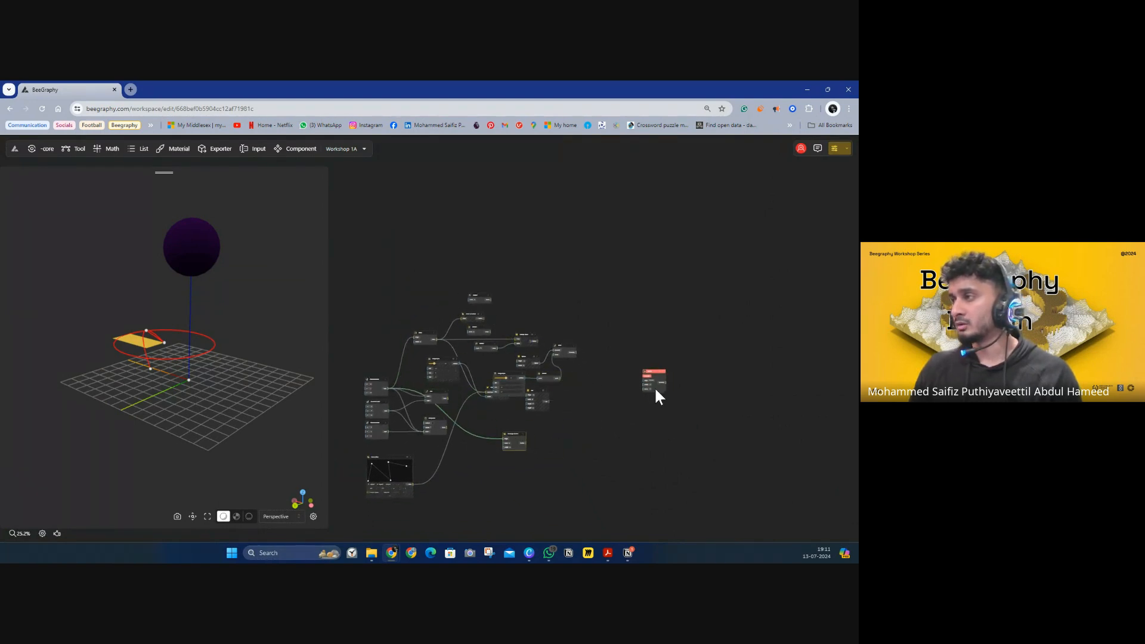
drag(650, 373, 577, 431)
scroll(542, 449, up, 6)
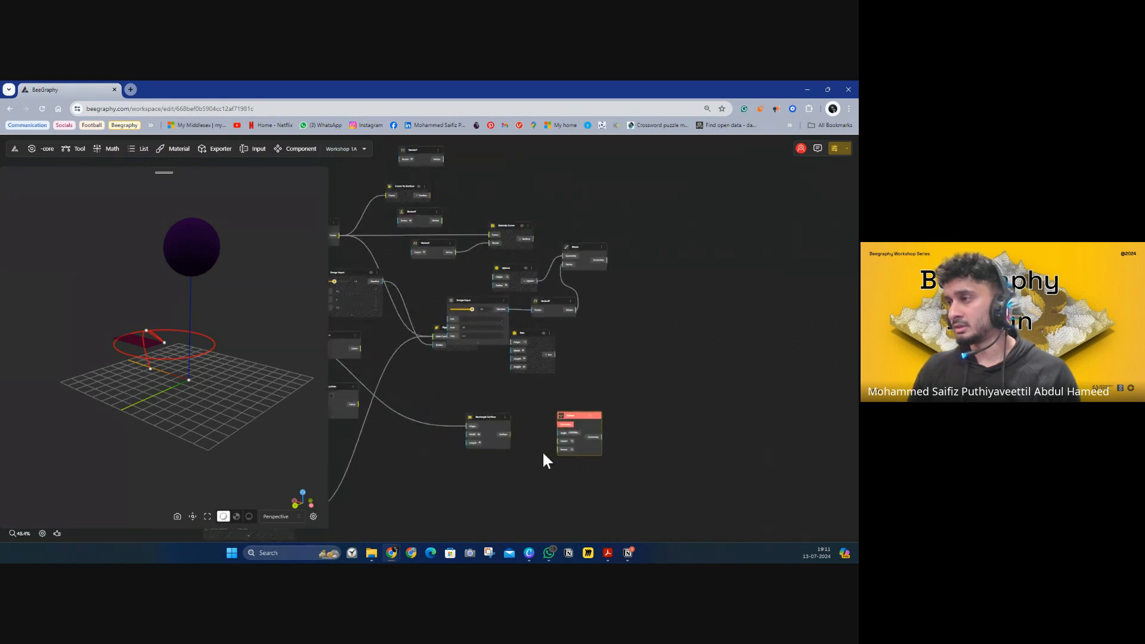
drag(484, 422, 546, 402)
Select the group of nodes above the Rectangle Surface and Rotate nodes and hide their geometry
drag(158, 366, 182, 369)
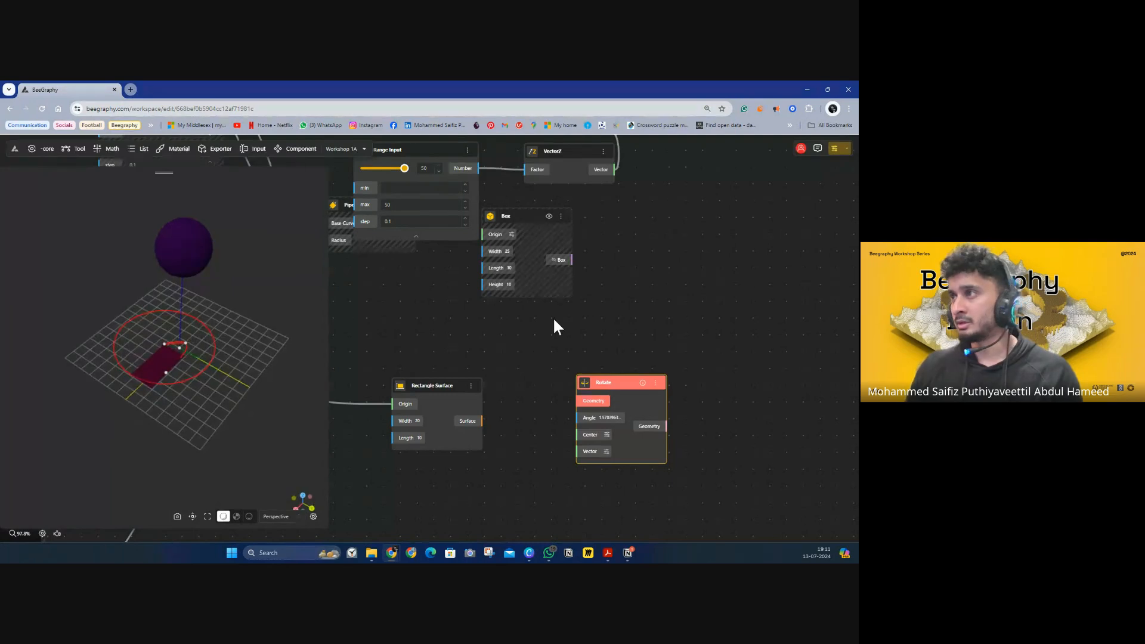
scroll(553, 316, down, 5)
drag(558, 260, 353, 310)
right_click(588, 234)
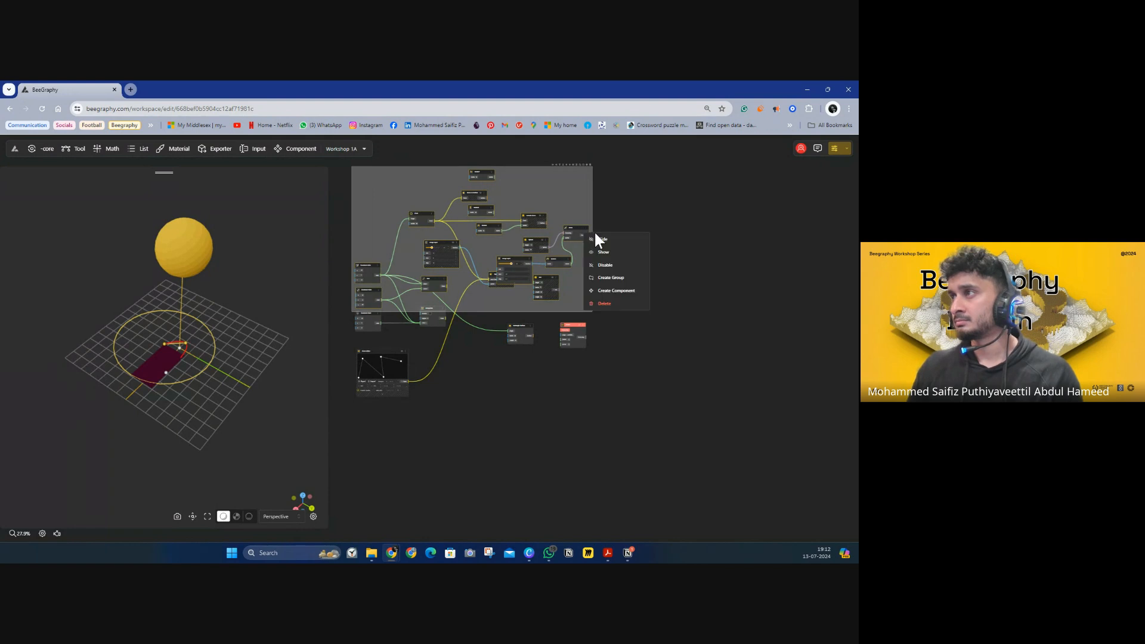
click(601, 239)
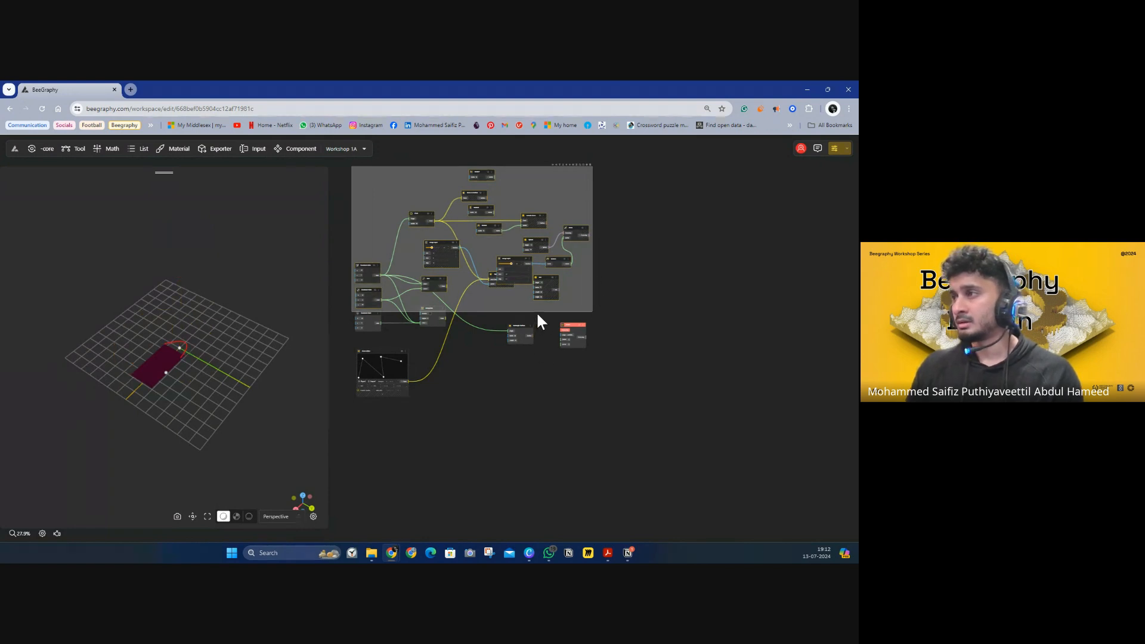
Select the nodes at the start of the graph, including the curve graph node, and hide their geometry
drag(478, 409, 338, 250)
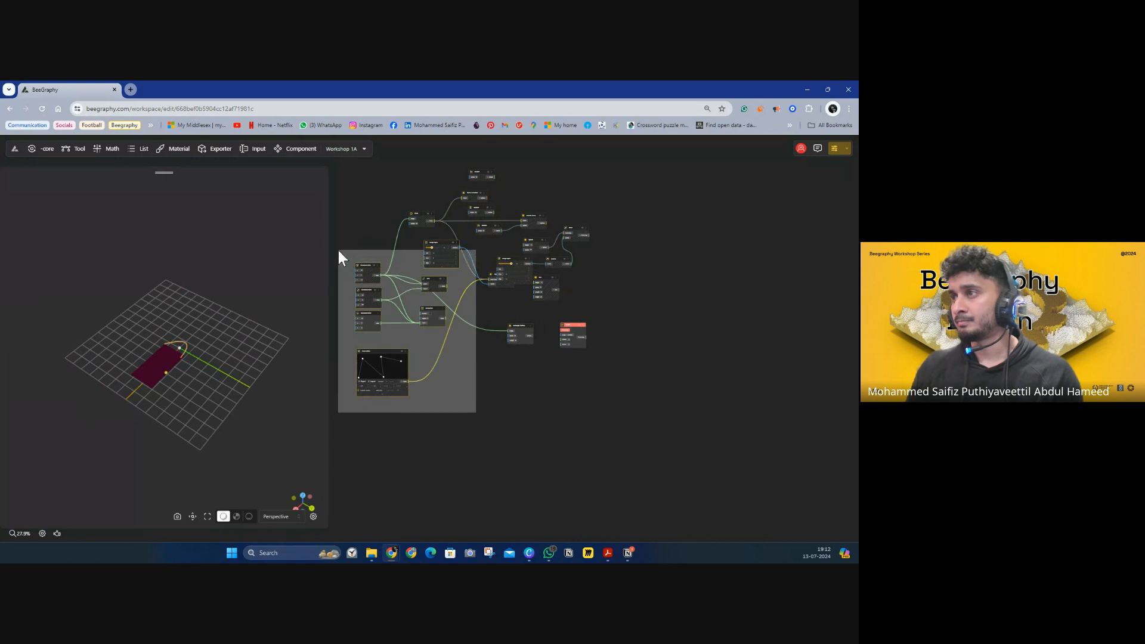
right_click(442, 318)
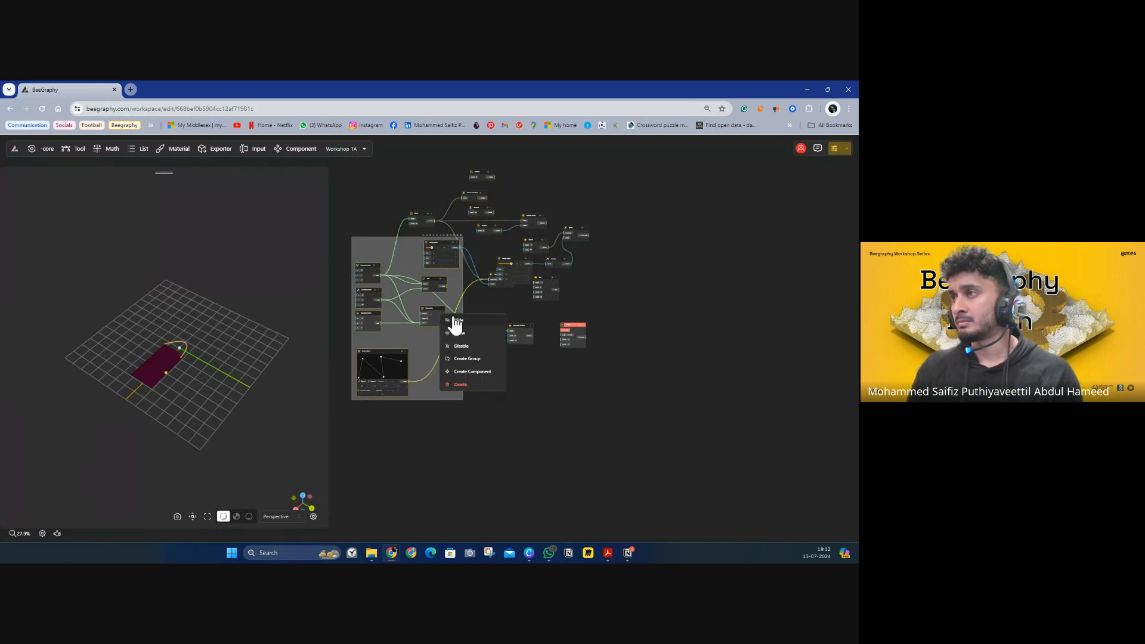
click(455, 325)
Connect the Rectangle Surface's Surface output to the Rotate node's Geometry input and set the Rotate node slightly lower and farther away
scroll(572, 352, up, 3)
scroll(546, 322, up, 10)
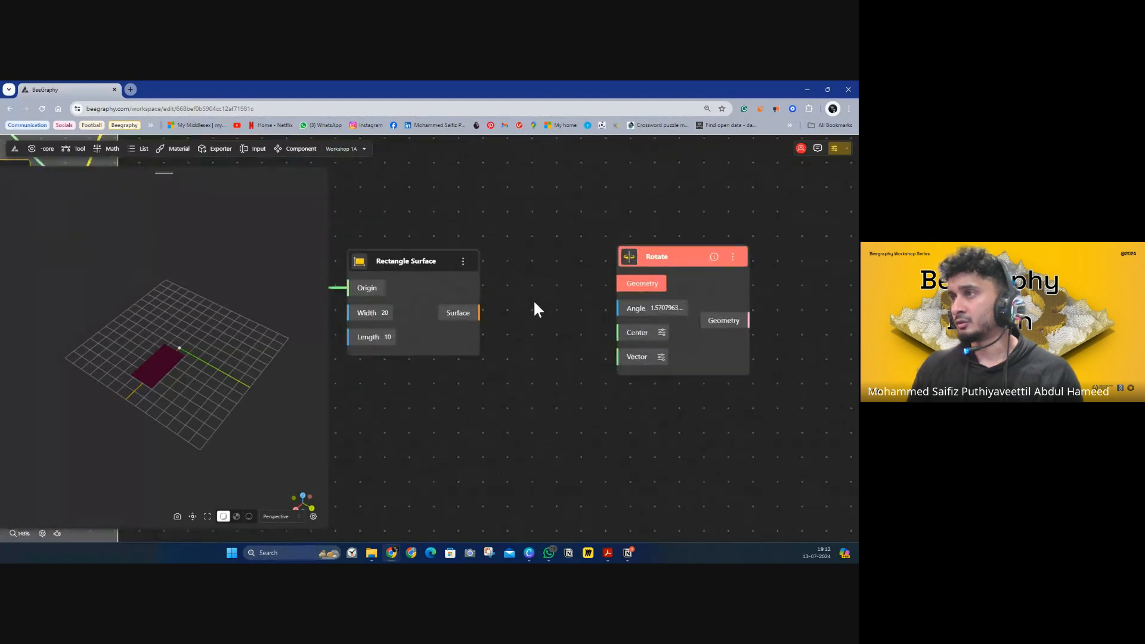
scroll(173, 372, up, 5)
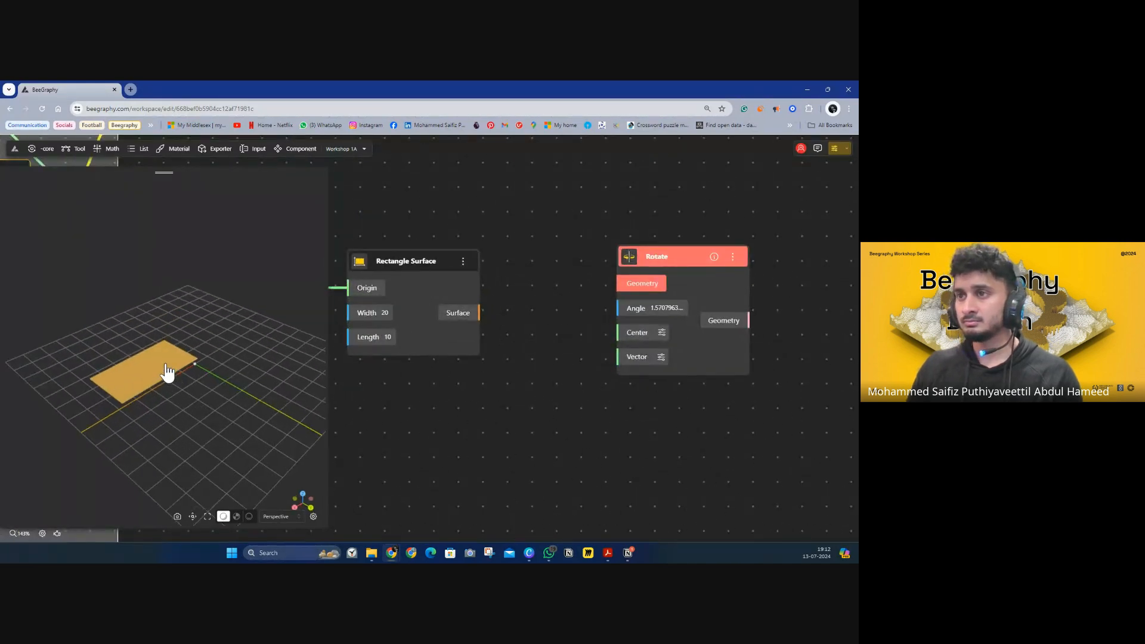
scroll(352, 385, down, 3)
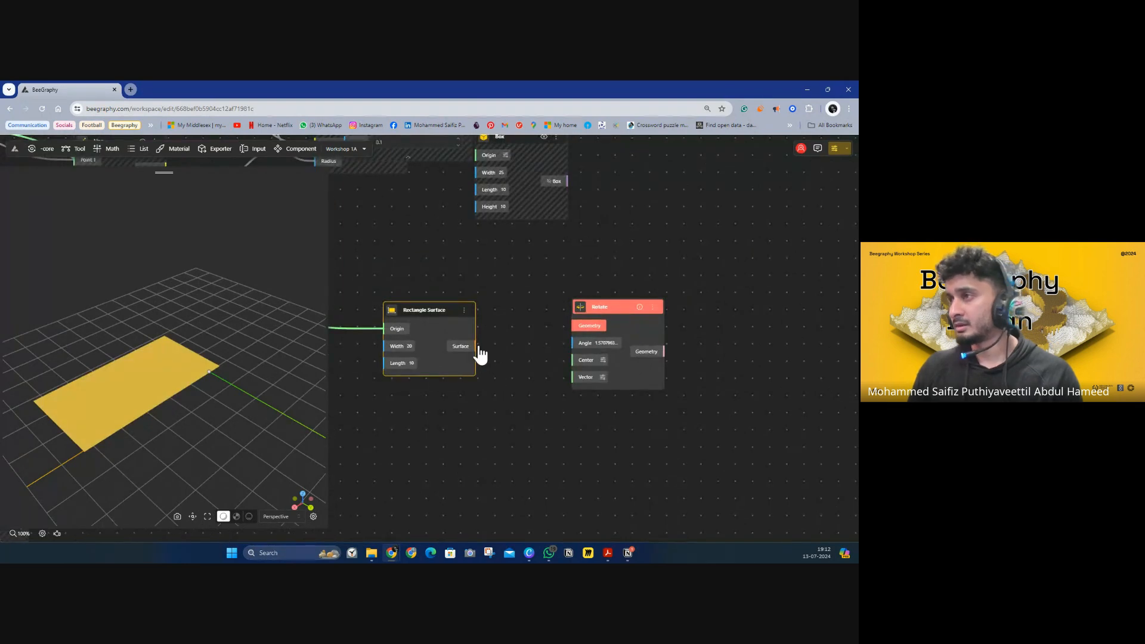
drag(478, 349, 613, 346)
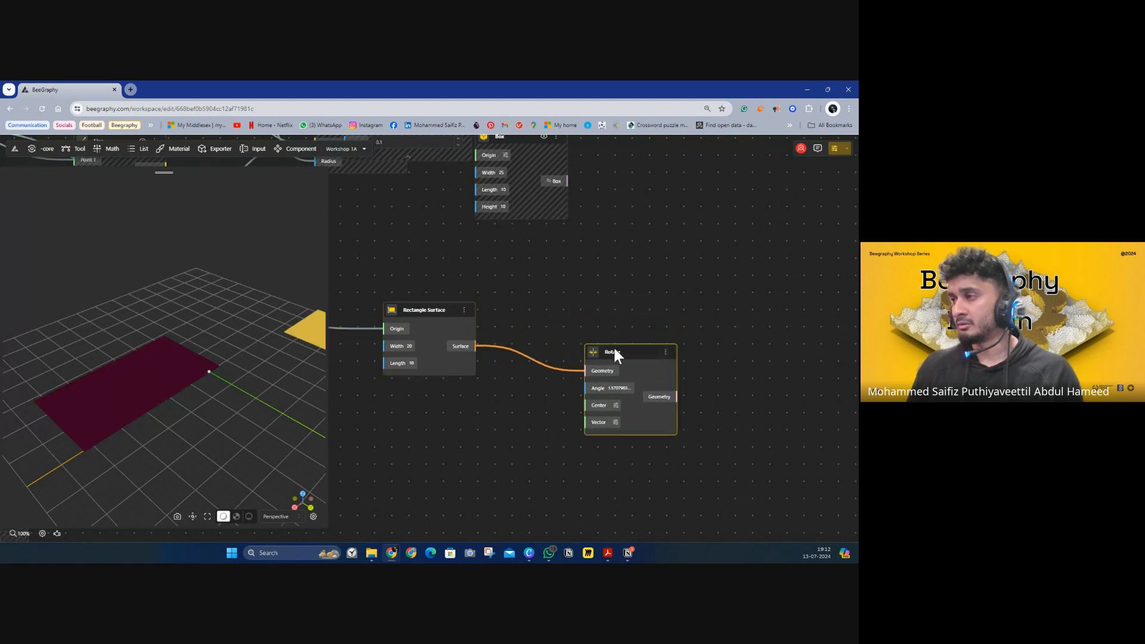
drag(579, 305, 567, 311)
middle_drag(568, 311, 598, 235)
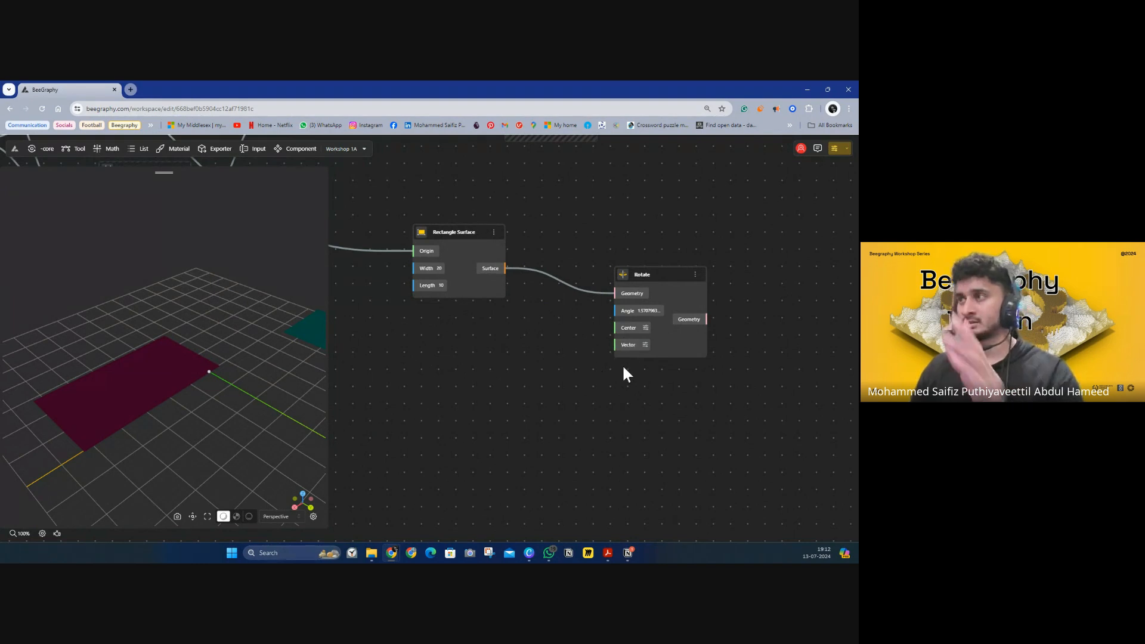
drag(663, 274, 685, 285)
middle_drag(531, 326, 436, 284)
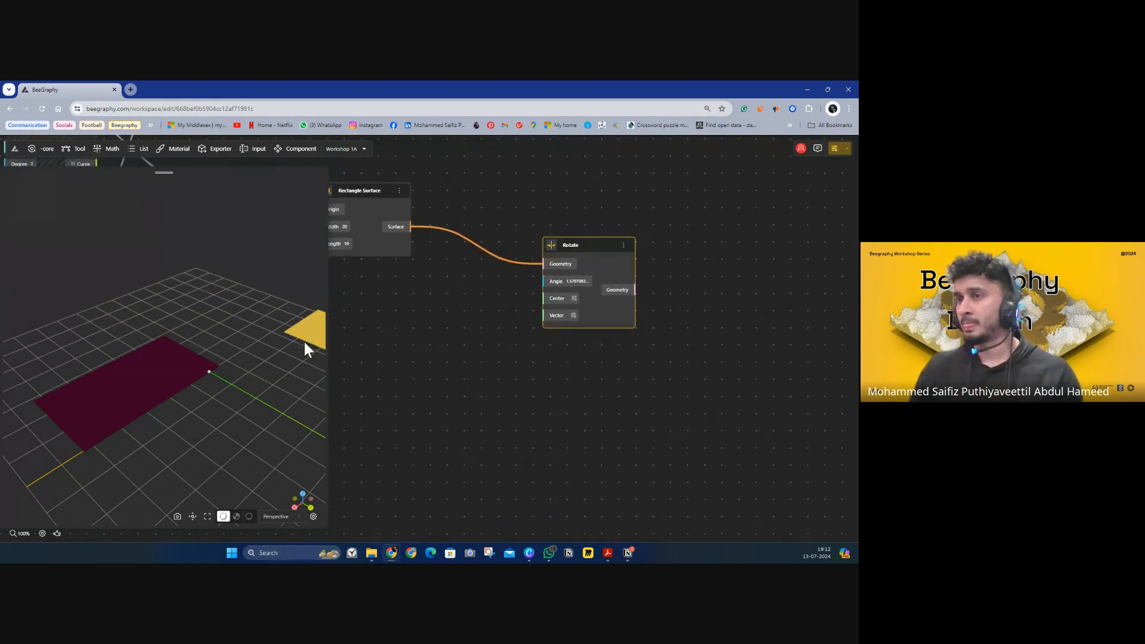
Highlight the original rectangle in the 3D view and examine the description of the Rotate node's Angle input
click(212, 380)
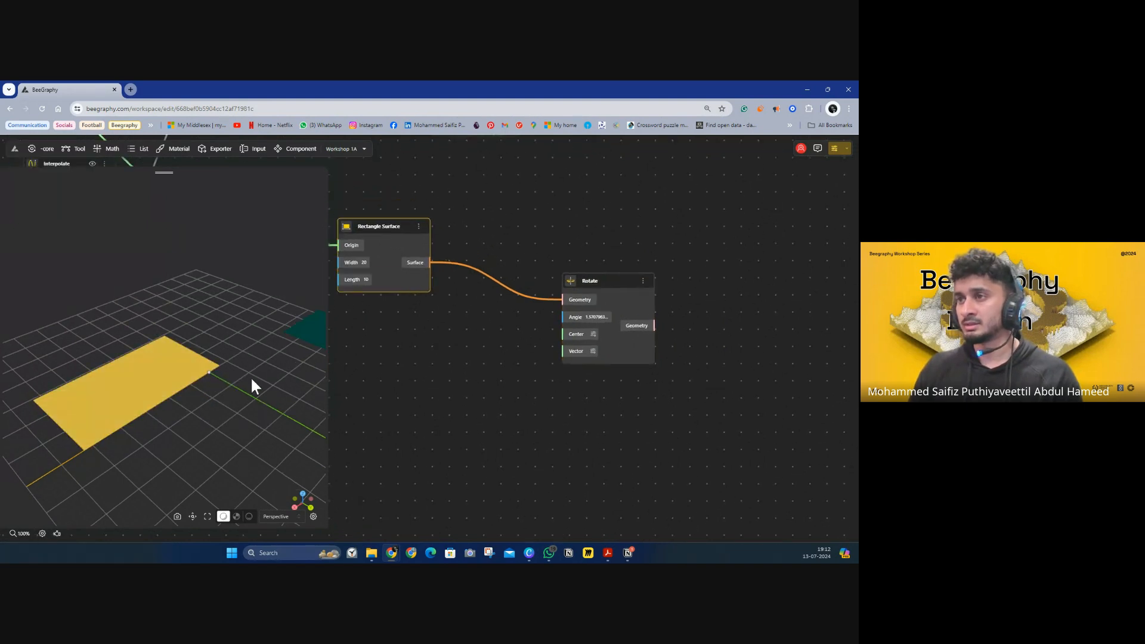
drag(537, 394, 463, 317)
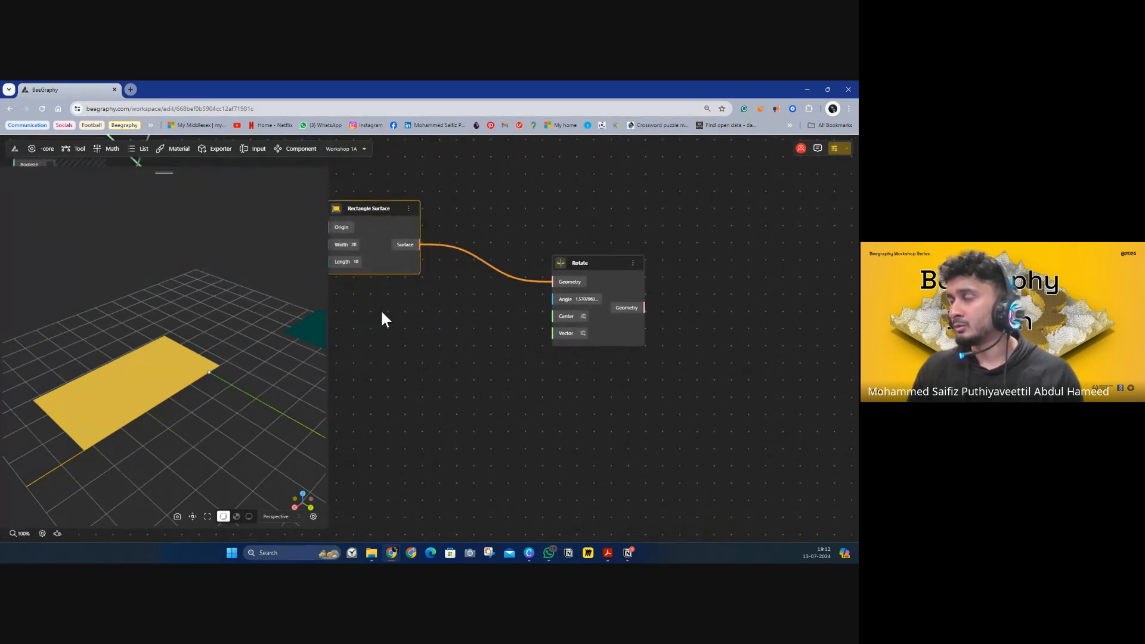
right_click(578, 299)
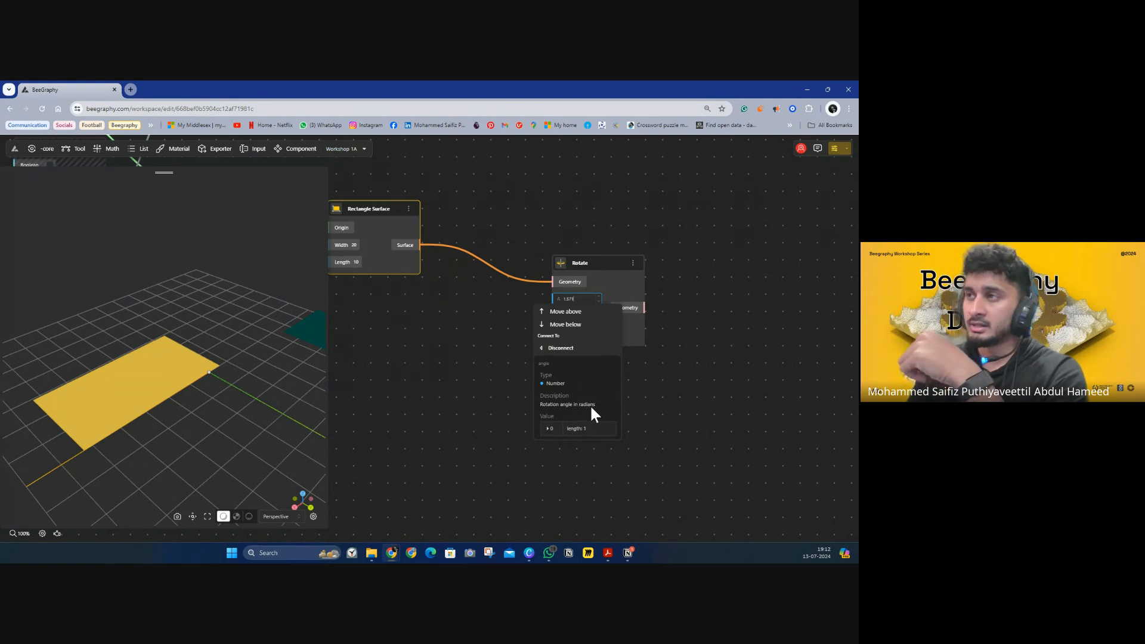
click(513, 385)
drag(522, 386, 610, 385)
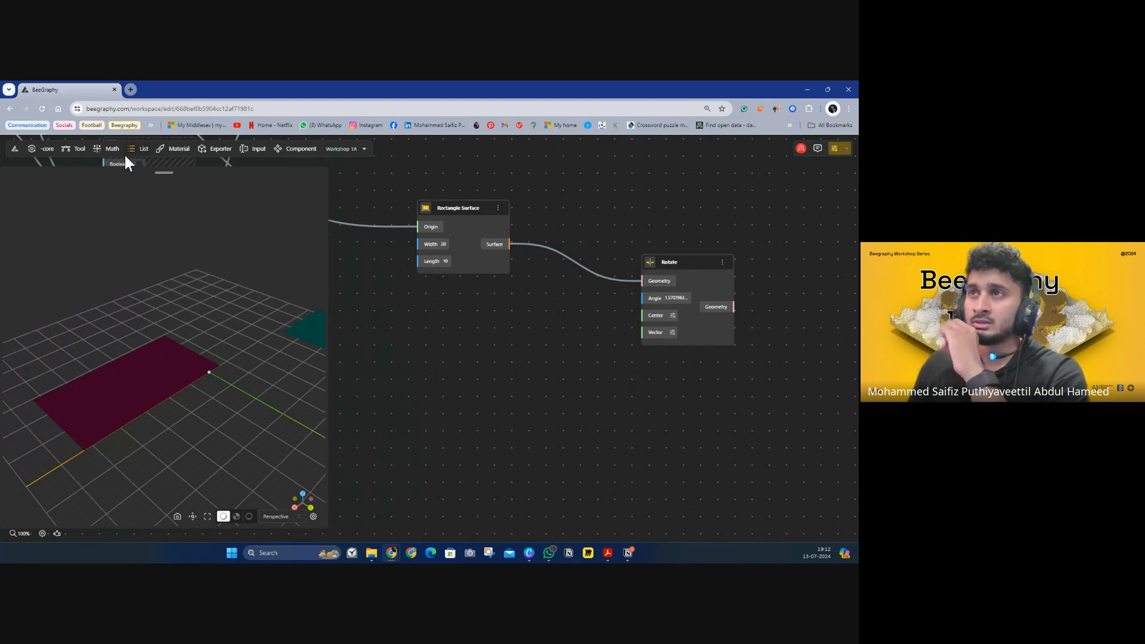
Browse the full set of math nodes and add a DegToRad node below the Rectangle Surface node
mouse_move(104, 150)
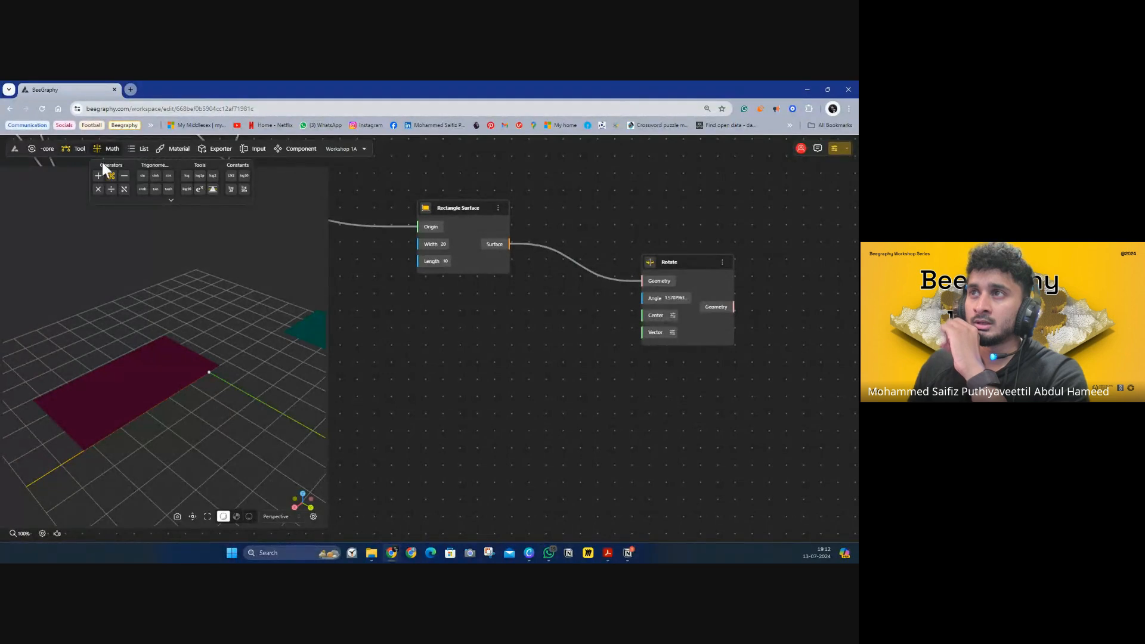
click(170, 202)
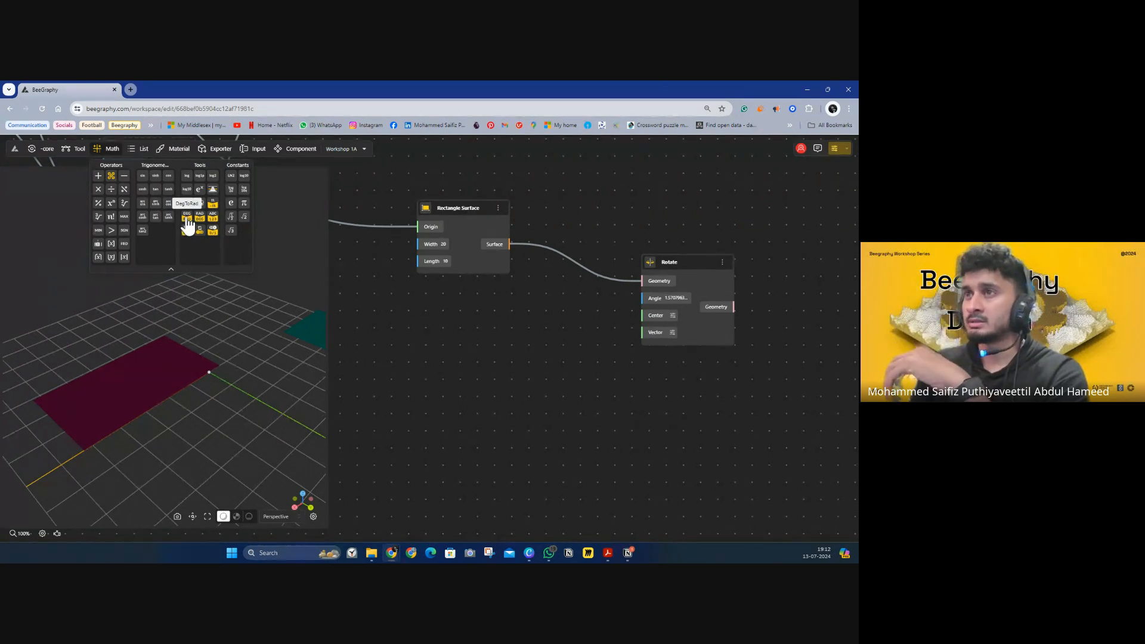
drag(187, 224, 510, 341)
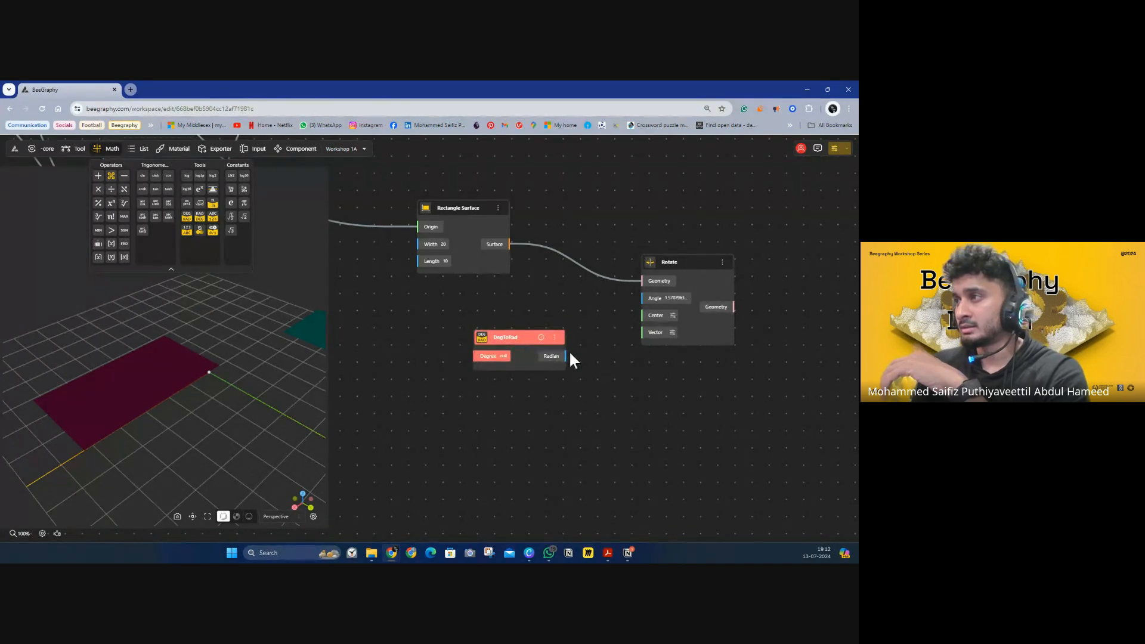
Create a Number Const of 40, feed it into DegToRad's Degree input, and connect the Radian output to Rotate's Angle
double_click(382, 356)
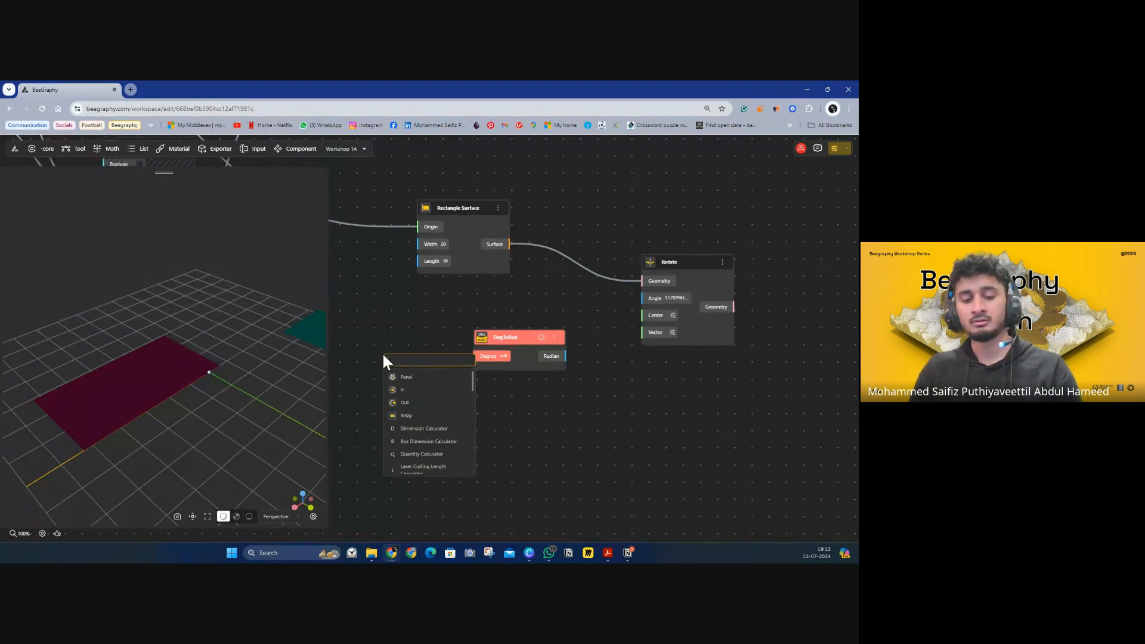
text(40)
click(419, 378)
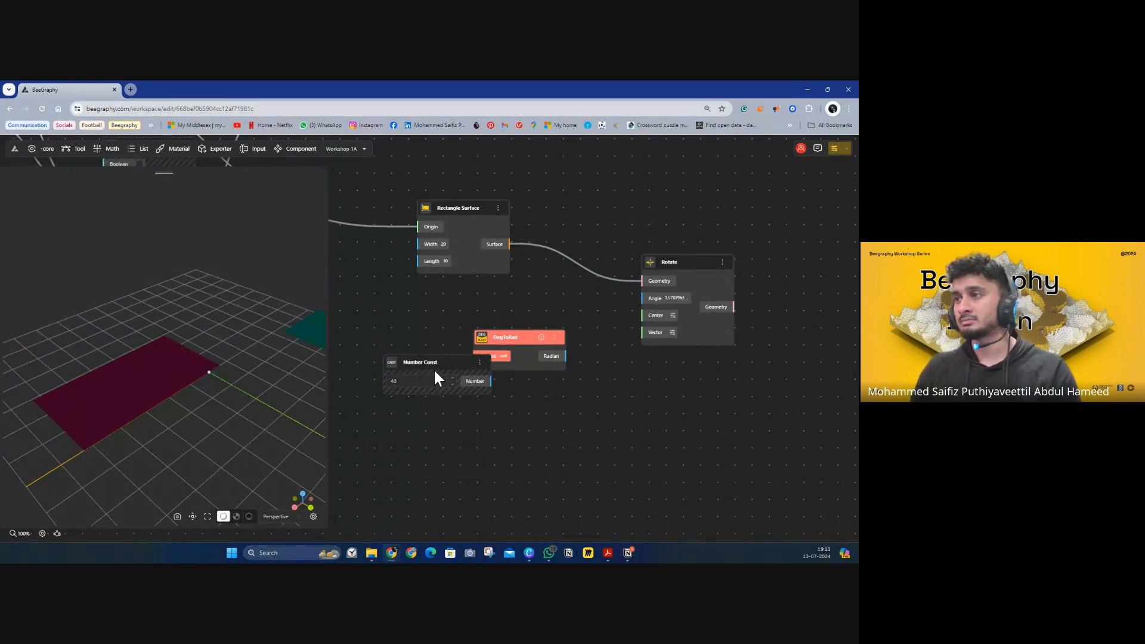
drag(434, 368, 401, 326)
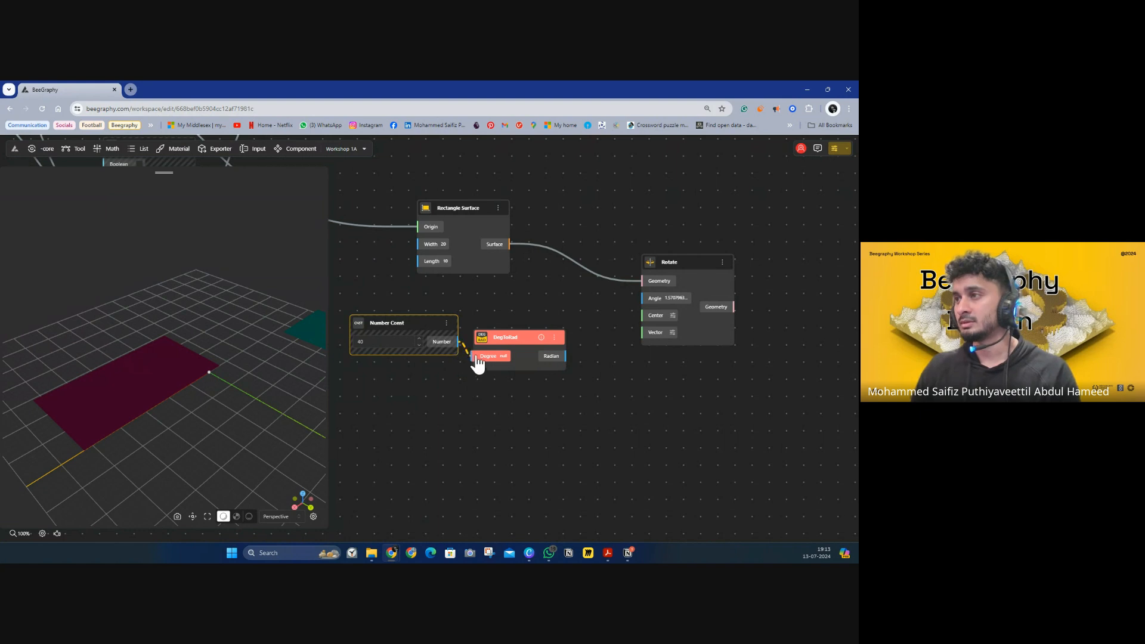
drag(477, 364, 537, 318)
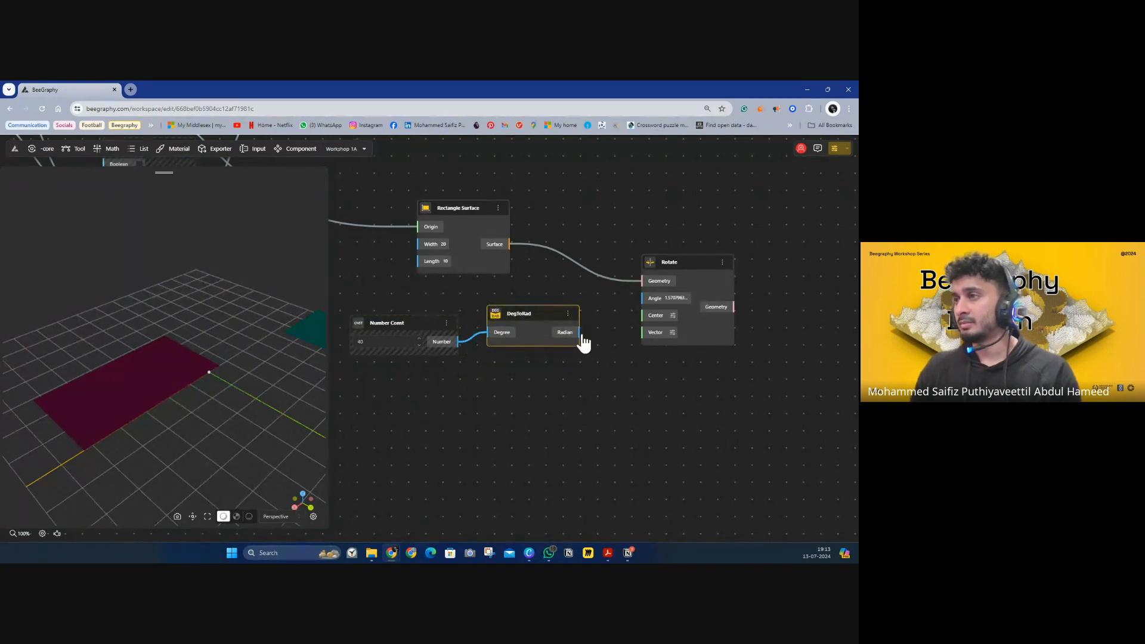
click(398, 399)
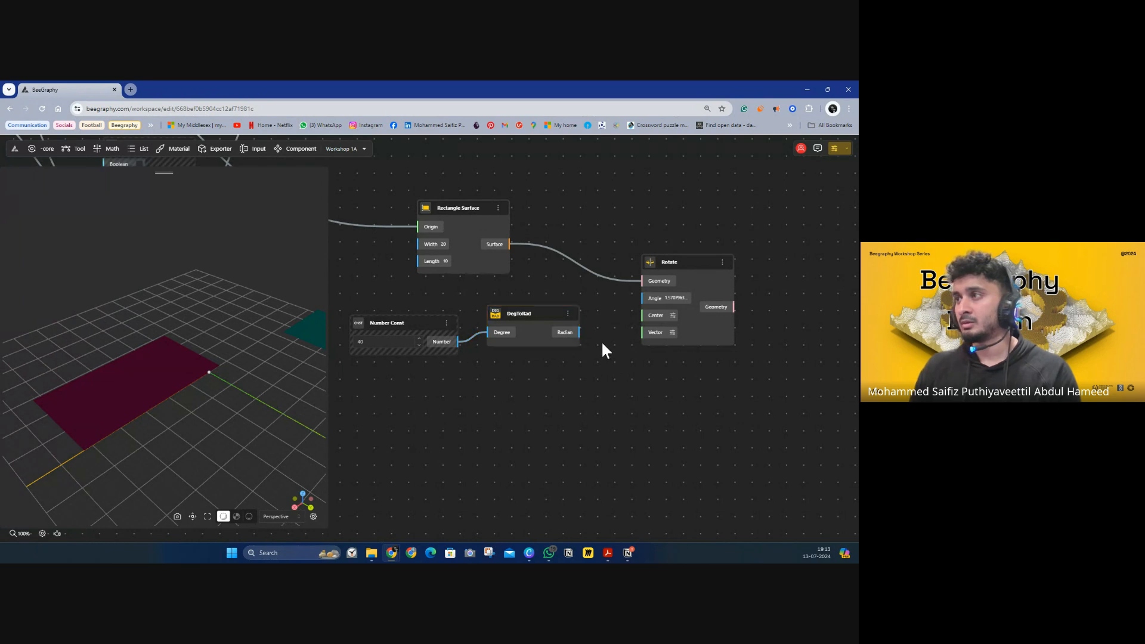
drag(580, 333, 642, 299)
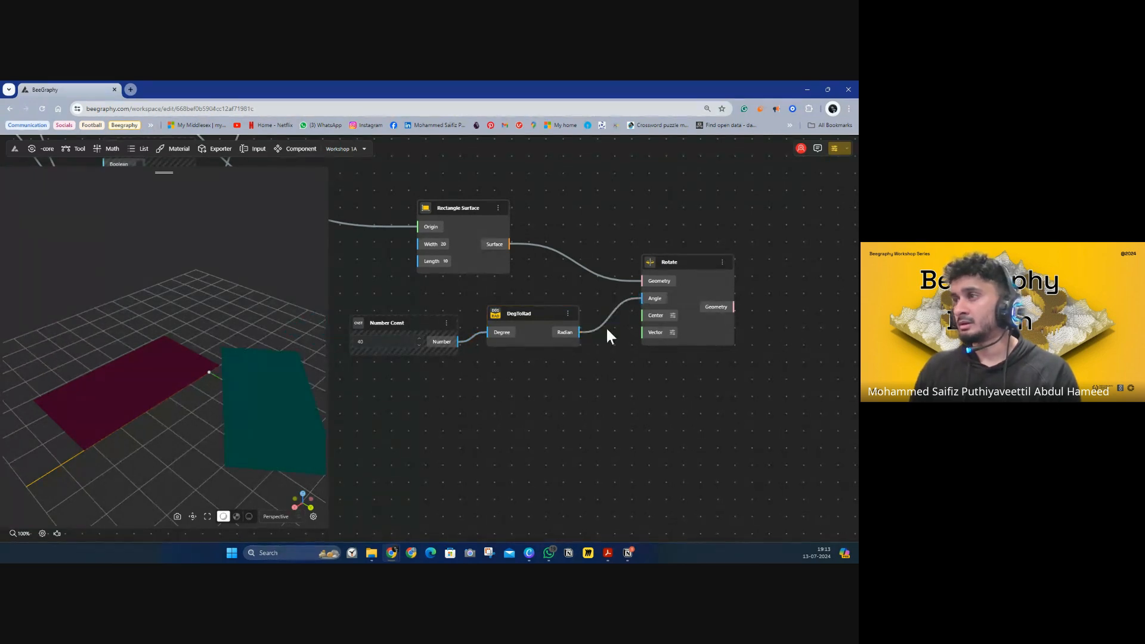
Increase the Number Const angle in small increments and inspect the rotated surface against the original around the grid origin
drag(219, 390, 187, 345)
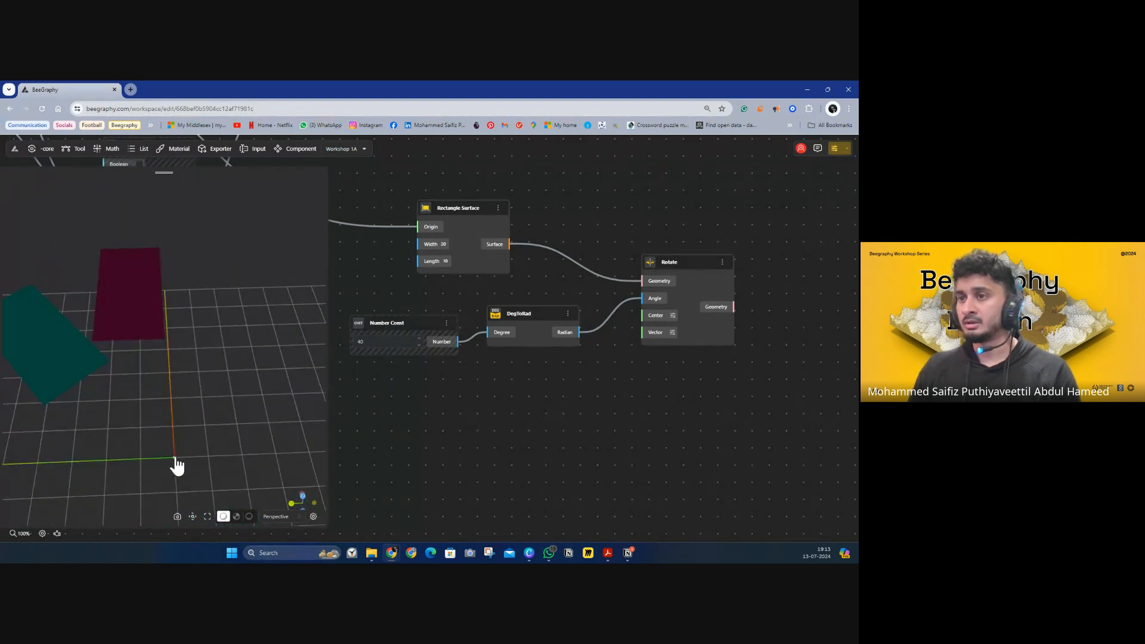
drag(177, 465, 210, 357)
drag(230, 307, 156, 383)
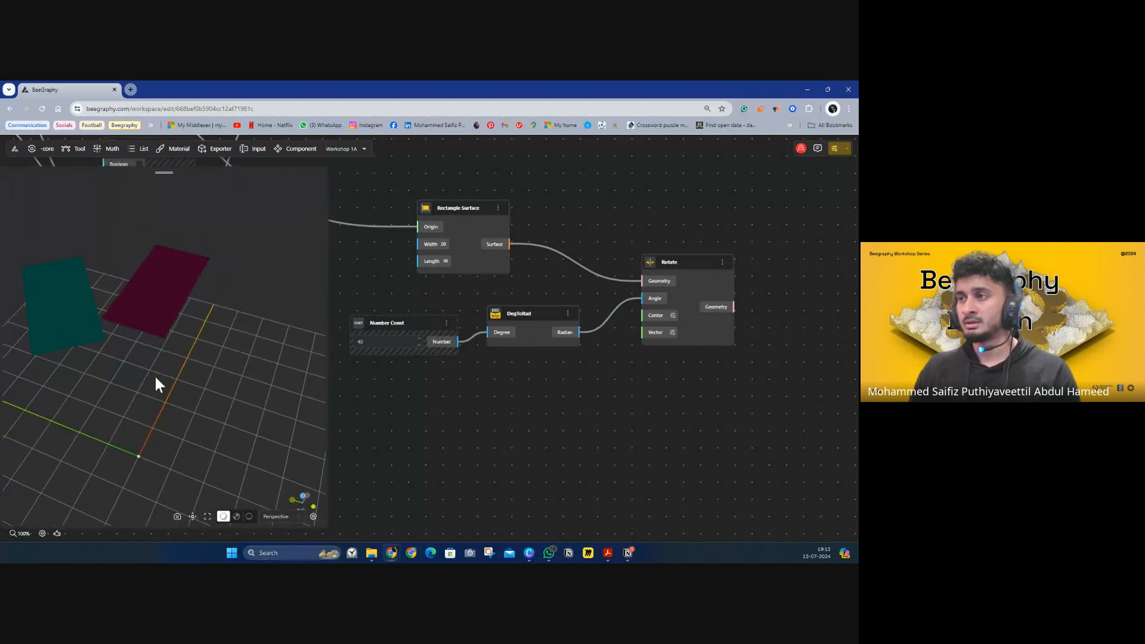
click(420, 341)
click(420, 340)
click(420, 341)
click(420, 340)
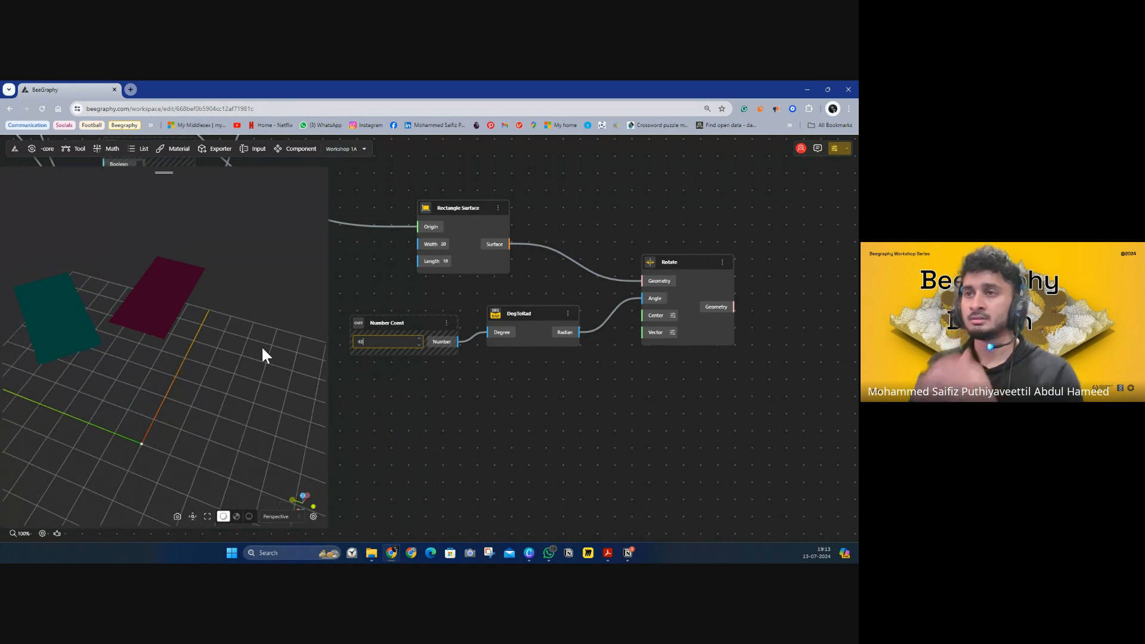
drag(263, 353, 12, 365)
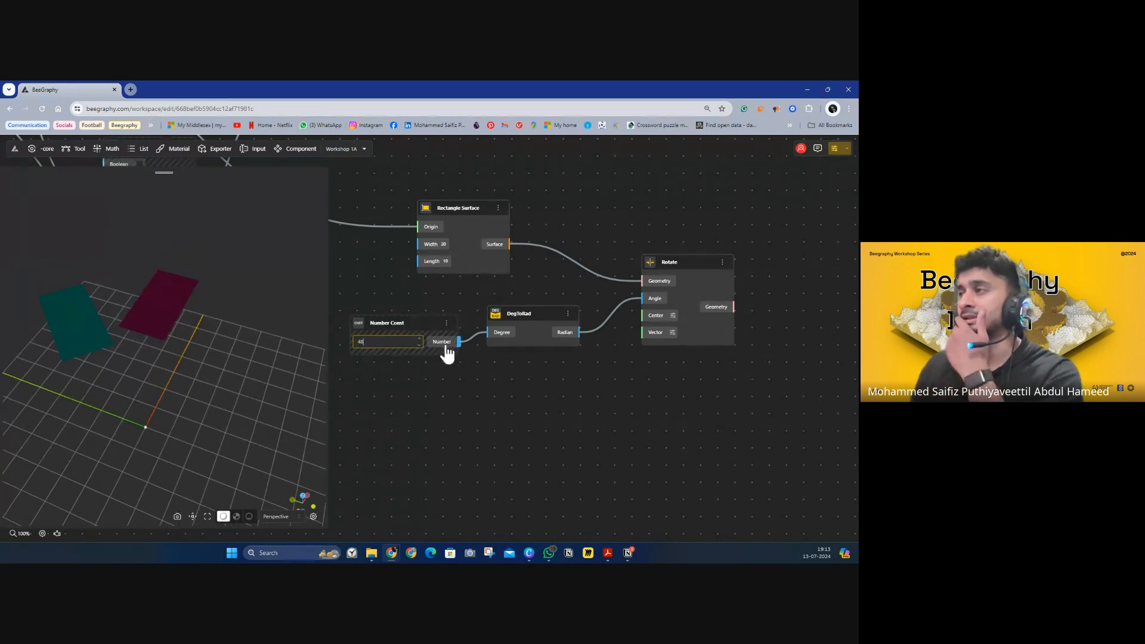
scroll(123, 318, down, 5)
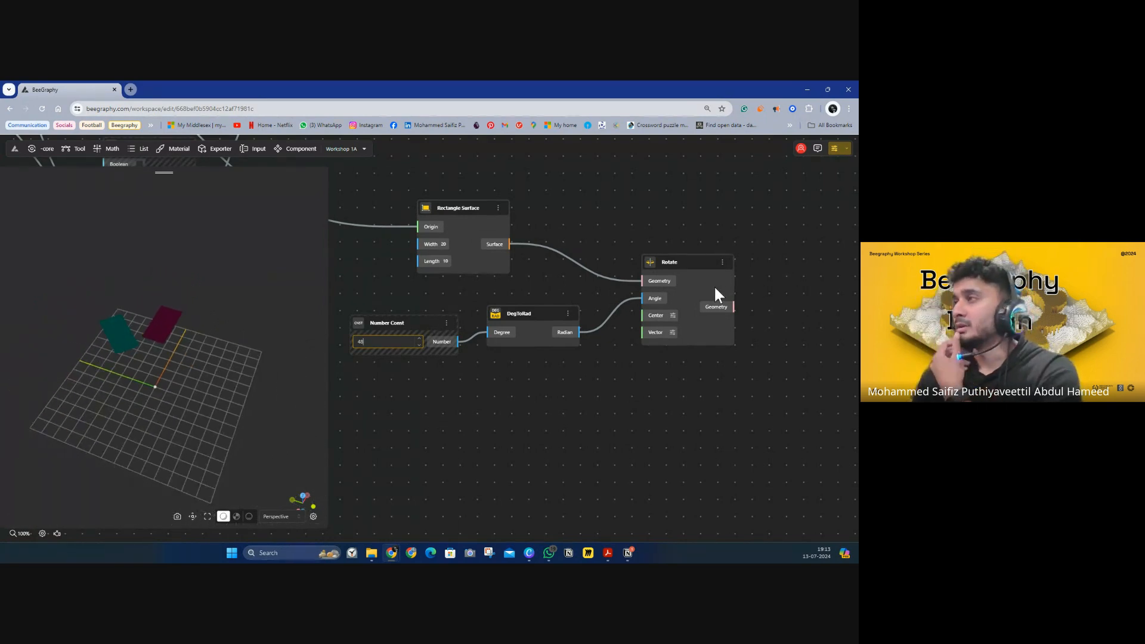
click(562, 179)
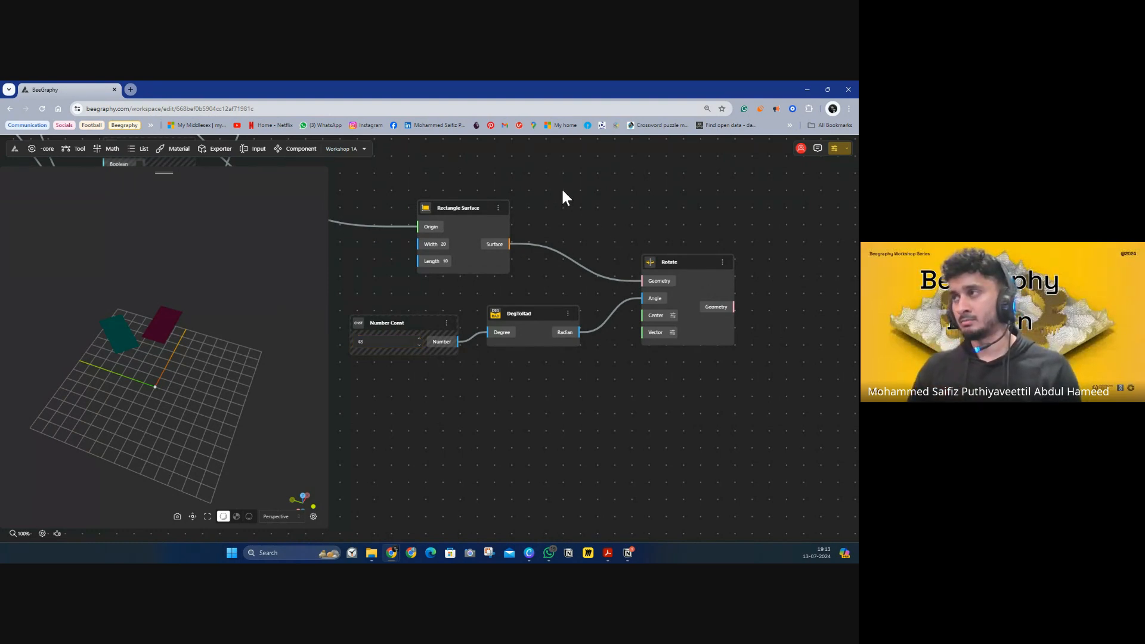
Search for "cent", add a Box By Center node, and place it below the Number Const and DegToRad nodes
double_click(561, 192)
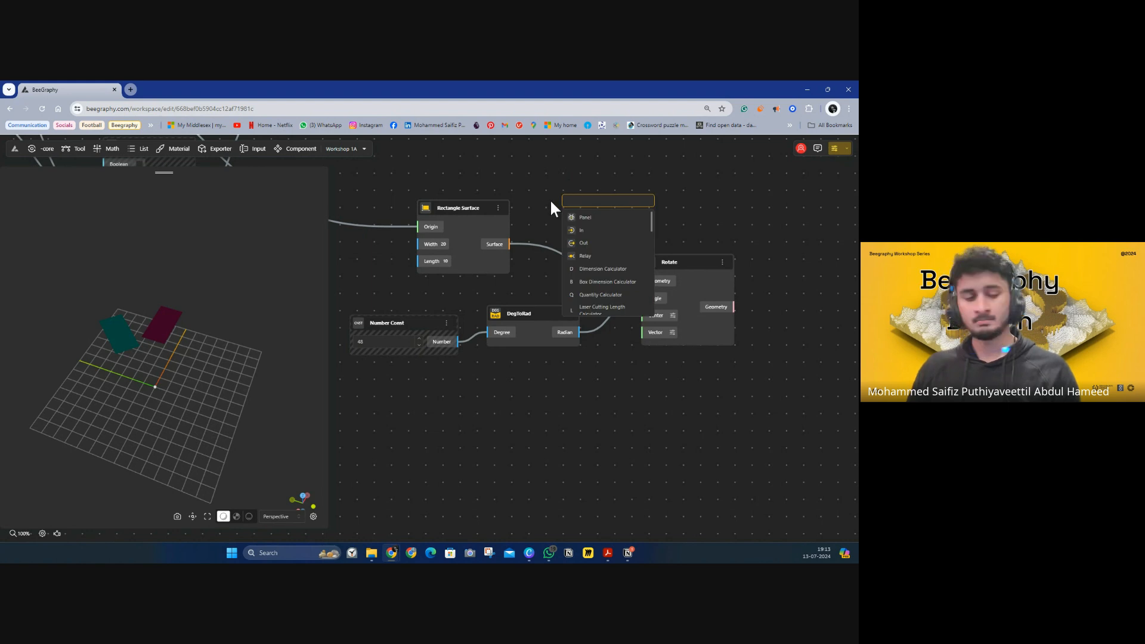
text(cent)
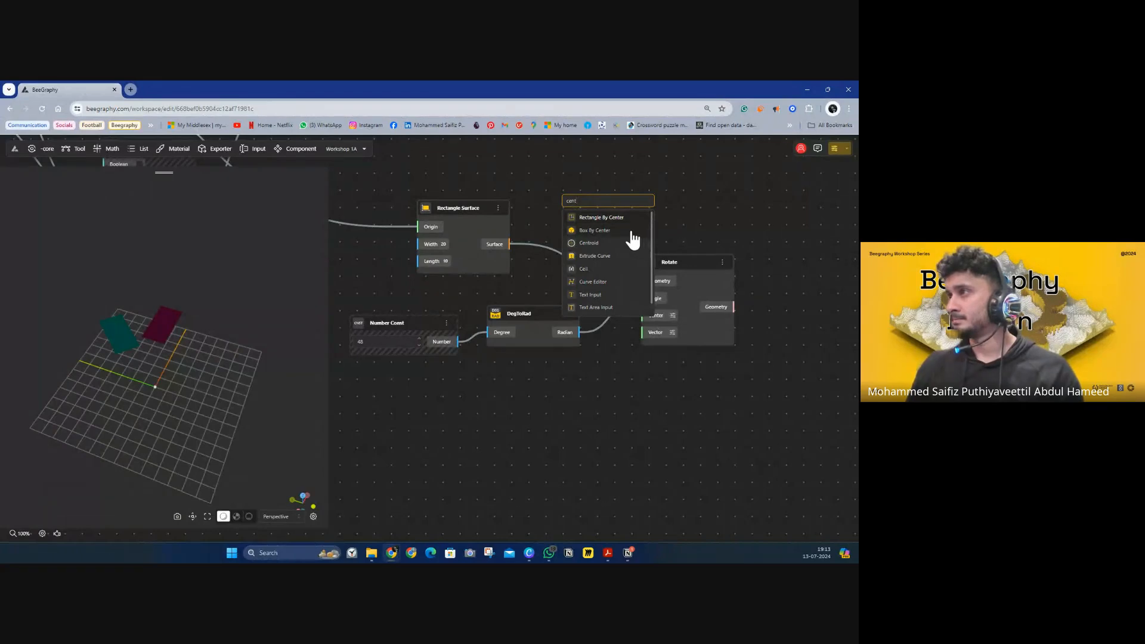
click(612, 231)
drag(597, 205, 492, 401)
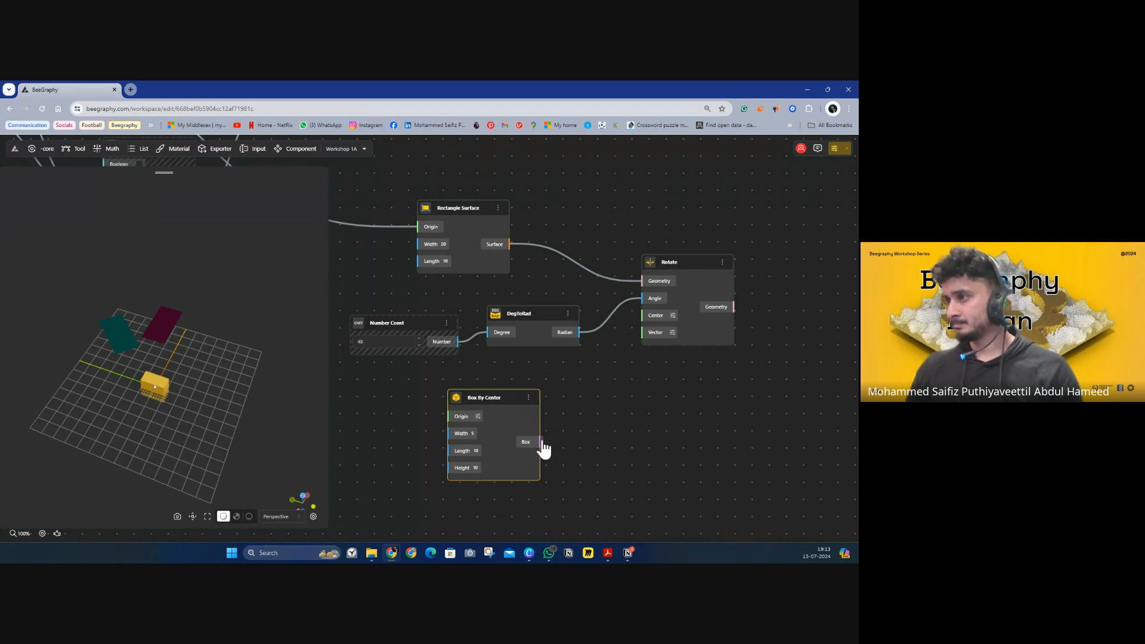
Feed the Box By Center output into the Rotate node's Geometry input in place of the surface and place Rotate beside the box node
drag(542, 442, 698, 388)
scroll(163, 425, up, 6)
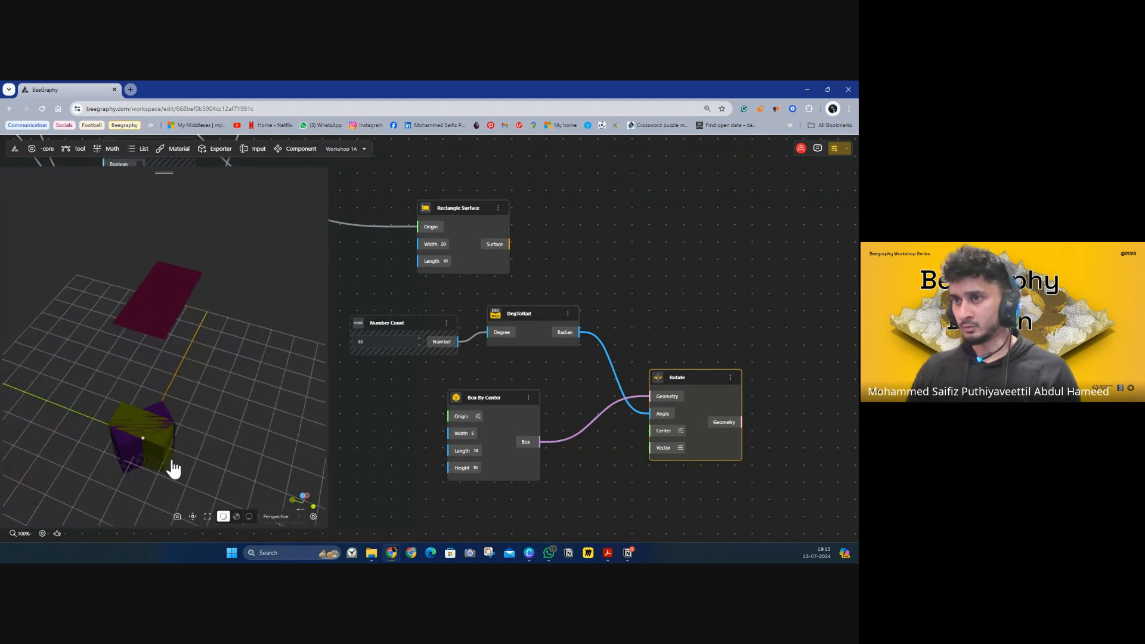
right_drag(198, 440, 219, 332)
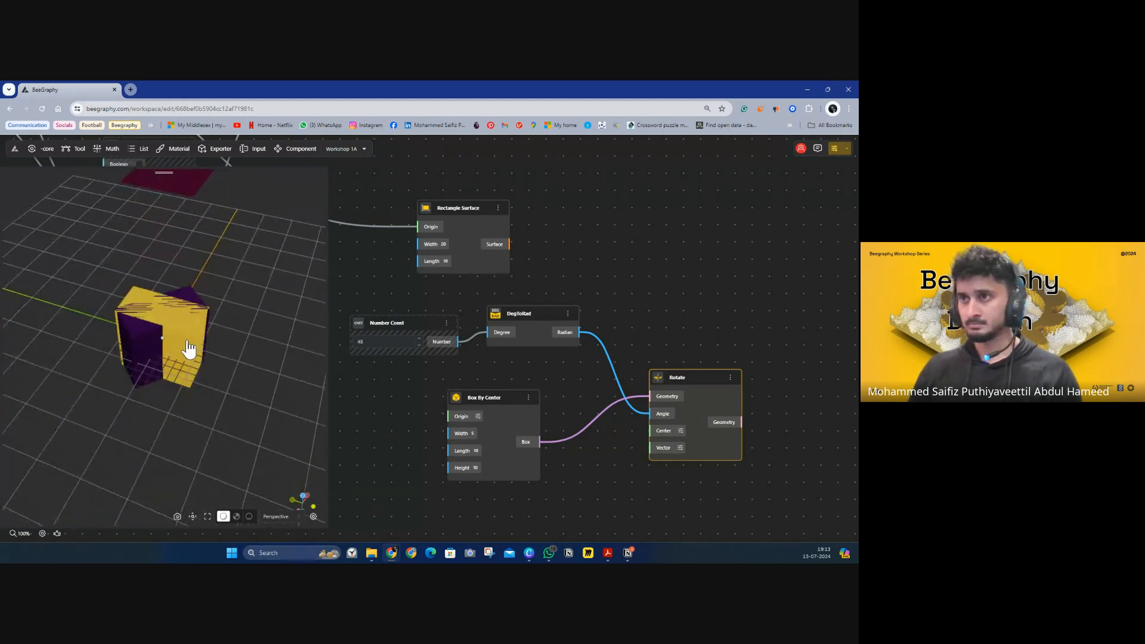
scroll(191, 351, up, 3)
Hide the Box By Center node's geometry and move the Rotate node slightly closer to it
click(528, 398)
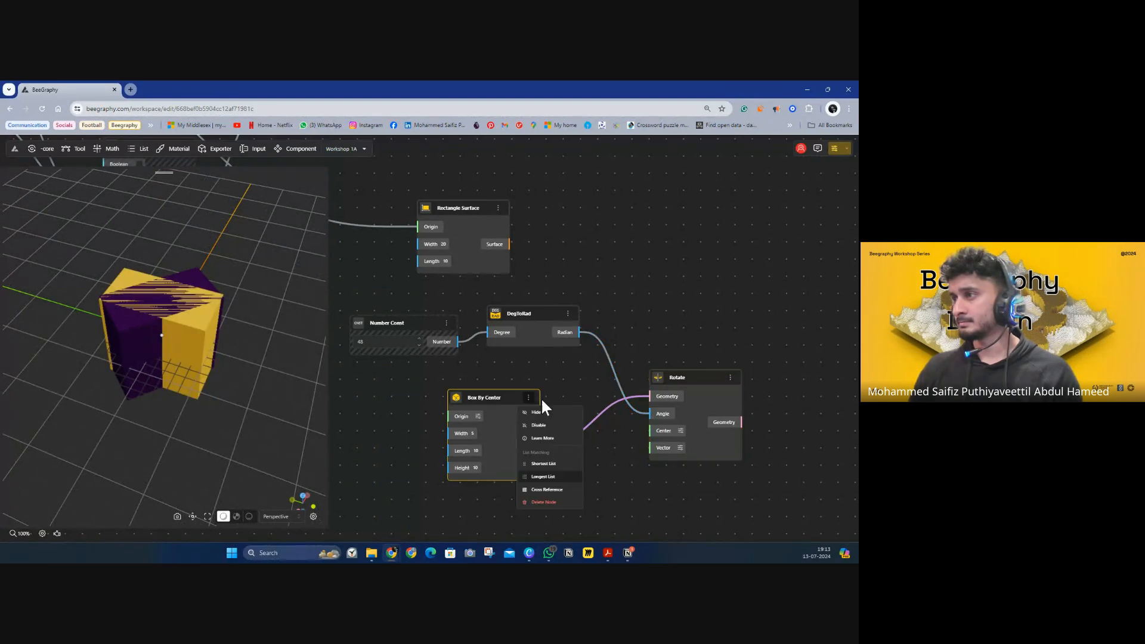
click(527, 410)
mouse_move(298, 380)
right_down()
mouse_move(311, 350)
mouse_move(310, 388)
right_up()
mouse_move(310, 387)
mouse_down()
mouse_move(315, 326)
mouse_move(374, 348)
mouse_move(457, 358)
mouse_move(363, 375)
mouse_move(308, 368)
mouse_up()
drag(691, 370, 667, 385)
mouse_move(268, 370)
mouse_down()
mouse_move(263, 349)
mouse_move(274, 386)
mouse_up()
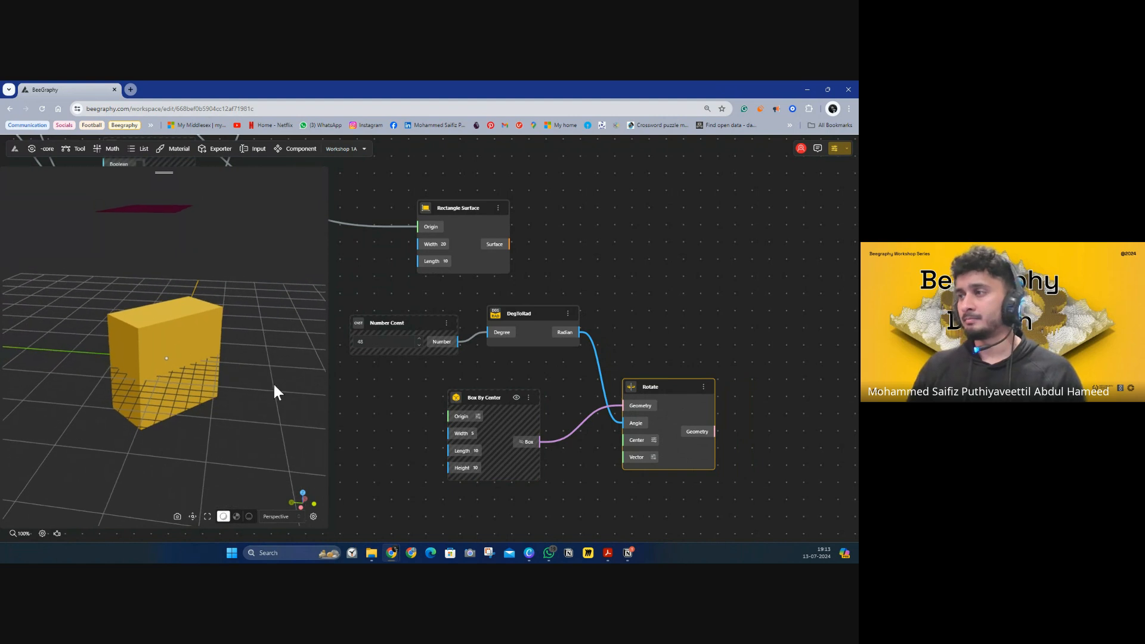
drag(541, 411, 656, 344)
click(428, 348)
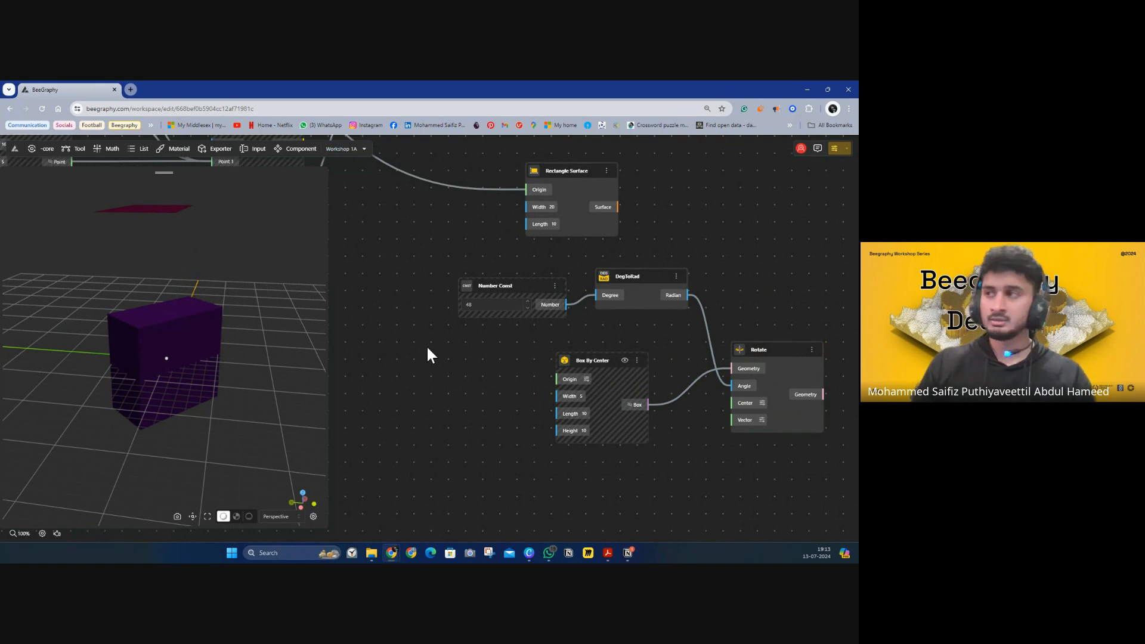
Search for "range", replace the search with 0<5<10 to add a Range Input node, and place it below the Number Const
double_click(427, 348)
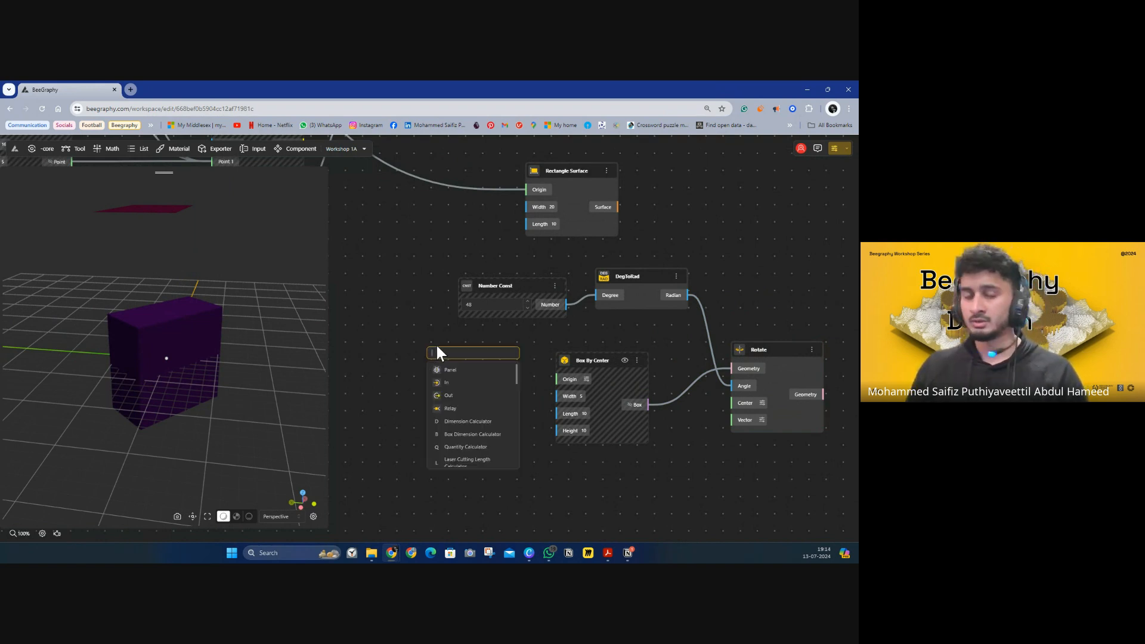
text(rang)
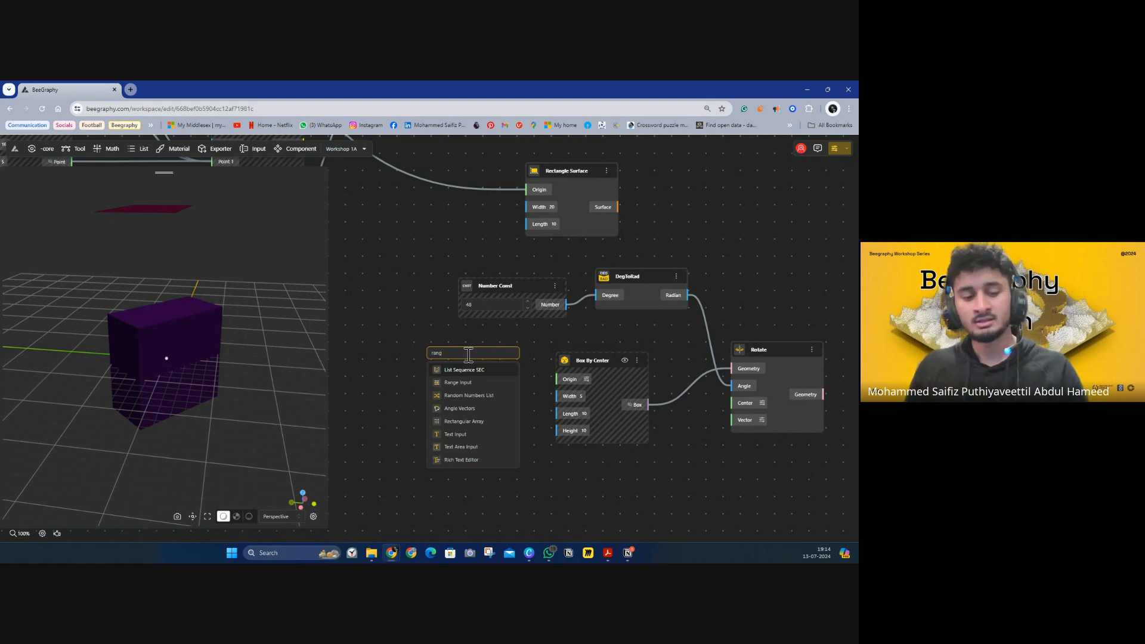
text(e)
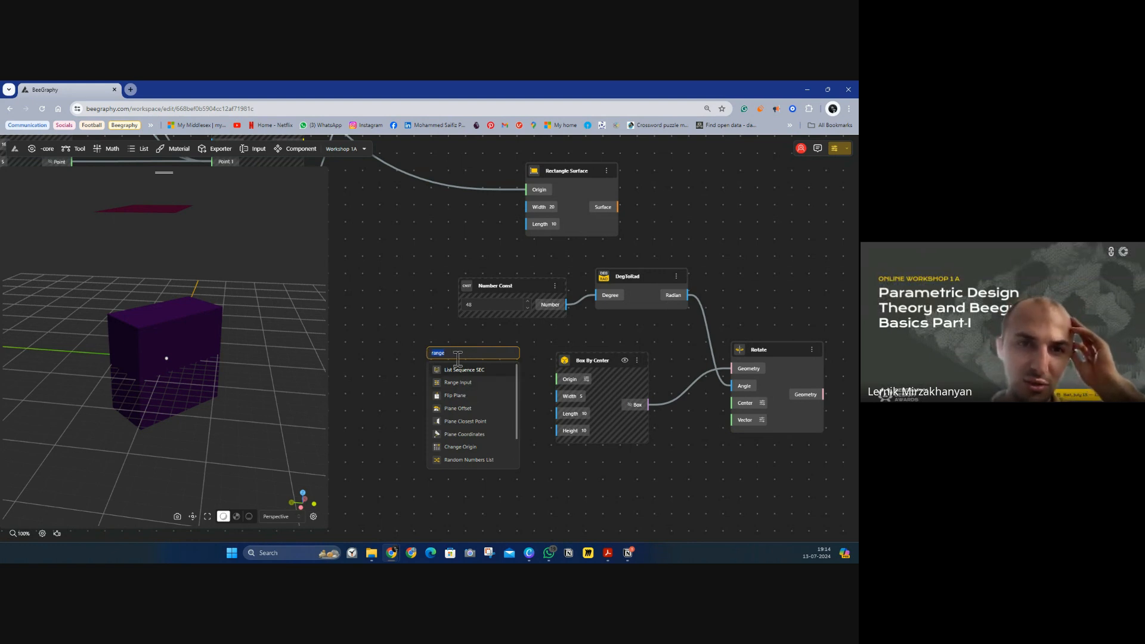
text(0)
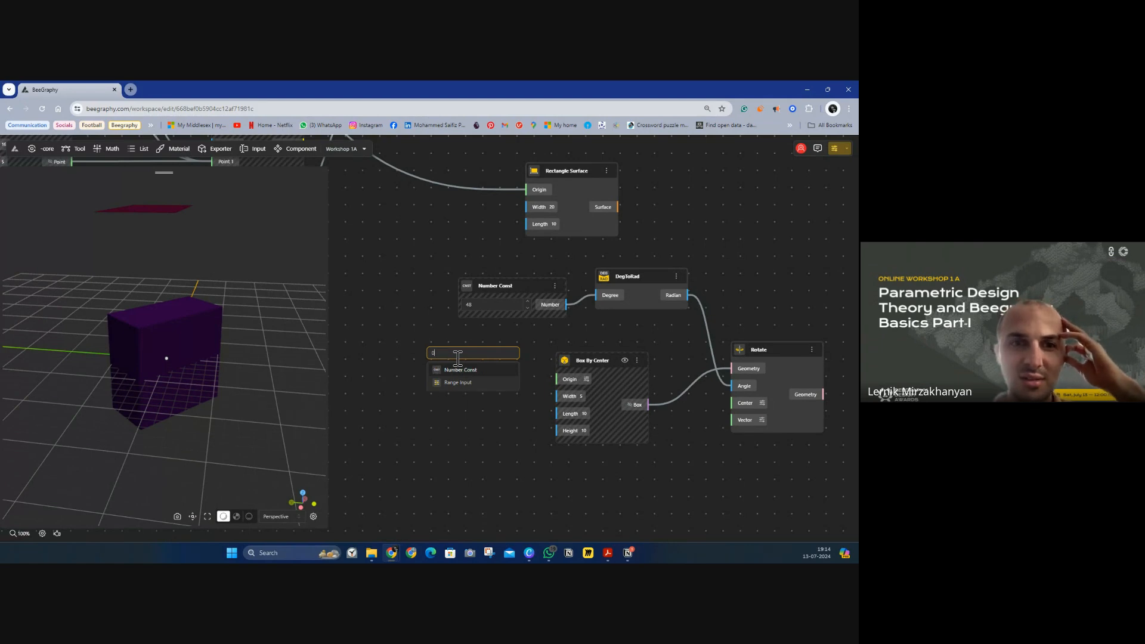
text(.)
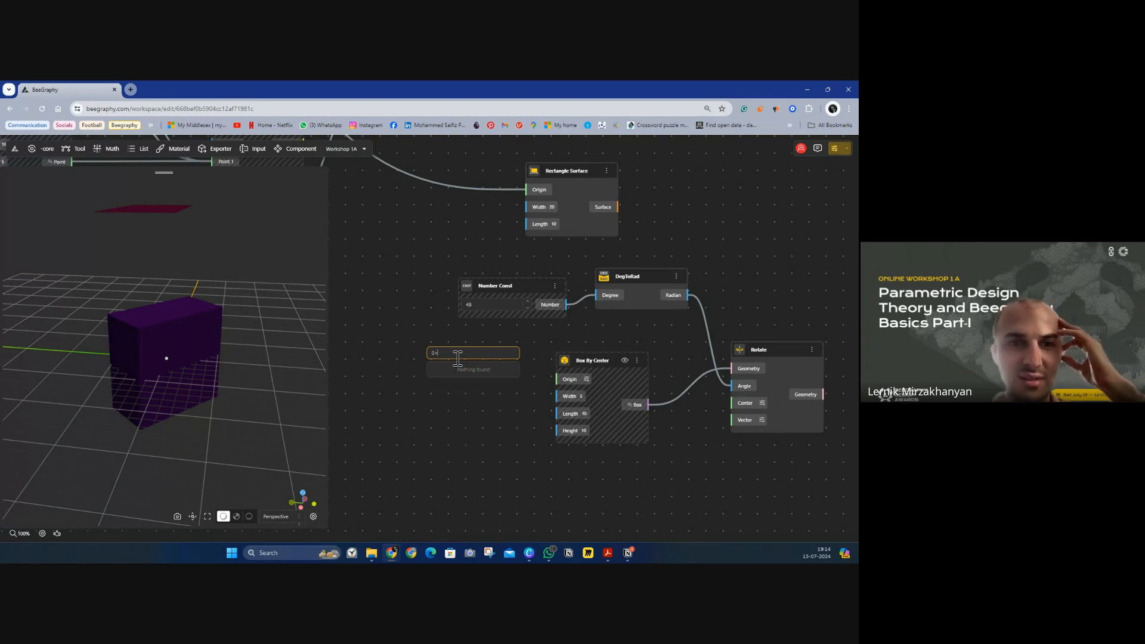
text(5<10)
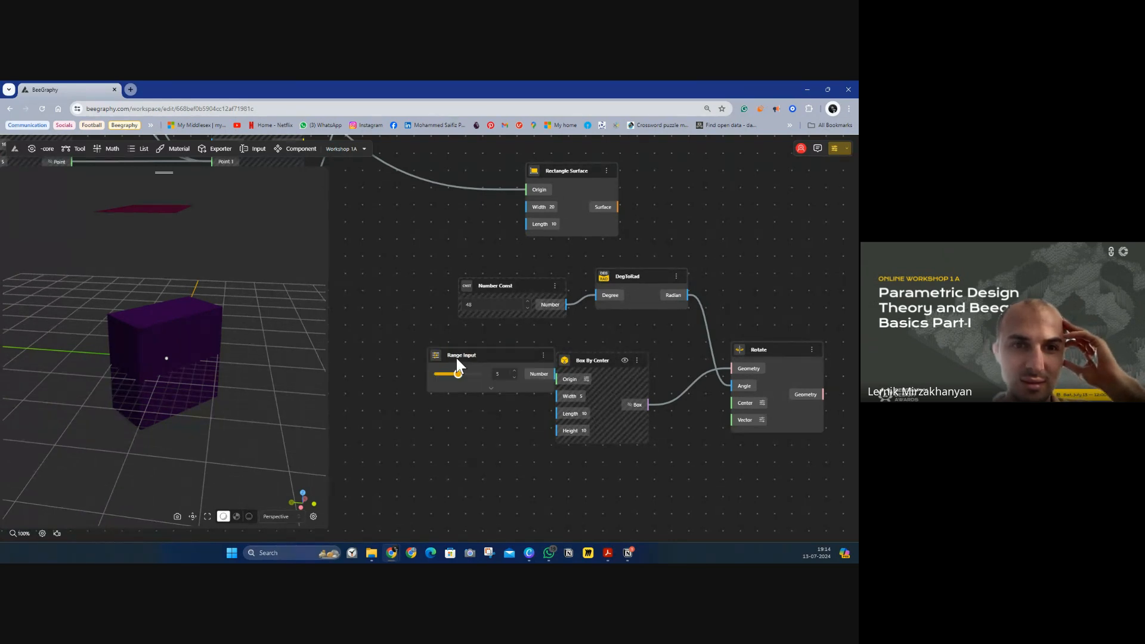
key(Return)
drag(463, 345, 430, 322)
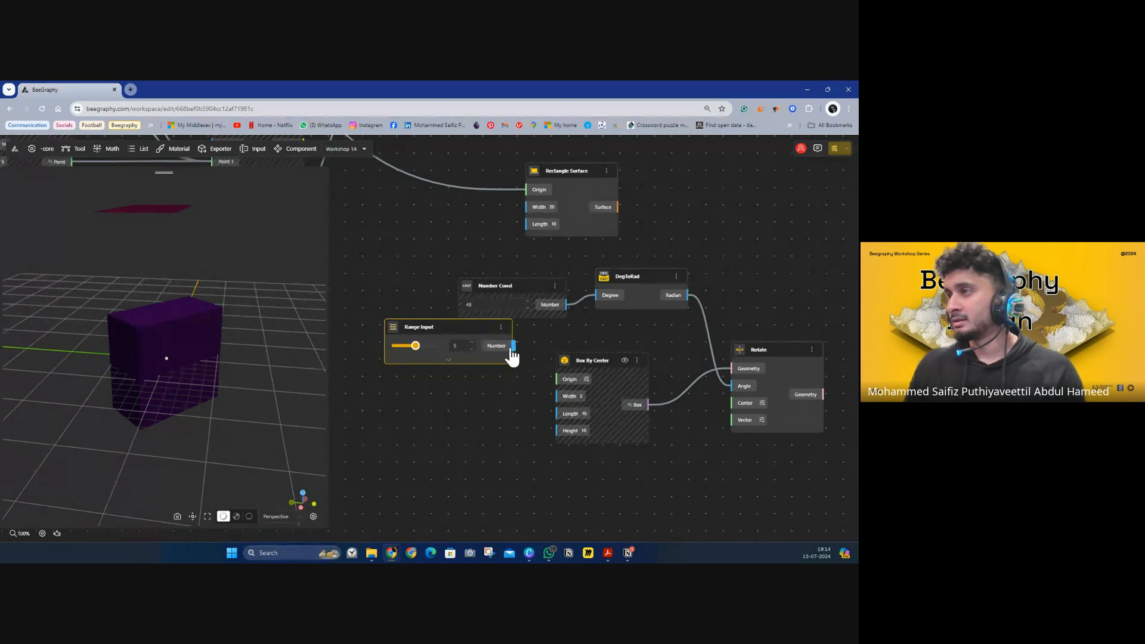
Disconnect and move the Number Const aside, and feed the Range Input's Number output into the DegToRad node's Degree input instead
drag(513, 346, 448, 256)
drag(593, 299, 477, 276)
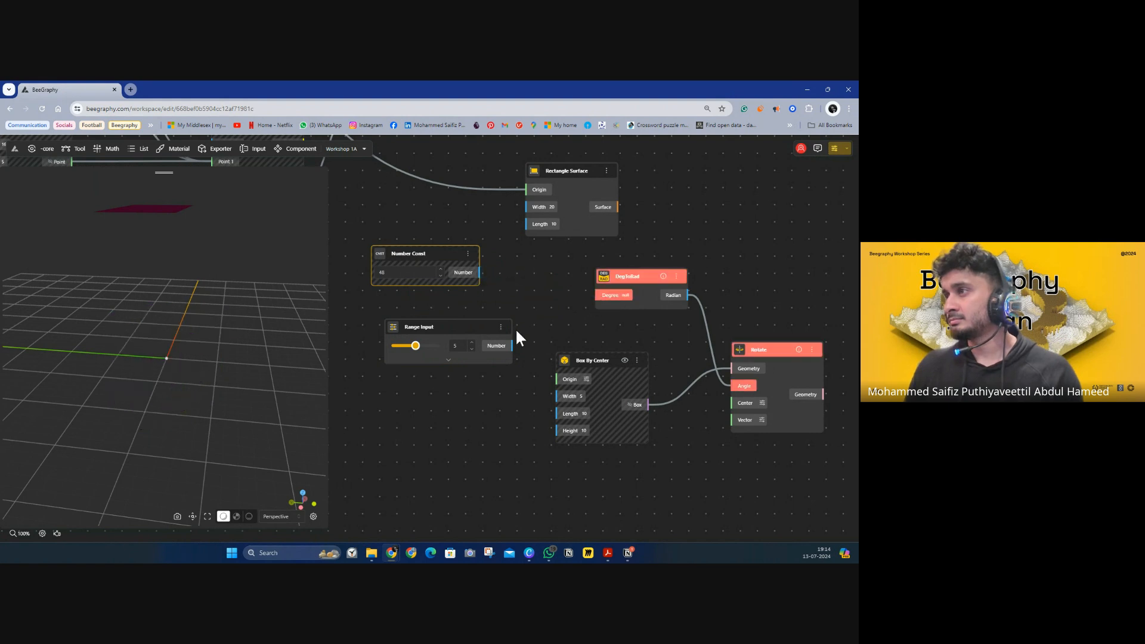
drag(513, 346, 596, 295)
drag(470, 328, 496, 302)
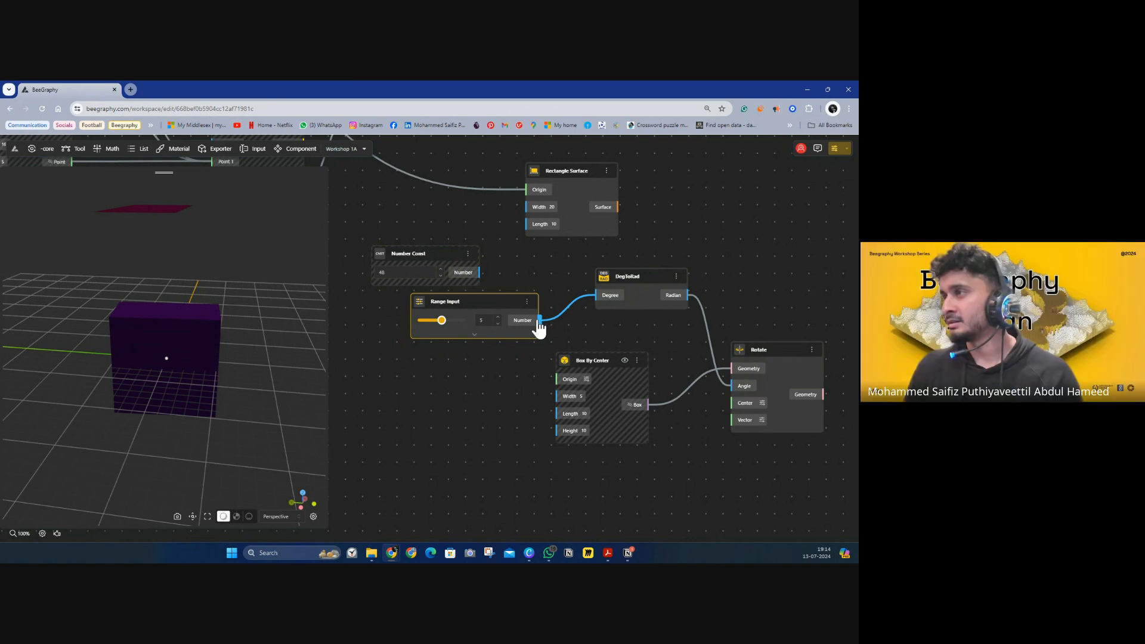
drag(540, 331, 596, 298)
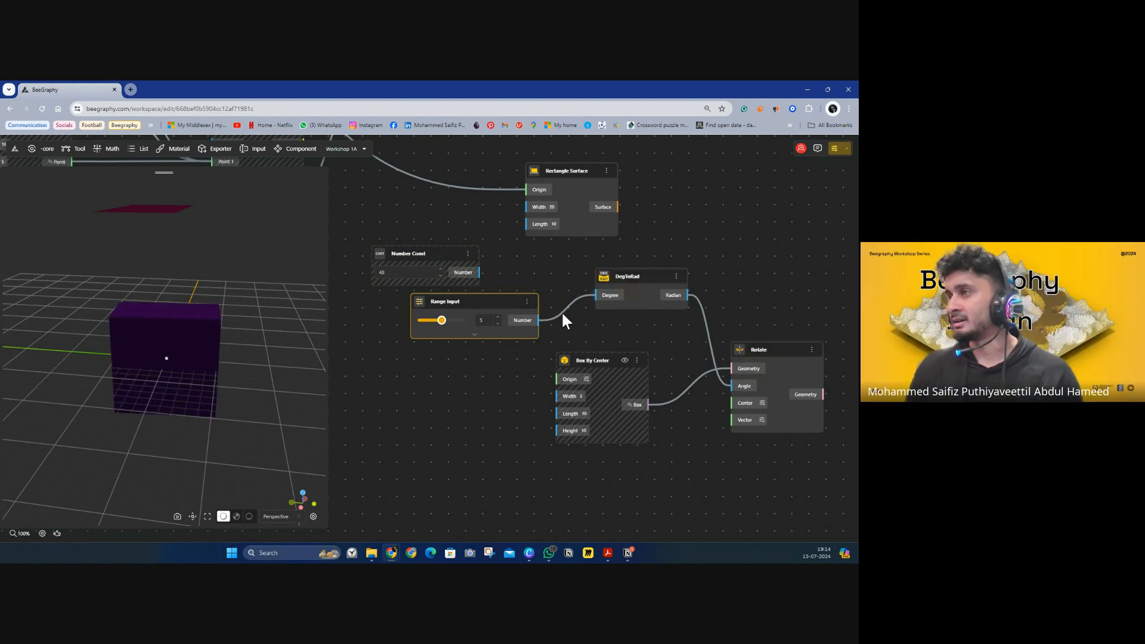
Expand the Range Input's limit settings, shift the node away from DegToRad, and set its max to 50
click(473, 334)
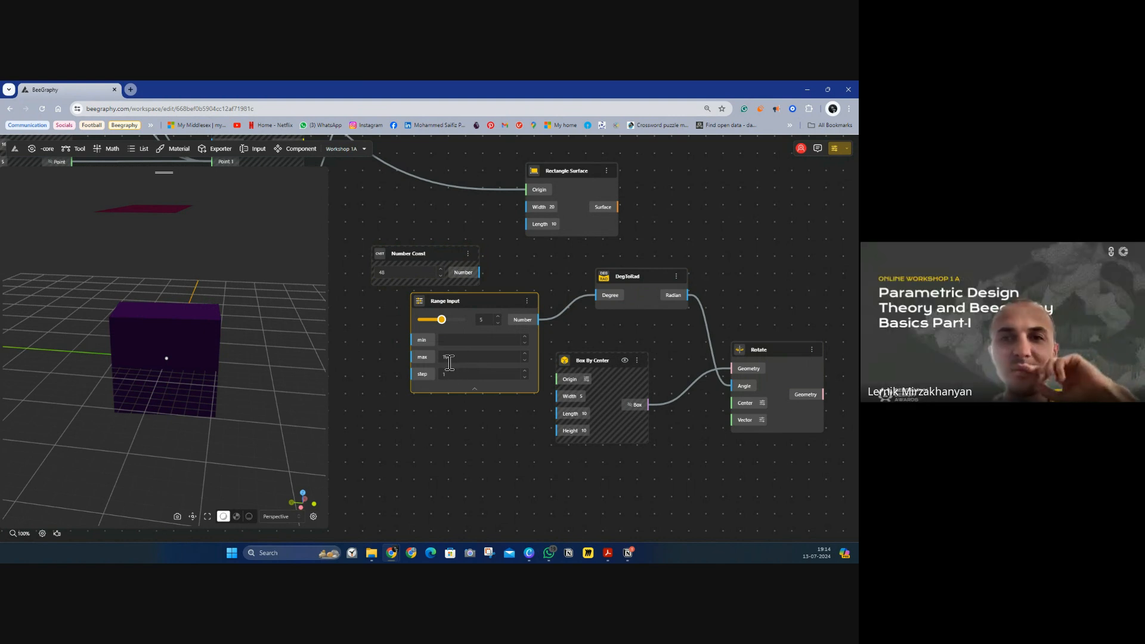
drag(475, 298, 439, 297)
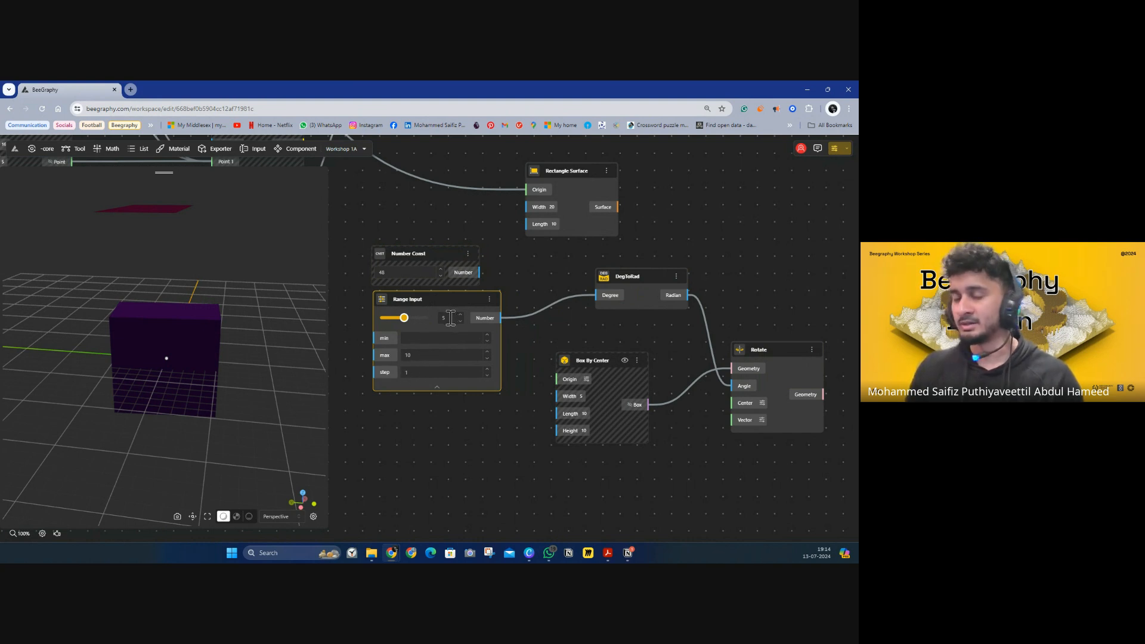
click(423, 357)
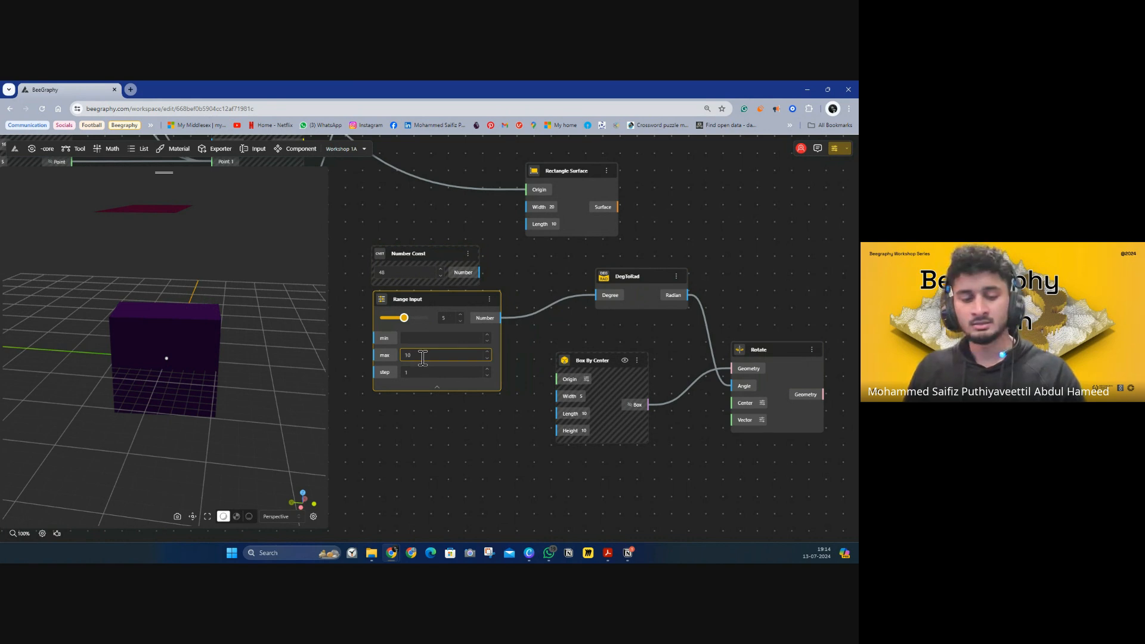
key(BackSpace)
key(BackSpace)
text(50)
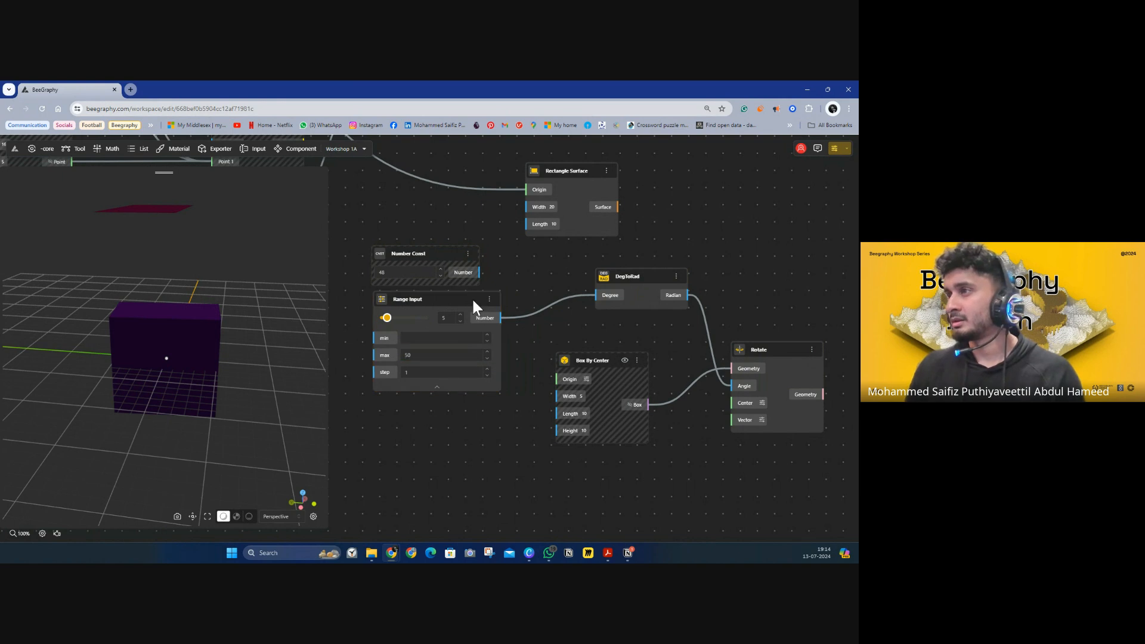
drag(471, 299, 468, 299)
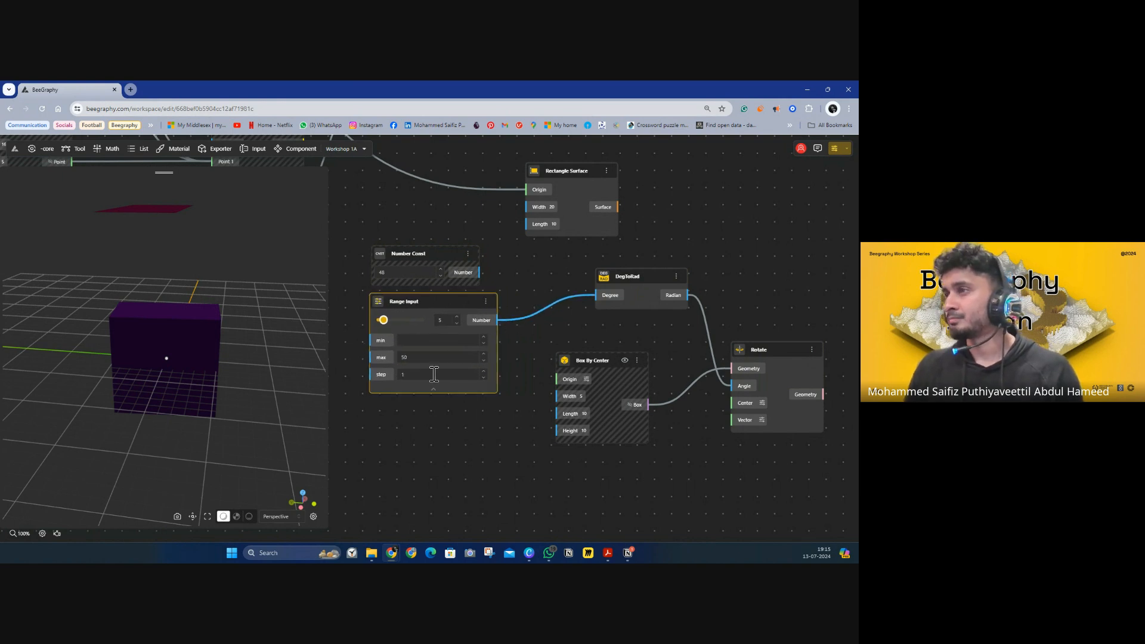
Try a larger rotation angle with the Range Input slider and reopen its limit settings
click(406, 375)
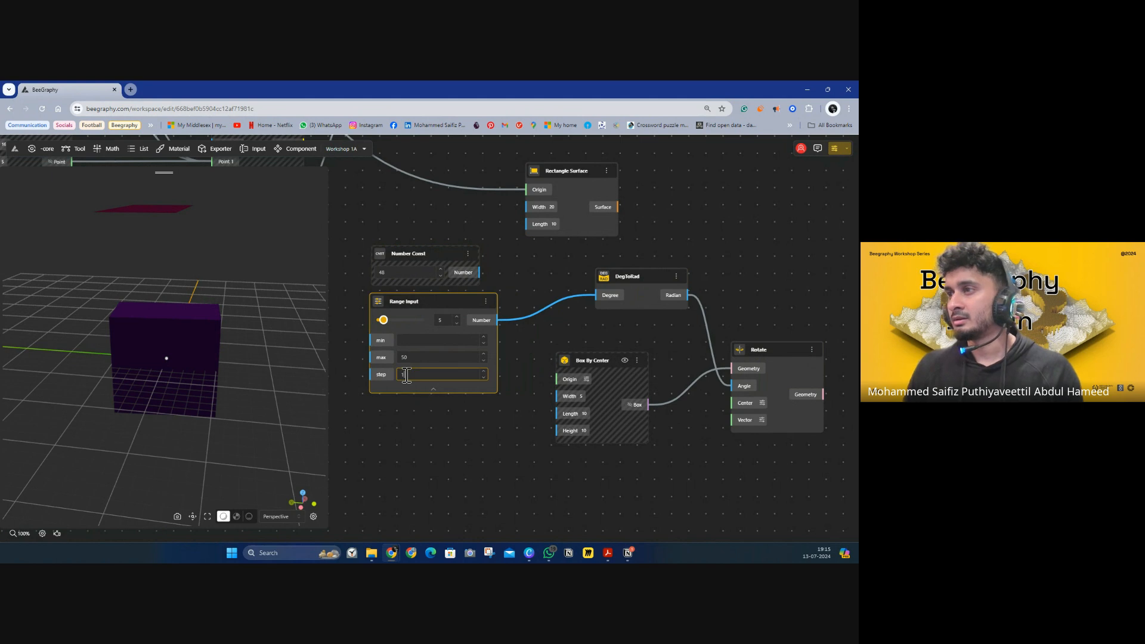
click(433, 389)
drag(384, 320, 428, 342)
click(433, 335)
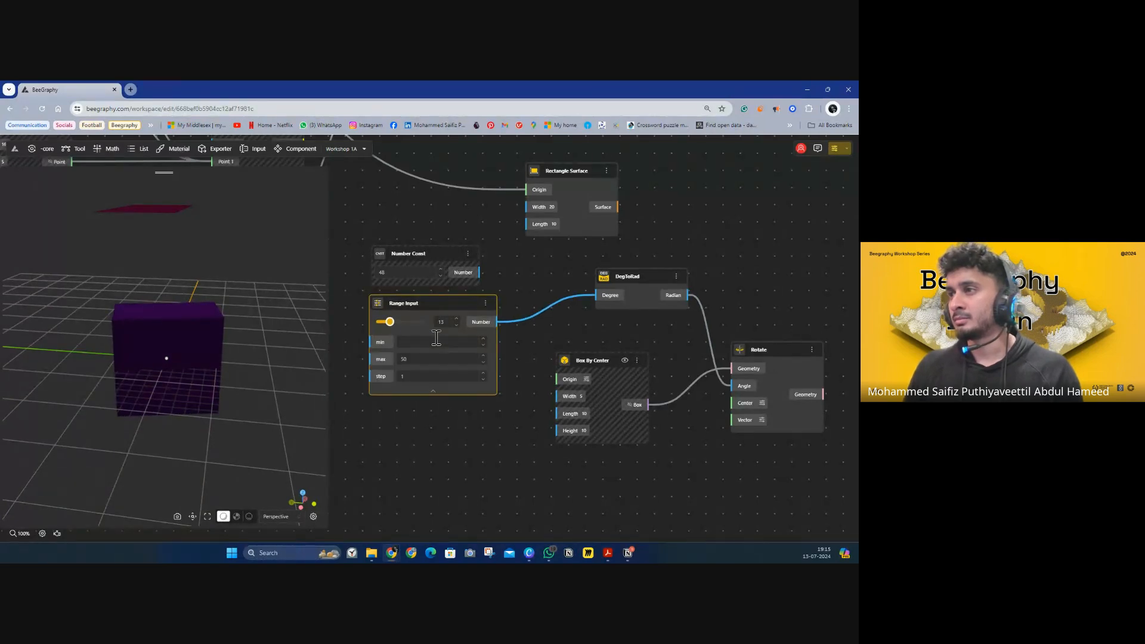
Set the Range Input's max to 360 and raise the box's rotation angle beyond 155 degrees, collapsing the limit settings
double_click(412, 361)
text(360)
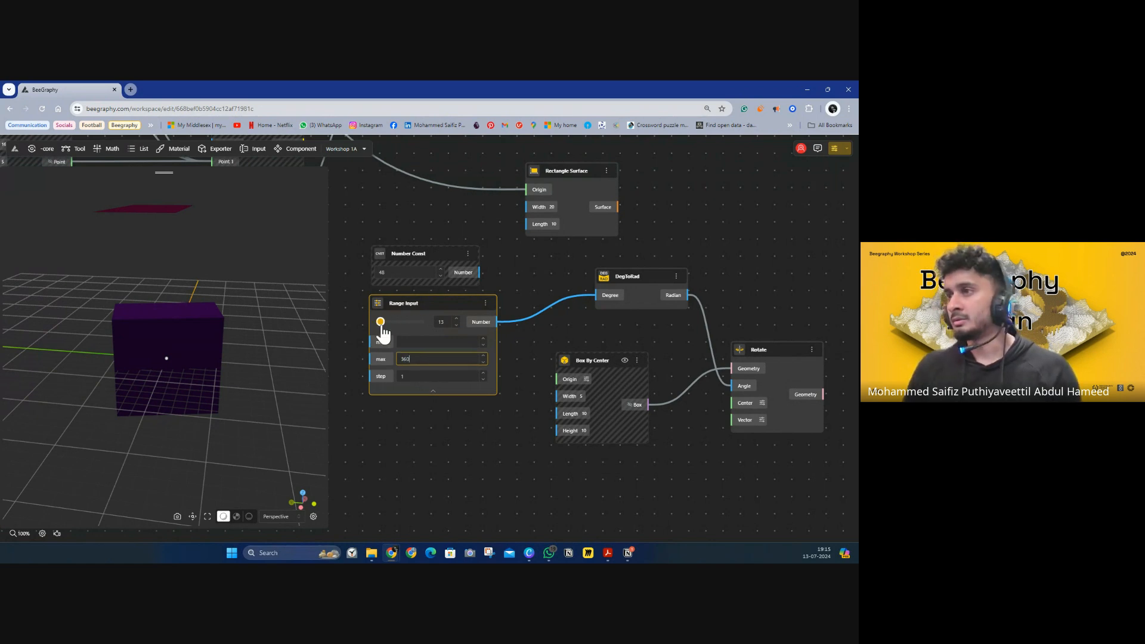
mouse_move(380, 322)
mouse_down()
mouse_move(422, 322)
mouse_move(398, 322)
mouse_up()
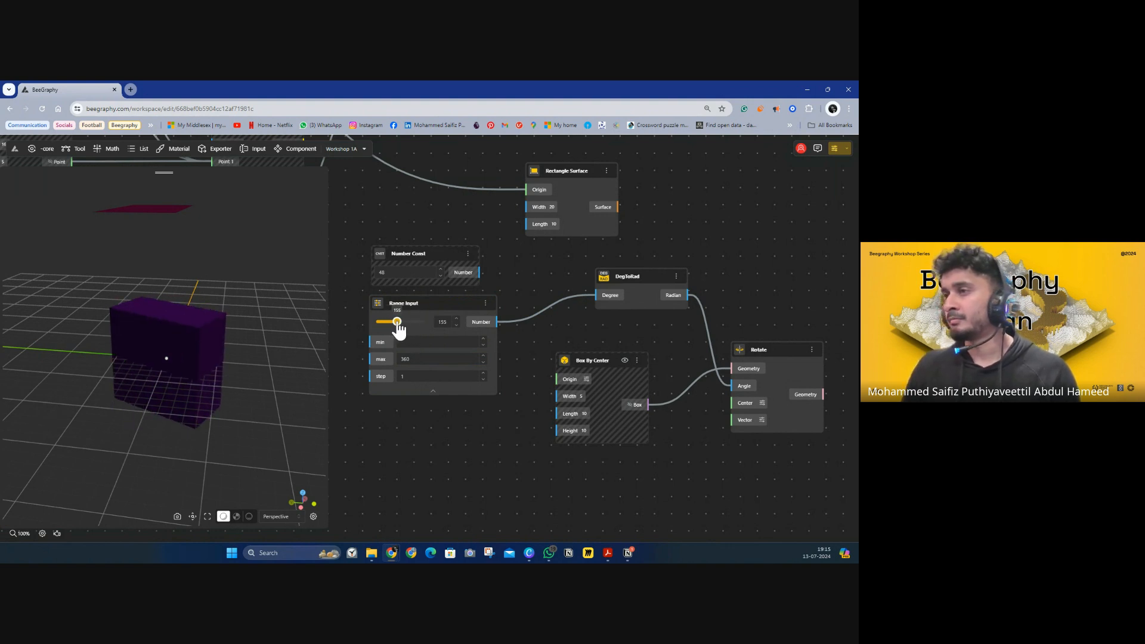
click(402, 345)
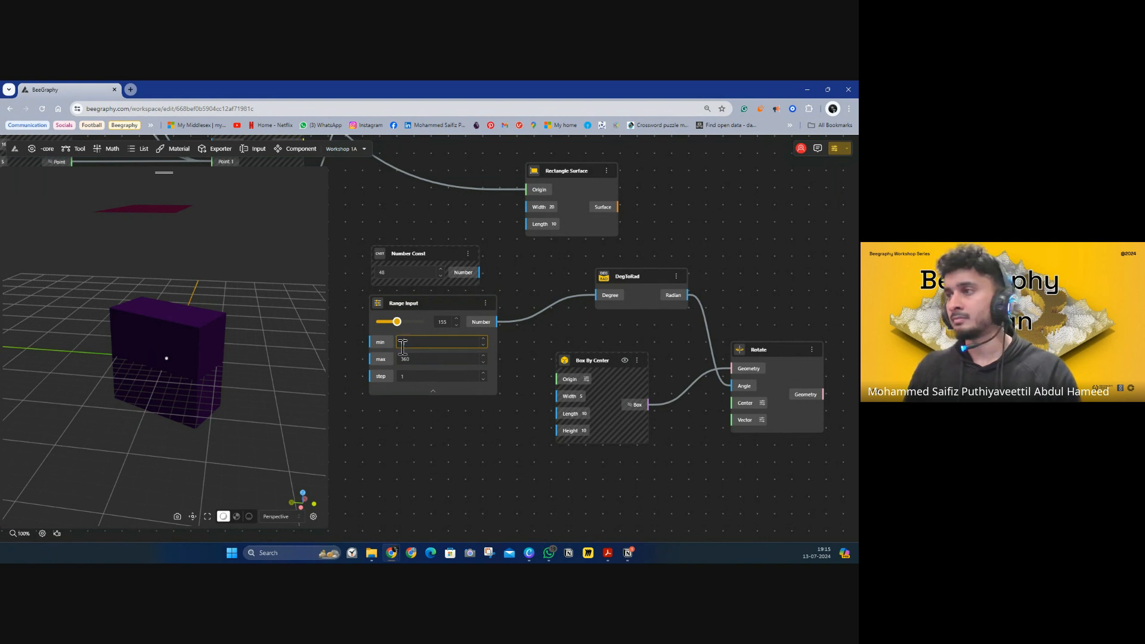
click(433, 390)
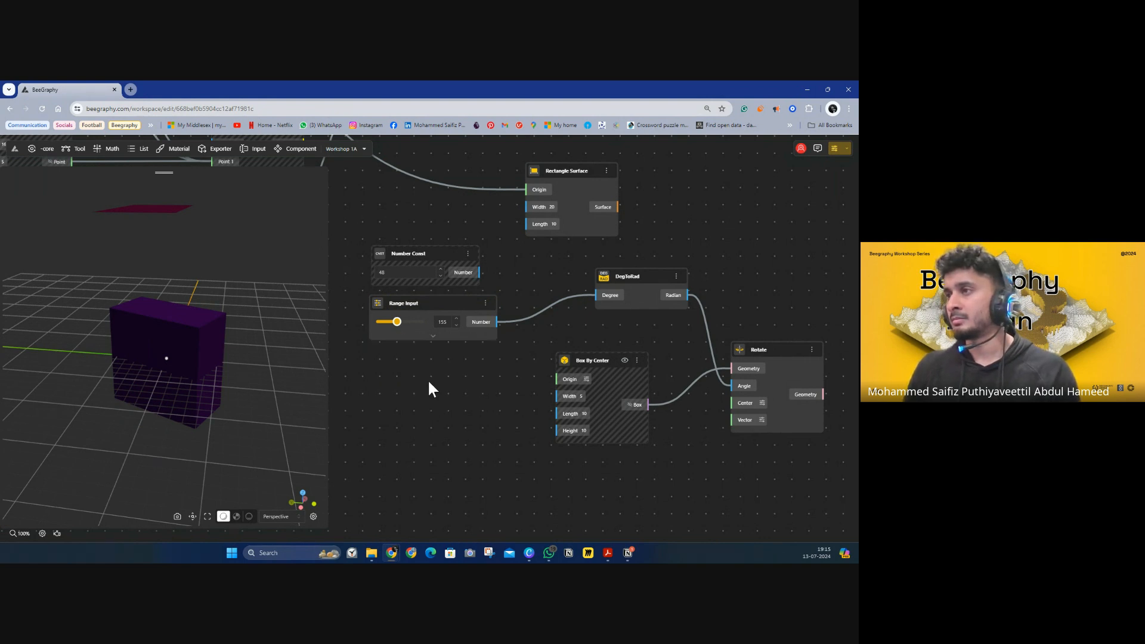
mouse_move(397, 322)
mouse_down()
mouse_move(382, 325)
mouse_move(405, 325)
mouse_up()
Add a Scale node from the Transform tools on the empty canvas above and beside the Rotate node
scroll(641, 312, down, 5)
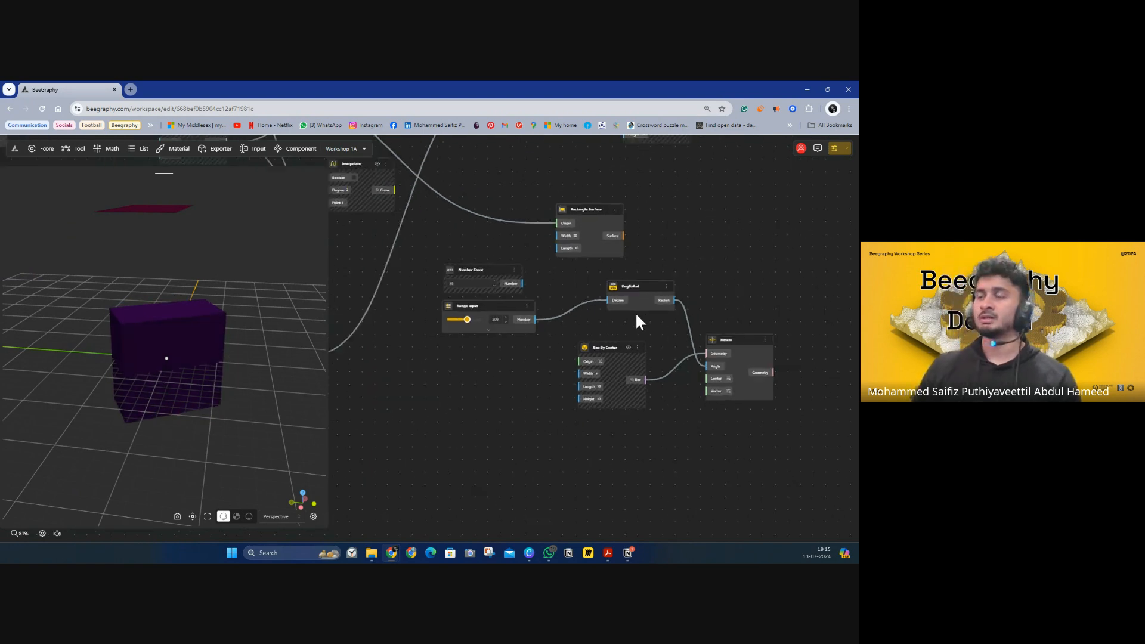
drag(675, 267, 610, 358)
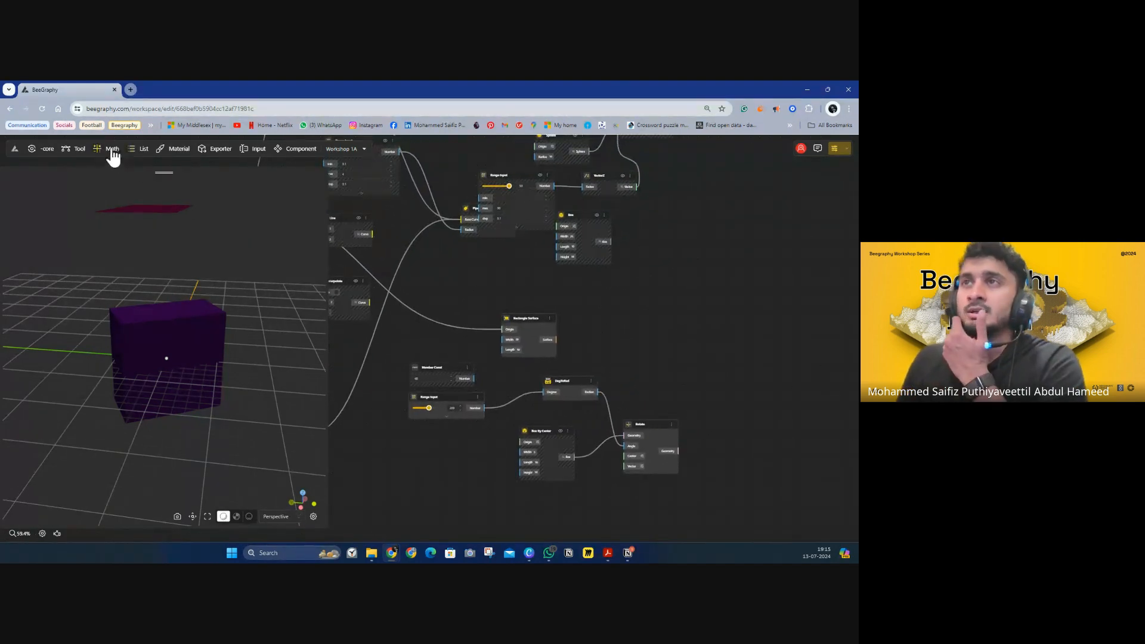
click(72, 150)
click(338, 200)
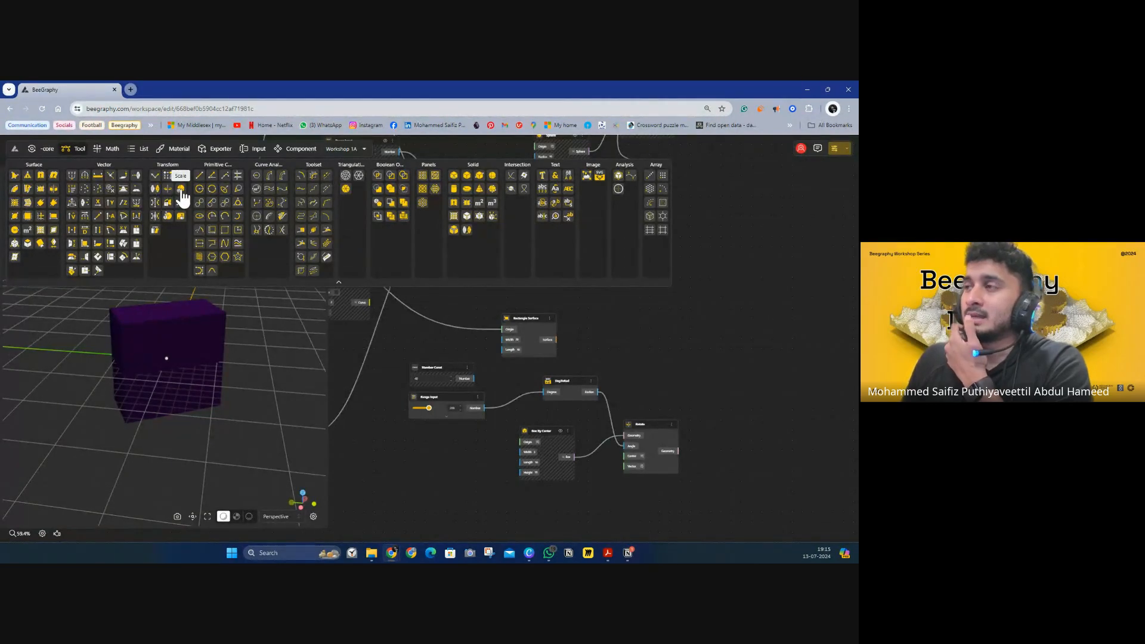
drag(180, 197, 724, 291)
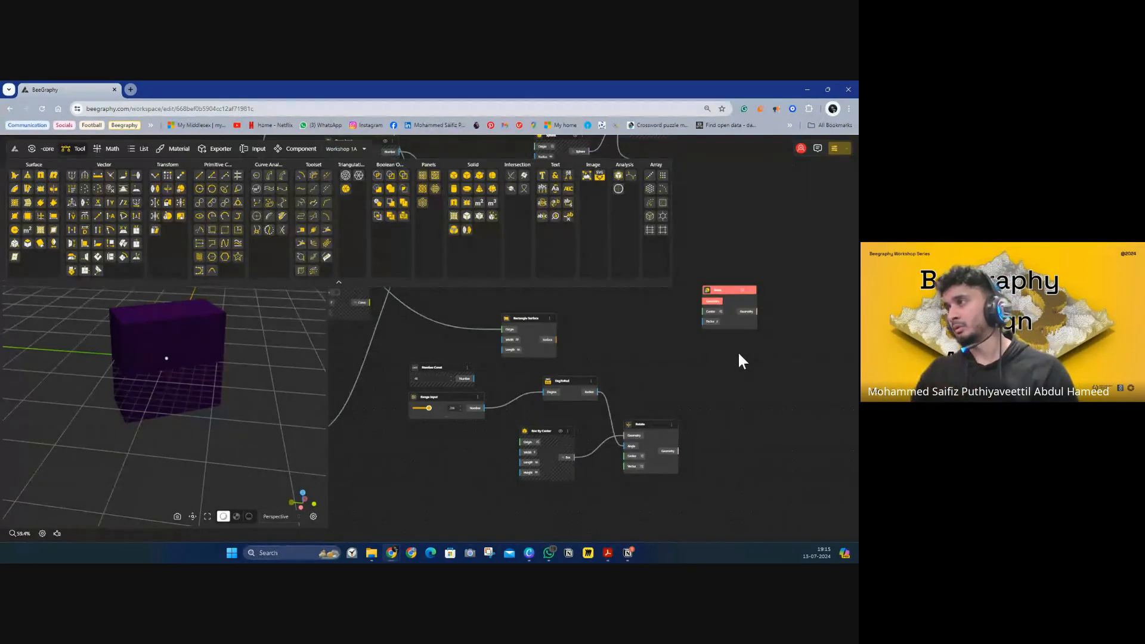
scroll(703, 370, up, 3)
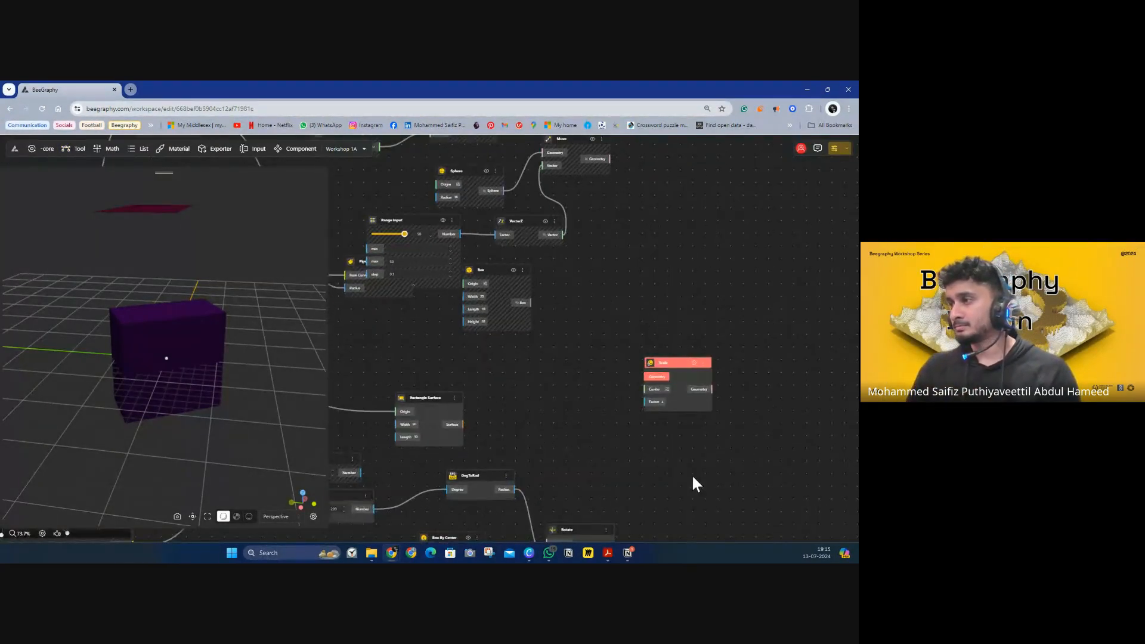
Place the Scale node directly below Rotate and move the Box By Center node farther away from both
drag(693, 477, 685, 325)
drag(672, 220, 513, 382)
drag(456, 304, 388, 337)
scroll(500, 298, left, 2)
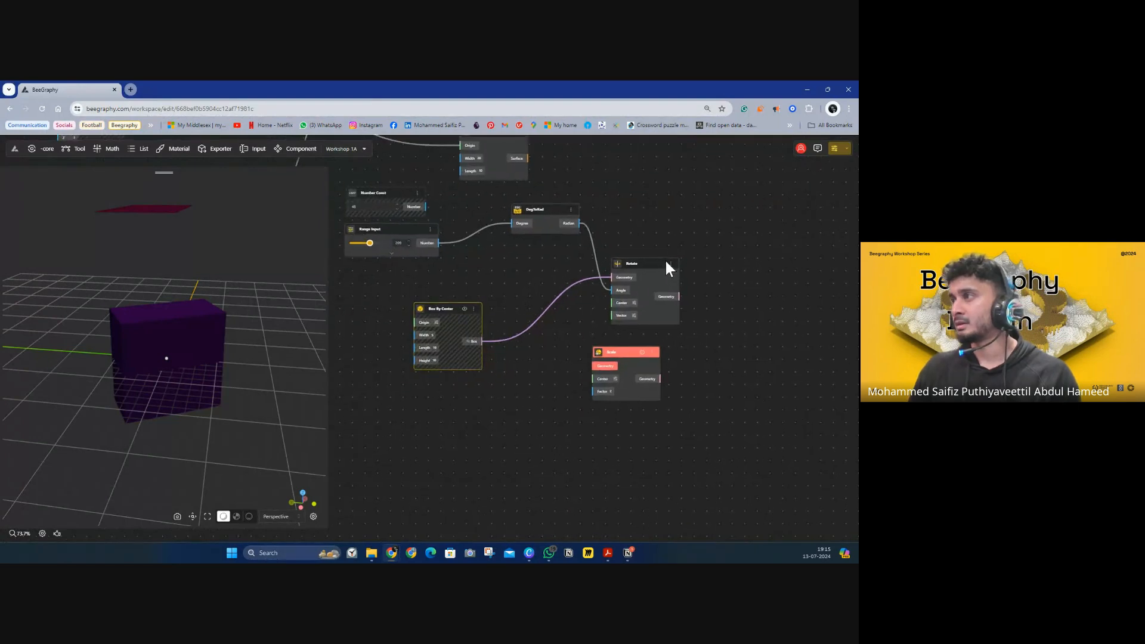
Hide the Rotate node's geometry and show the Box By Center node's geometry again
click(669, 265)
click(659, 302)
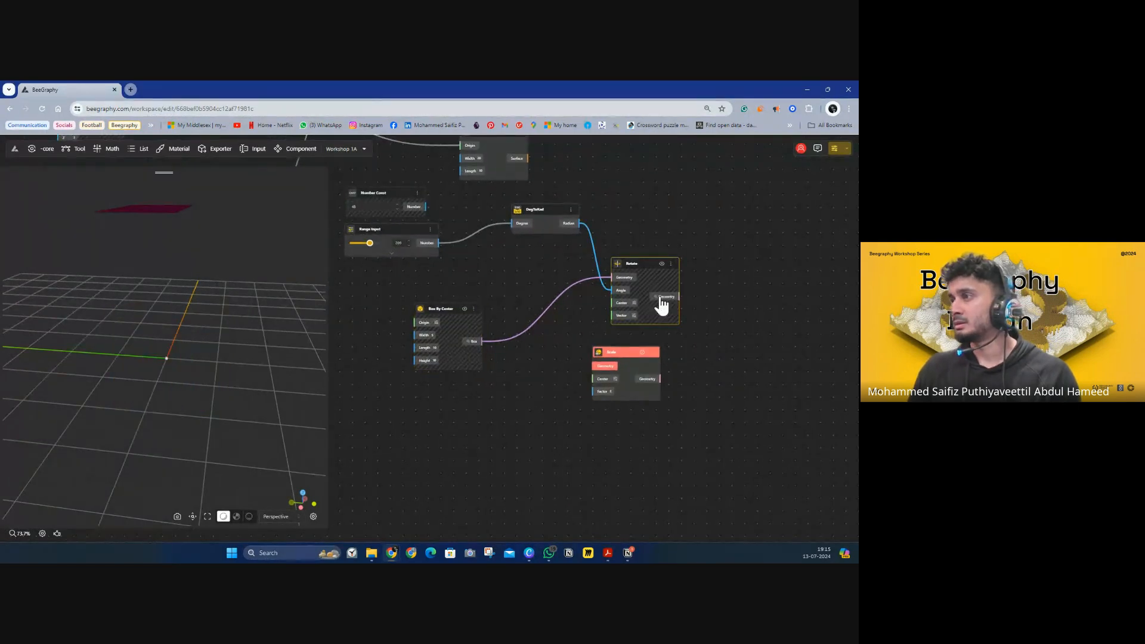
click(464, 309)
click(552, 365)
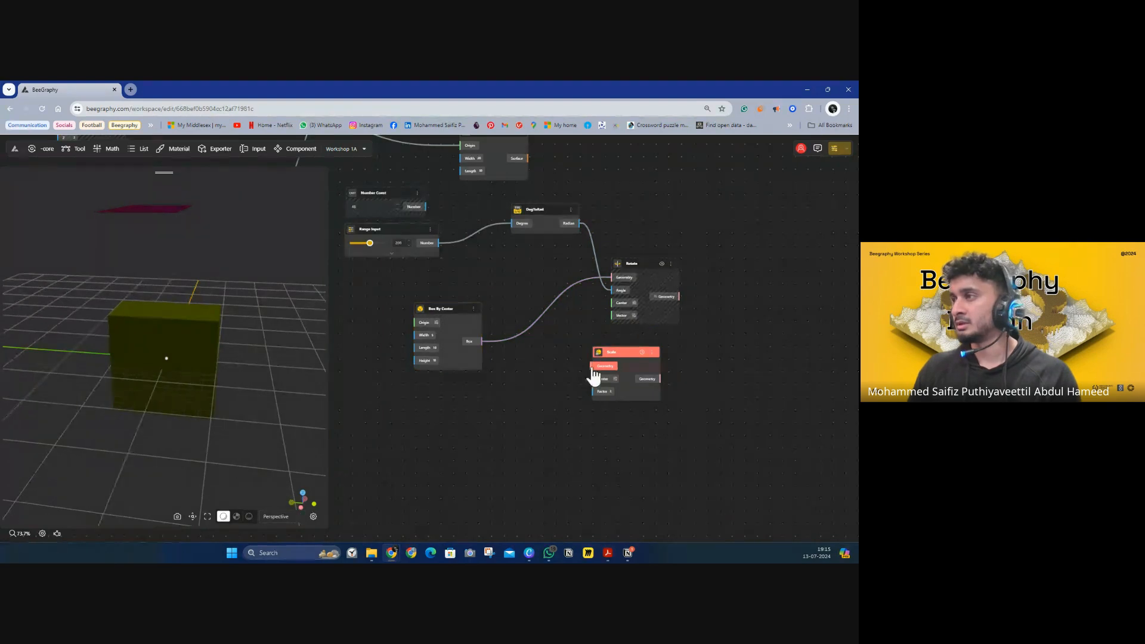
Feed the Box By Center output into the Scale node's Geometry input and view the scaled box from an angle
drag(592, 368, 481, 341)
drag(531, 403, 566, 374)
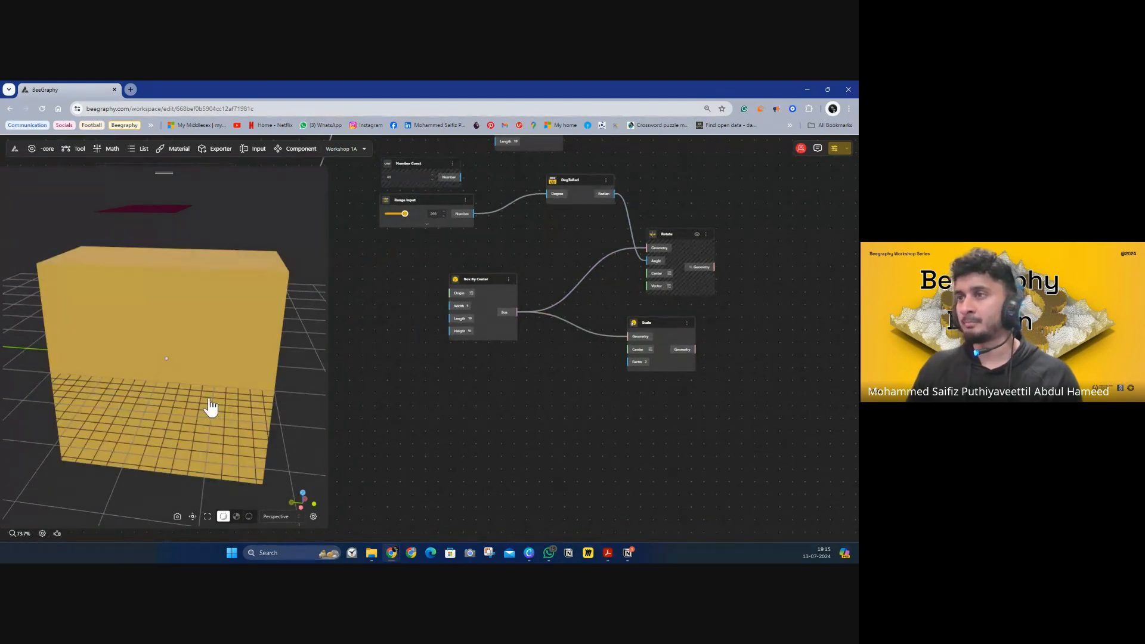
drag(169, 407, 245, 413)
drag(539, 353, 537, 337)
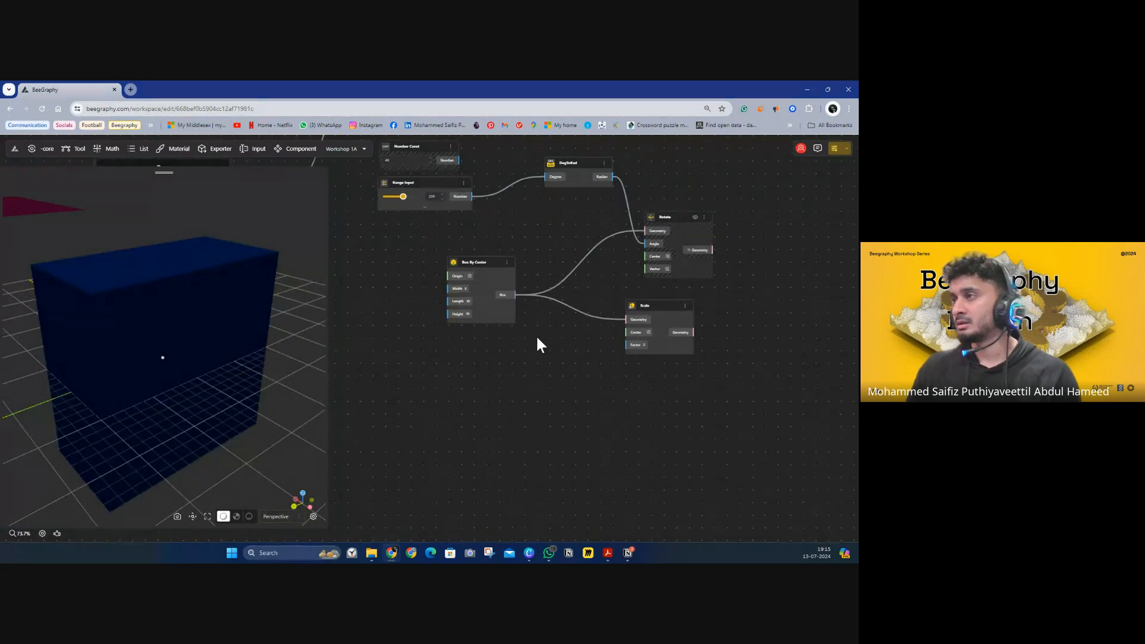
Compare the original box with the scaled box by selecting the Box By Center and Scale nodes in turn
click(479, 283)
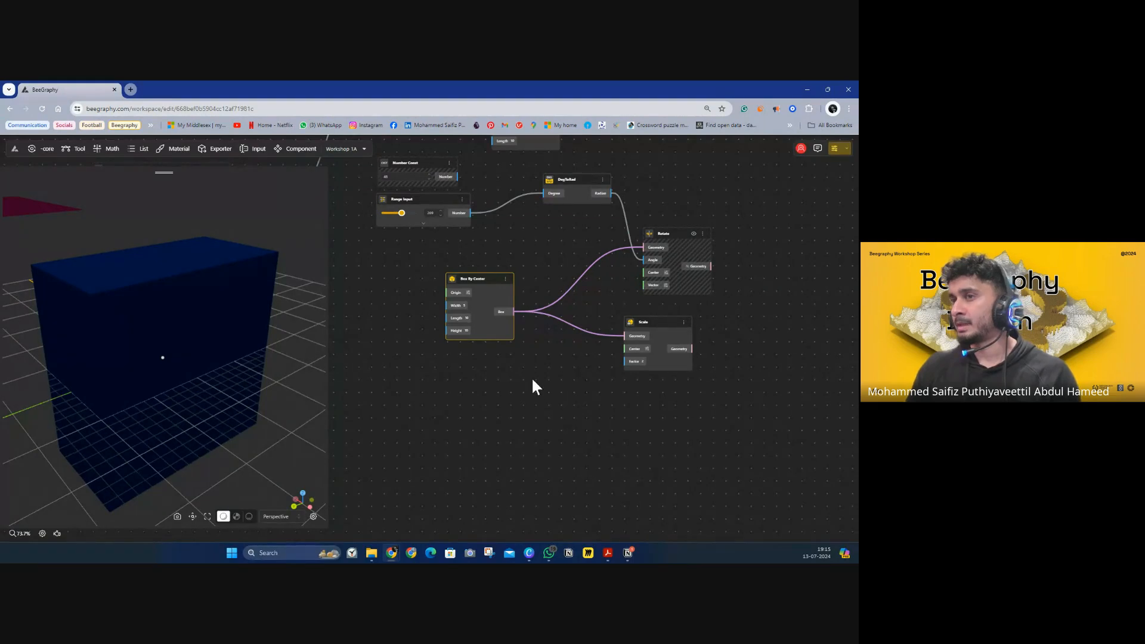
click(683, 323)
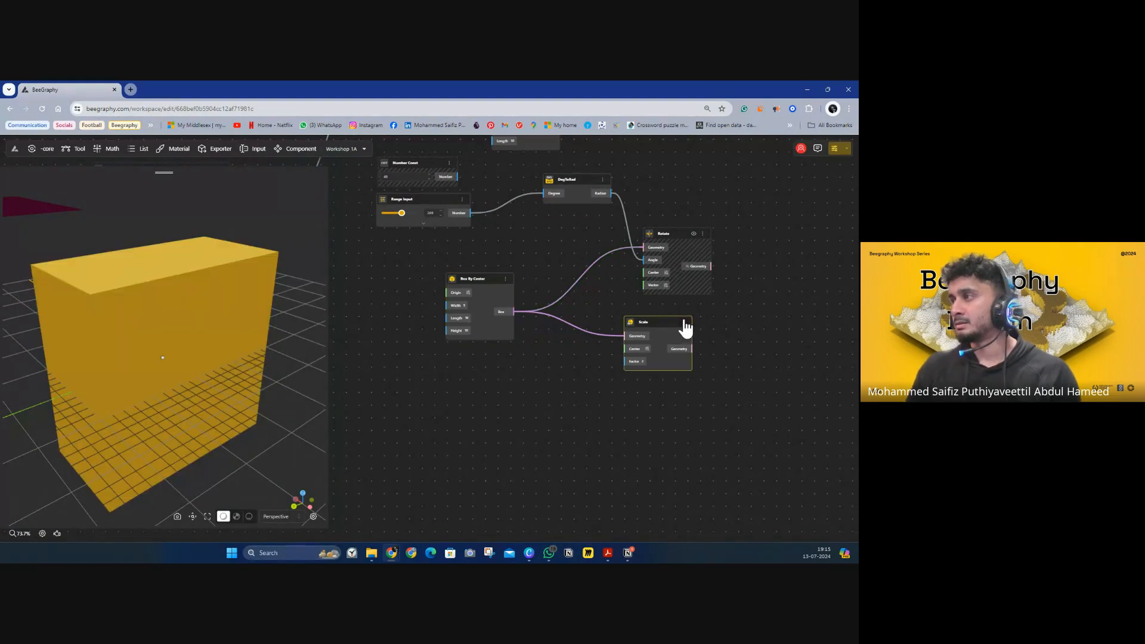
click(530, 374)
Add a range input running from 0.01 to 2.0 in the empty canvas area below the Scale node
double_click(515, 406)
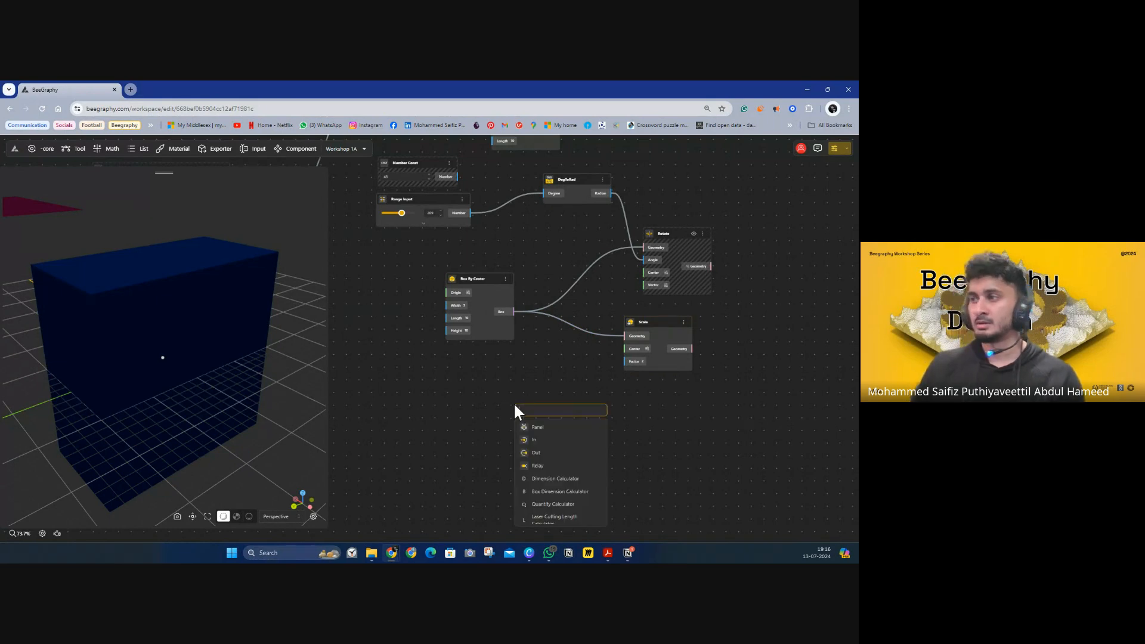
text(5)
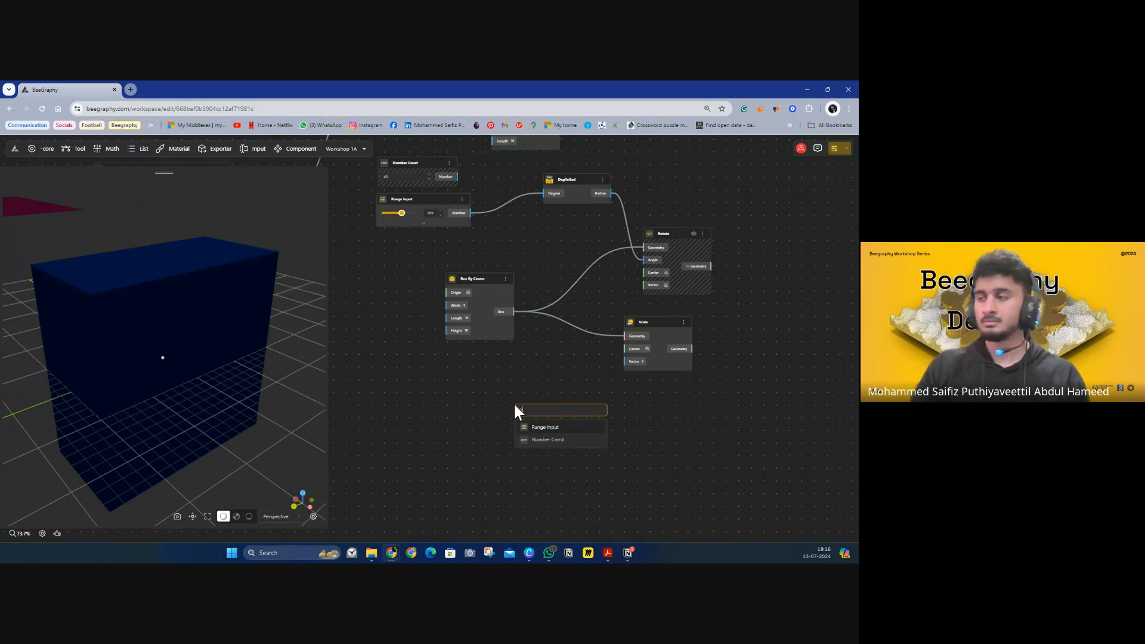
text(.01)
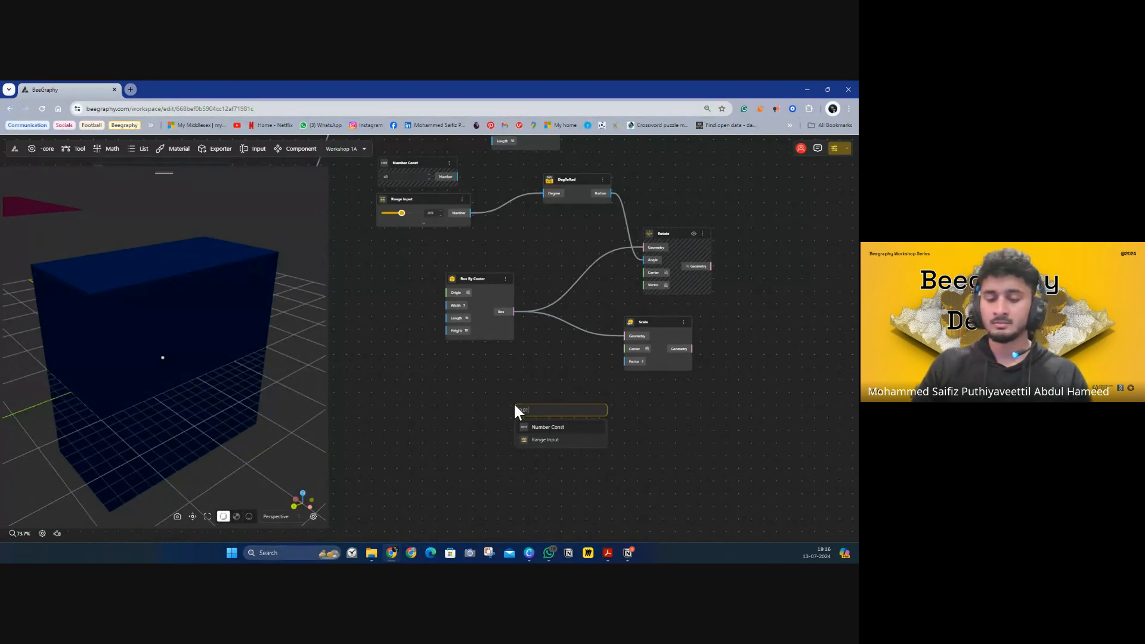
text( *)
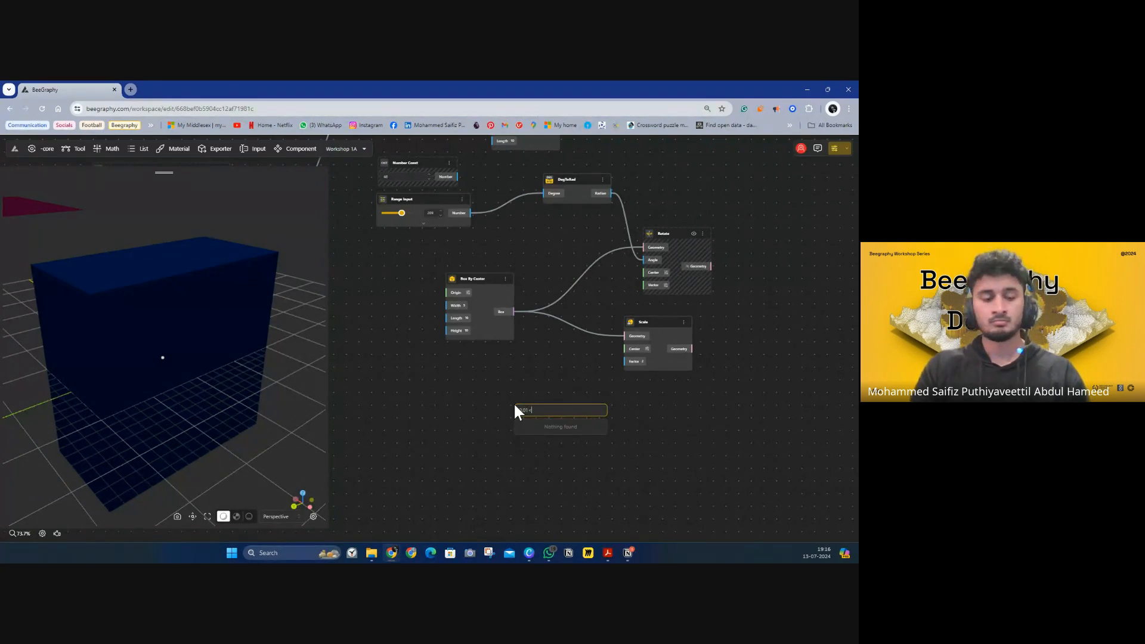
text(2.0)
key(Return)
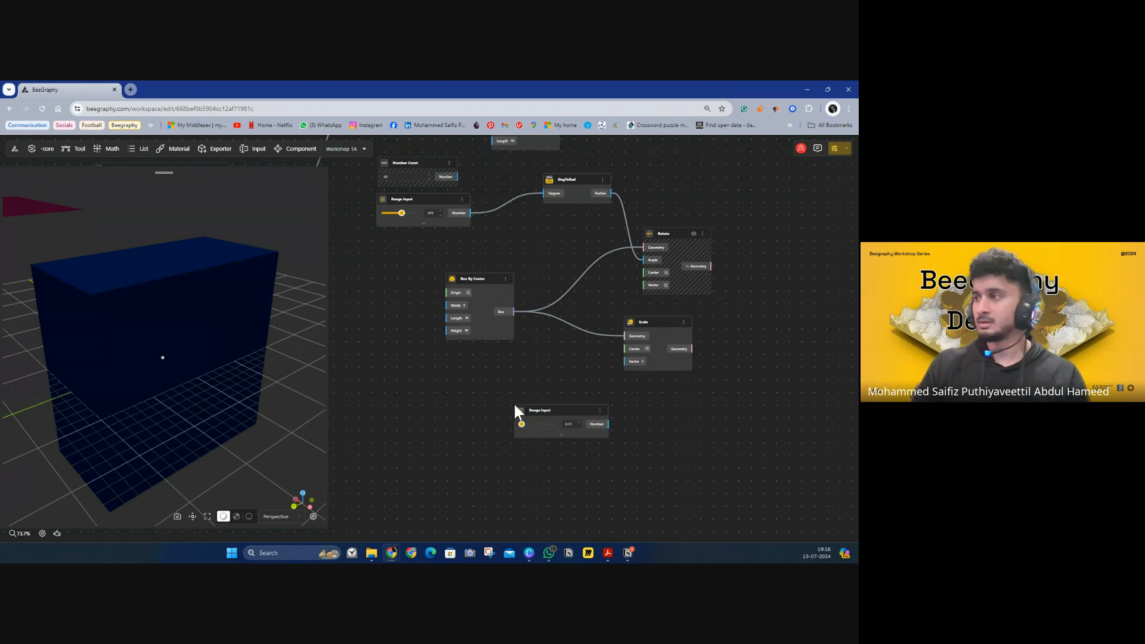
Drive the Scale node's Factor with the new range input, adjusting its value, and arrange both nodes neatly around Box By Center
drag(609, 424, 624, 362)
drag(522, 424, 505, 370)
drag(647, 319, 662, 302)
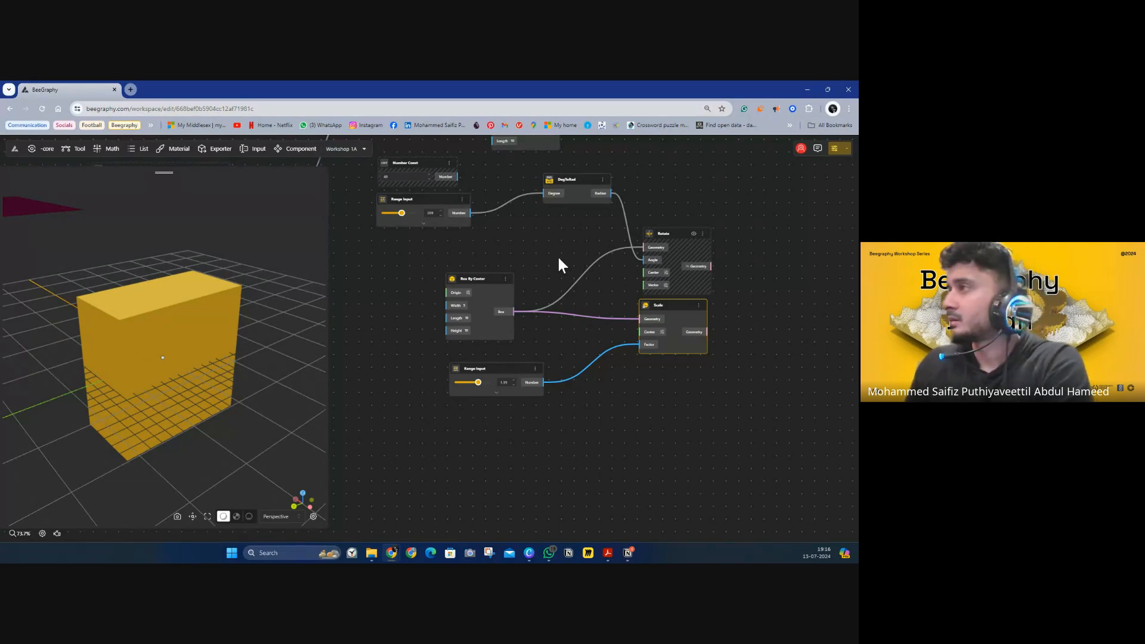
Review the whole node graph, from the Rotate and Scale setup back to the construction point and curve nodes
drag(678, 226, 667, 350)
drag(594, 259, 716, 269)
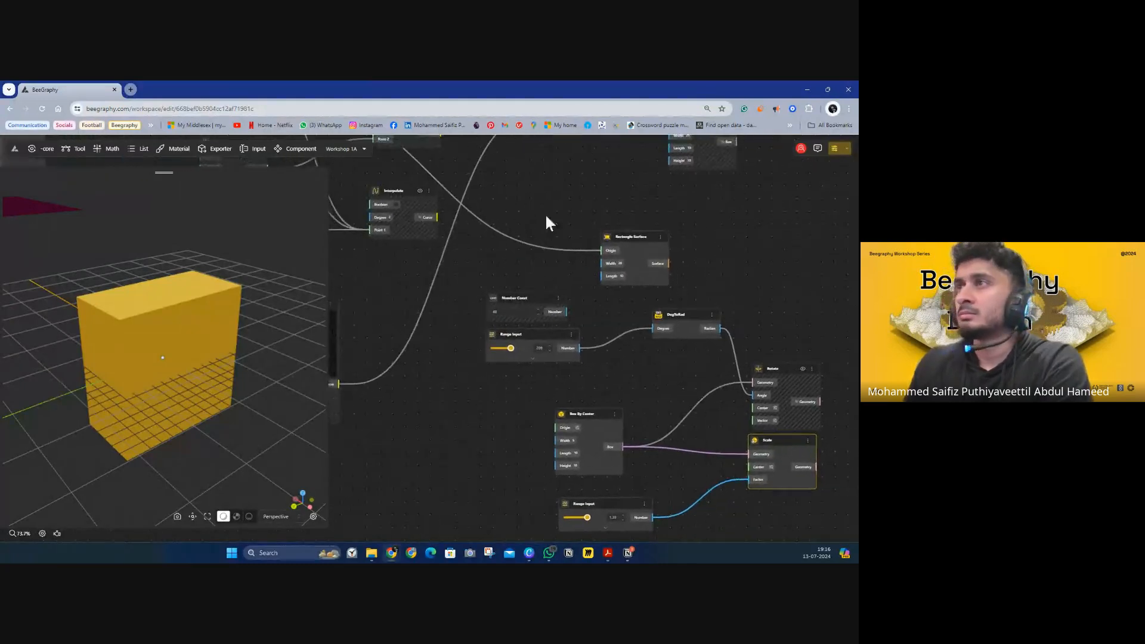
drag(545, 214, 649, 289)
drag(508, 246, 527, 248)
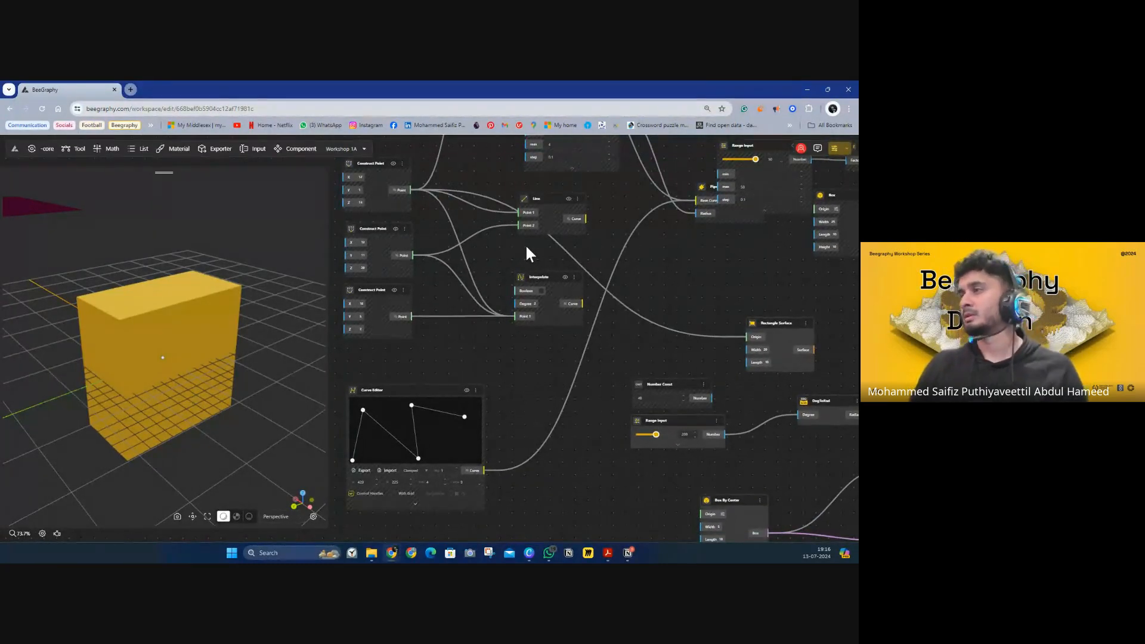
scroll(527, 245, down, 8)
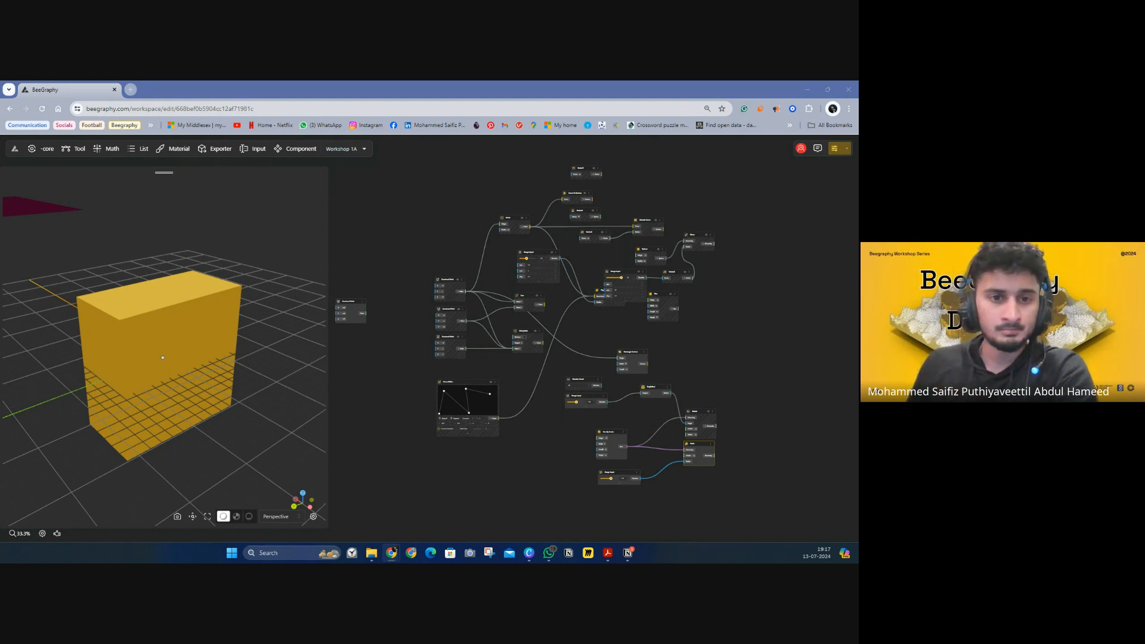
mouse_move(530, 551)
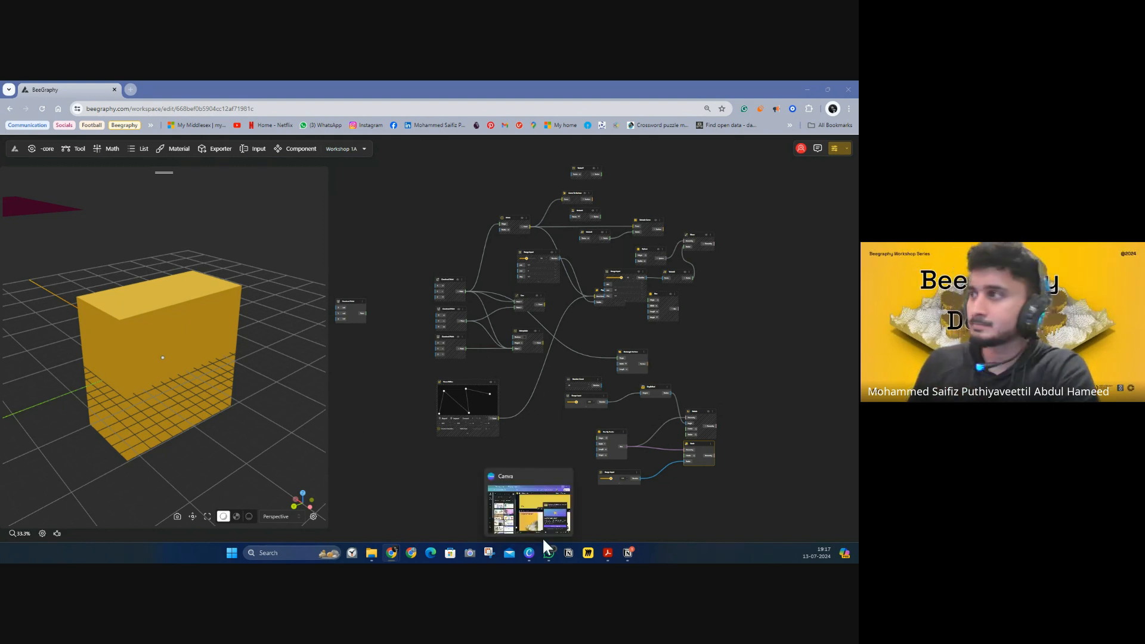
click(427, 460)
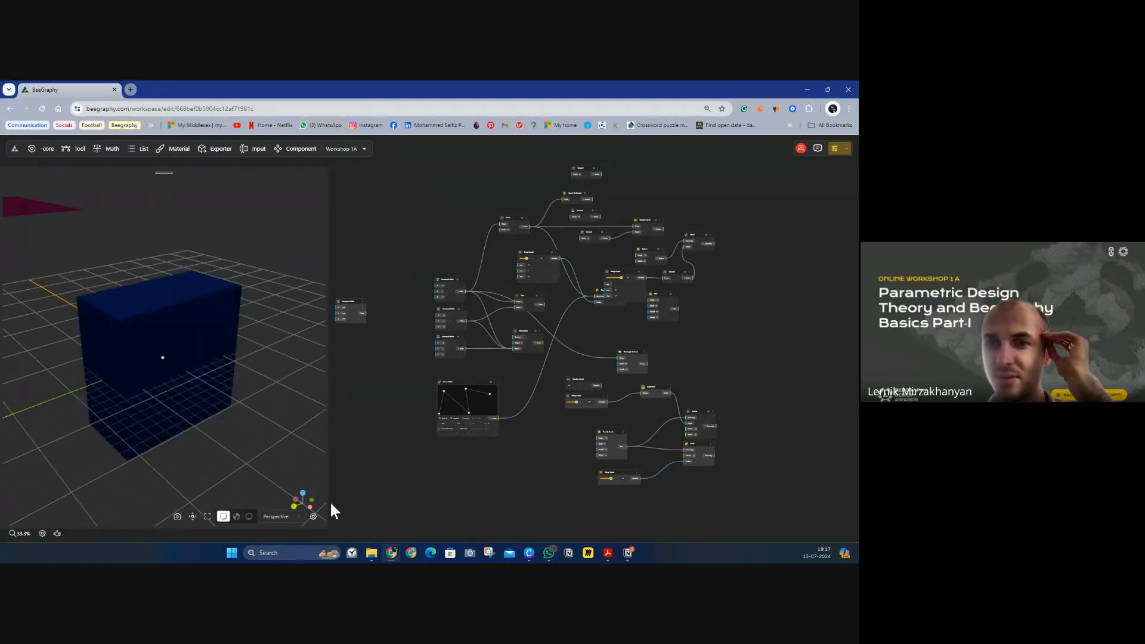